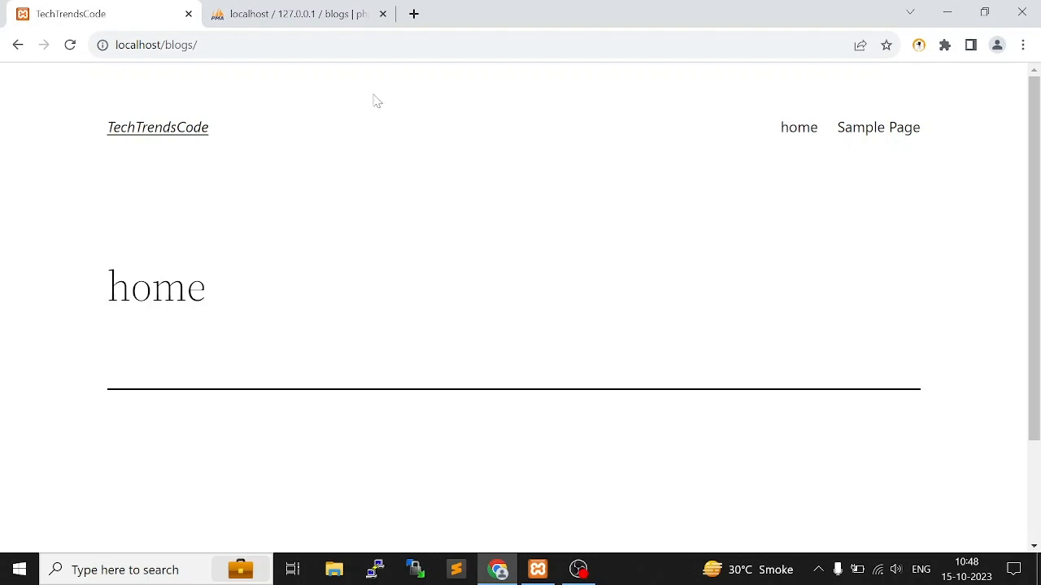
# Open the WordPress admin address localhost/blogs/wp-admin
pyautogui.click(370, 45)
pyautogui.click(370, 45)
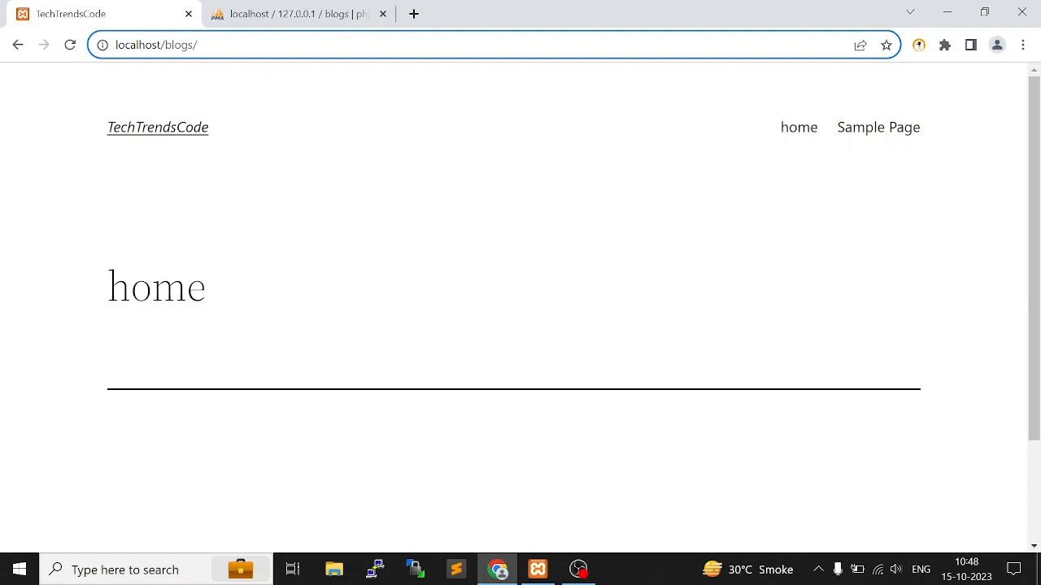
pyautogui.write('wp-admin')
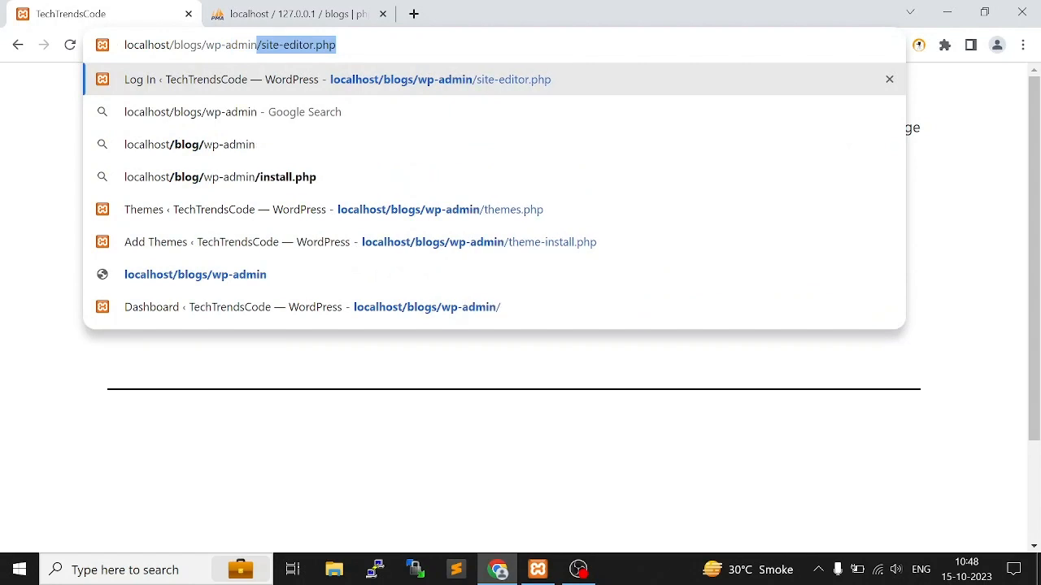
pyautogui.press('Delete')
pyautogui.press('Return')
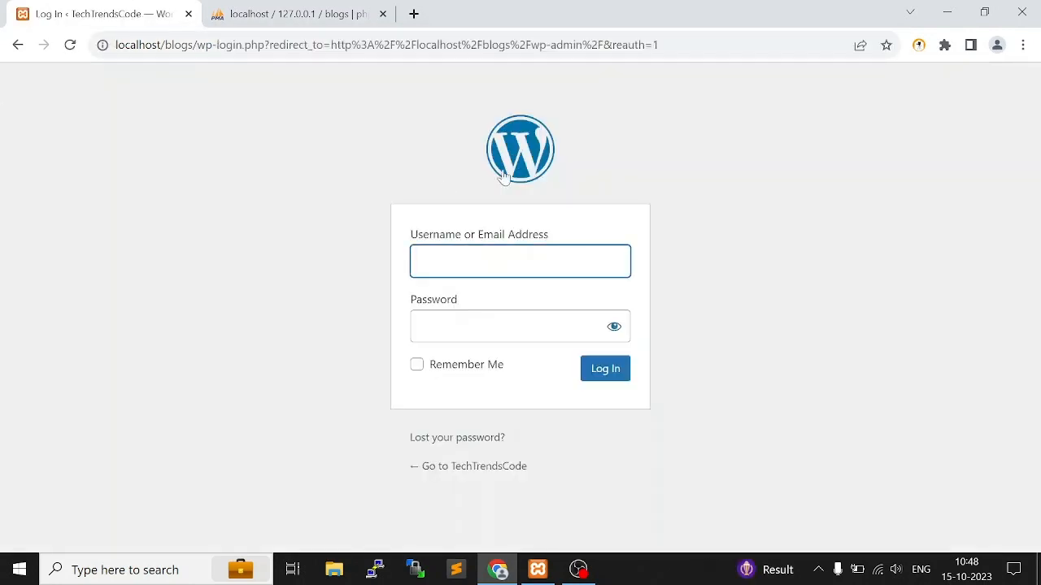
# Log in to the WordPress admin with the username admin and the account password
pyautogui.click(501, 261)
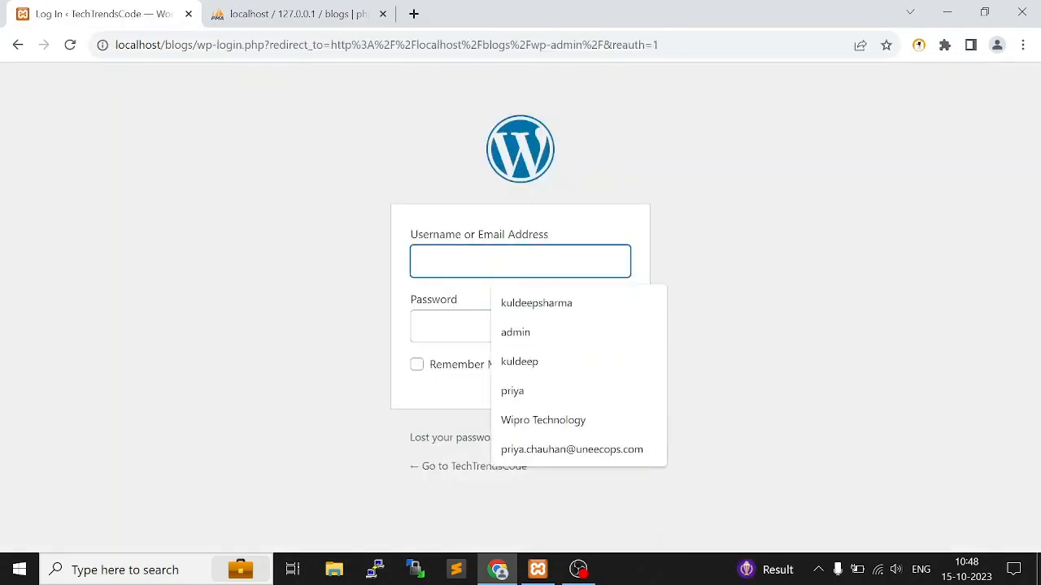
pyautogui.write('admin')
pyautogui.press('Tab')
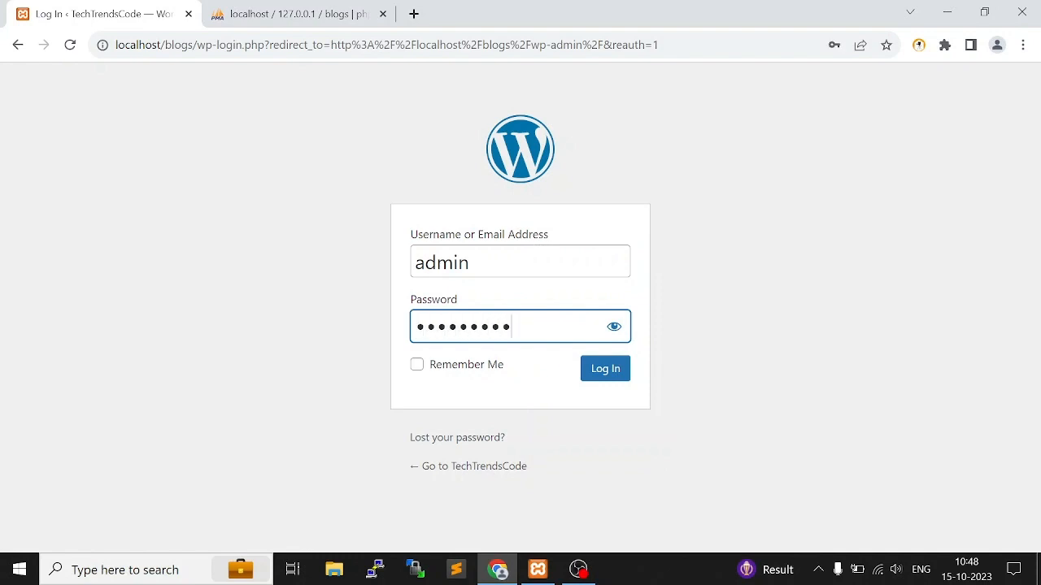
pyautogui.click(618, 372)
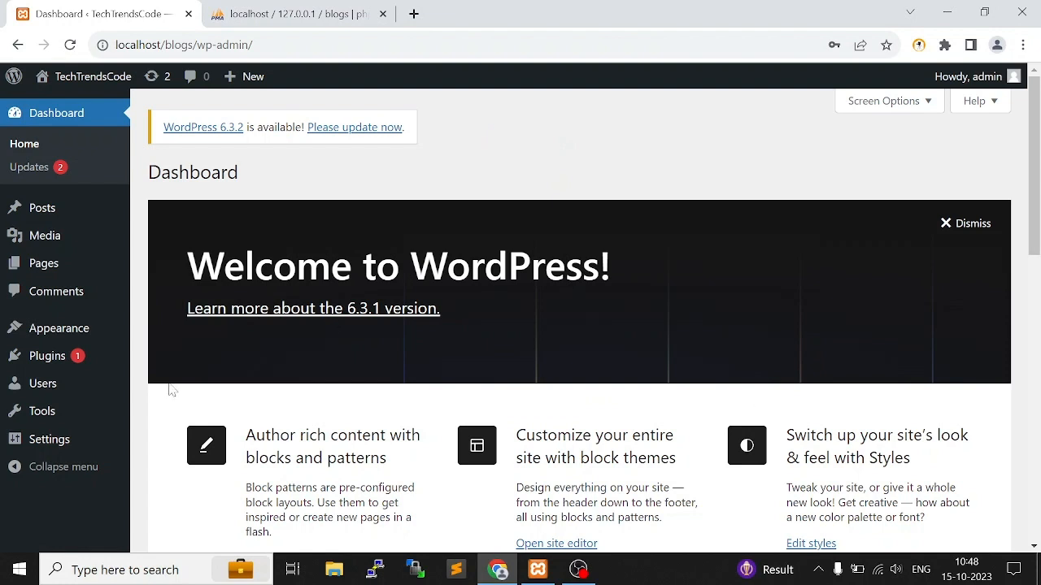
# View the TechTrendsCode site's front page in a separate browser tab and return to the dashboard
pyautogui.moveTo(71, 334)
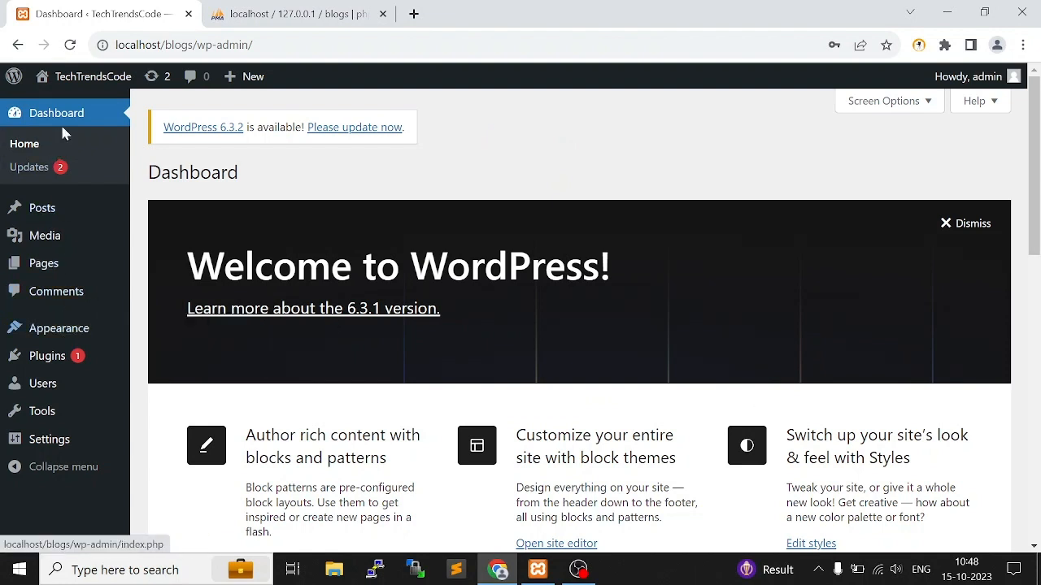
pyautogui.moveTo(91, 86)
pyautogui.click(78, 105)
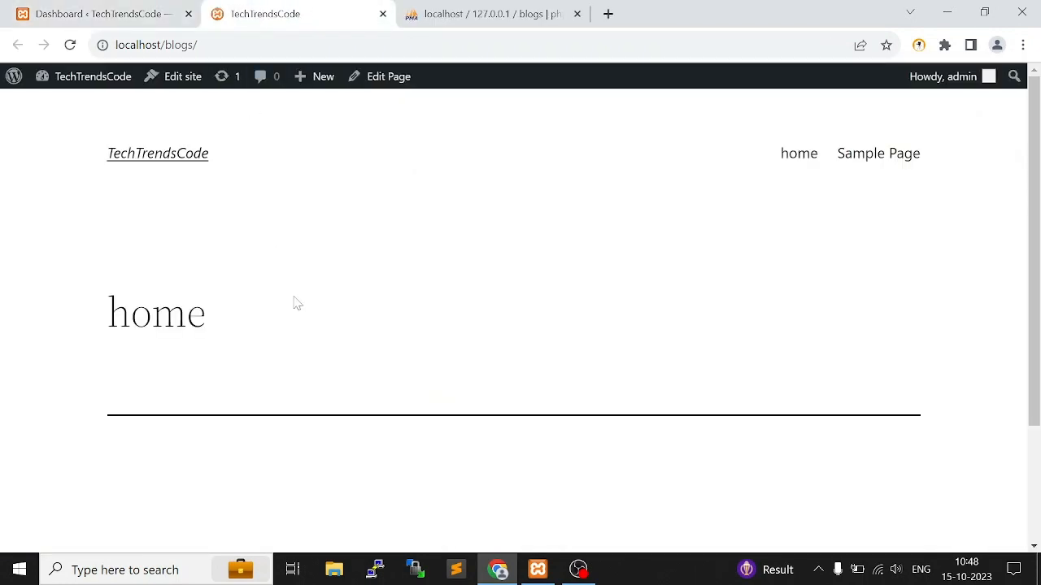
pyautogui.click(97, 14)
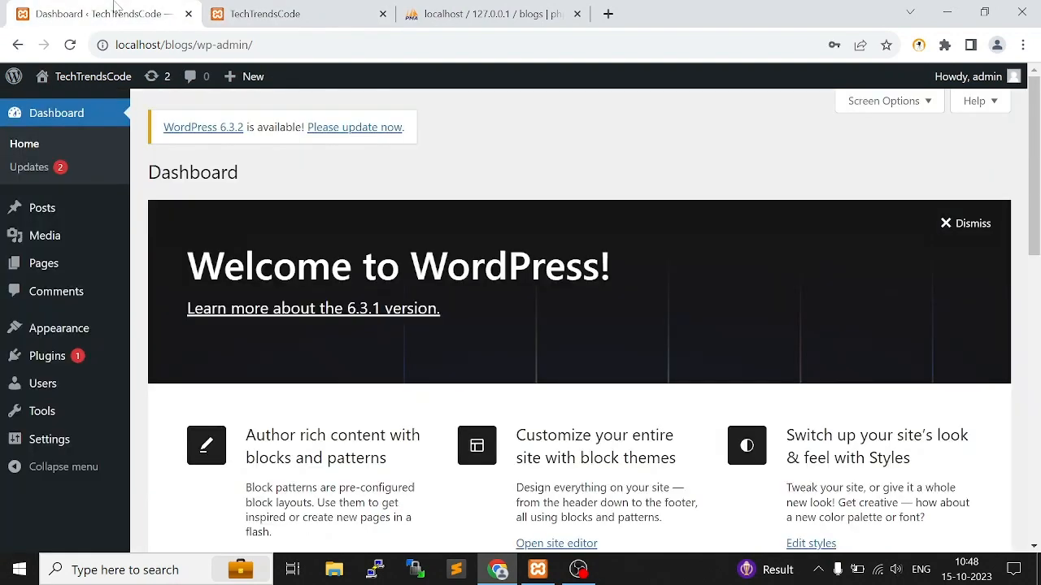
# Go to the site's installed themes and open the Add Themes page
pyautogui.moveTo(75, 331)
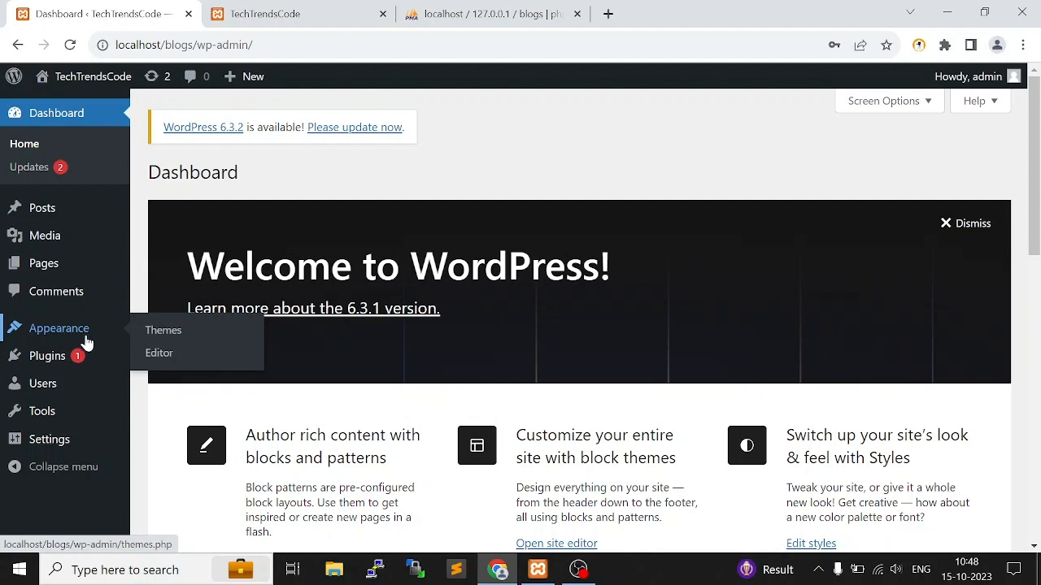
pyautogui.click(161, 337)
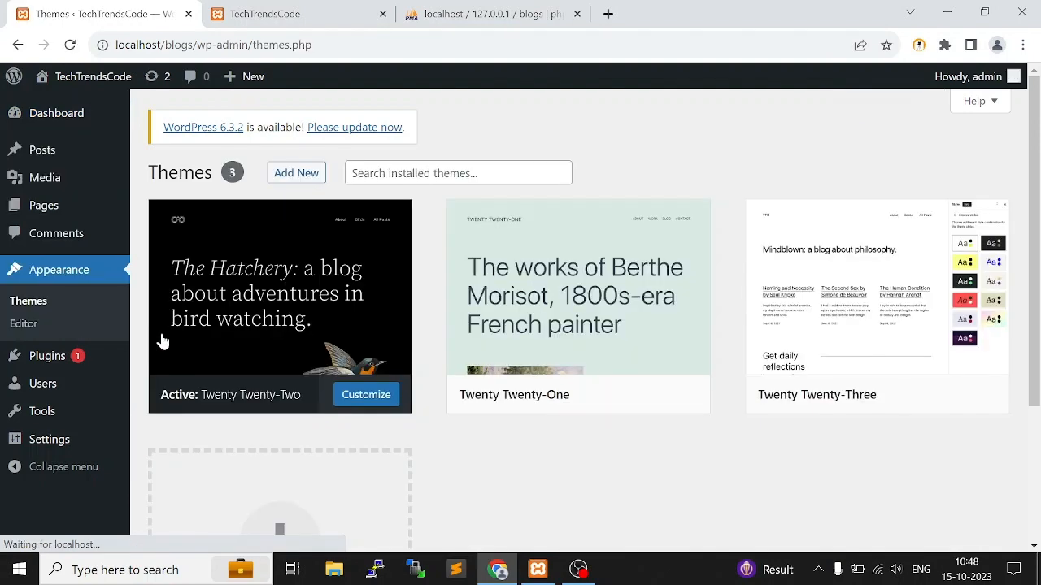
pyautogui.click(294, 174)
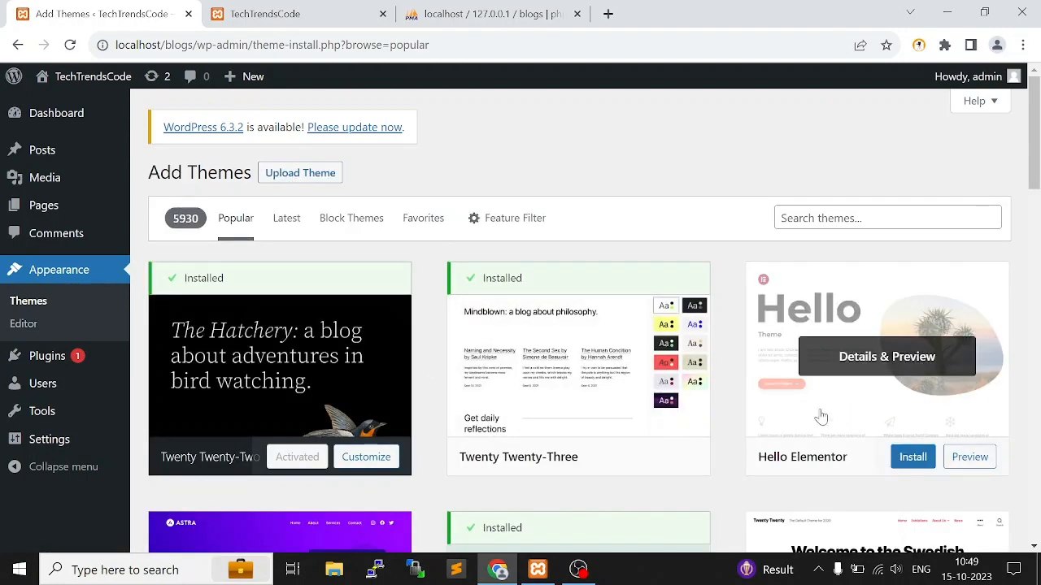
# Find the Newsmatic theme among the popular themes, look through its full preview, and close the preview
pyautogui.scroll(-3, 886, 366)
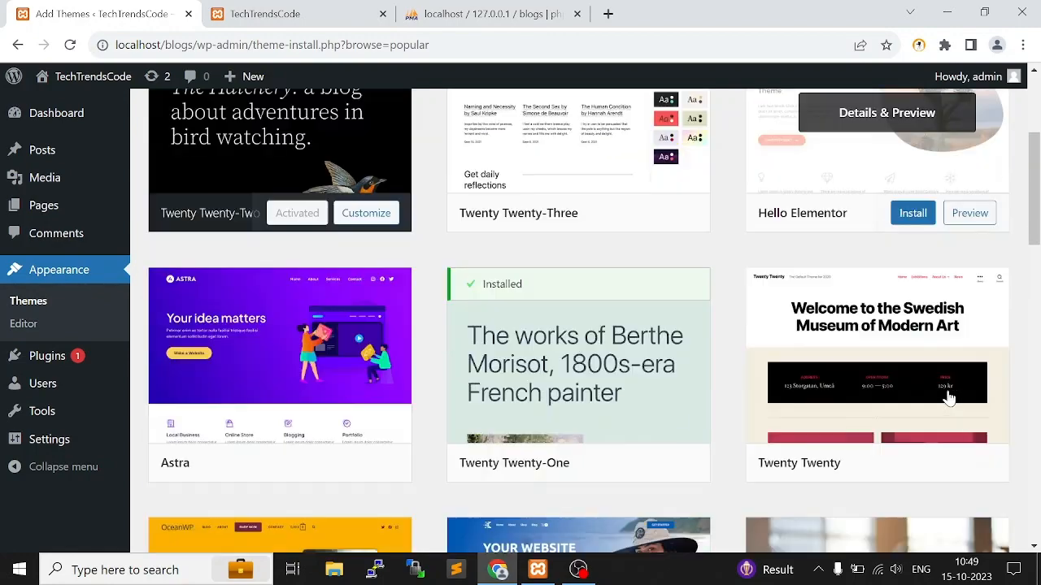
pyautogui.scroll(-3, 842, 373)
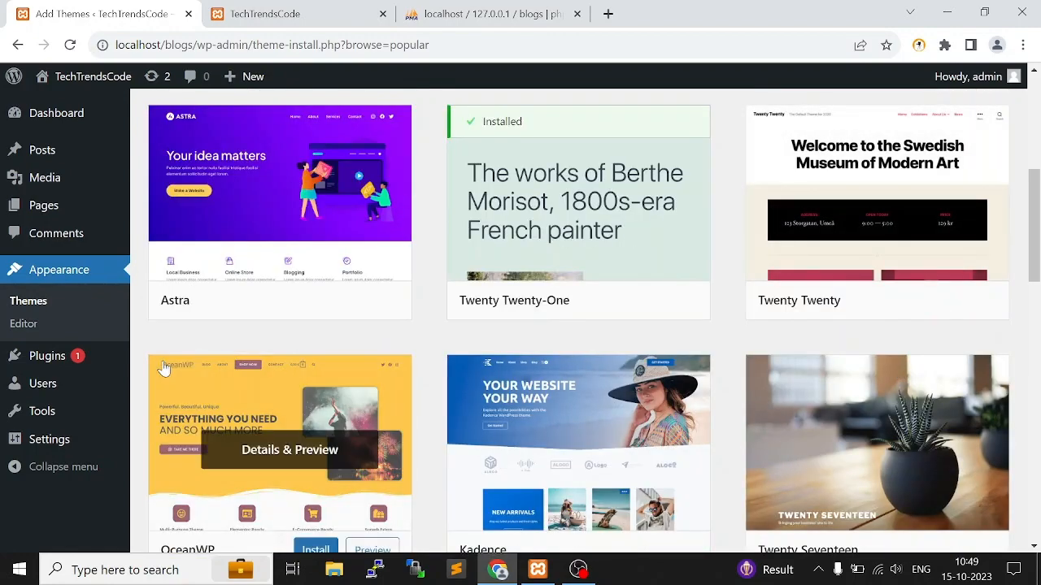
pyautogui.scroll(-3, 642, 390)
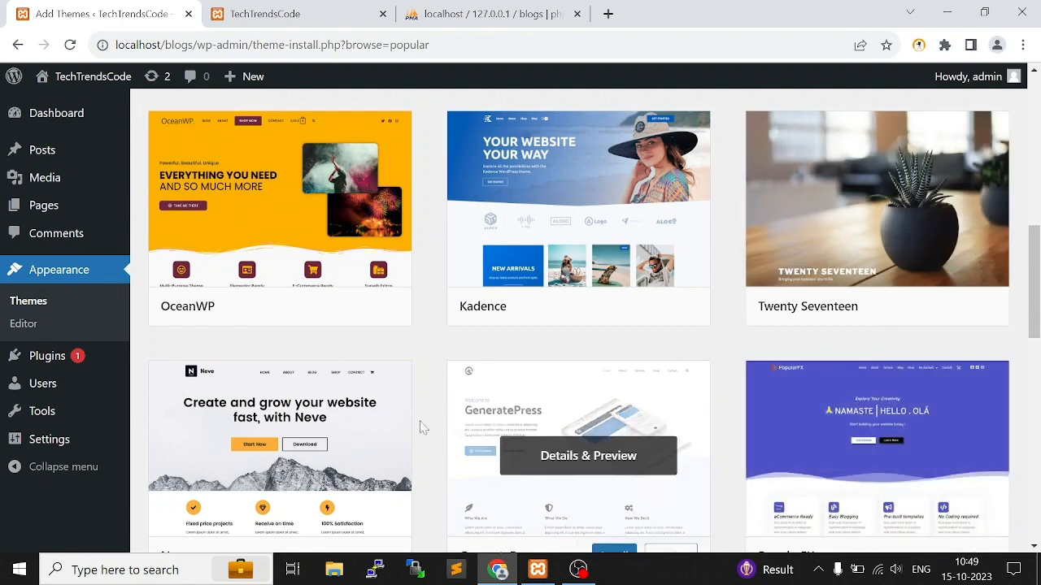
pyautogui.scroll(-1, 372, 432)
pyautogui.scroll(-5, 890, 408)
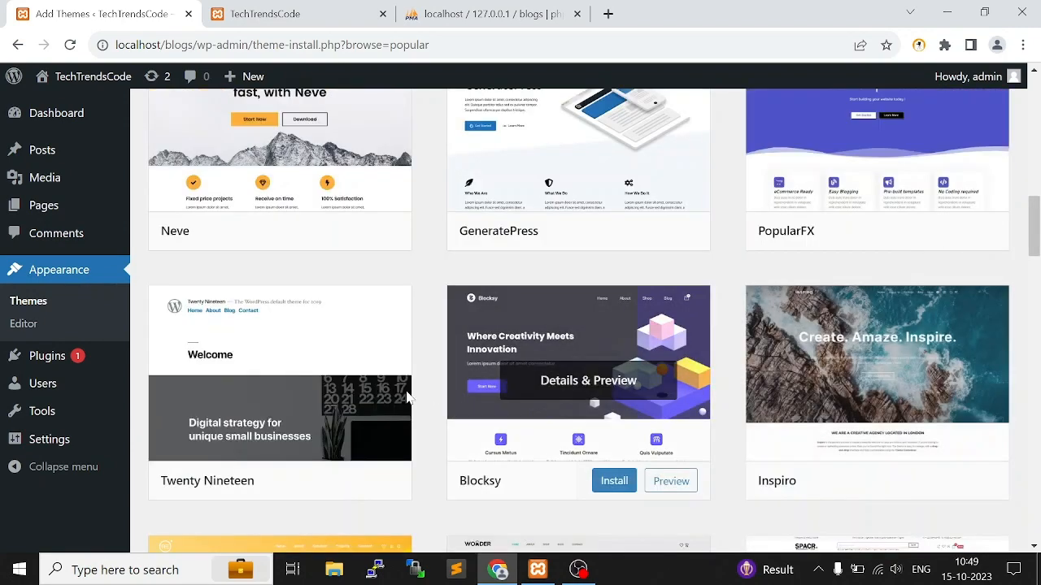
pyautogui.scroll(-1, 955, 354)
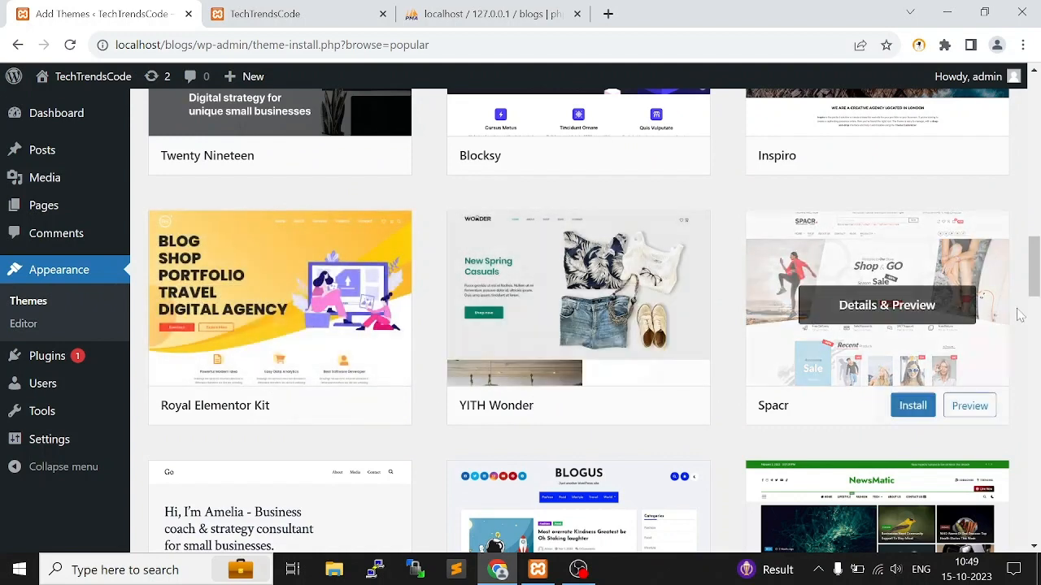
pyautogui.scroll(-3, 959, 342)
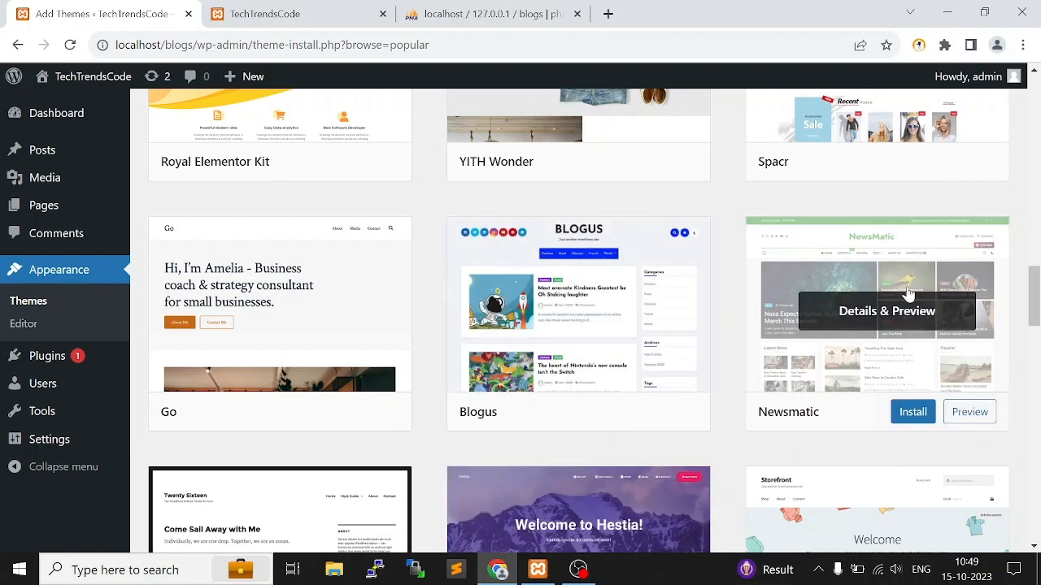
pyautogui.click(973, 415)
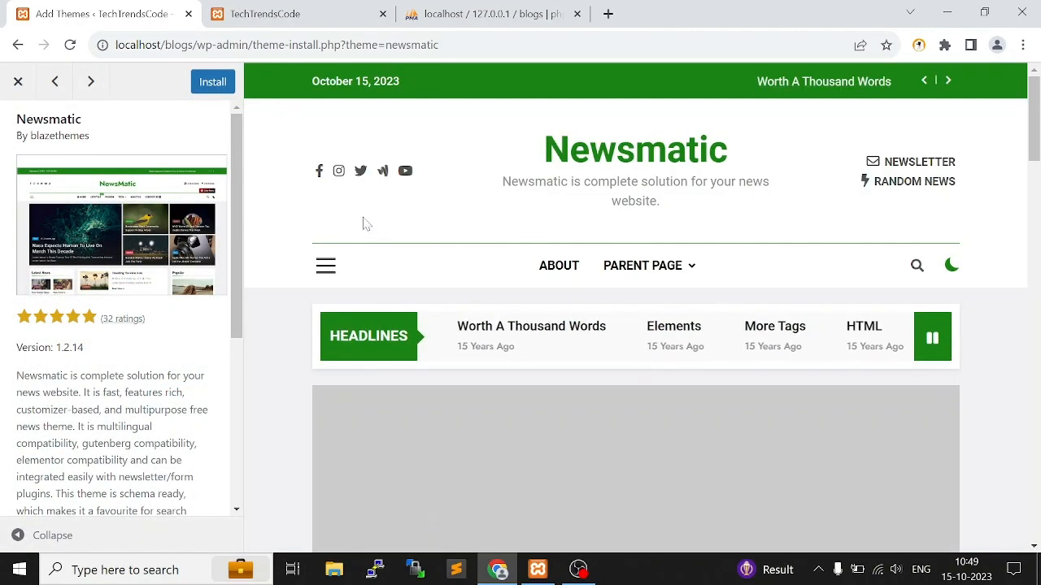
pyautogui.scroll(-6, 754, 285)
pyautogui.scroll(-10, 667, 273)
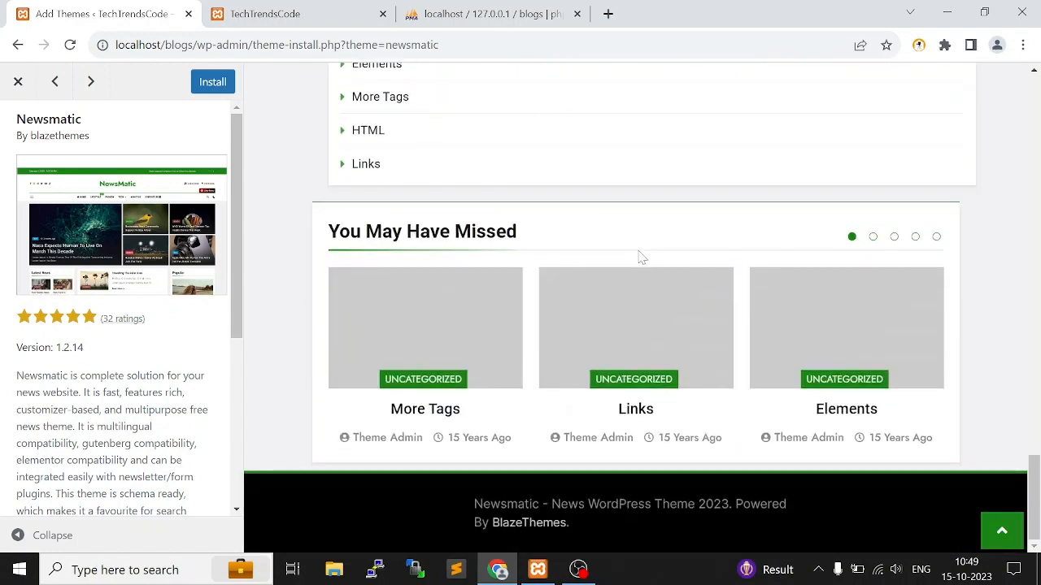
pyautogui.scroll(20, 639, 257)
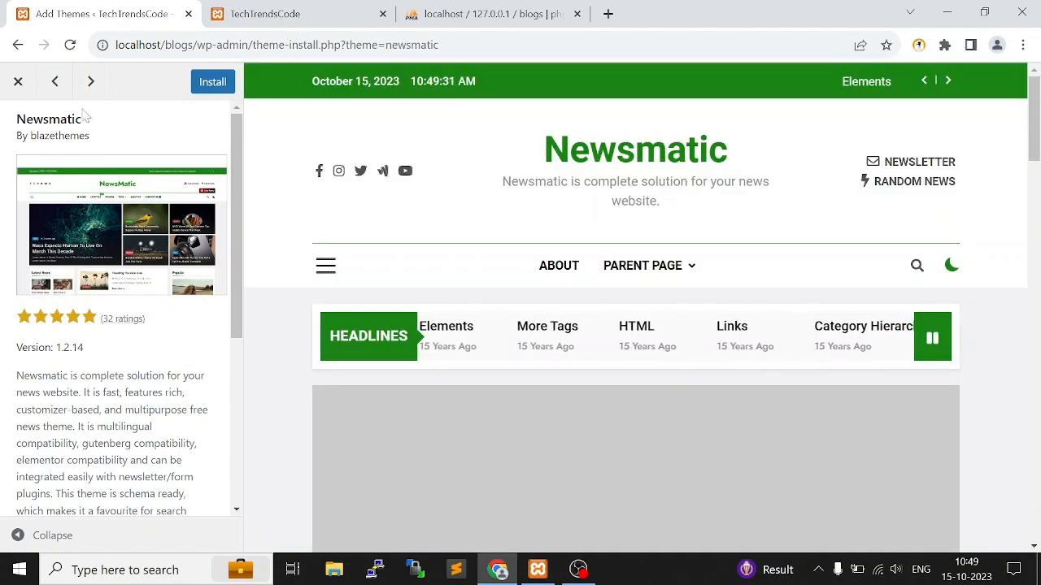
pyautogui.click(18, 81)
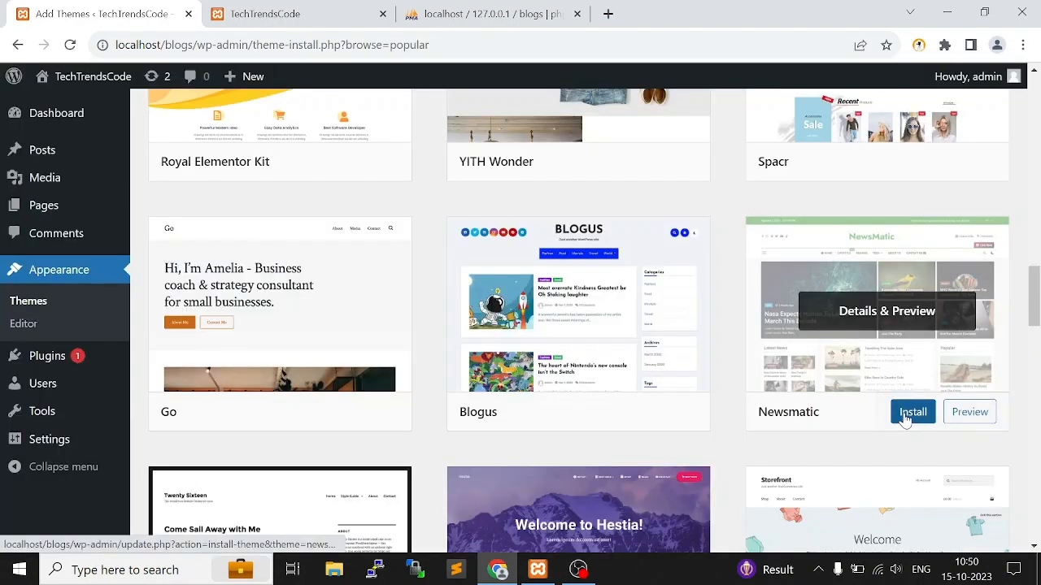
# Install the Newsmatic theme and activate it
pyautogui.click(904, 420)
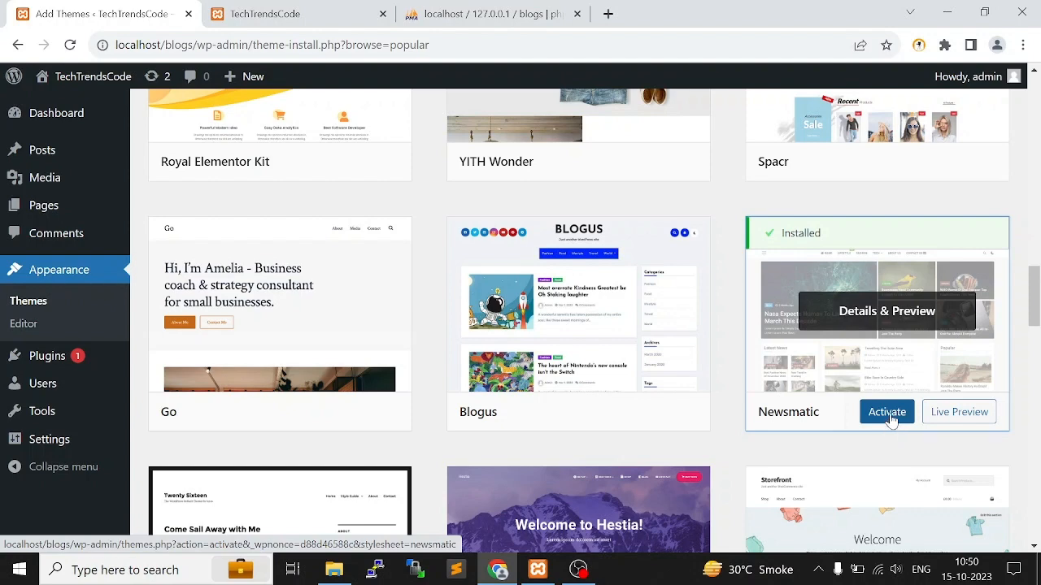
pyautogui.click(886, 412)
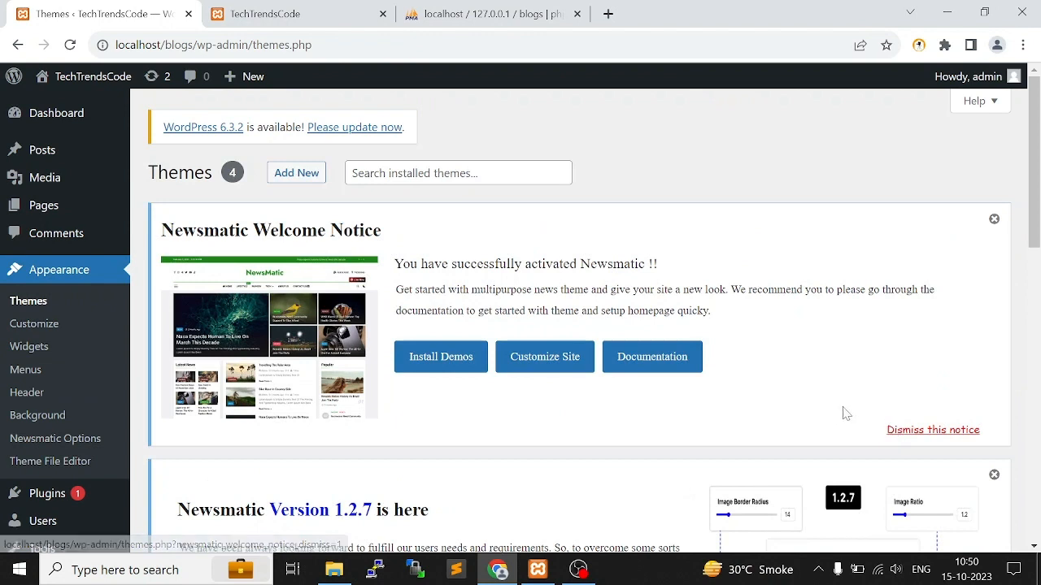
# Reload the site's front page to check its new look and highlight the blogs part of its address
pyautogui.click(301, 8)
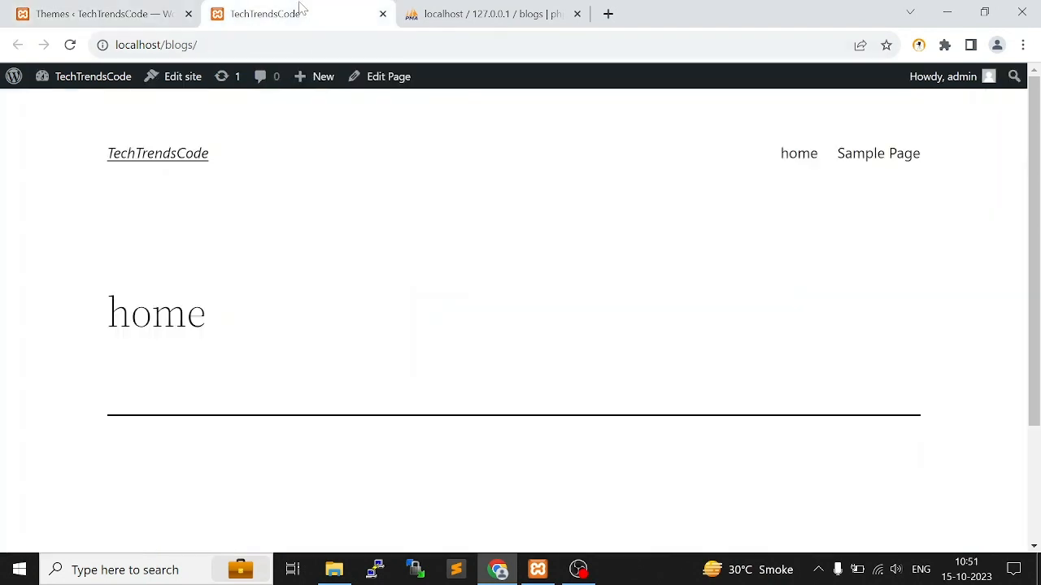
pyautogui.click(71, 46)
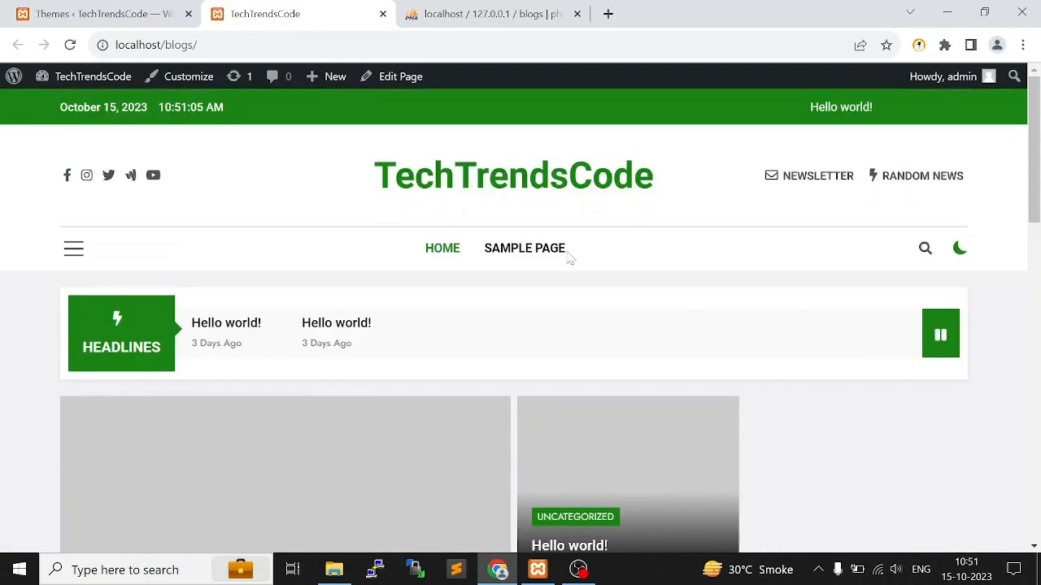
pyautogui.moveTo(198, 45); pyautogui.dragTo(171, 45)
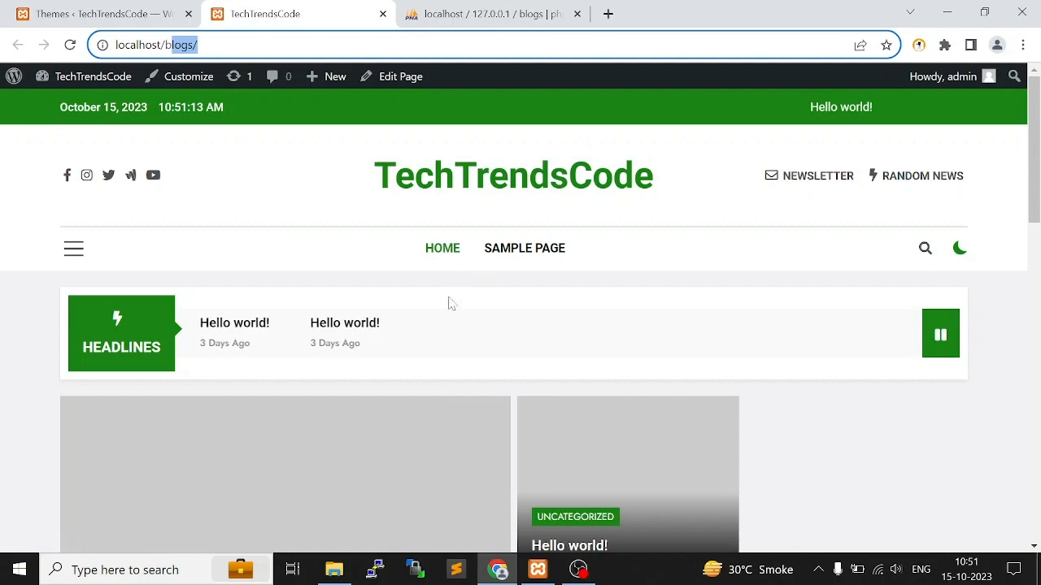
# Switch to File Explorer and view the theme's files in C:\xampp\htdocs\blogs\wp-content\themes\newsmatic
pyautogui.click(334, 569)
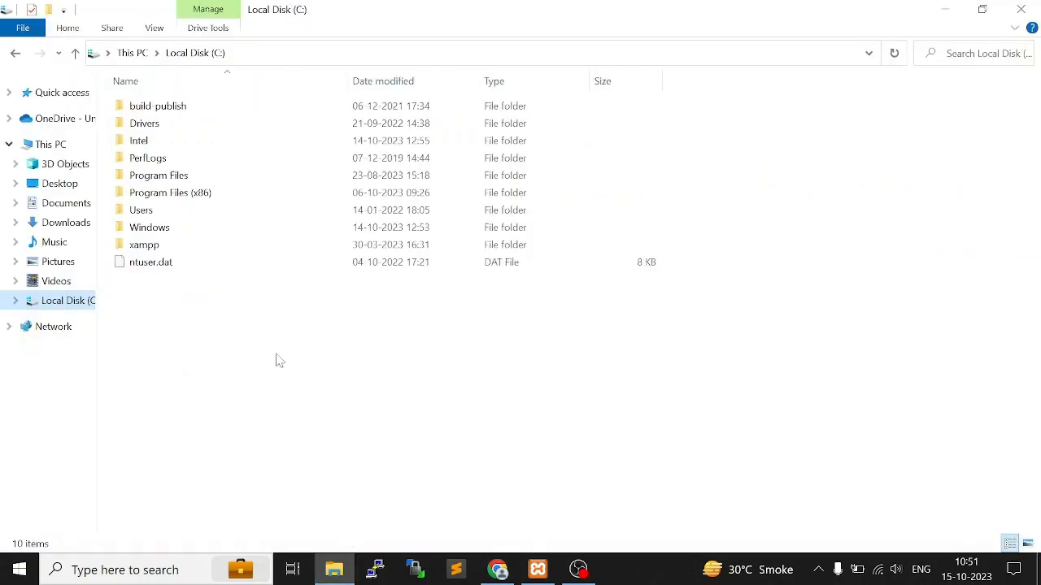
pyautogui.doubleClick(185, 252)
pyautogui.doubleClick(210, 196)
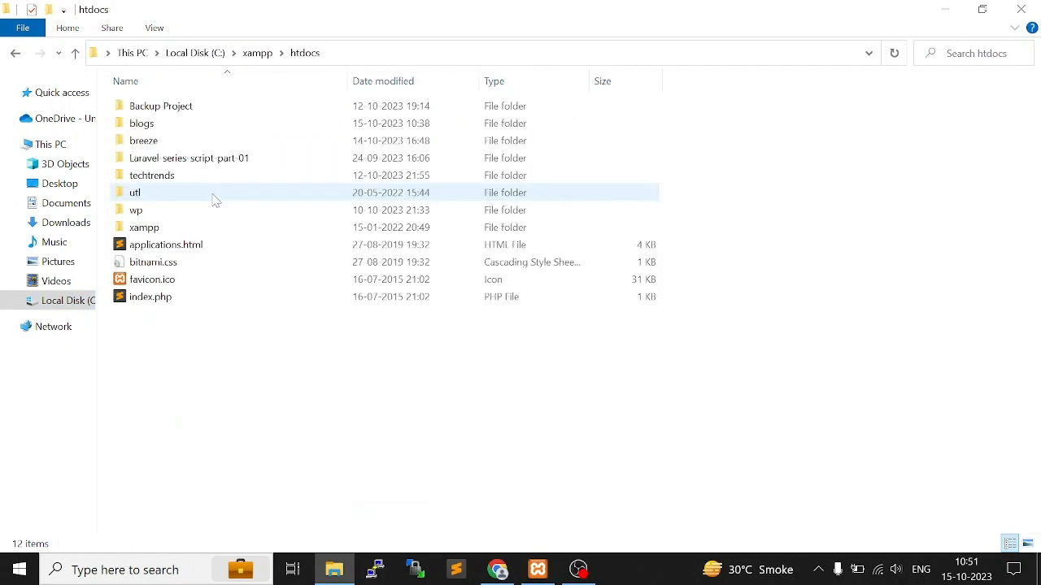
pyautogui.doubleClick(168, 126)
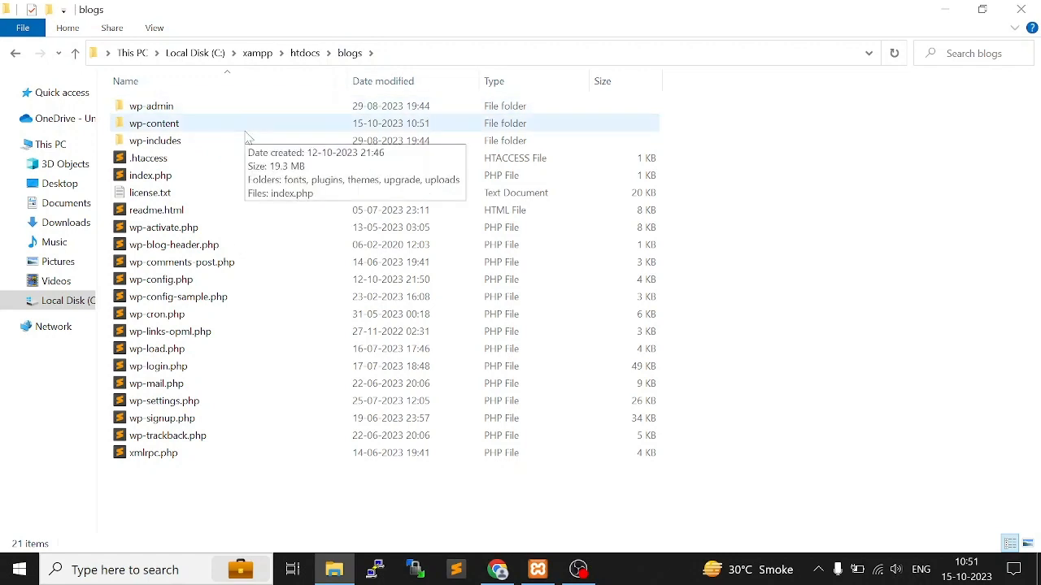
pyautogui.doubleClick(186, 134)
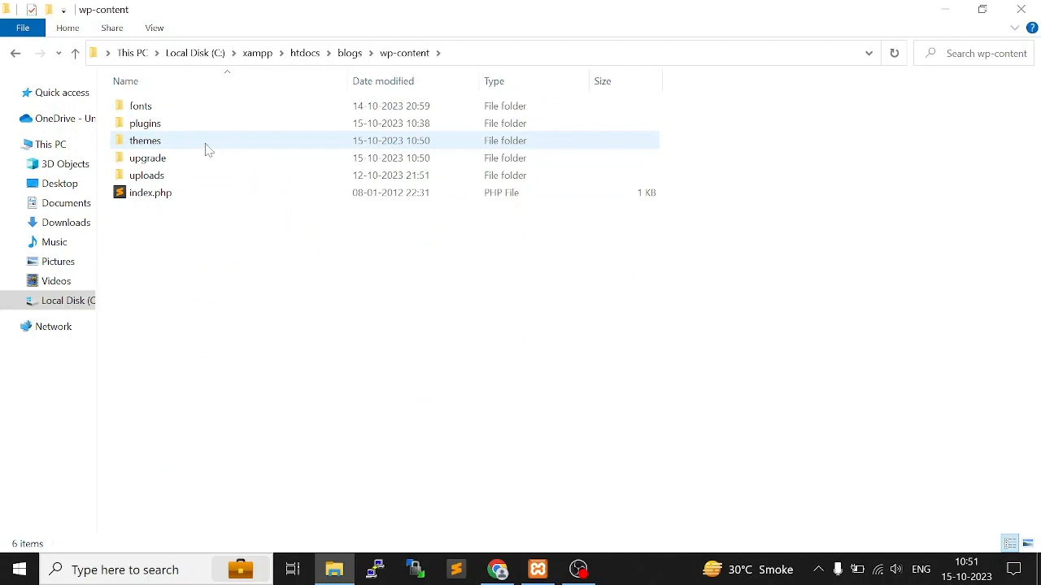
pyautogui.doubleClick(207, 147)
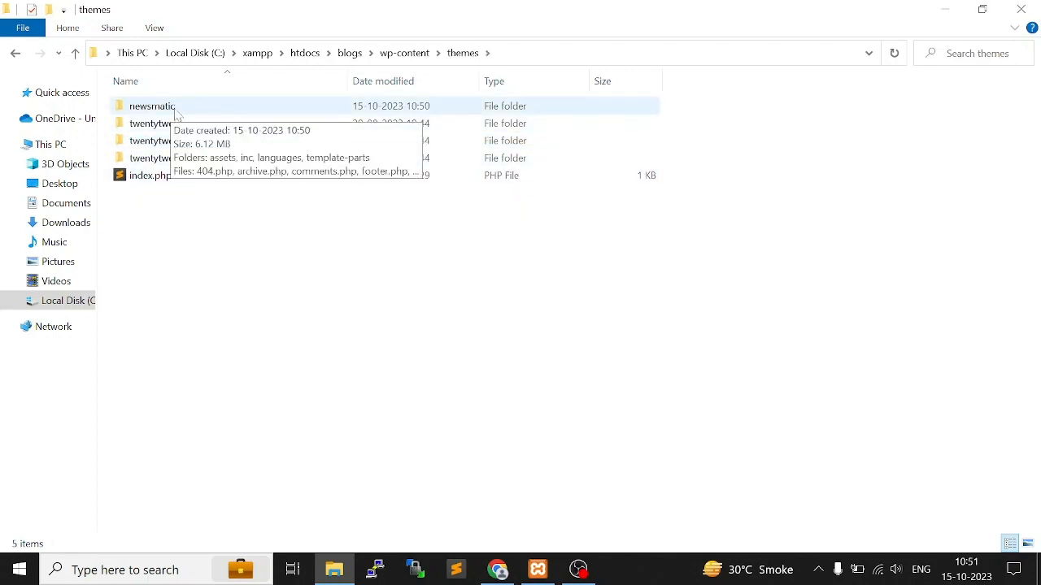
pyautogui.click(210, 111)
pyautogui.doubleClick(210, 111)
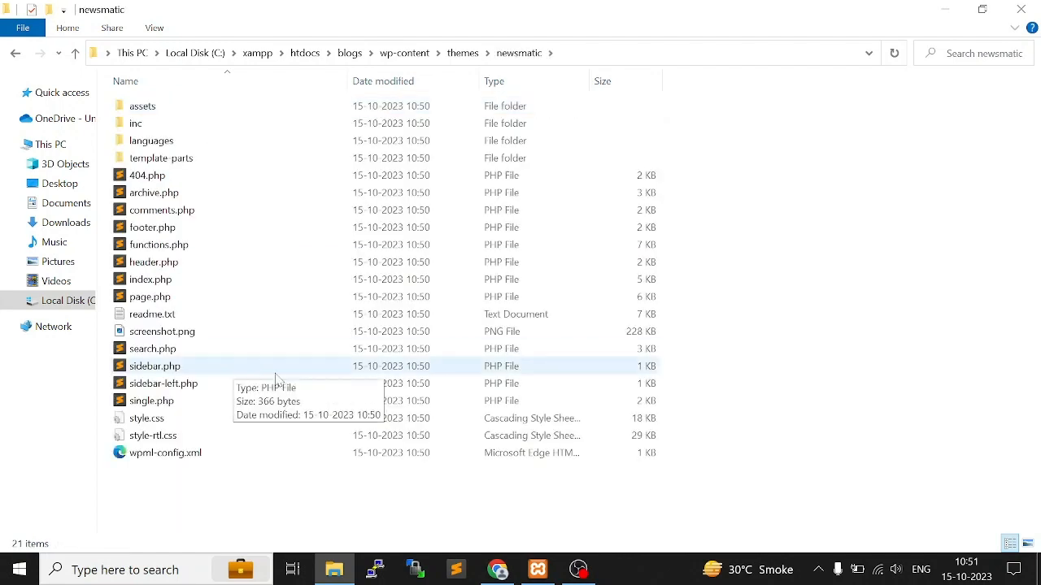
pyautogui.hotkey('ctrl', 'a')
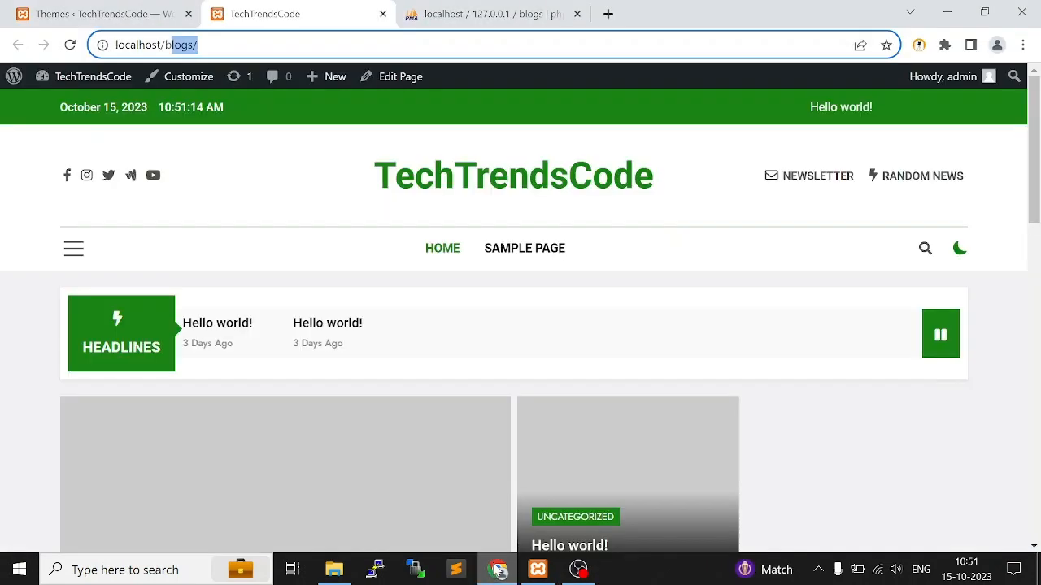
# Switch back to Chrome and return to the WordPress Themes admin page
pyautogui.click(497, 569)
pyautogui.click(101, 14)
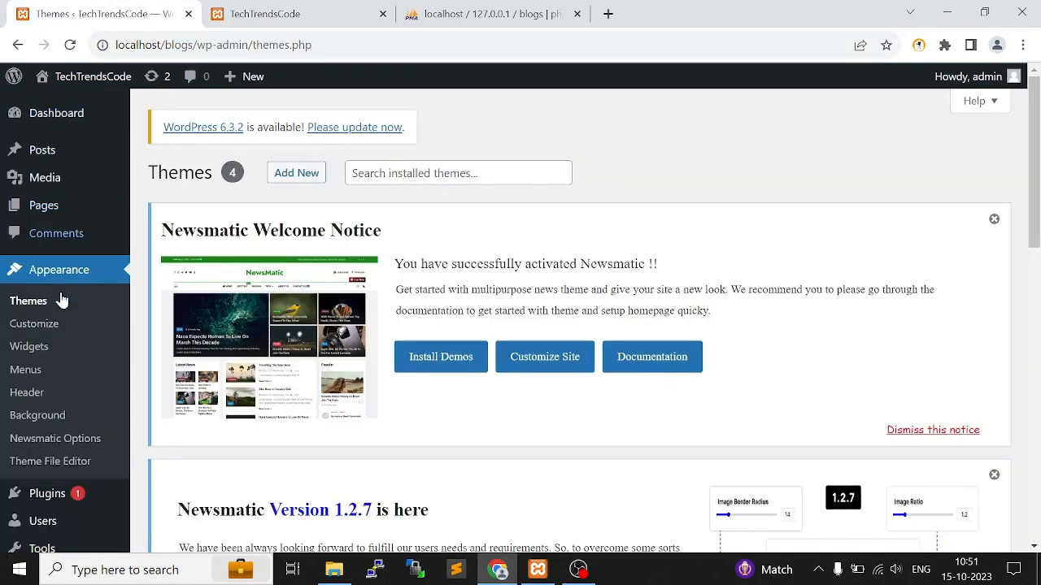
# View the site's front page, highlight the TechTrendsCode title, and return to the Themes admin page
pyautogui.click(244, 8)
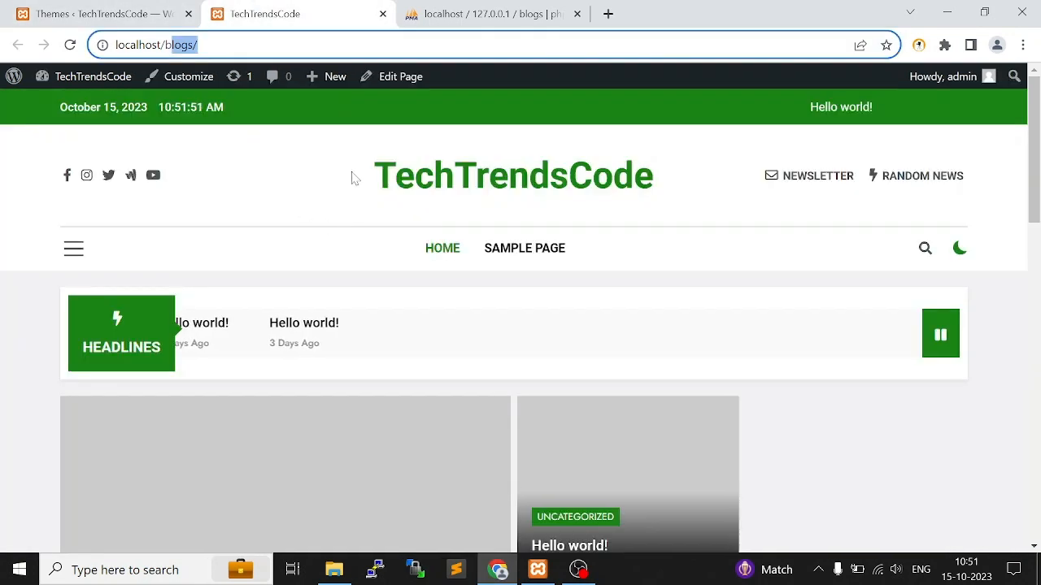
pyautogui.moveTo(344, 176); pyautogui.dragTo(752, 177)
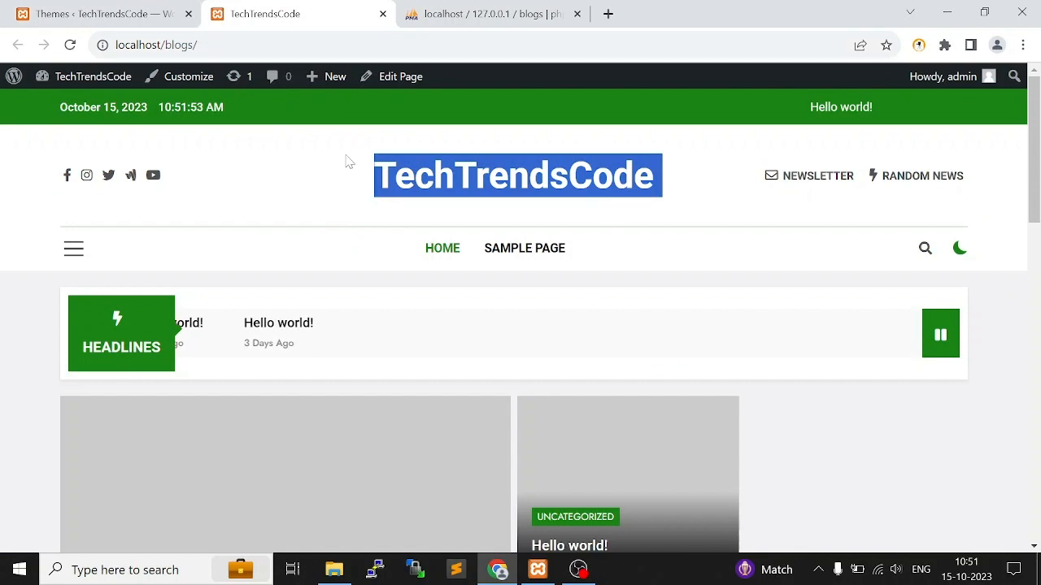
pyautogui.moveTo(382, 172); pyautogui.dragTo(721, 174)
pyautogui.click(27, 8)
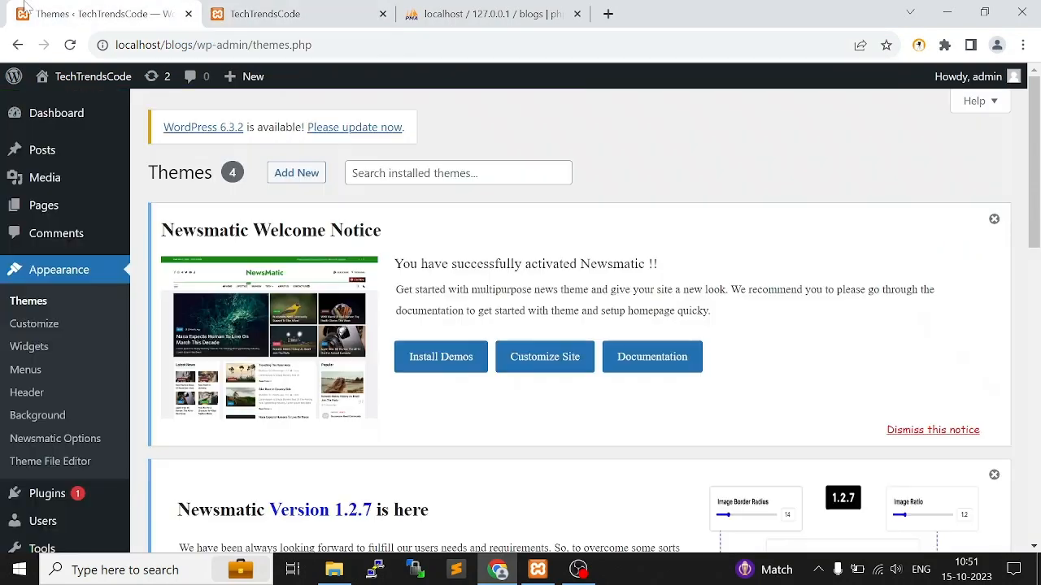
# Open the theme customizer and look through About Theme and the SEO / Misc settings under Global
pyautogui.click(34, 329)
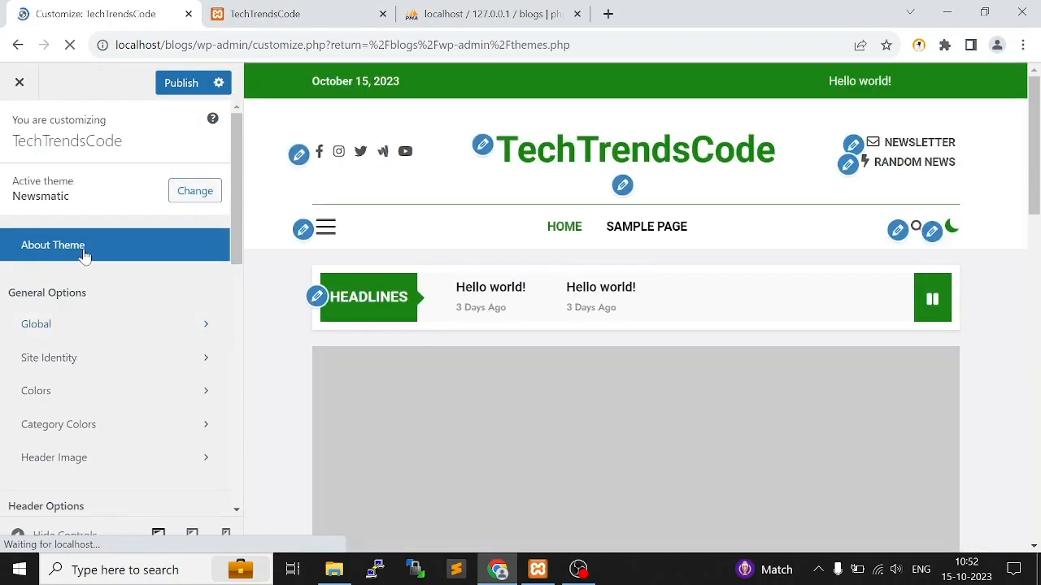
pyautogui.click(85, 253)
pyautogui.click(19, 129)
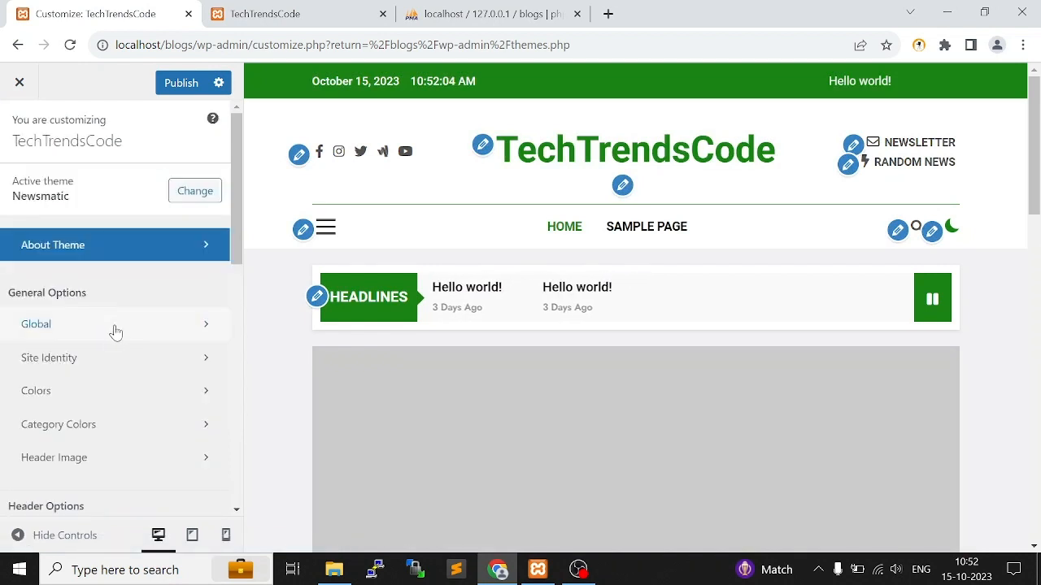
pyautogui.click(114, 331)
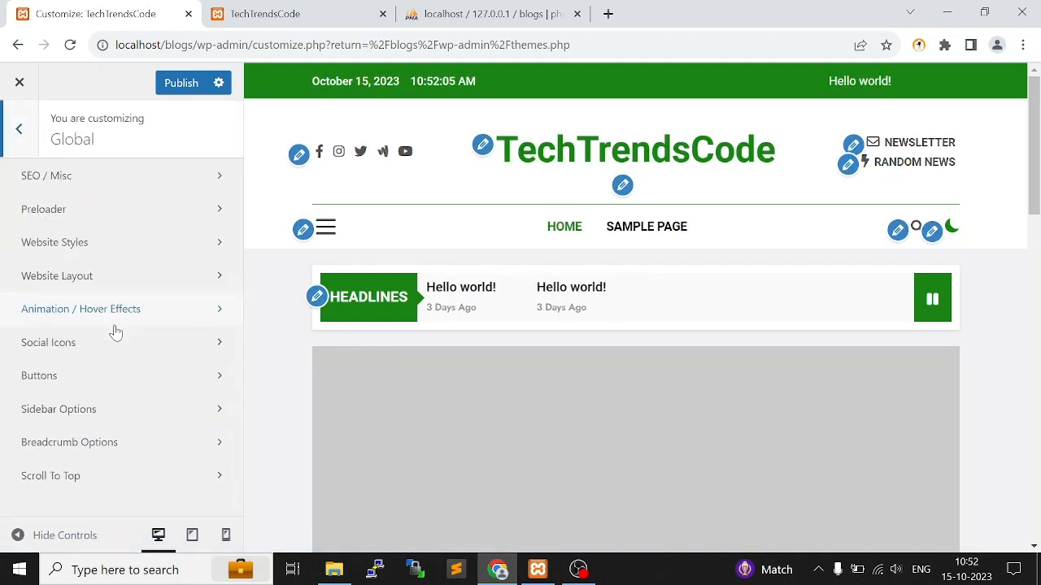
pyautogui.click(122, 187)
pyautogui.scroll(-2, 126, 346)
pyautogui.scroll(2, 130, 355)
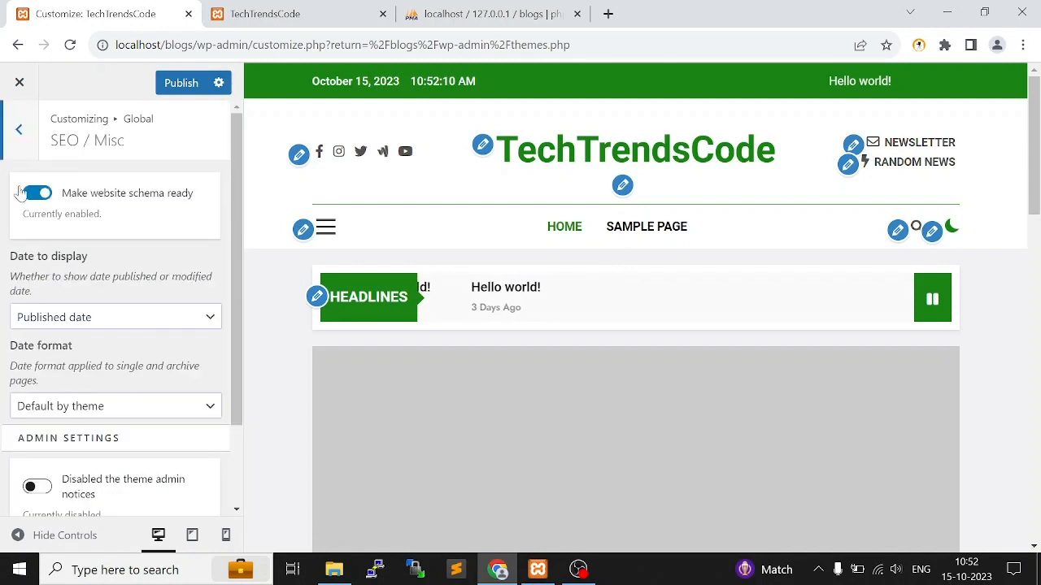
pyautogui.click(20, 130)
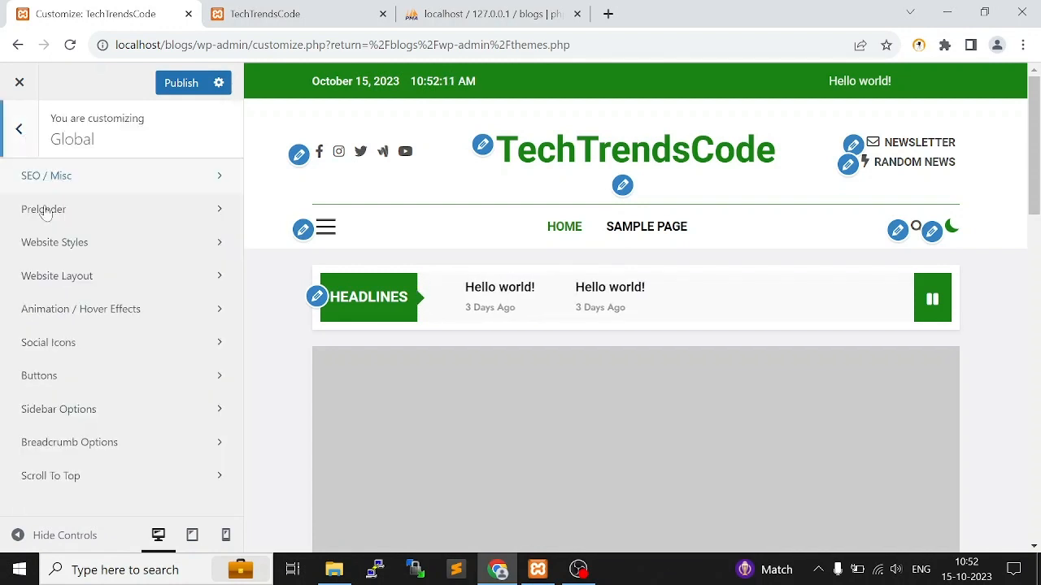
# Open the Site Title & Tagline settings under Site Identity
pyautogui.click(19, 128)
pyautogui.click(75, 359)
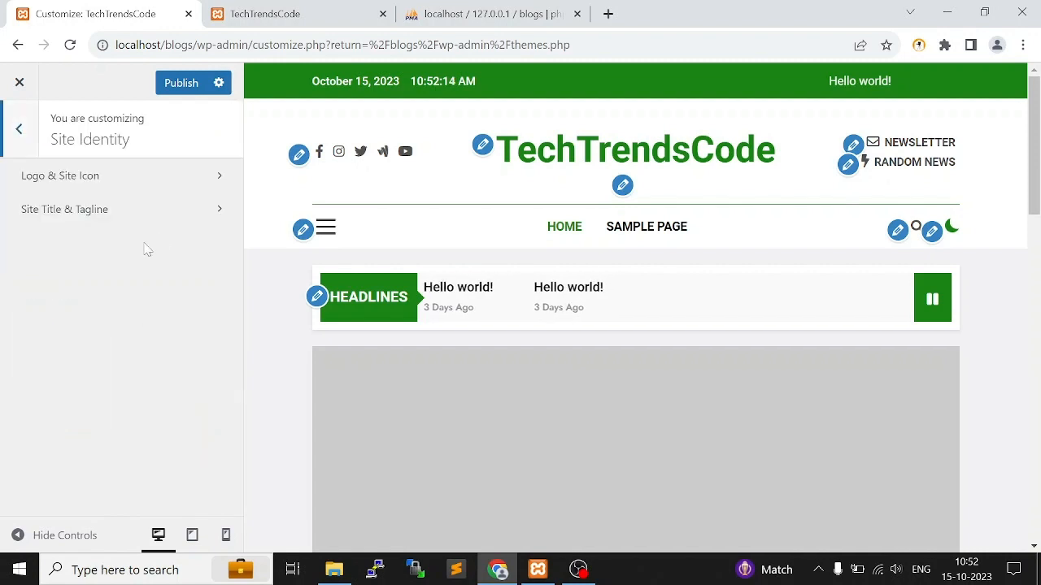
pyautogui.click(146, 209)
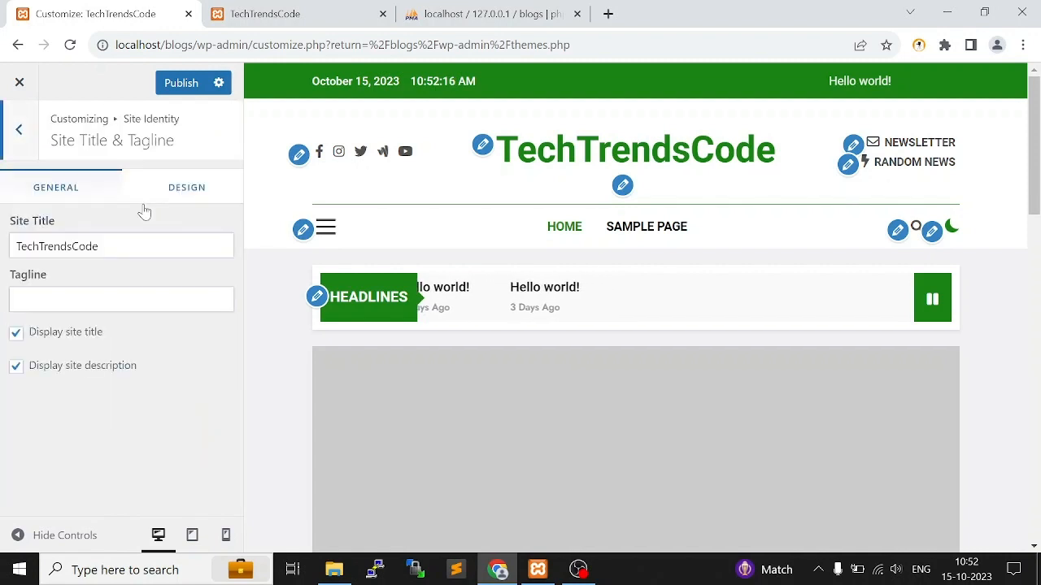
# Try "Blogging" as the site title, correcting its spelling
pyautogui.moveTo(99, 246); pyautogui.dragTo(3, 231)
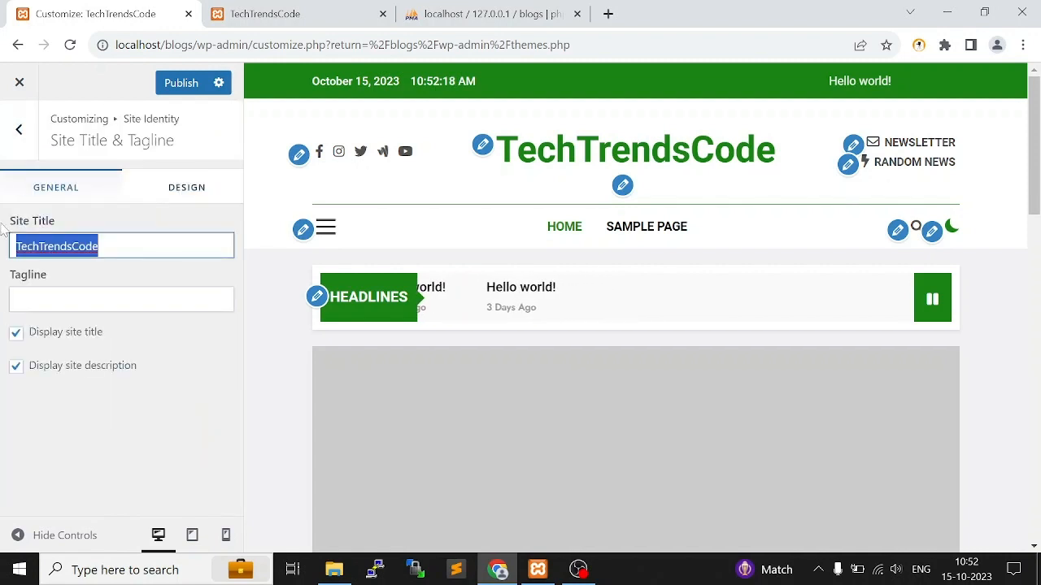
pyautogui.write('Bo')
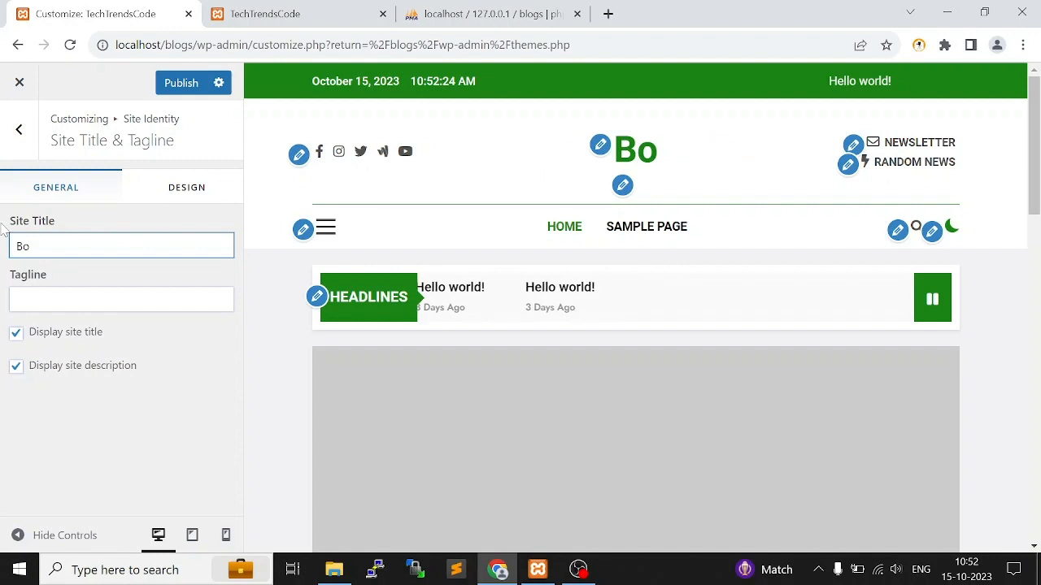
pyautogui.write('gging')
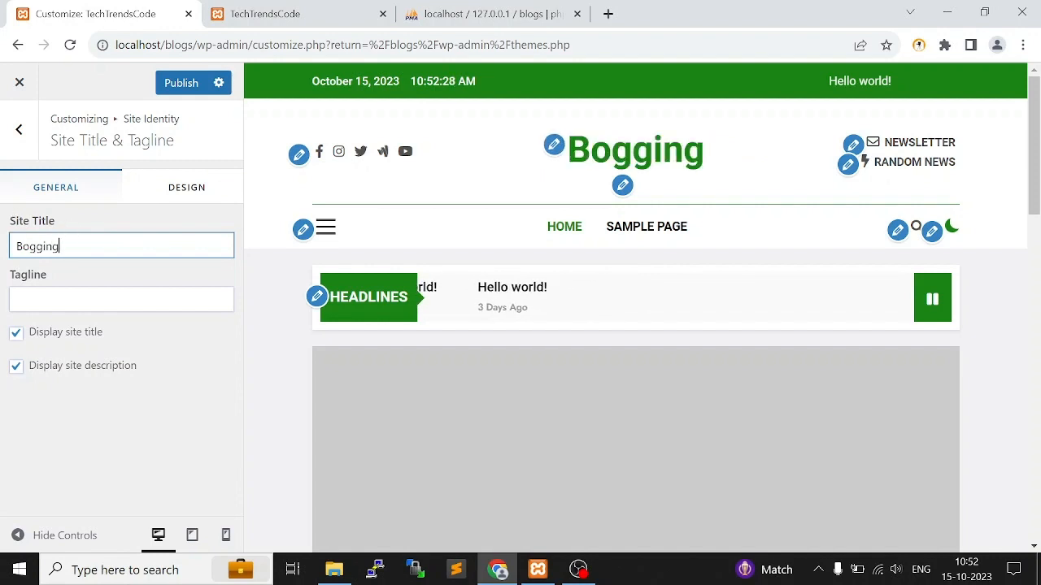
pyautogui.hotkey('shift', 'Left')
pyautogui.hotkey('shift', 'Left')
pyautogui.hotkey('shift', 'Left')
pyautogui.hotkey('shift', 'Left')
pyautogui.hotkey('shift', 'Left')
pyautogui.hotkey('shift', 'Left')
pyautogui.hotkey('shift', 'Left')
pyautogui.press('Left')
pyautogui.press('Right')
pyautogui.write('l')
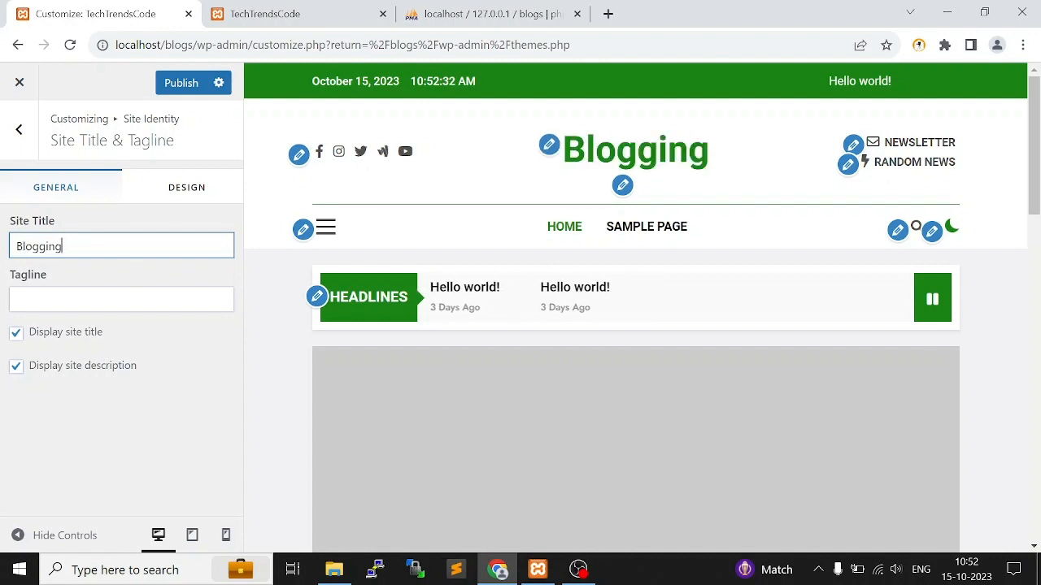
# Set the site title to "blog"
pyautogui.moveTo(65, 247); pyautogui.dragTo(3, 235)
pyautogui.write('blo')
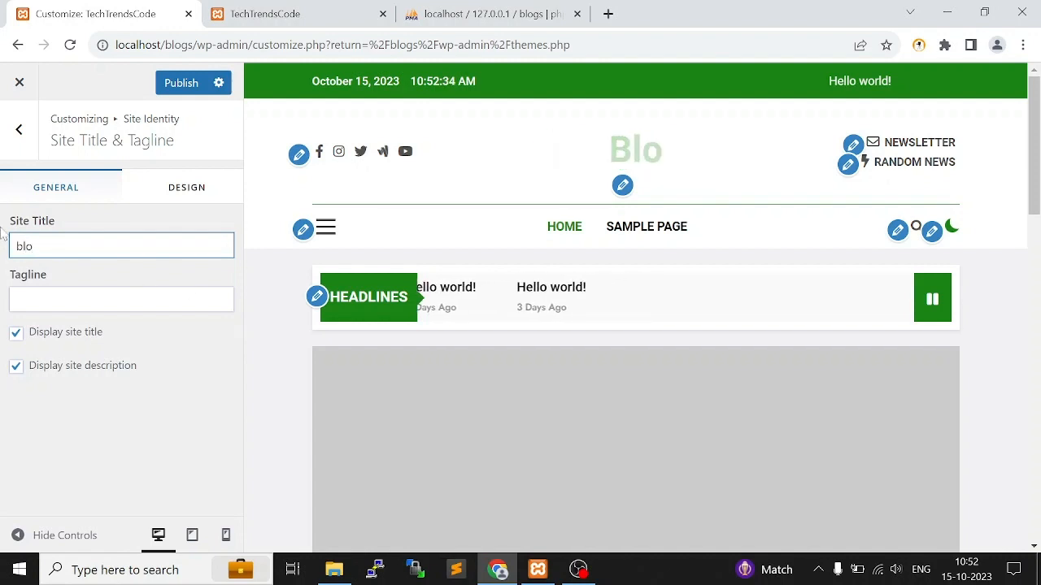
pyautogui.write('g')
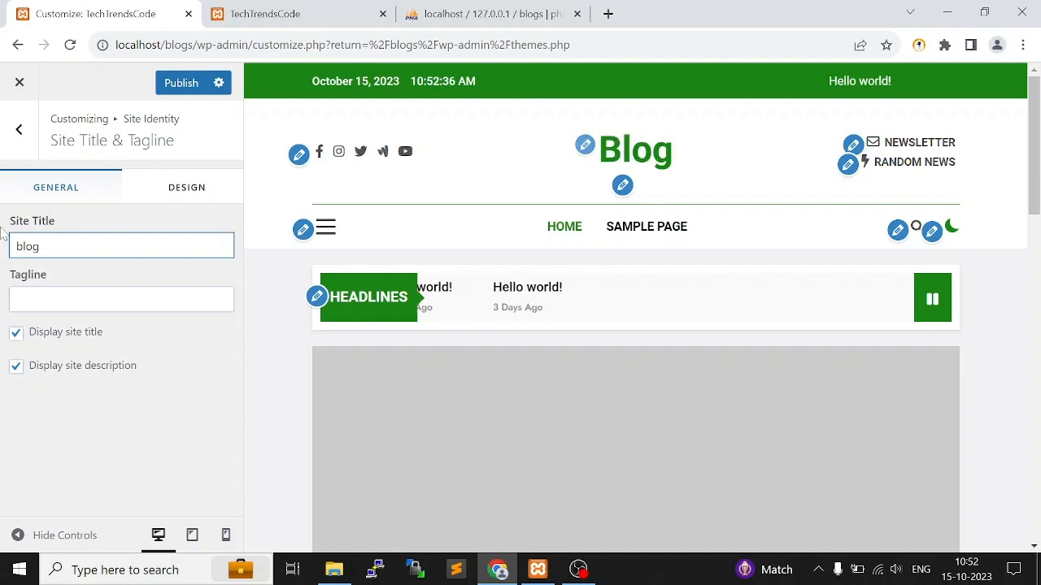
# Try "dsdsdssddssds" as the tagline and clear it again
pyautogui.click(121, 300)
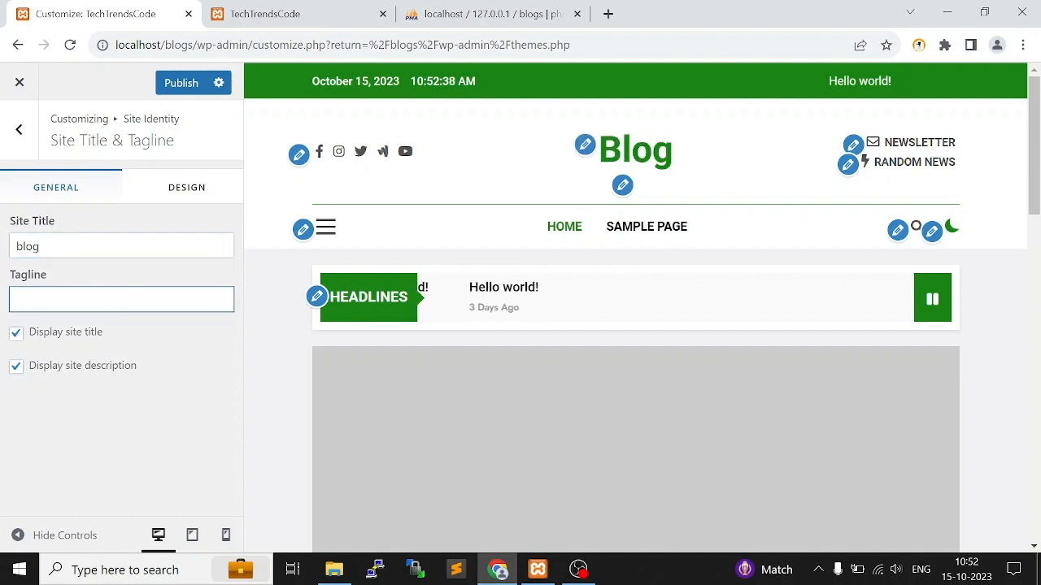
pyautogui.write('dsdsdssddssds')
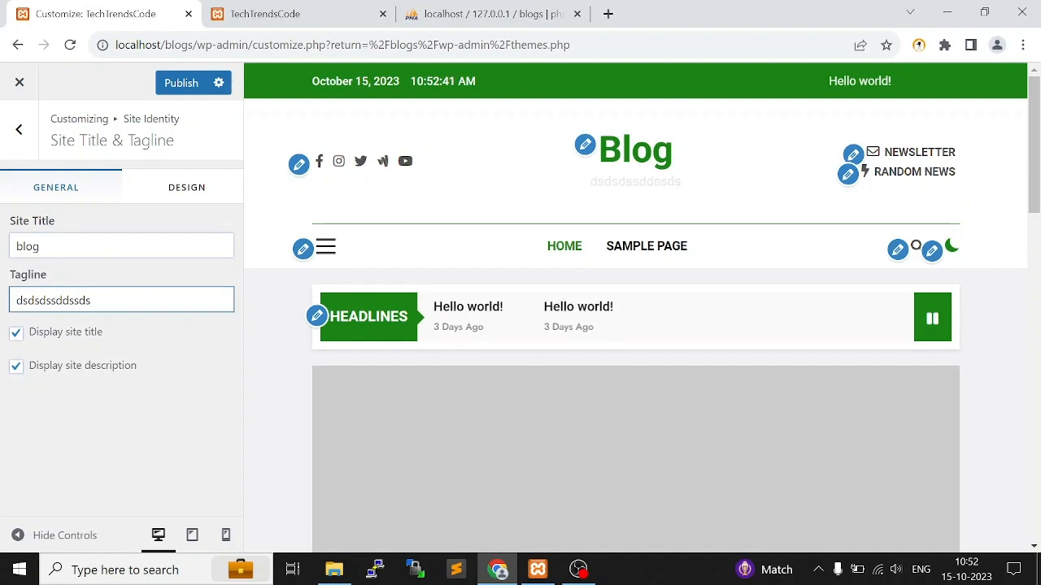
pyautogui.moveTo(91, 300); pyautogui.dragTo(3, 294)
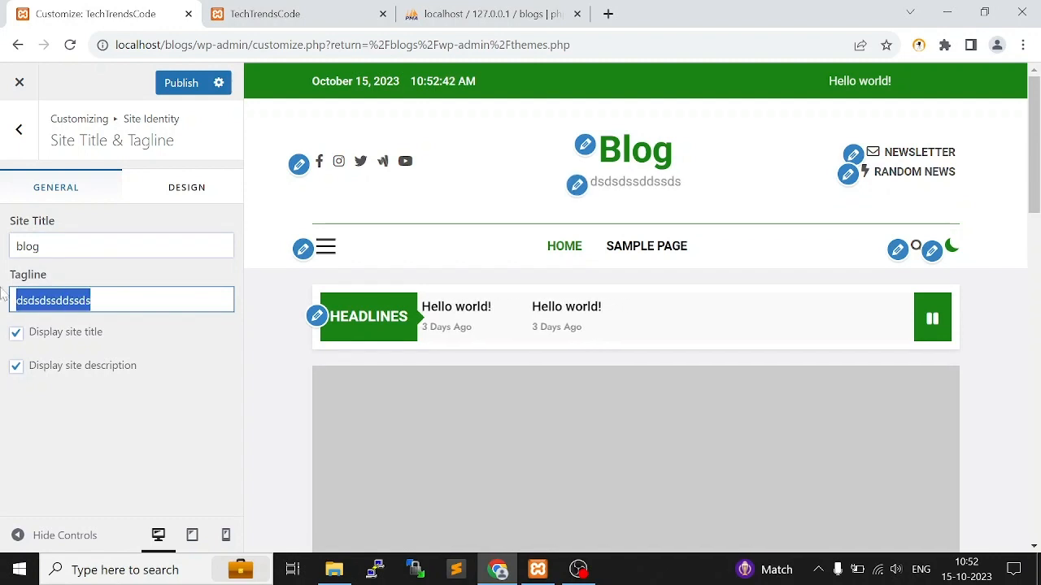
pyautogui.press('BackSpace')
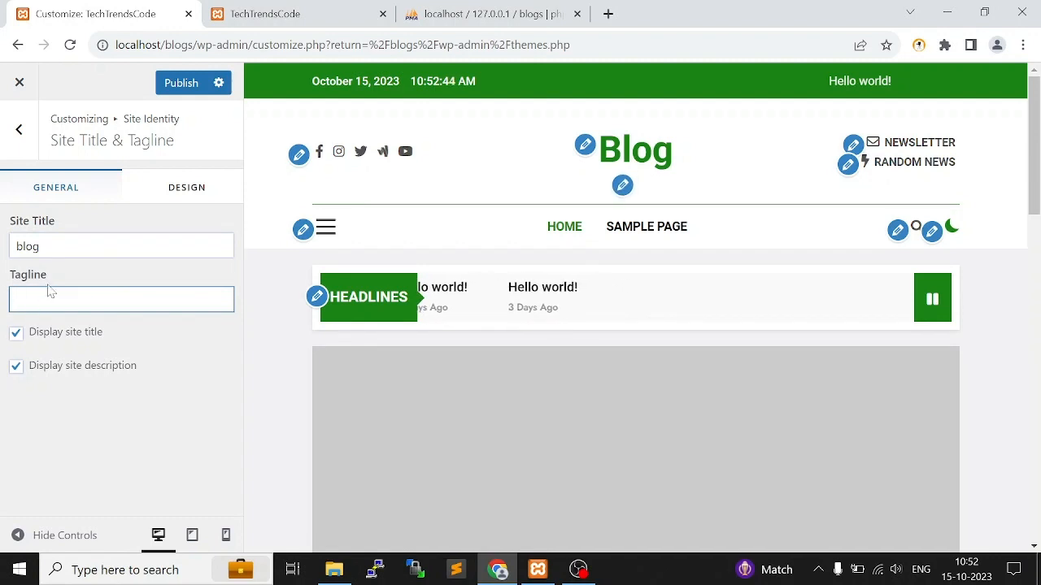
# Publish the customizer changes, check the new title on the site's front page, and return to the main customizer options
pyautogui.click(186, 85)
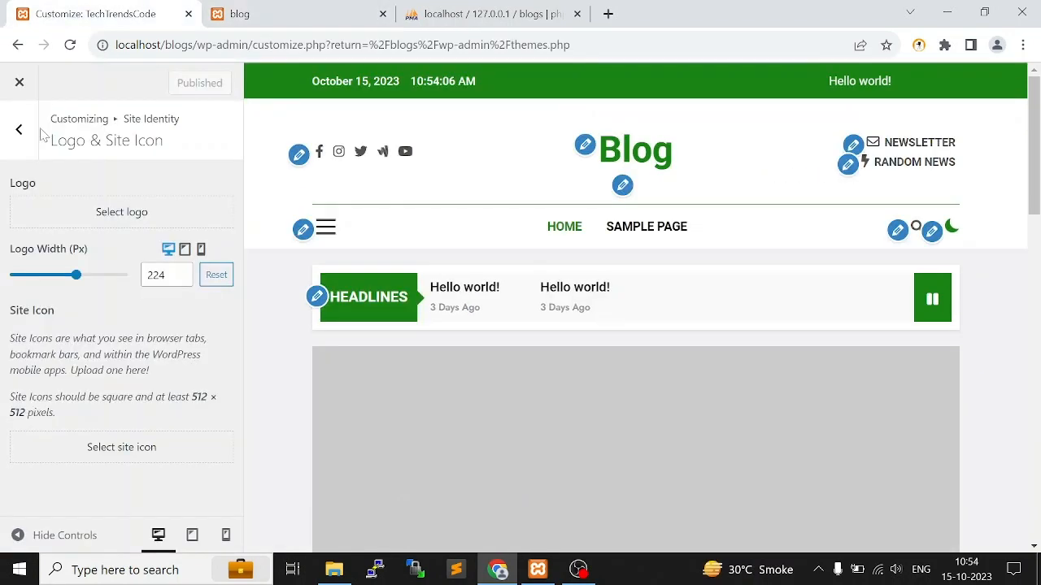
pyautogui.click(19, 134)
pyautogui.click(19, 130)
pyautogui.click(240, 14)
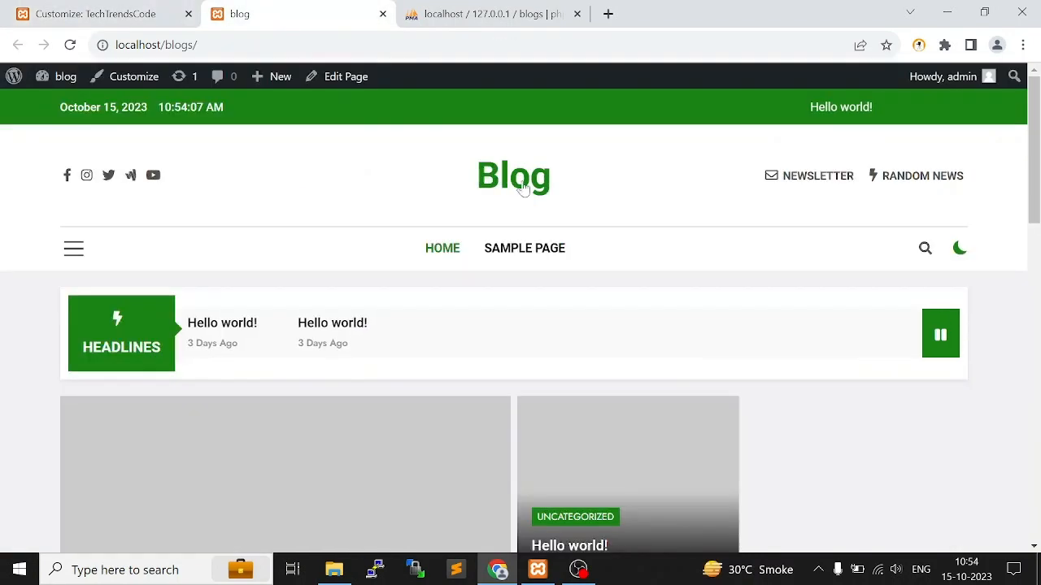
pyautogui.click(95, 14)
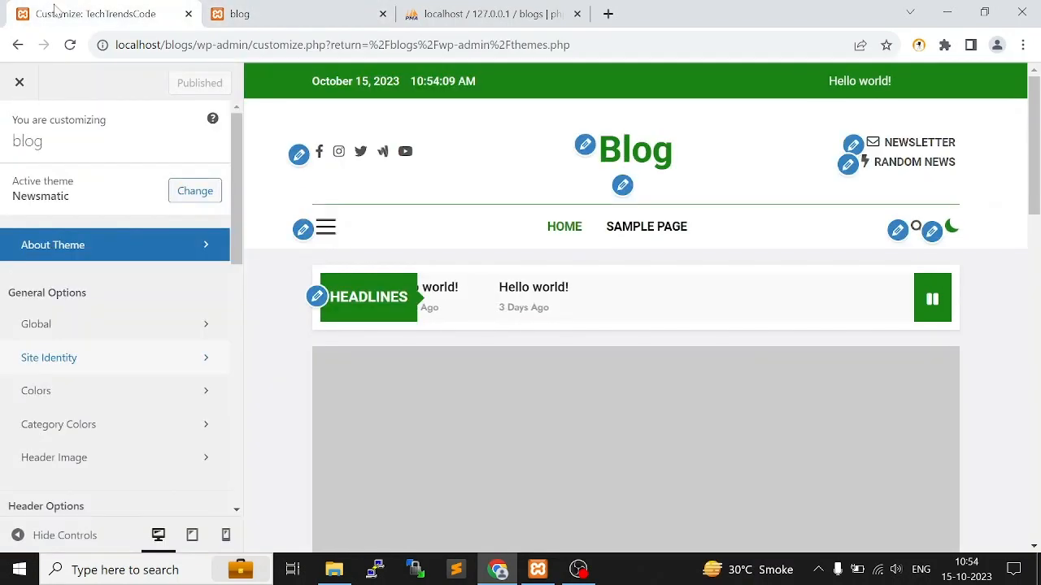
# Close and reopen the customizer, and view the Website Layout choices under Global
pyautogui.click(26, 98)
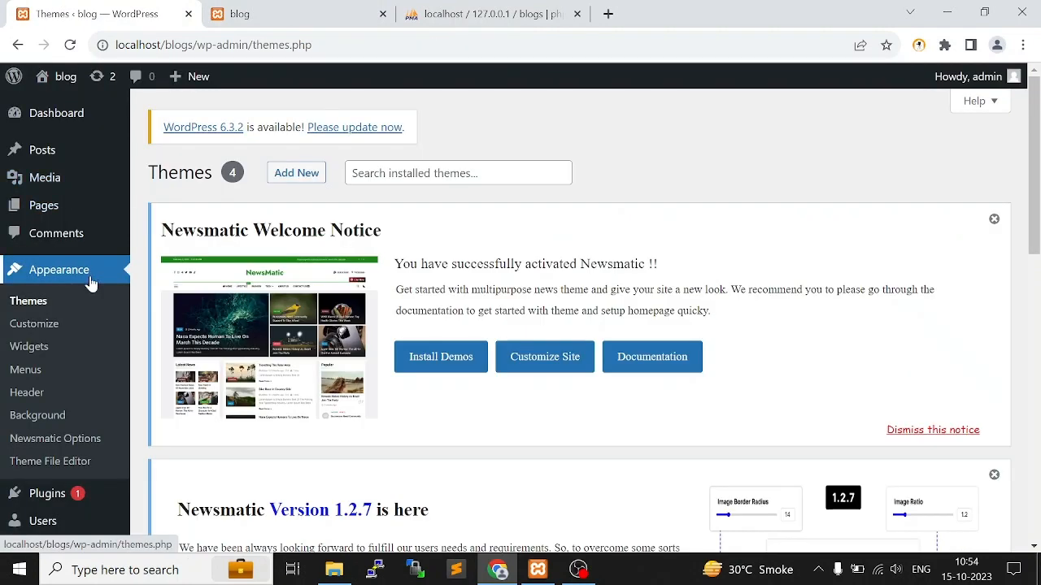
pyautogui.click(50, 324)
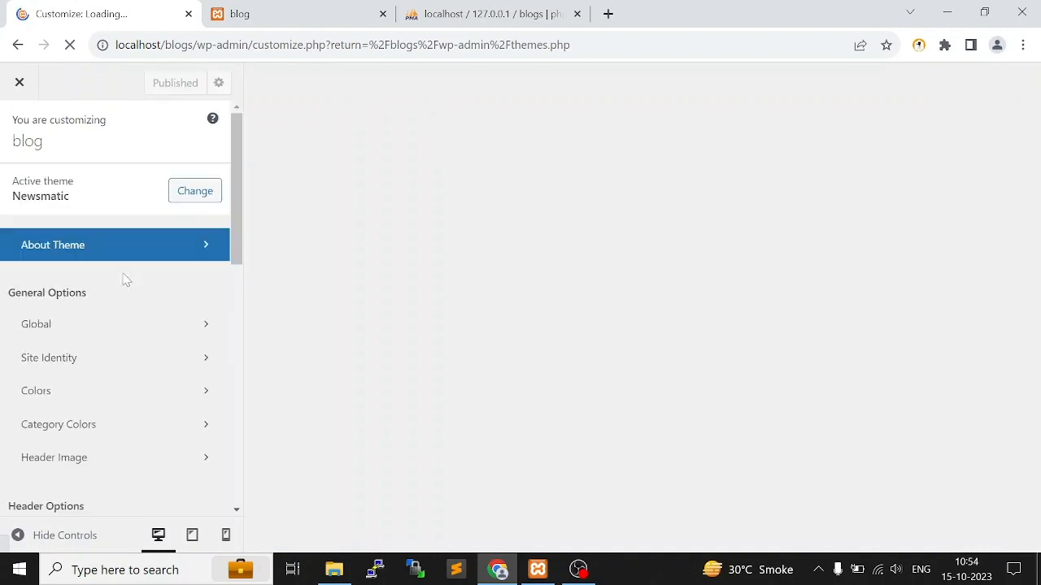
pyautogui.scroll(-1, 122, 301)
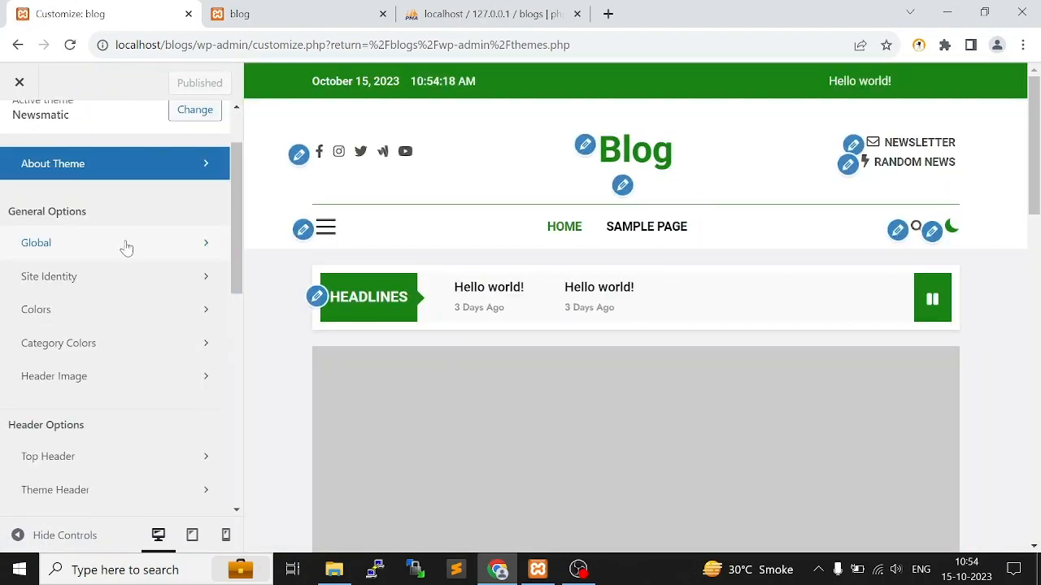
pyautogui.click(124, 244)
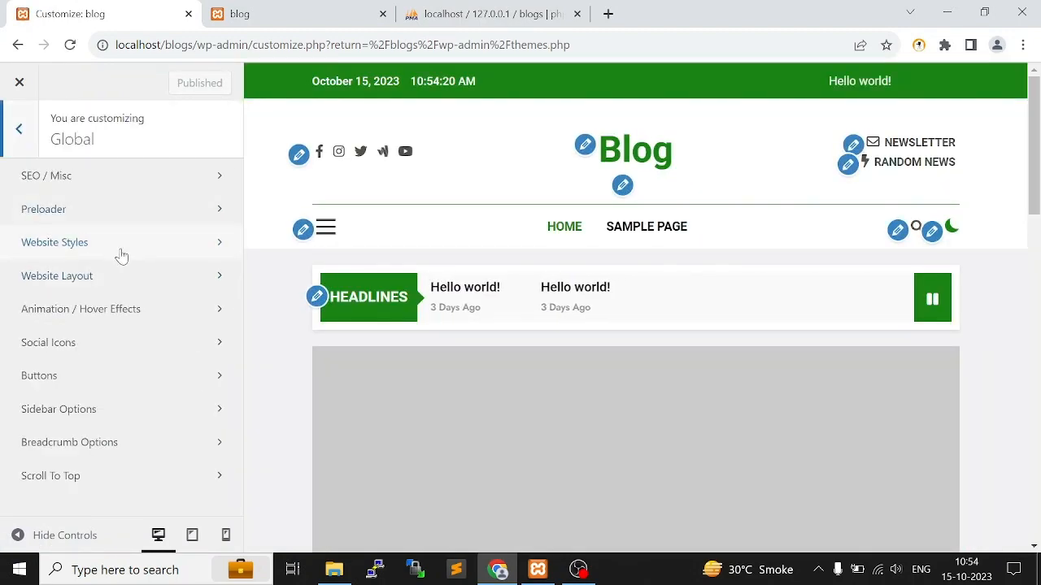
pyautogui.click(117, 275)
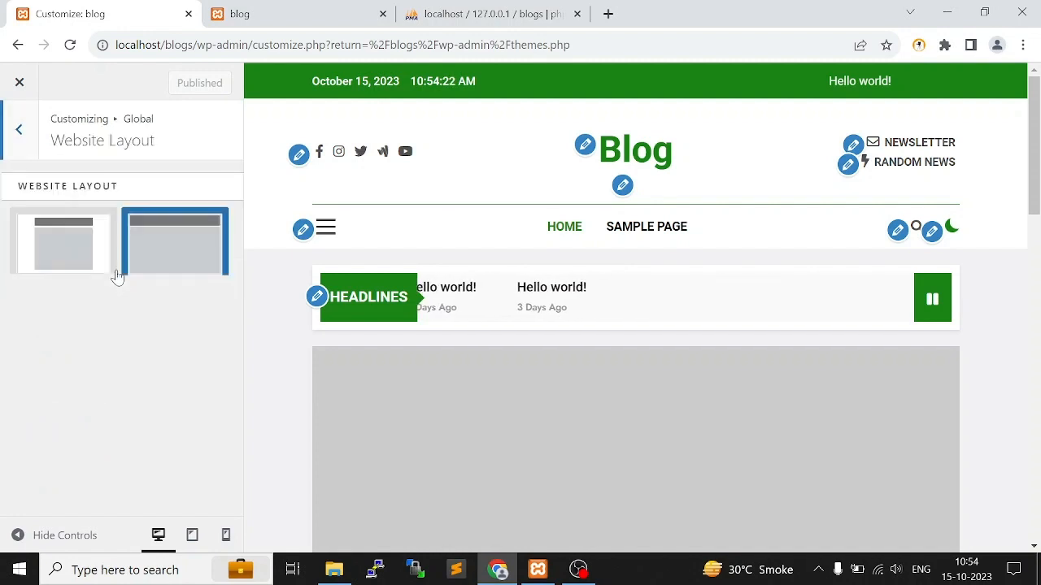
pyautogui.click(20, 150)
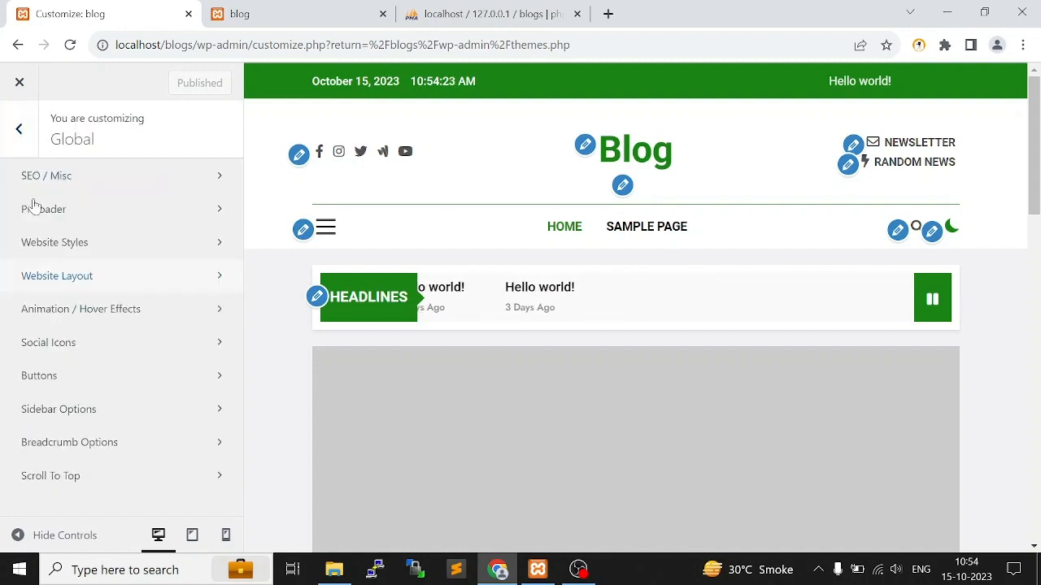
# Look at the Animation / Hover Effects and Buttons settings under Global, and go back to the main customizer options
pyautogui.click(146, 317)
pyautogui.click(20, 147)
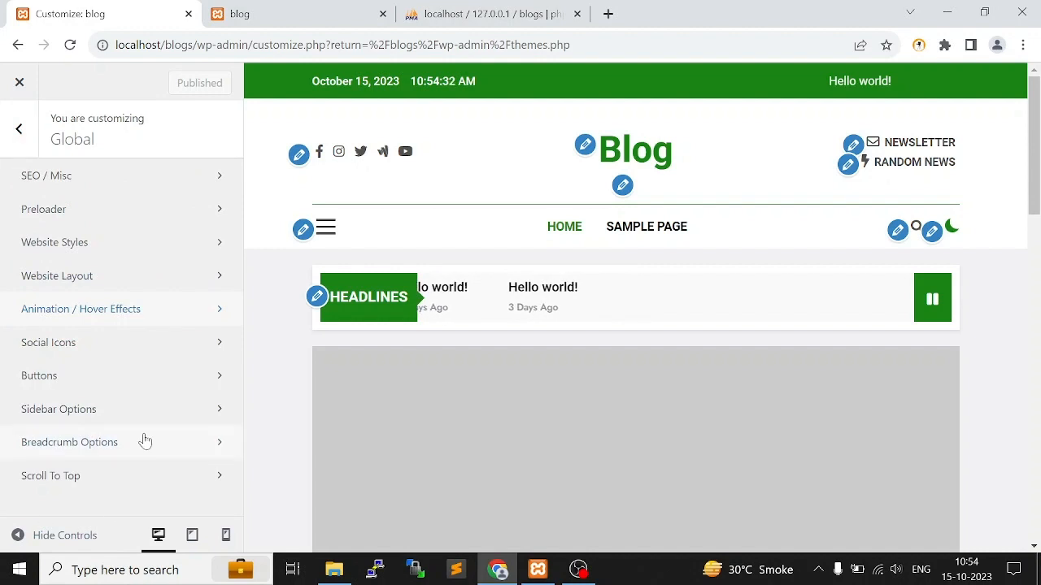
pyautogui.click(91, 382)
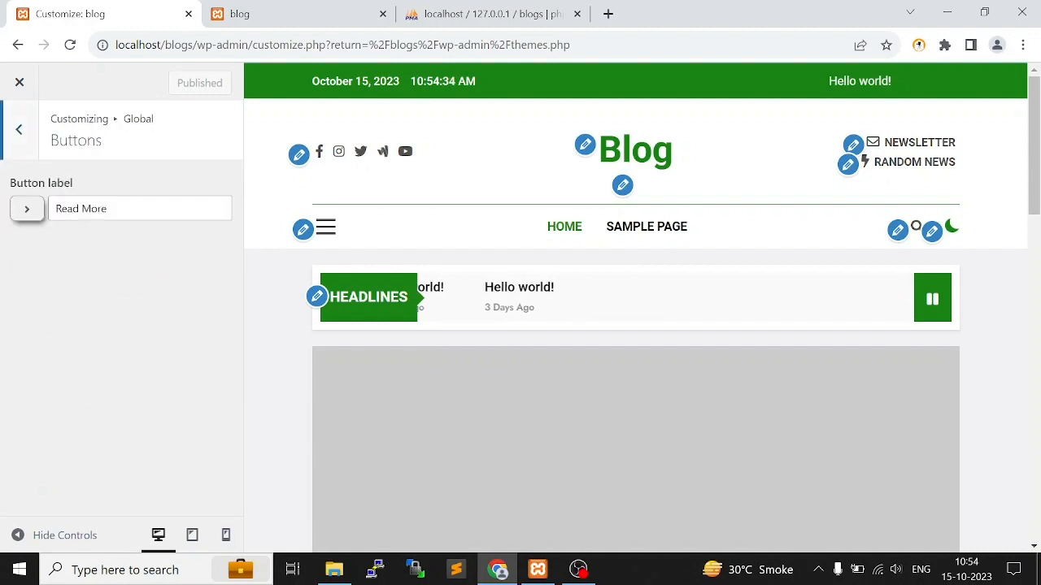
pyautogui.doubleClick(93, 209)
pyautogui.click(10, 134)
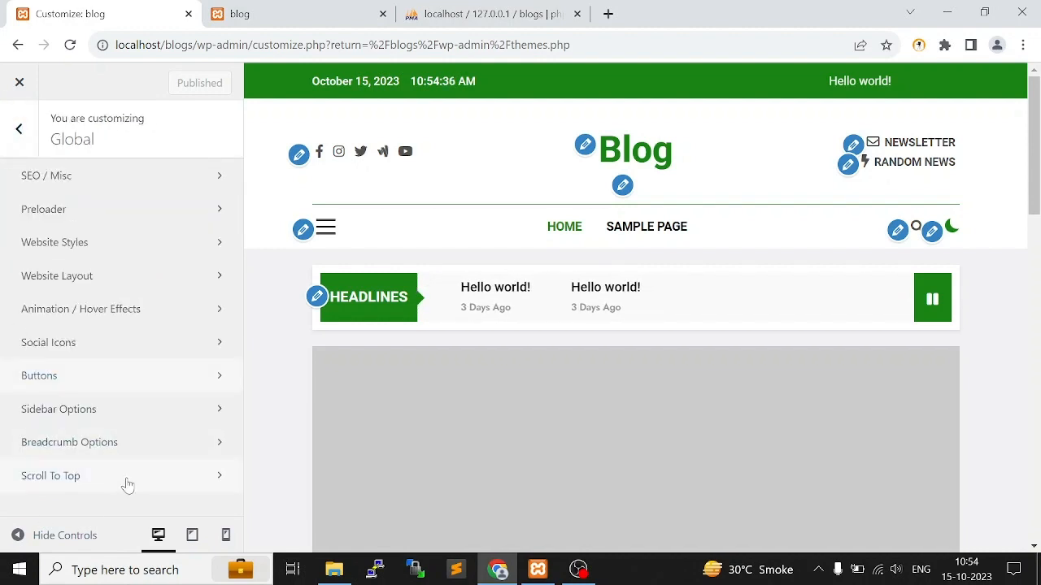
pyautogui.click(19, 129)
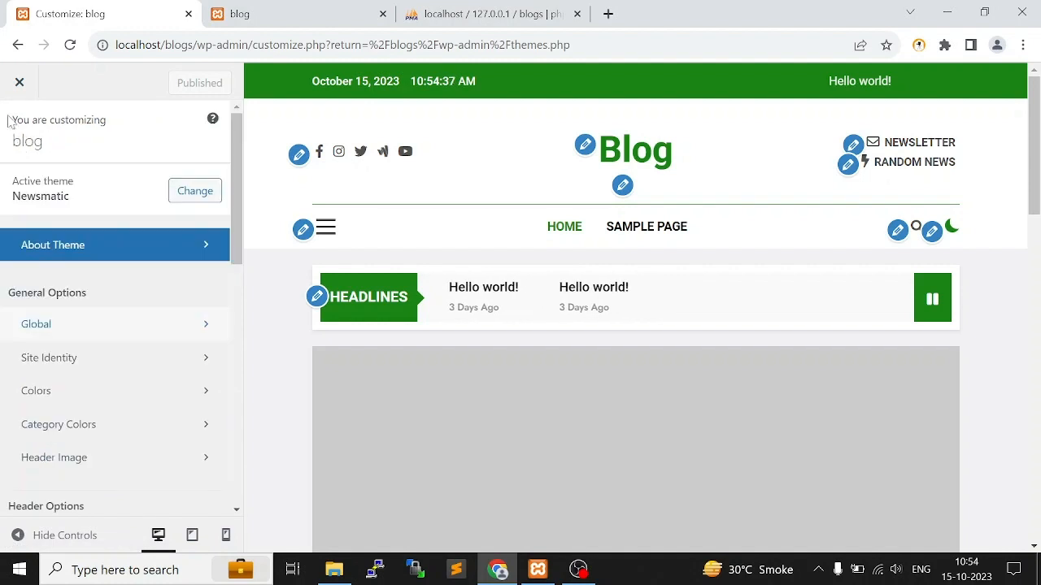
# Examine the color and gradient presets in the Colors section and return to the main customizer options
pyautogui.click(76, 391)
pyautogui.scroll(-4, 182, 351)
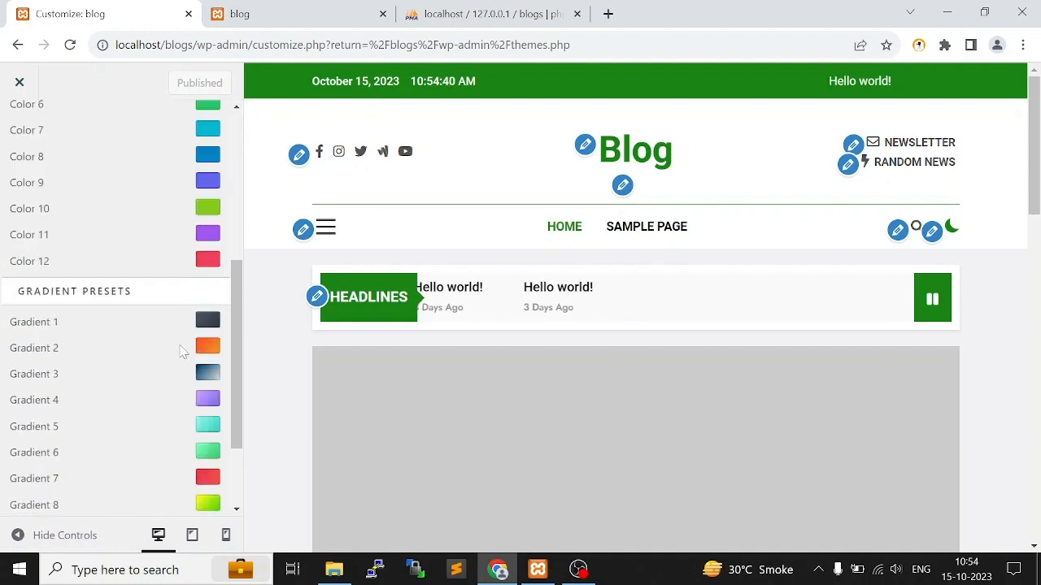
pyautogui.scroll(5, 183, 342)
pyautogui.click(18, 133)
pyautogui.scroll(-1, 54, 371)
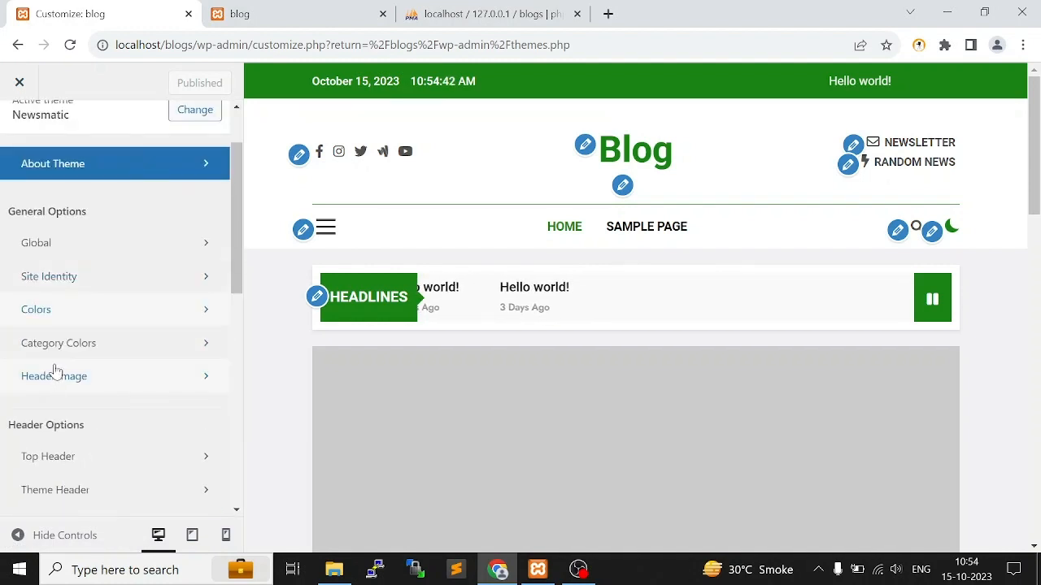
# View the Category Colors setting for Uncategorized, look through the page preview, and return to the main customizer options
pyautogui.click(77, 353)
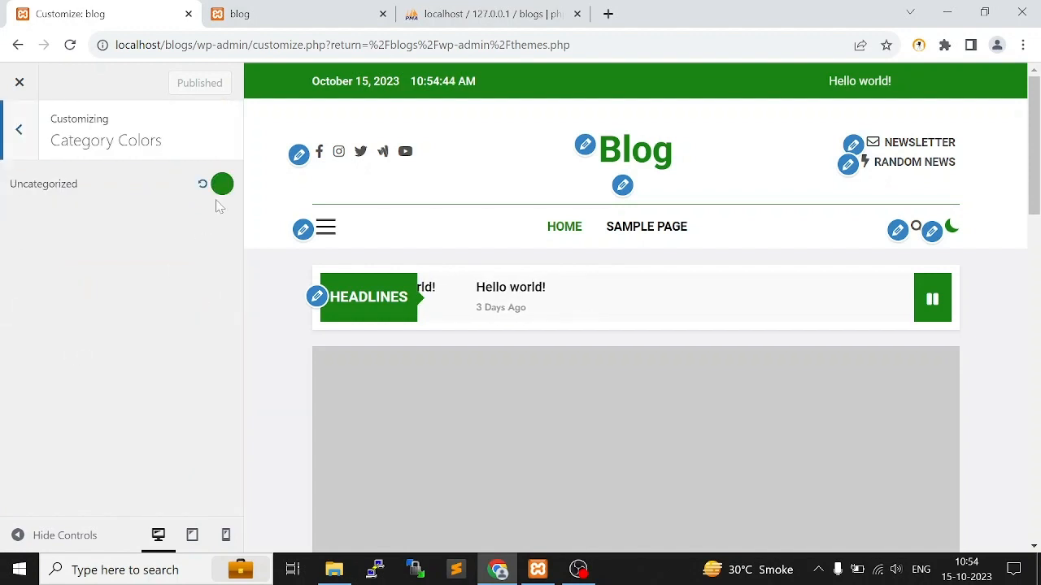
pyautogui.scroll(-5, 716, 344)
pyautogui.scroll(-3, 475, 379)
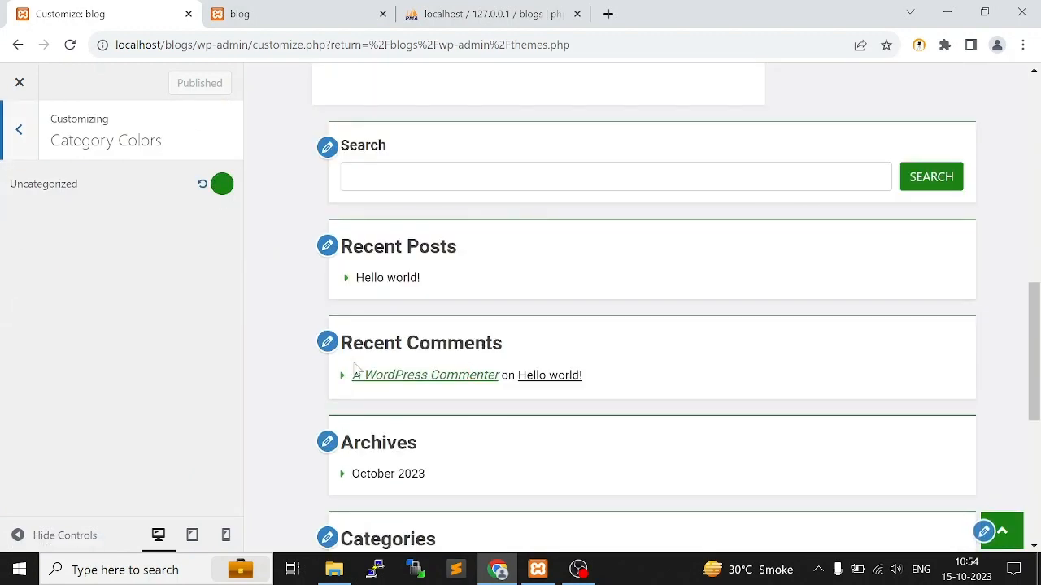
pyautogui.click(18, 129)
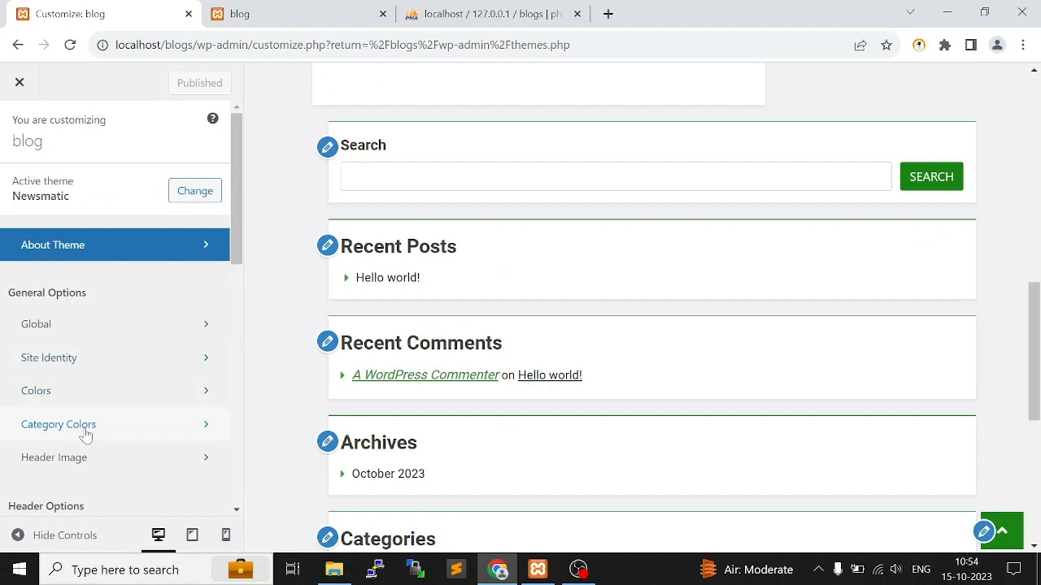
# View the Header Image settings, check the header in the preview, and return to the main customizer options
pyautogui.scroll(-2, 81, 407)
pyautogui.click(95, 296)
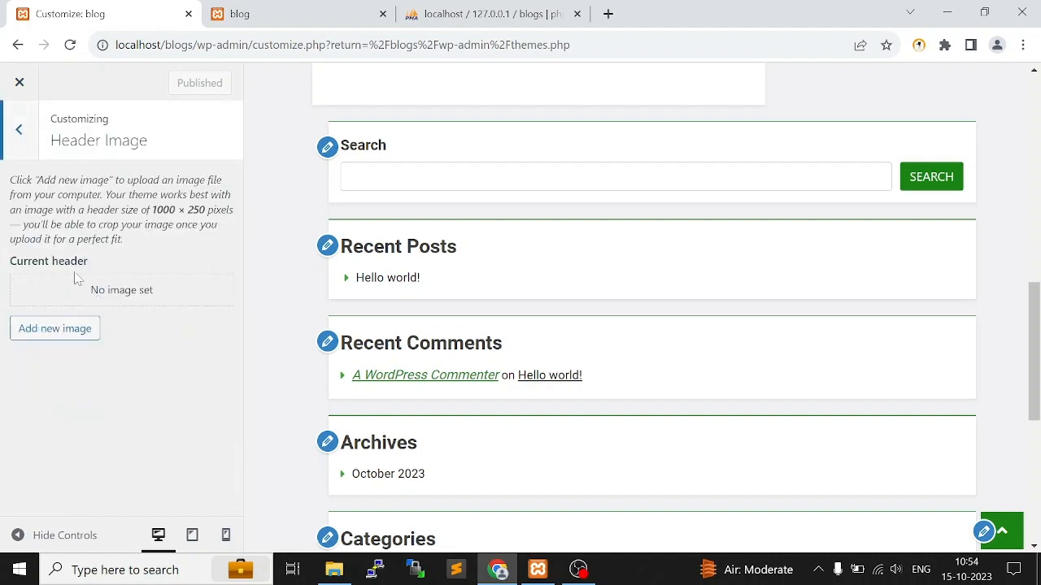
pyautogui.scroll(10, 629, 181)
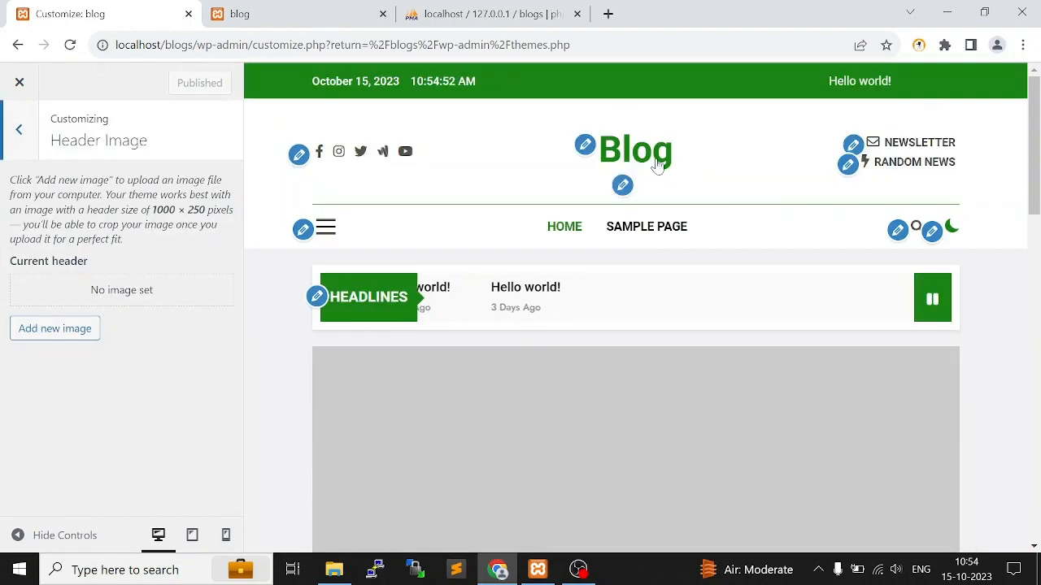
pyautogui.click(18, 130)
# Look over the header, front page, page and footer option groups and close the customizer
pyautogui.scroll(-4, 123, 401)
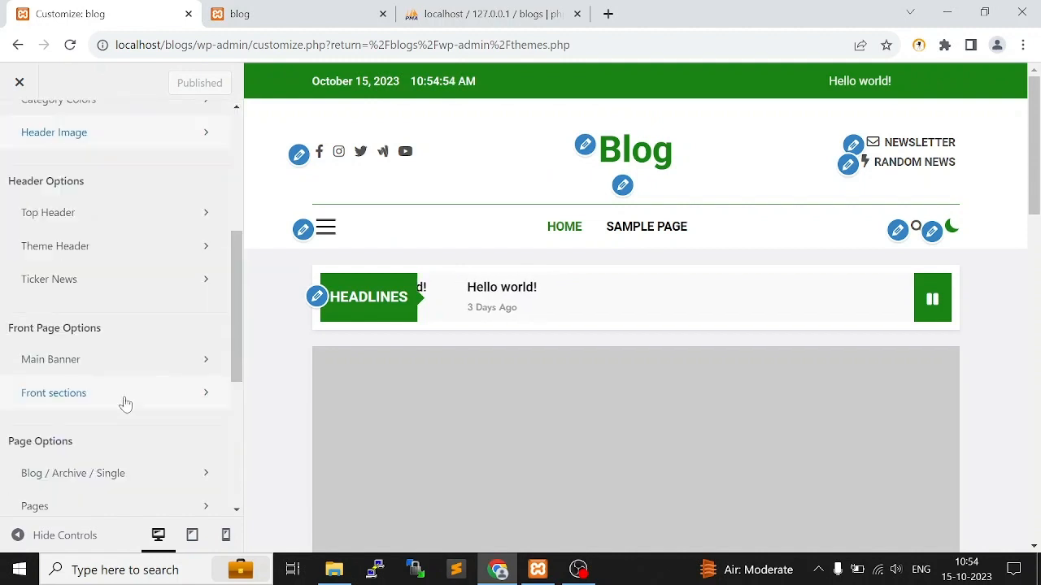
pyautogui.scroll(-1, 124, 283)
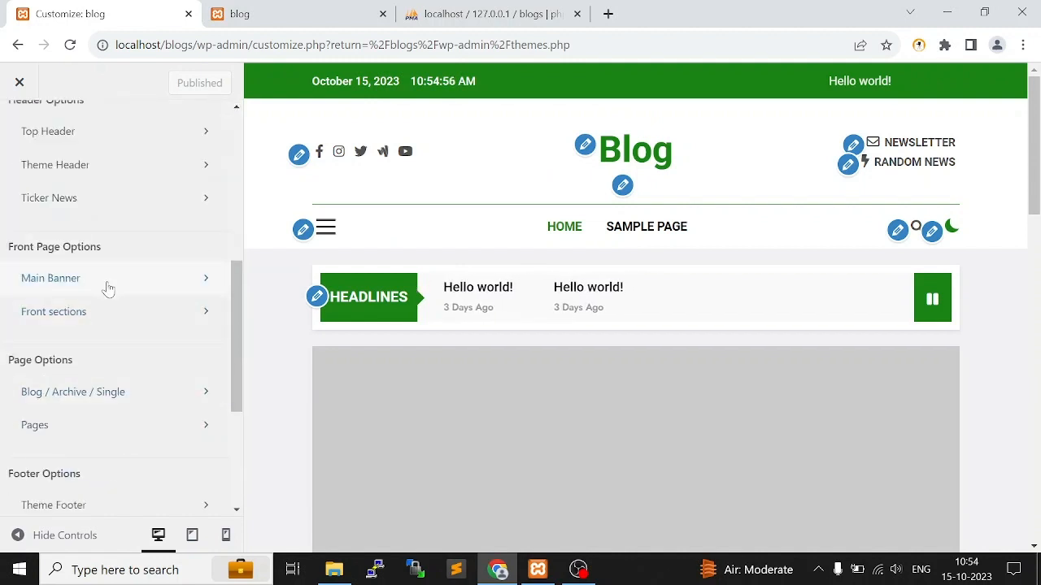
pyautogui.scroll(5, 106, 284)
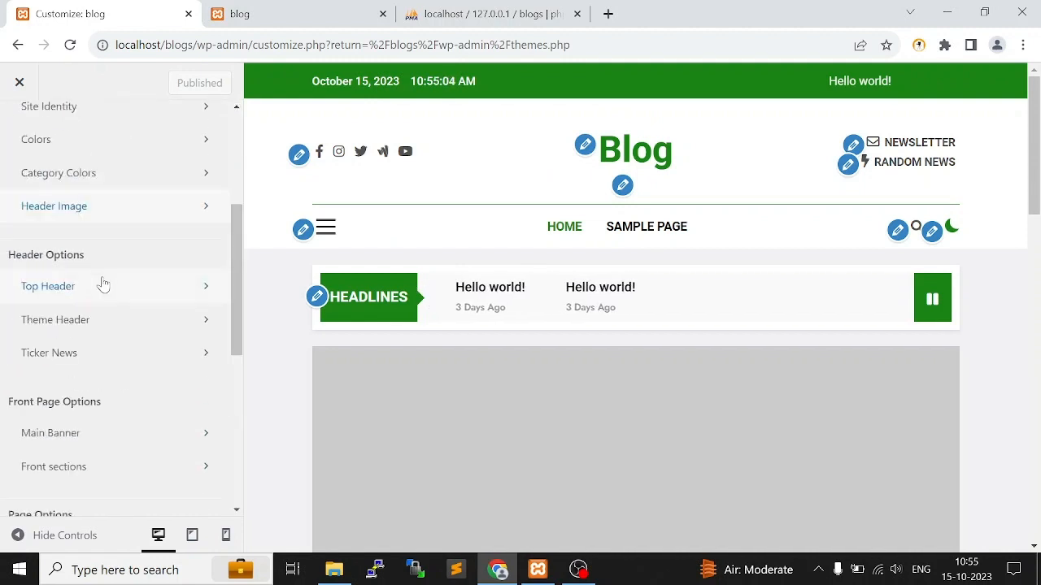
pyautogui.click(19, 82)
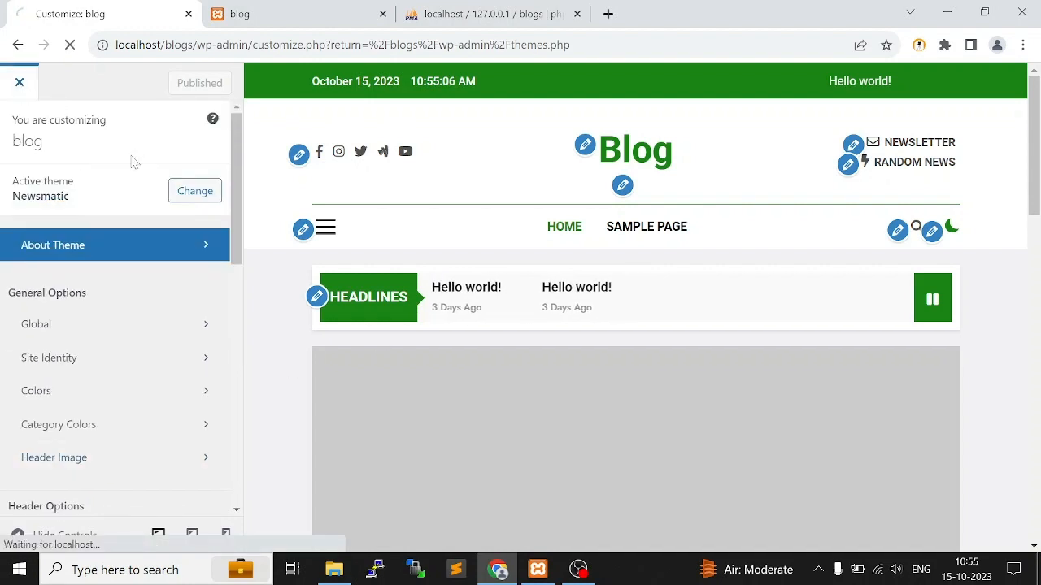
# Open the list of all pages and dismiss both Newsmatic notices above it
pyautogui.moveTo(89, 211)
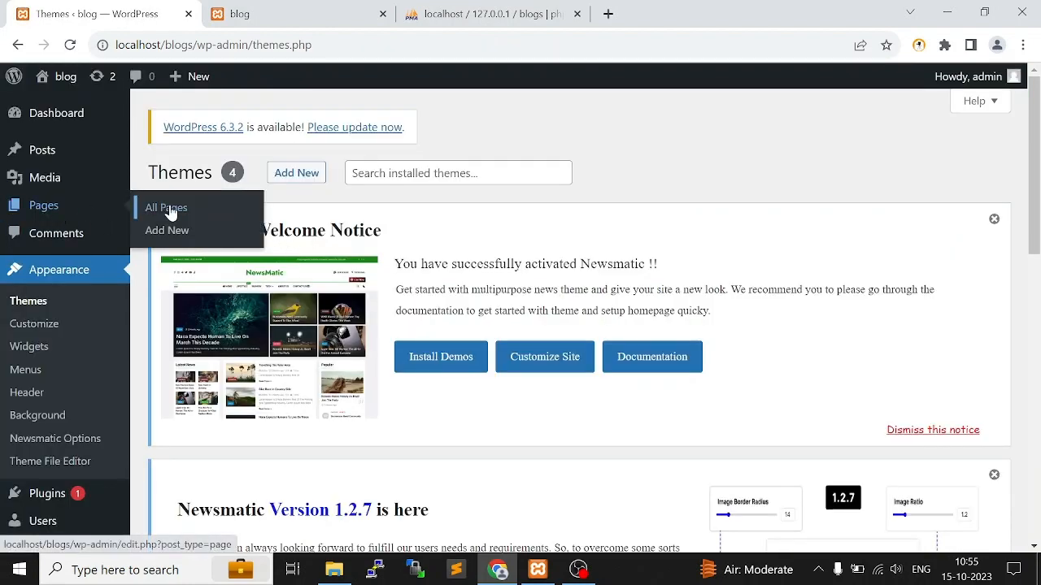
pyautogui.click(72, 210)
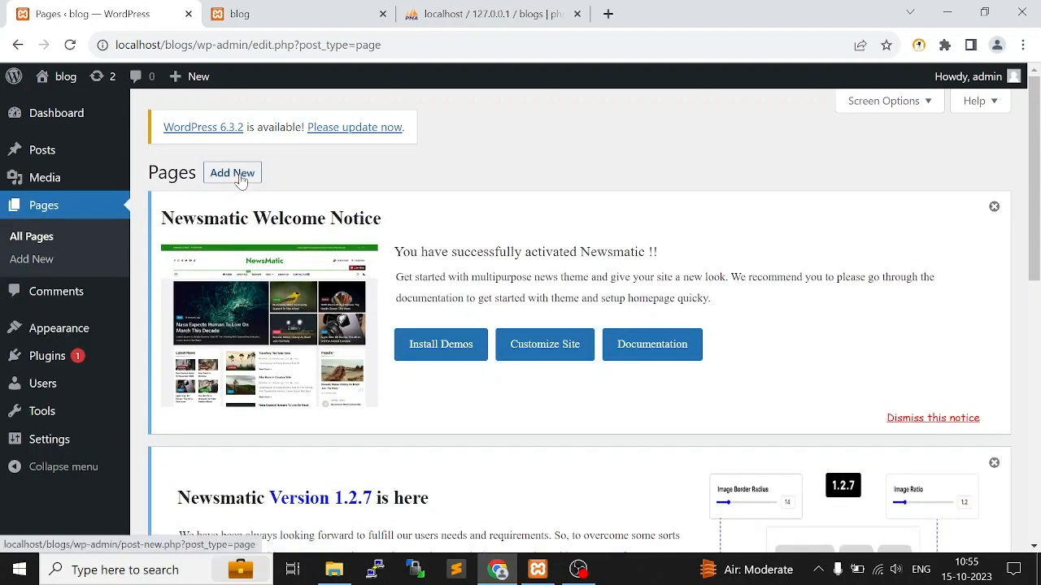
pyautogui.click(994, 206)
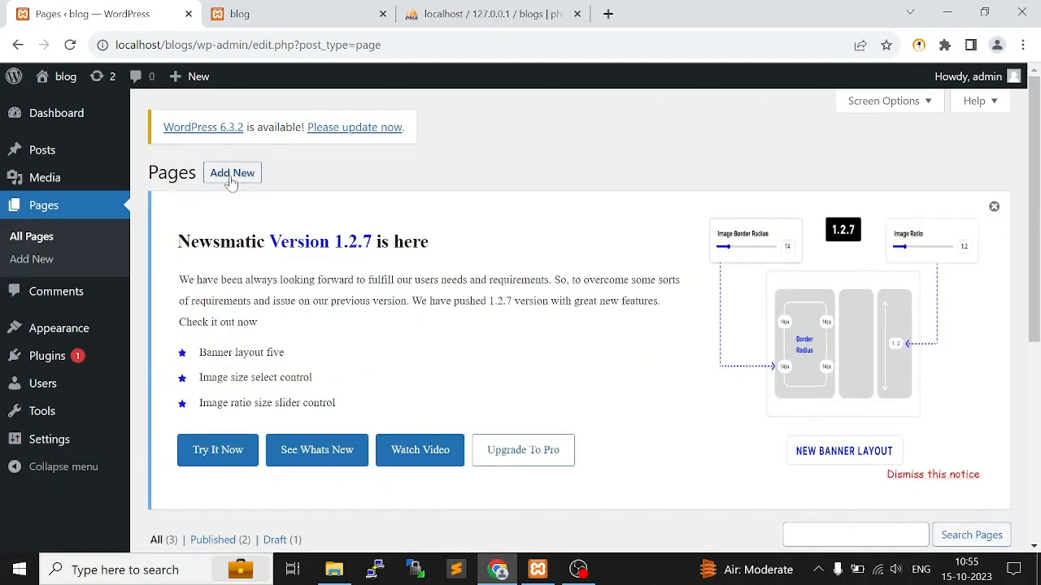
pyautogui.click(994, 206)
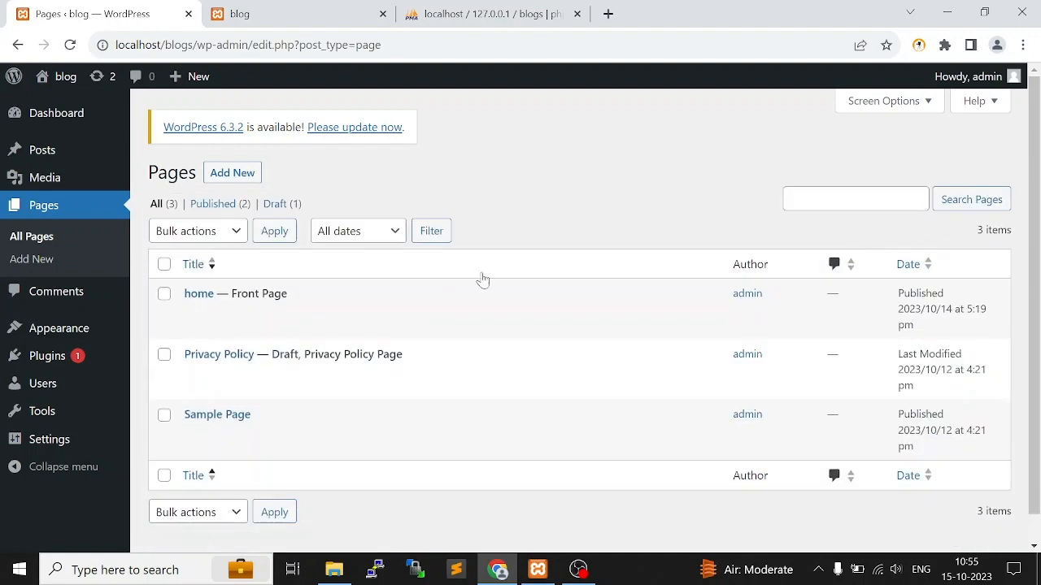
# Create a new page titled "About Us"
pyautogui.click(234, 173)
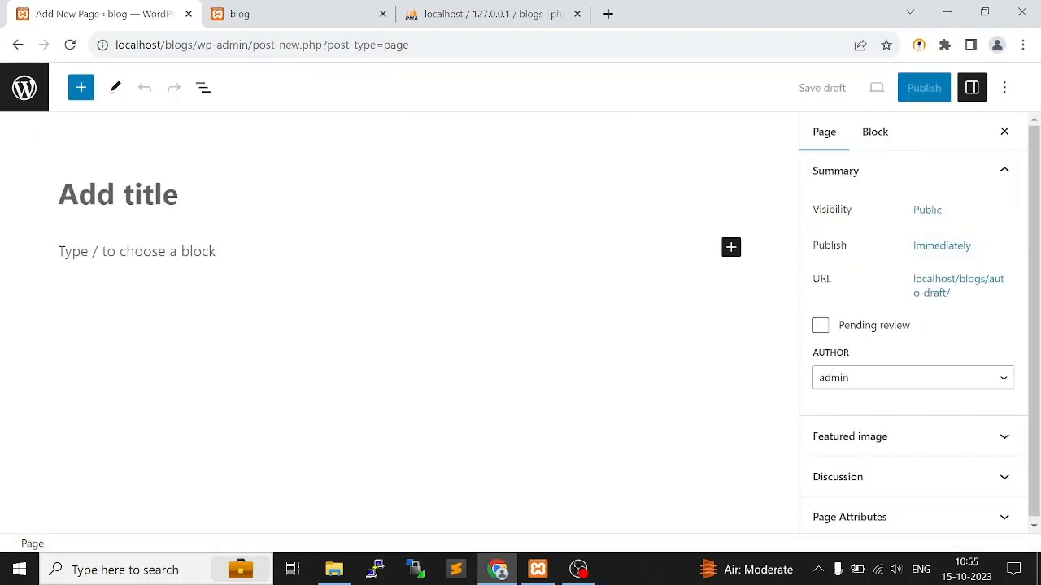
pyautogui.write('About')
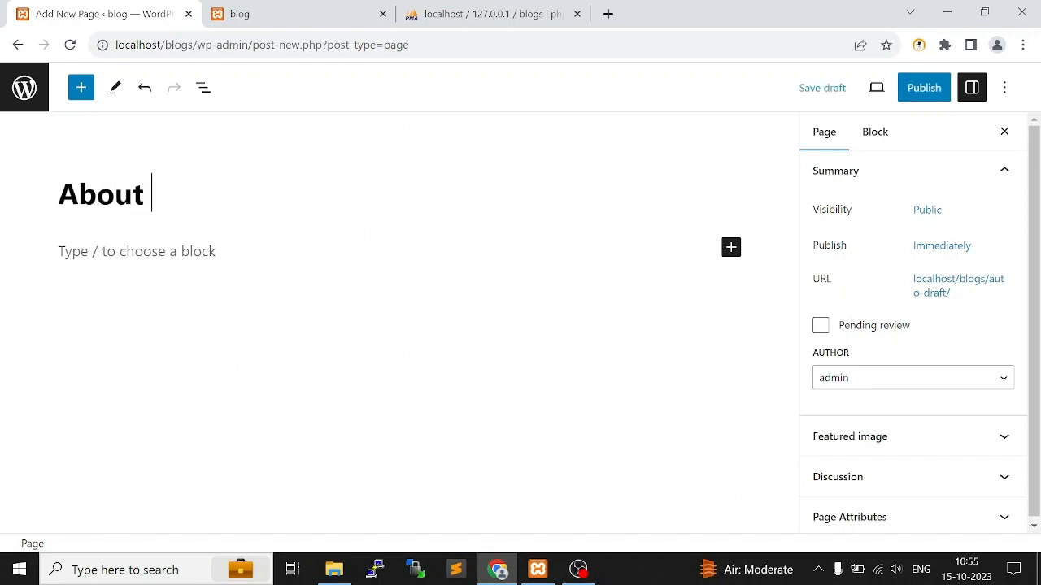
pyautogui.write(' us')
pyautogui.press('BackSpace')
pyautogui.write('Us')
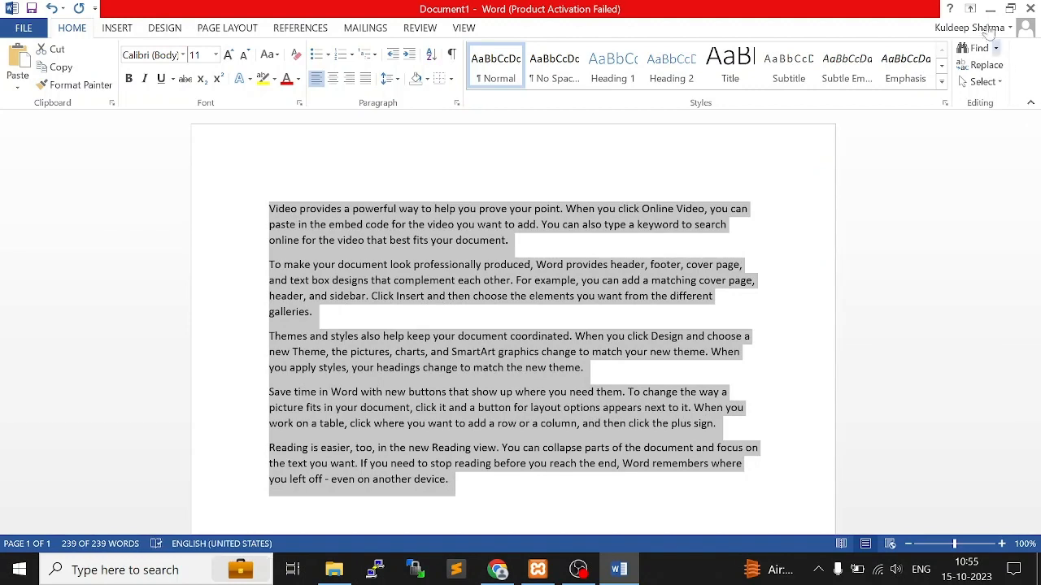
# Minimize the Word document and paste its copied sample paragraphs as the body of the About Us page
pyautogui.click(989, 9)
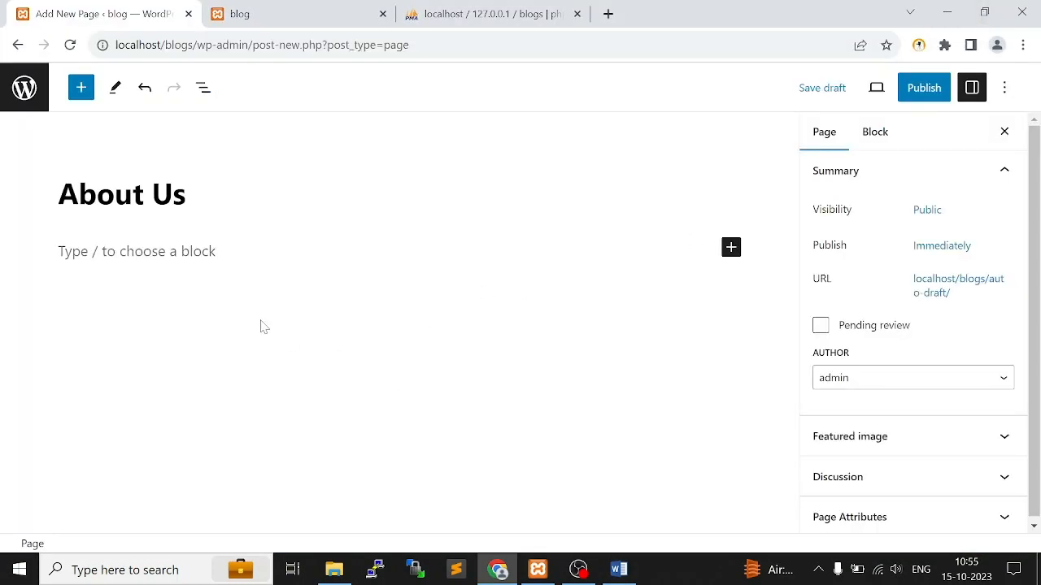
pyautogui.press('Return')
pyautogui.hotkey('ctrl', 'v')
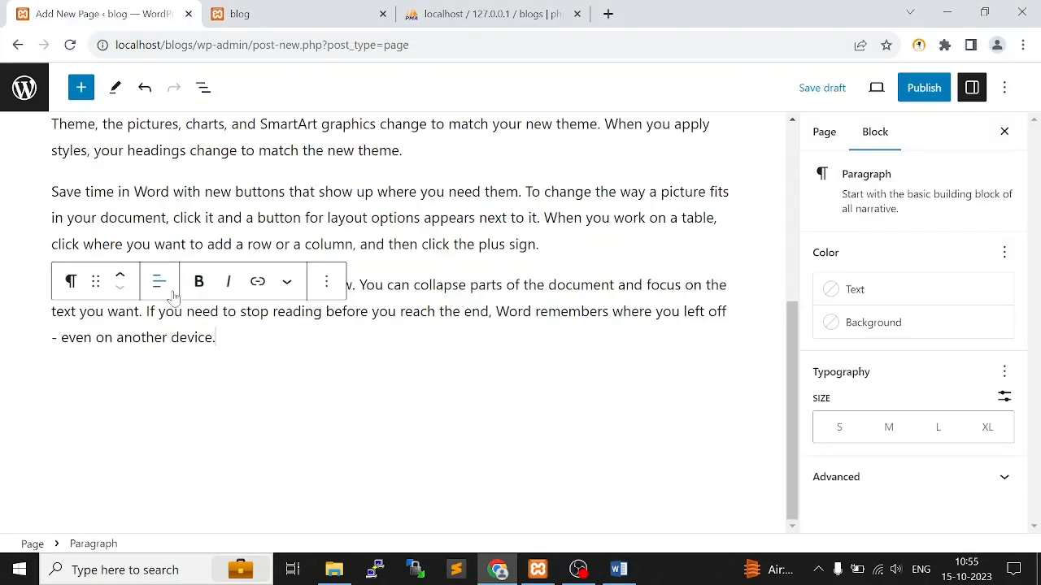
pyautogui.scroll(5, 422, 395)
pyautogui.press('Up')
pyautogui.press('Up')
pyautogui.press('Up')
pyautogui.press('Up')
pyautogui.press('Up')
pyautogui.press('Up')
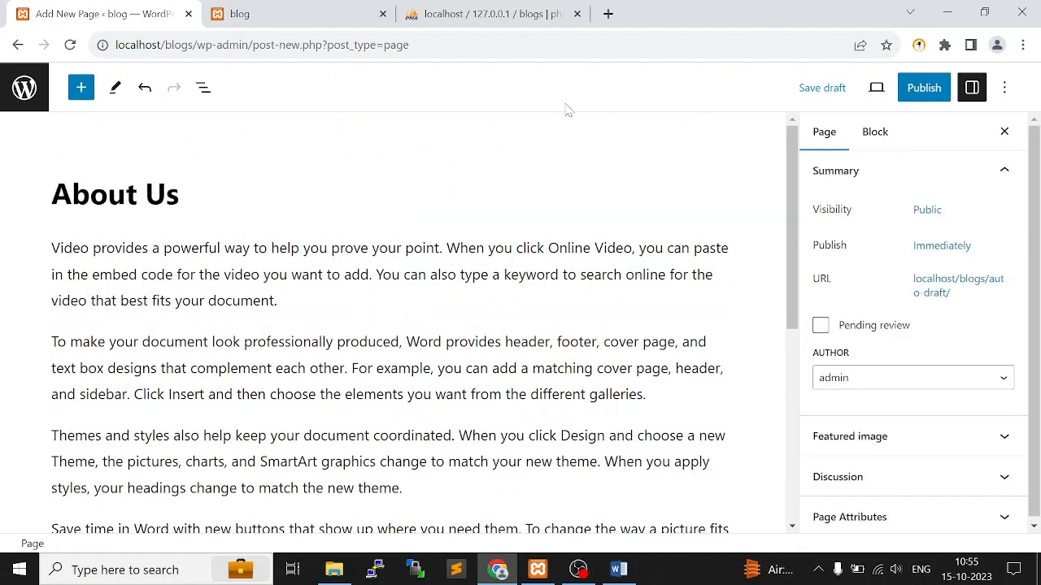
# Search the web for lorem ipsum in a new tab, highlight sample text on lipsum.com, and return to the page editor
pyautogui.click(608, 13)
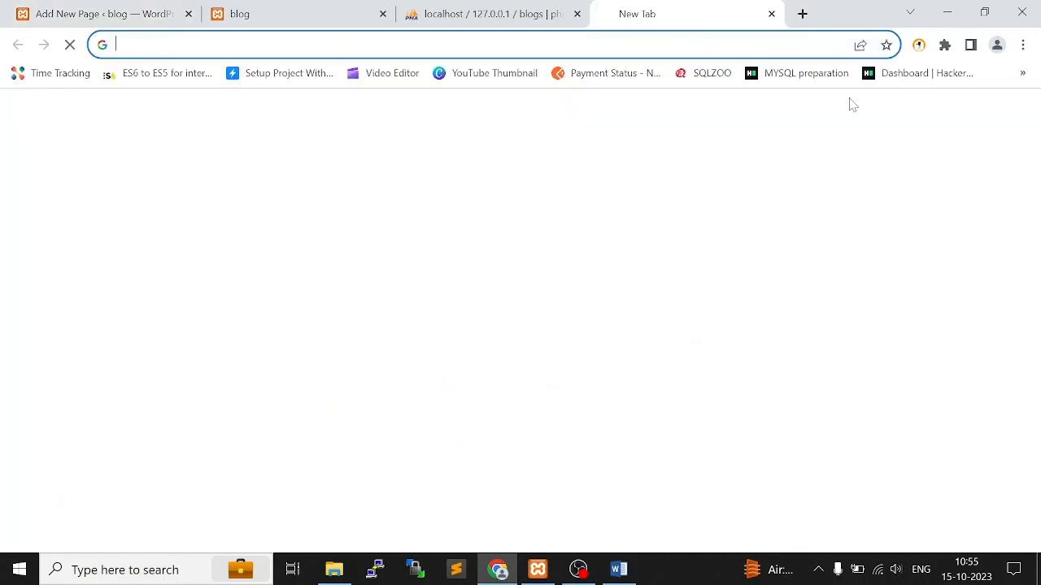
pyautogui.write('lorem')
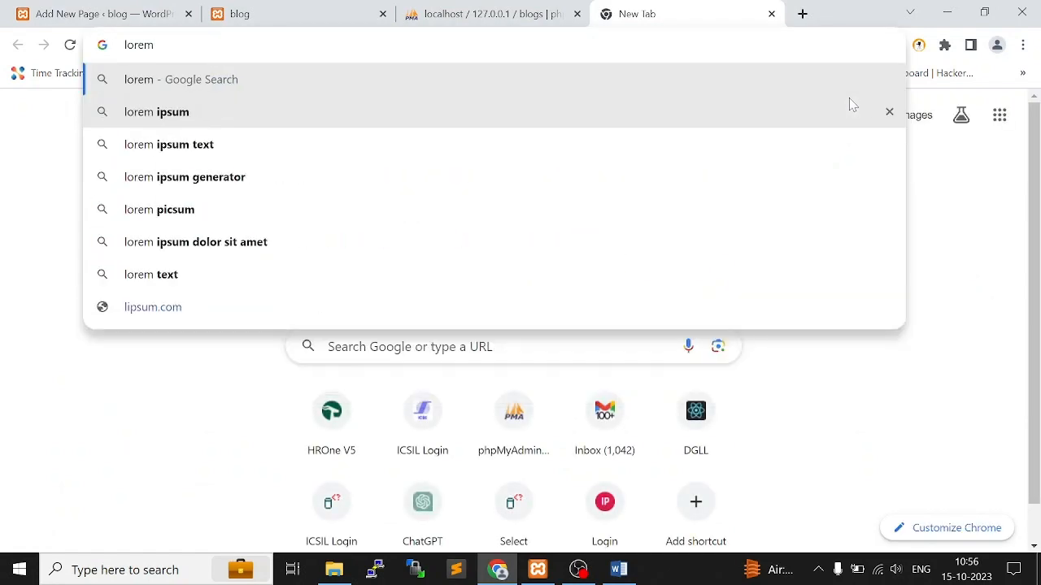
pyautogui.press('Down')
pyautogui.press('Return')
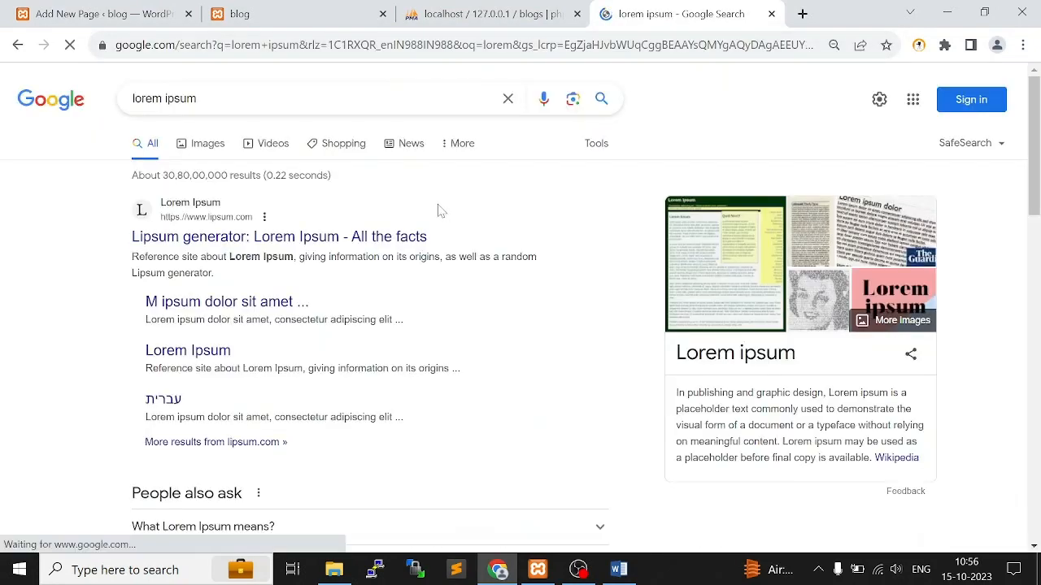
pyautogui.click(460, 243)
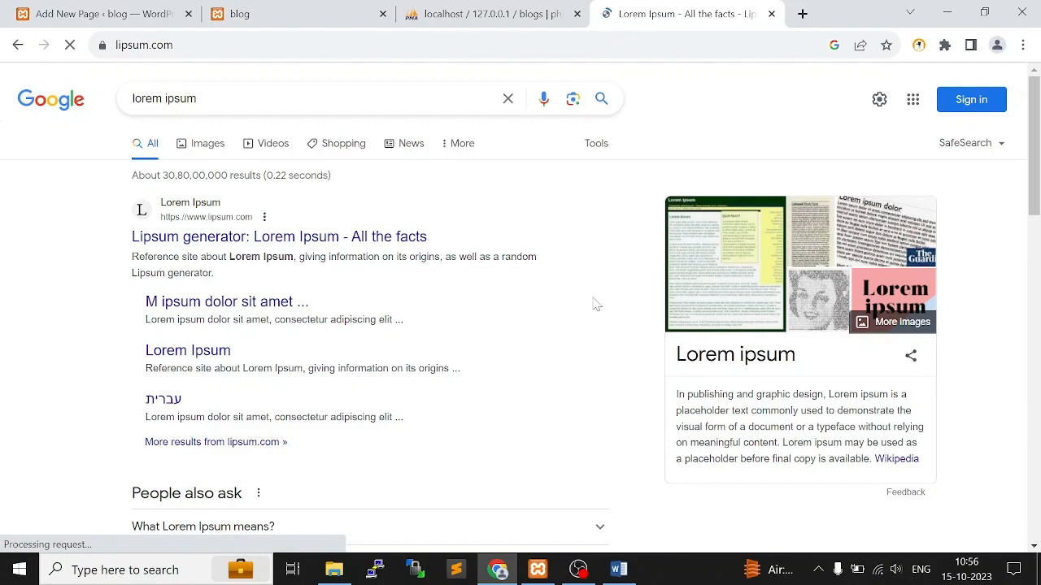
pyautogui.scroll(-4, 439, 290)
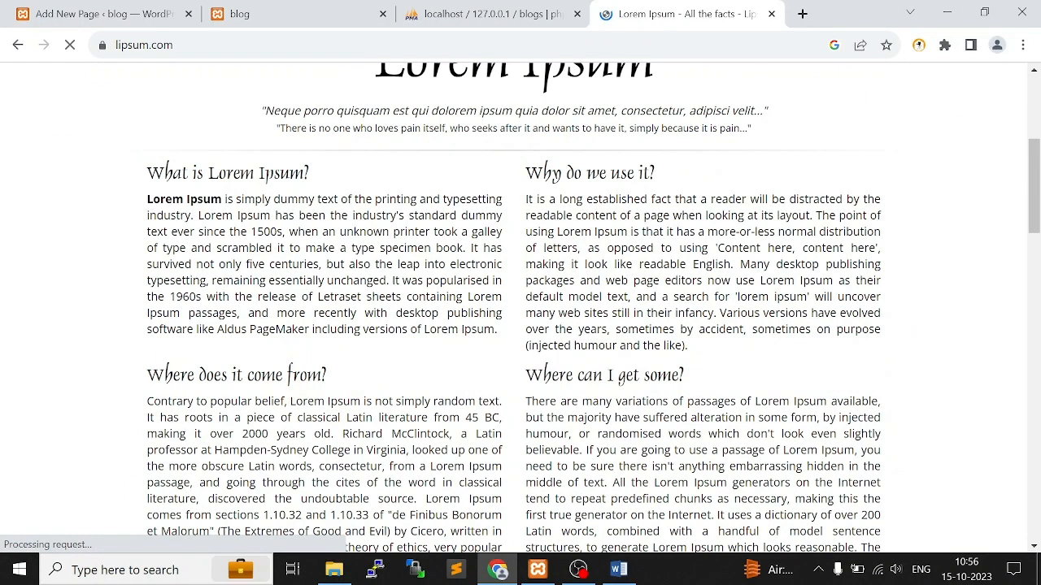
pyautogui.moveTo(147, 199); pyautogui.dragTo(525, 329)
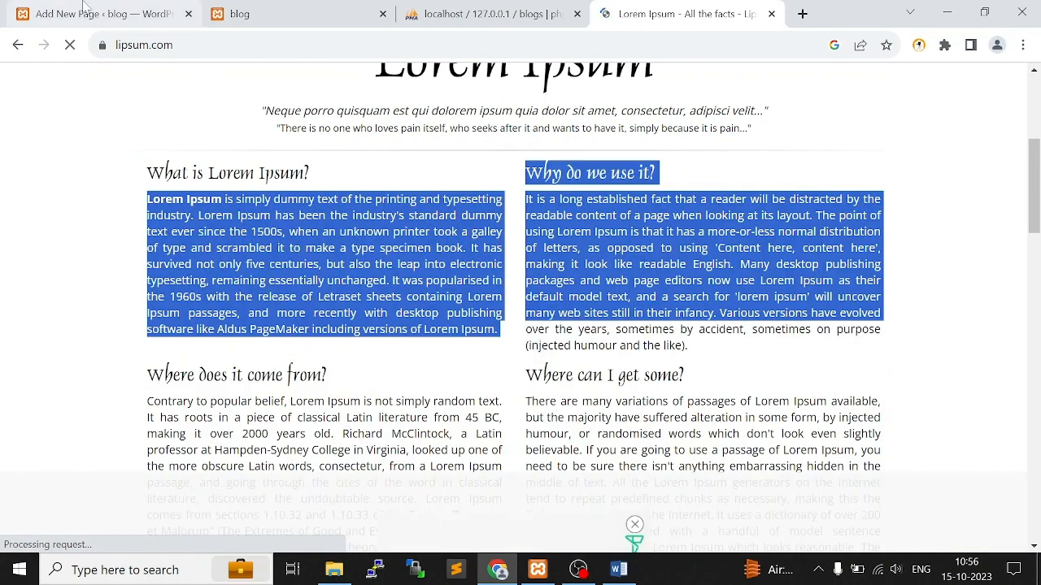
pyautogui.click(86, 11)
# Review the About Us page content and its publish date and time options, leaving the publishing schedule as it is
pyautogui.scroll(-4, 325, 358)
pyautogui.scroll(1, 390, 317)
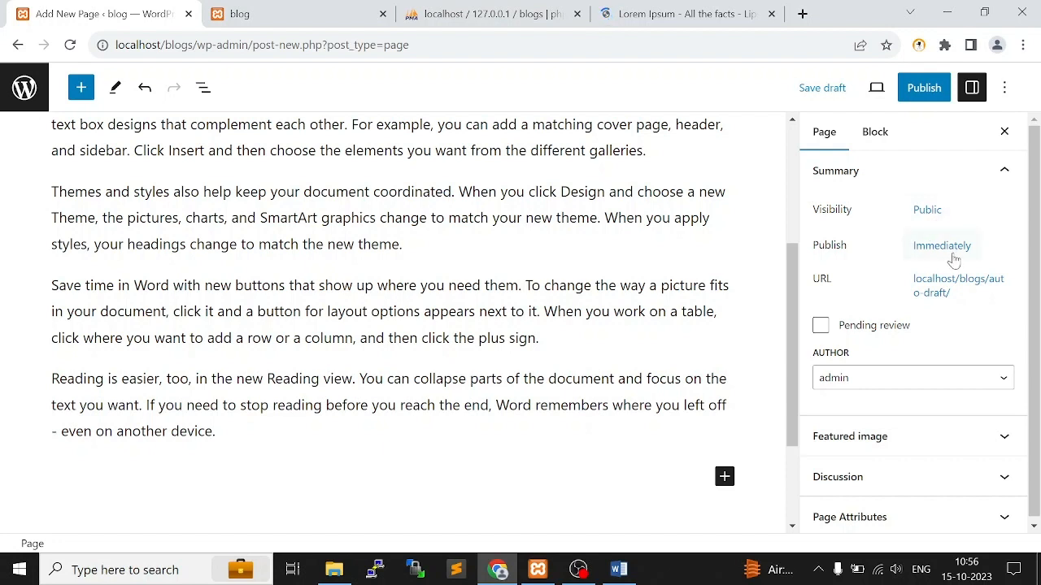
pyautogui.click(945, 248)
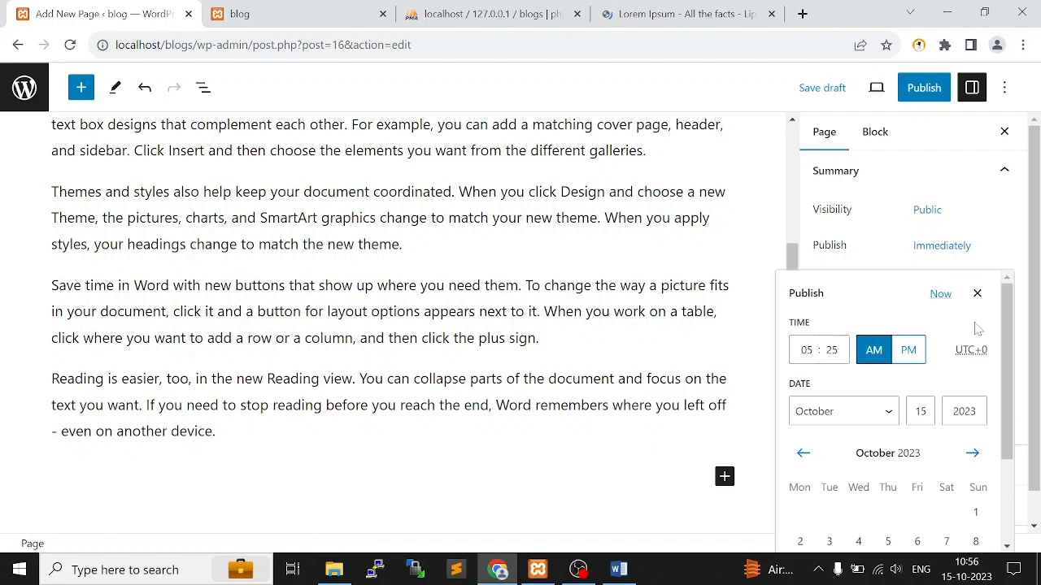
pyautogui.scroll(-3, 979, 306)
pyautogui.scroll(3, 981, 307)
pyautogui.click(978, 294)
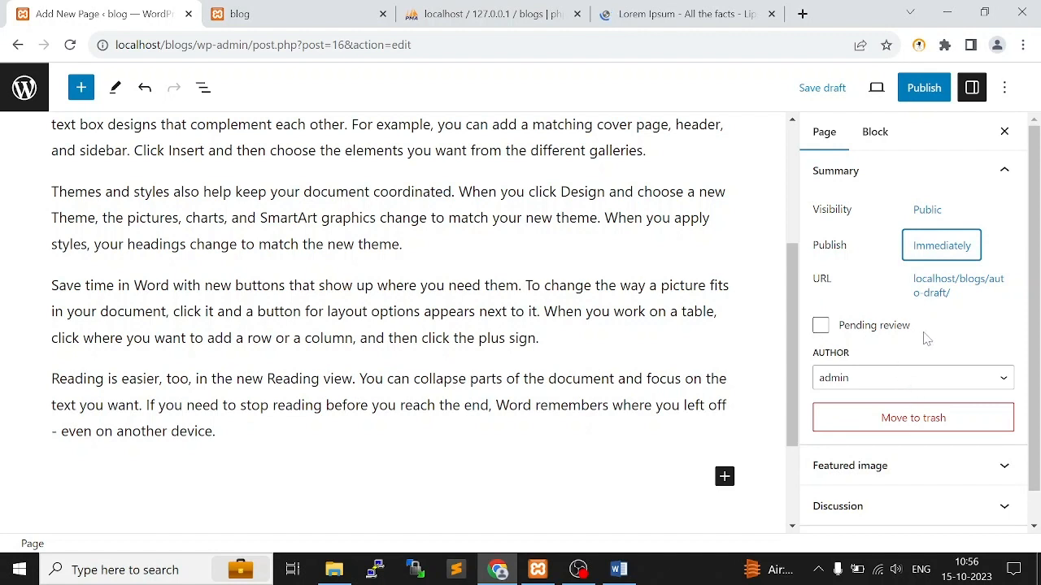
# Open the About Us page's featured image chooser at the option for uploading files
pyautogui.scroll(-1, 926, 338)
pyautogui.click(892, 435)
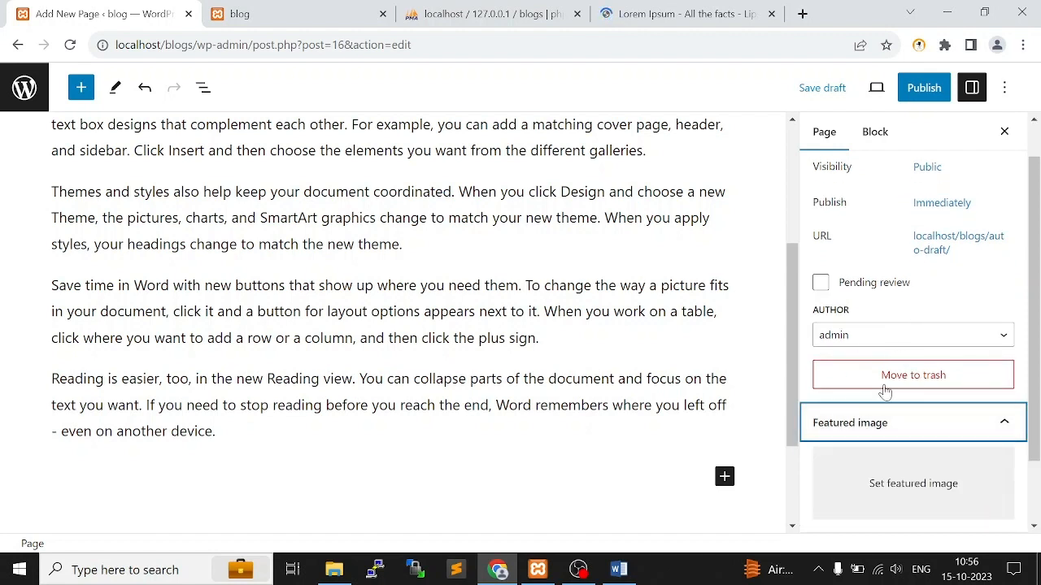
pyautogui.scroll(-1, 924, 390)
pyautogui.scroll(1, 931, 399)
pyautogui.click(912, 497)
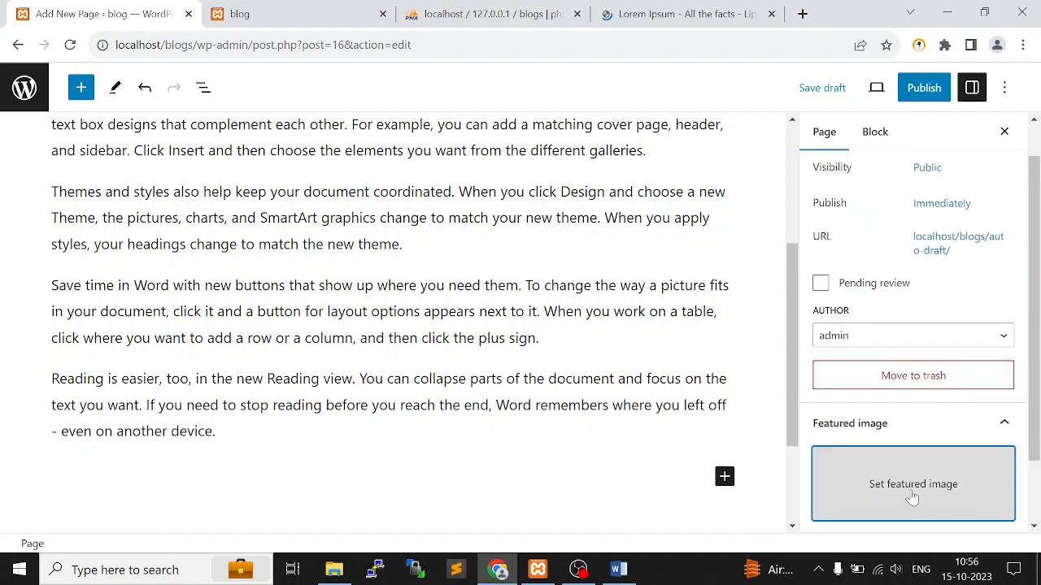
pyautogui.click(81, 143)
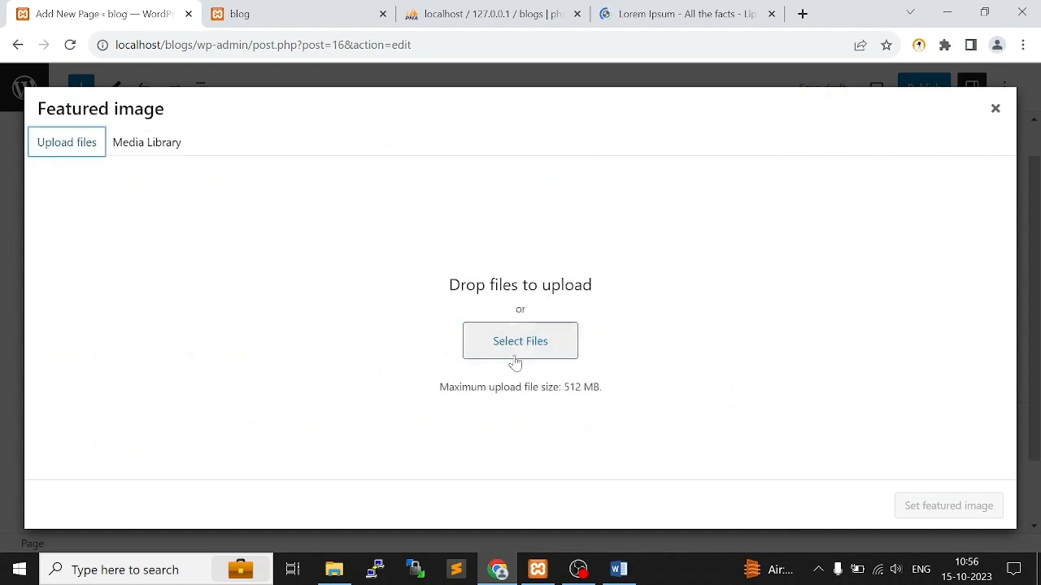
# Select techLogo-removebg-white-removebg-preview.png from the PPT Templates folder, and set cropped-techLogo-removebg-white-removebg-preview.png as the featured image
pyautogui.click(537, 344)
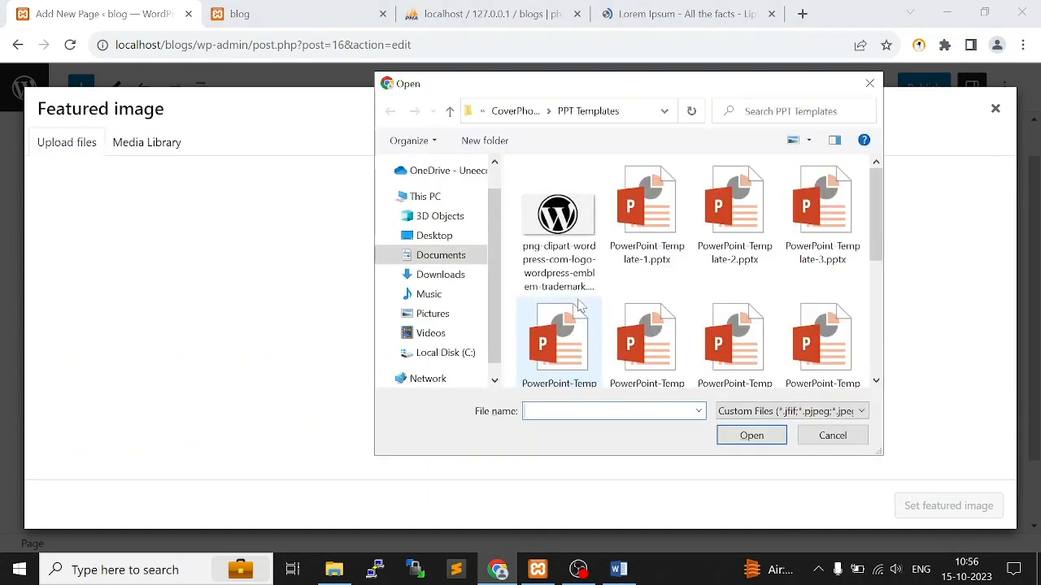
pyautogui.scroll(-5, 569, 254)
pyautogui.scroll(5, 569, 253)
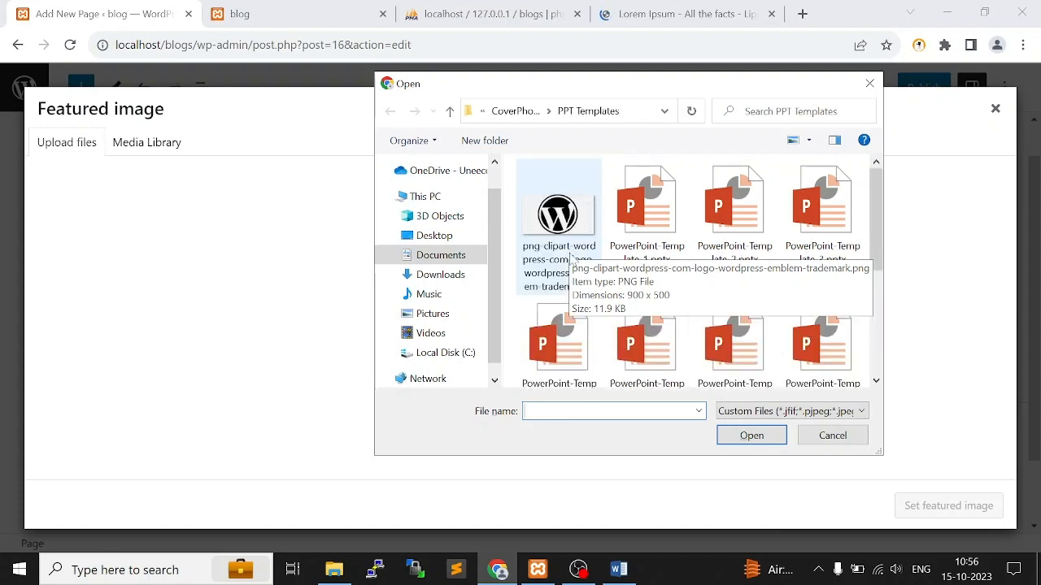
pyautogui.scroll(-5, 569, 254)
pyautogui.click(557, 321)
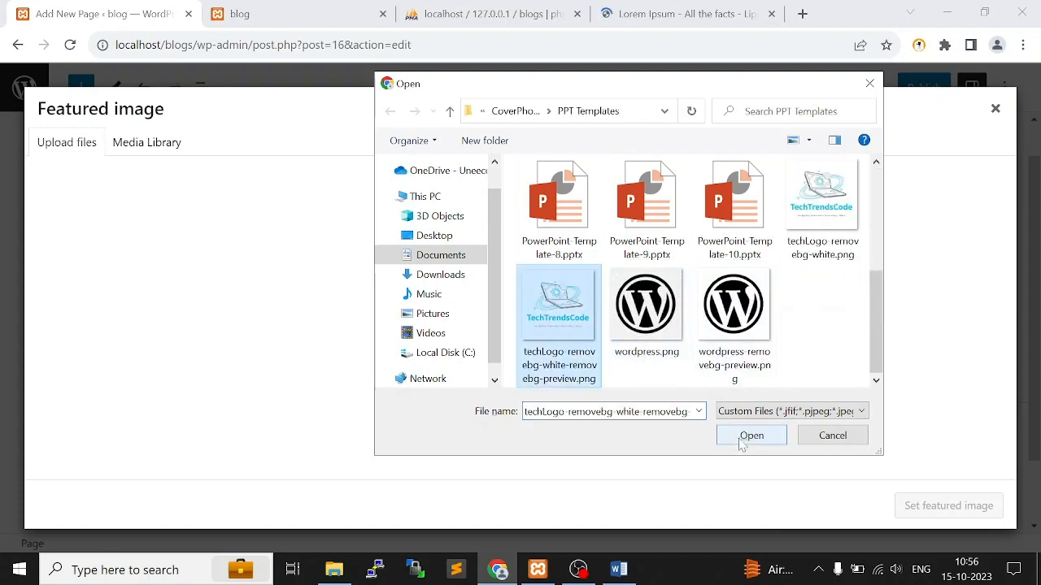
pyautogui.click(751, 435)
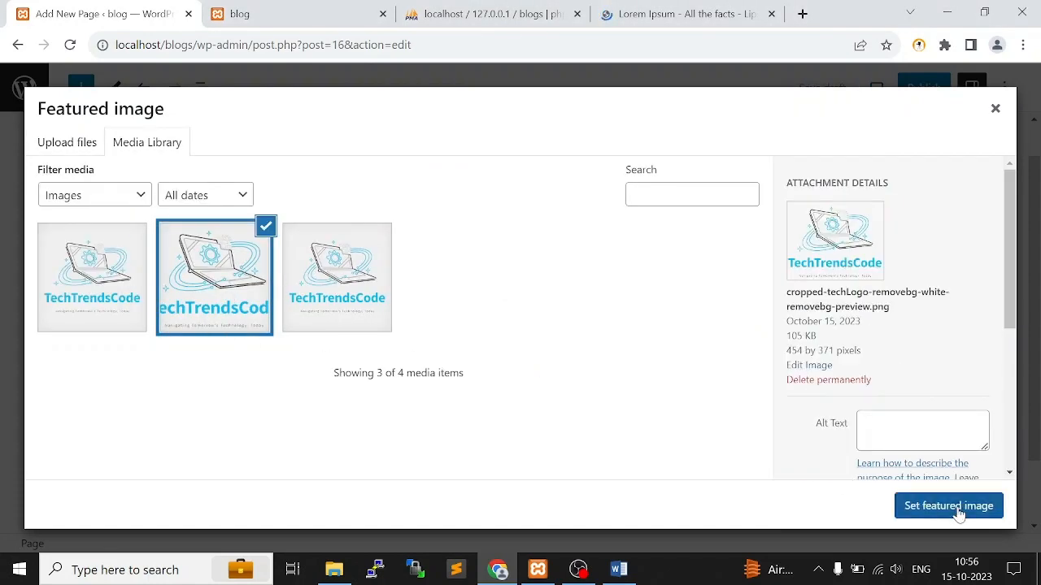
pyautogui.click(950, 507)
# Allow comments on the About Us page in its discussion settings
pyautogui.scroll(-3, 905, 401)
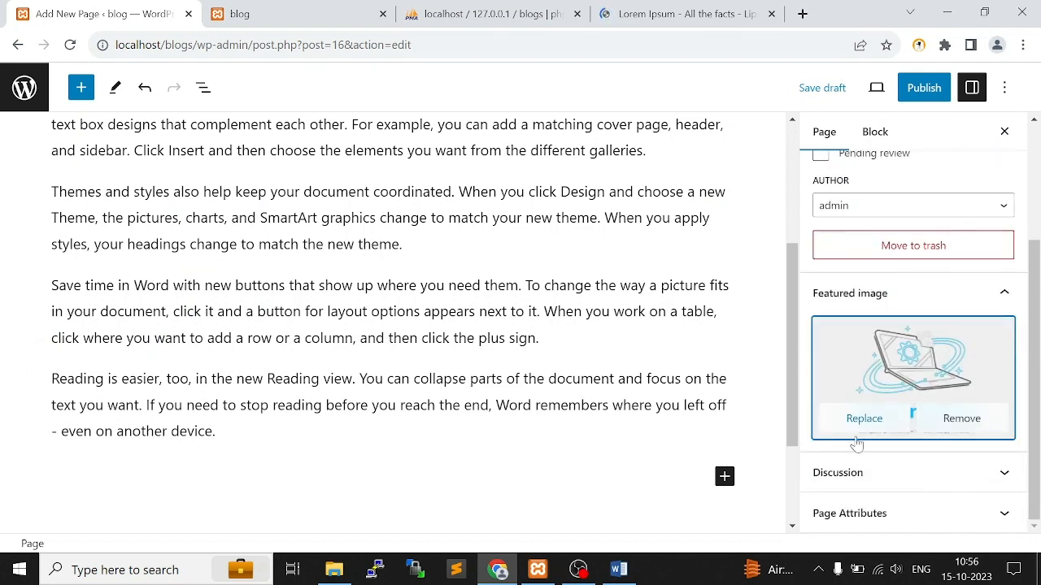
pyautogui.click(895, 475)
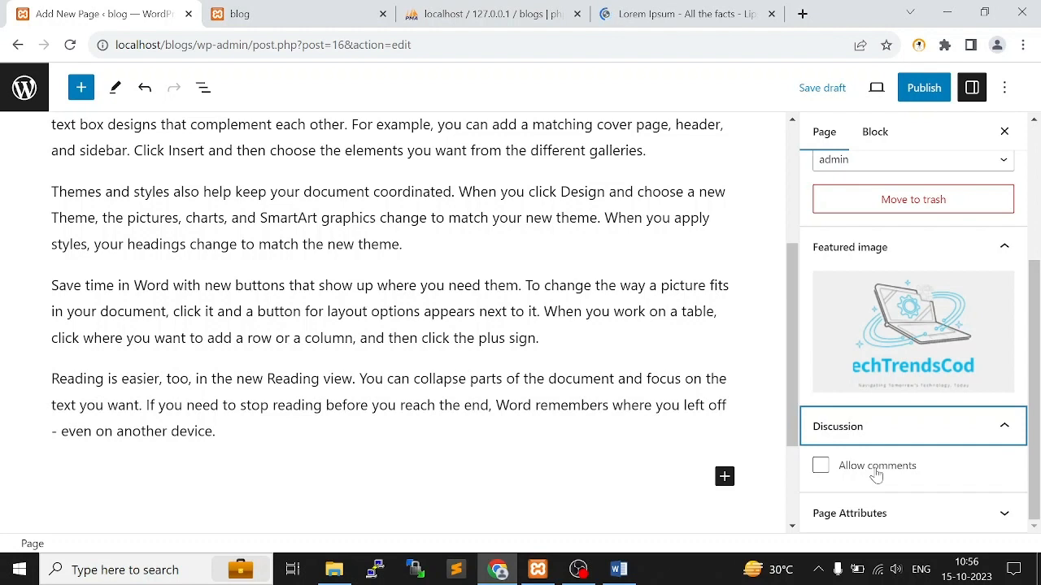
pyautogui.click(850, 476)
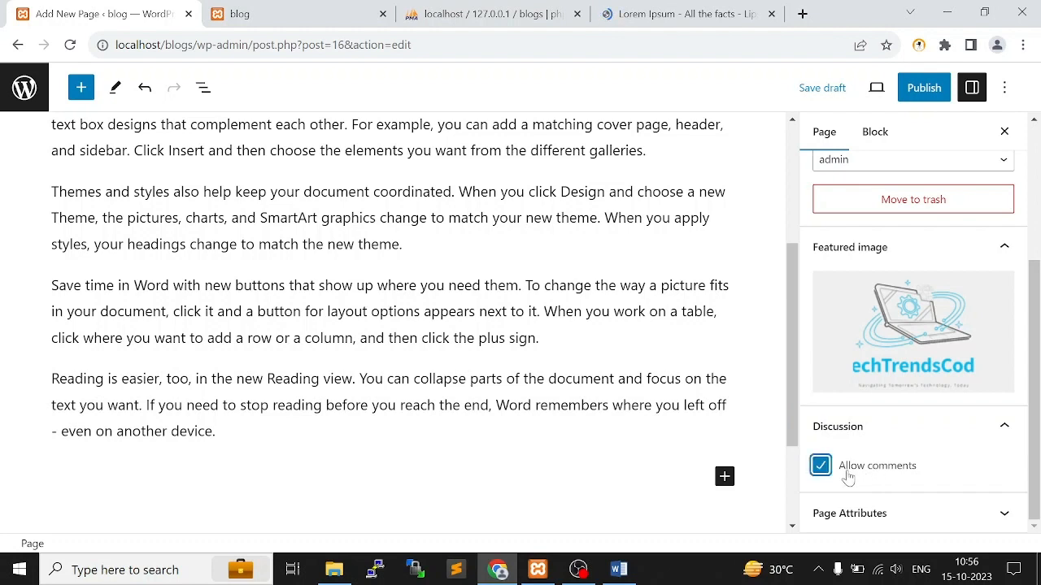
# Examine the About Us page's attributes, including the available parent pages and the order setting
pyautogui.click(855, 510)
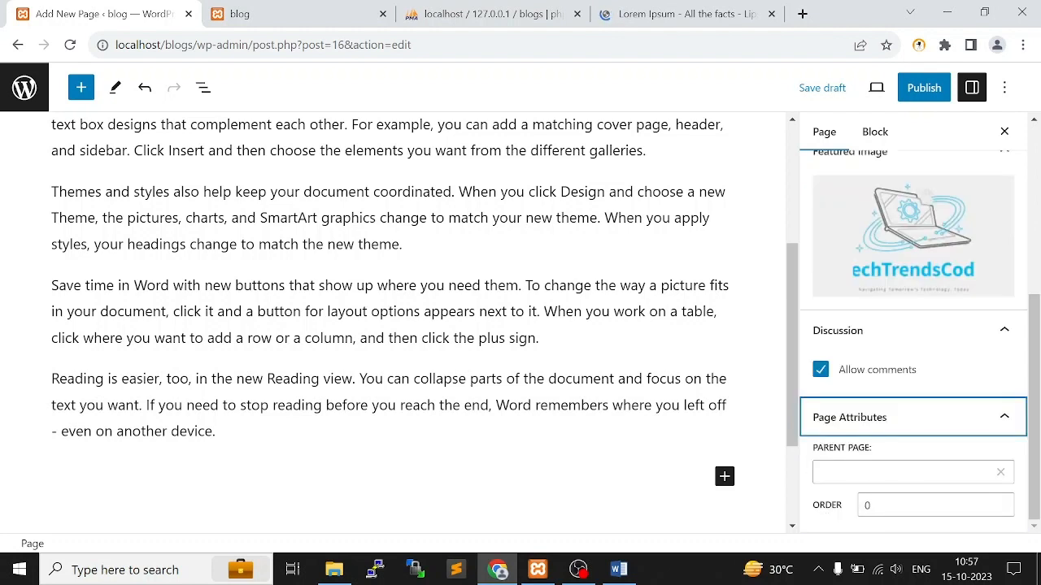
pyautogui.click(894, 472)
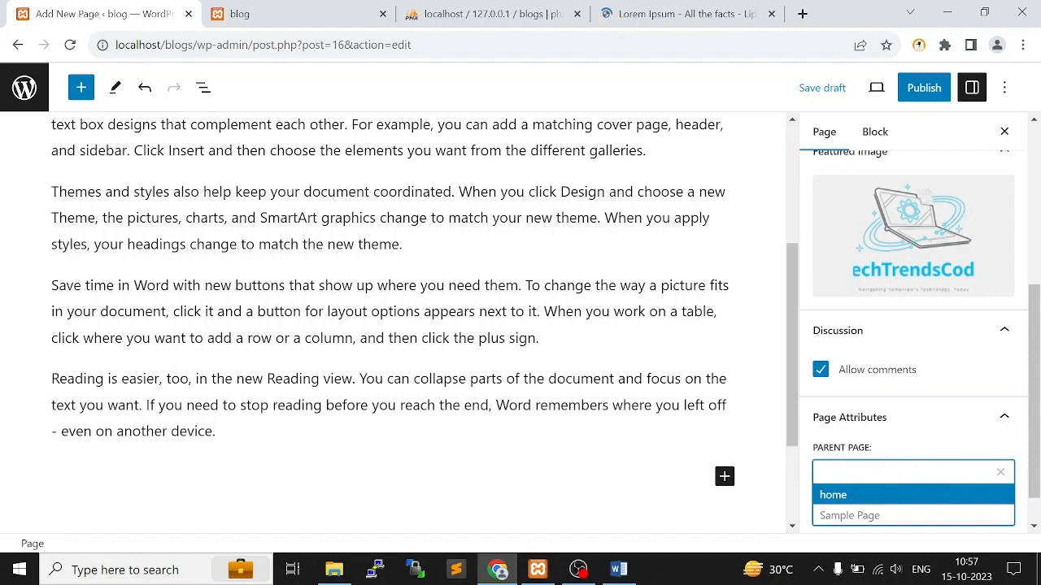
pyautogui.scroll(3, 195, 150)
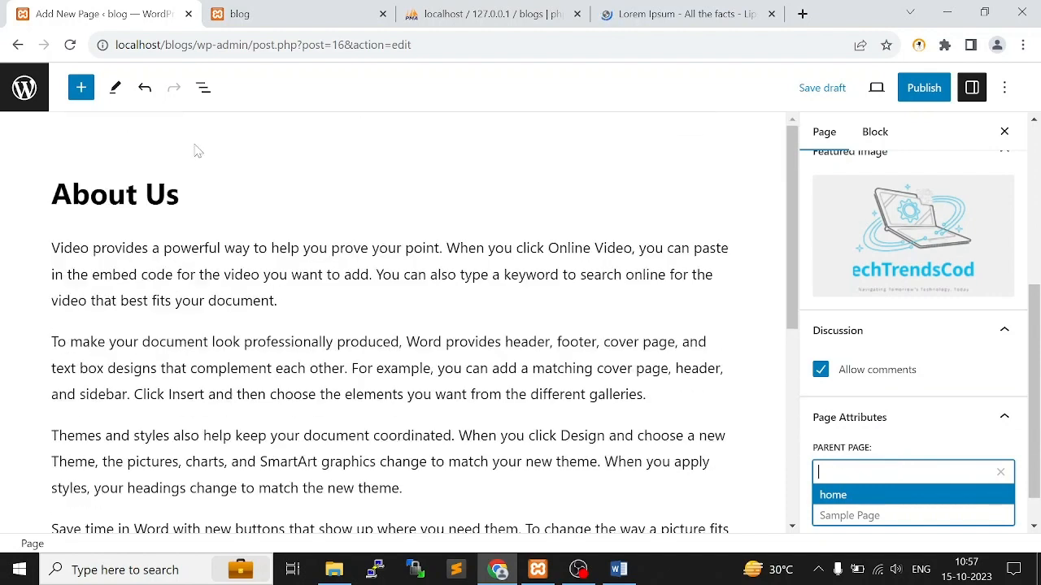
pyautogui.doubleClick(166, 194)
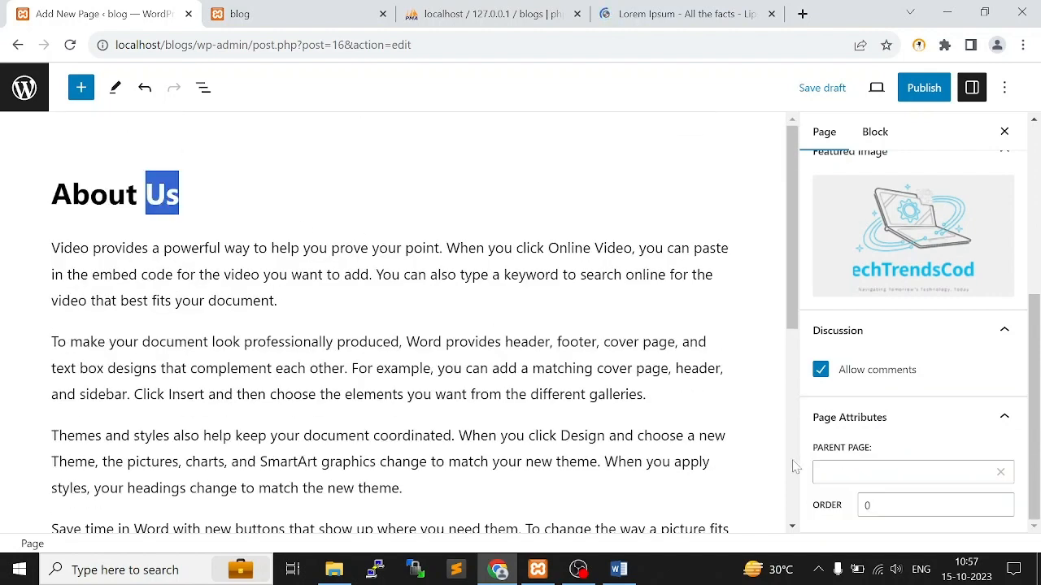
pyautogui.click(894, 472)
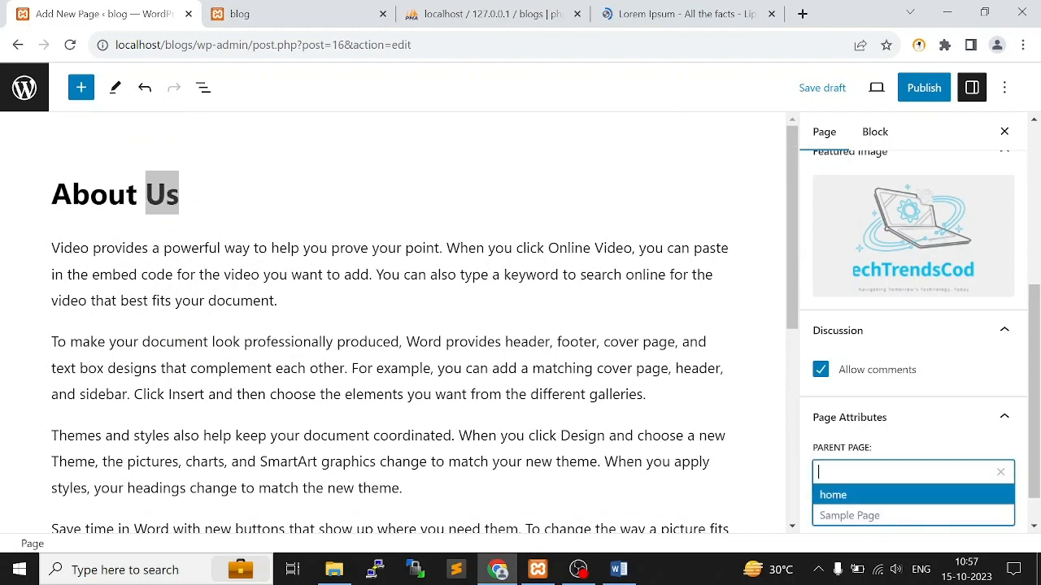
pyautogui.click(937, 448)
pyautogui.click(870, 505)
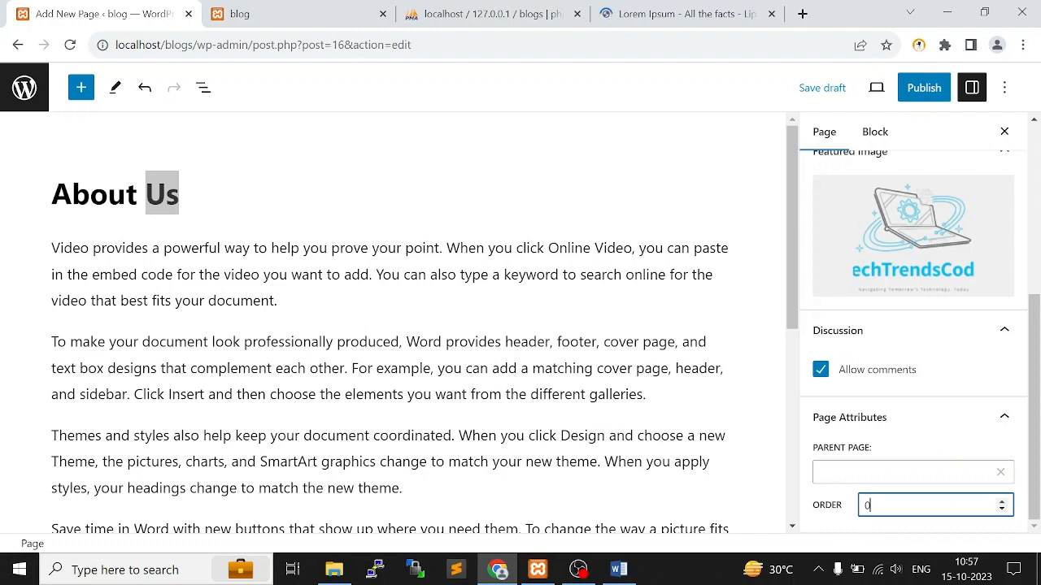
pyautogui.scroll(4, 807, 374)
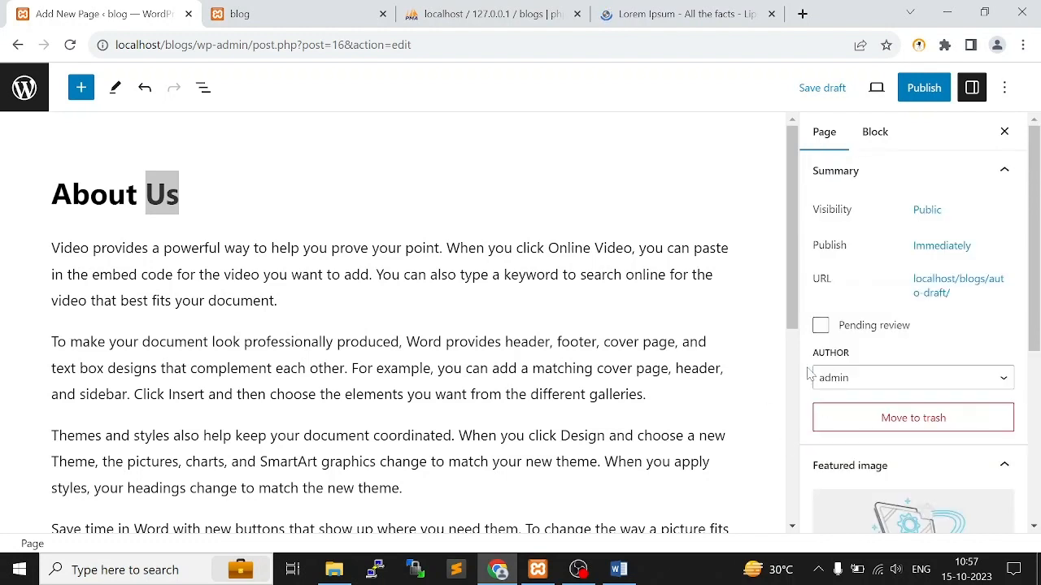
# Publish the About Us page and dismiss the post-publish information
pyautogui.click(876, 133)
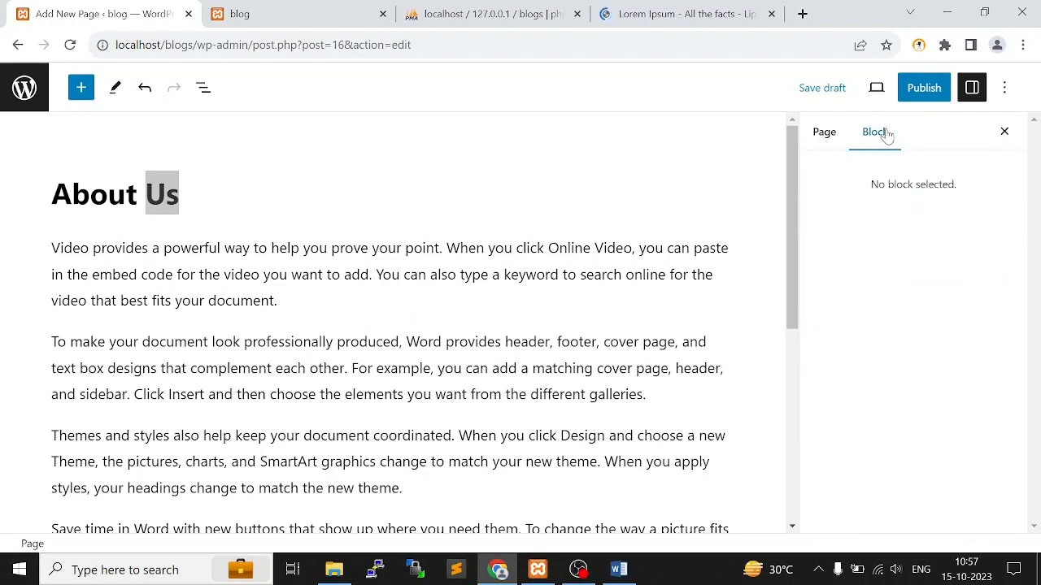
pyautogui.click(927, 90)
pyautogui.click(874, 91)
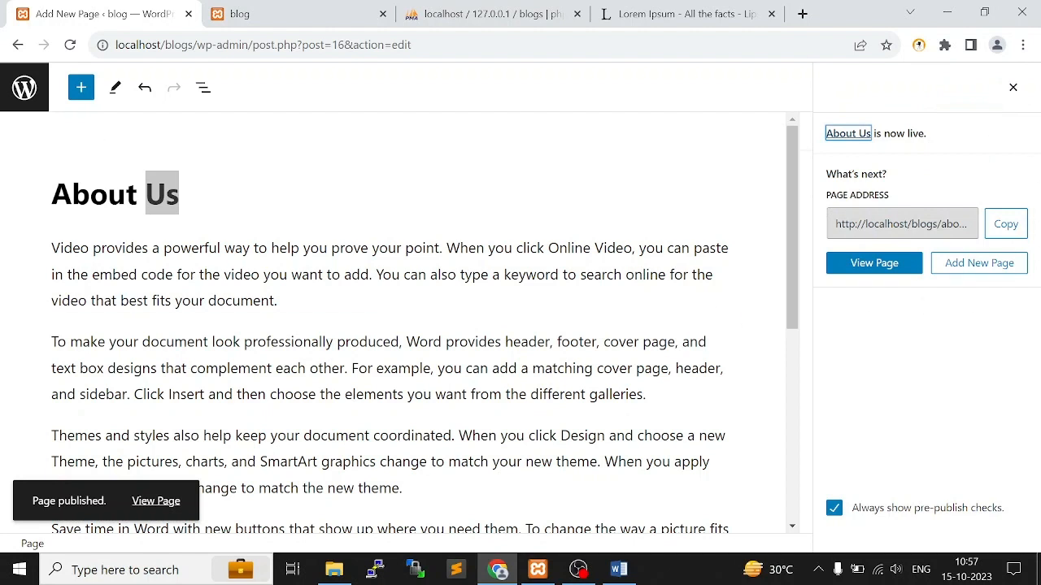
pyautogui.click(262, 224)
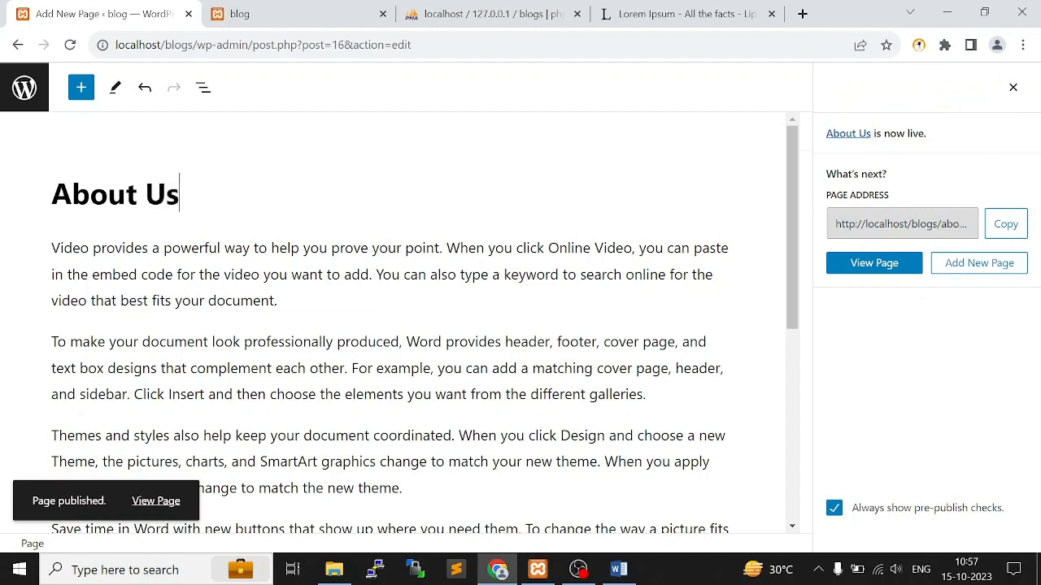
pyautogui.click(81, 87)
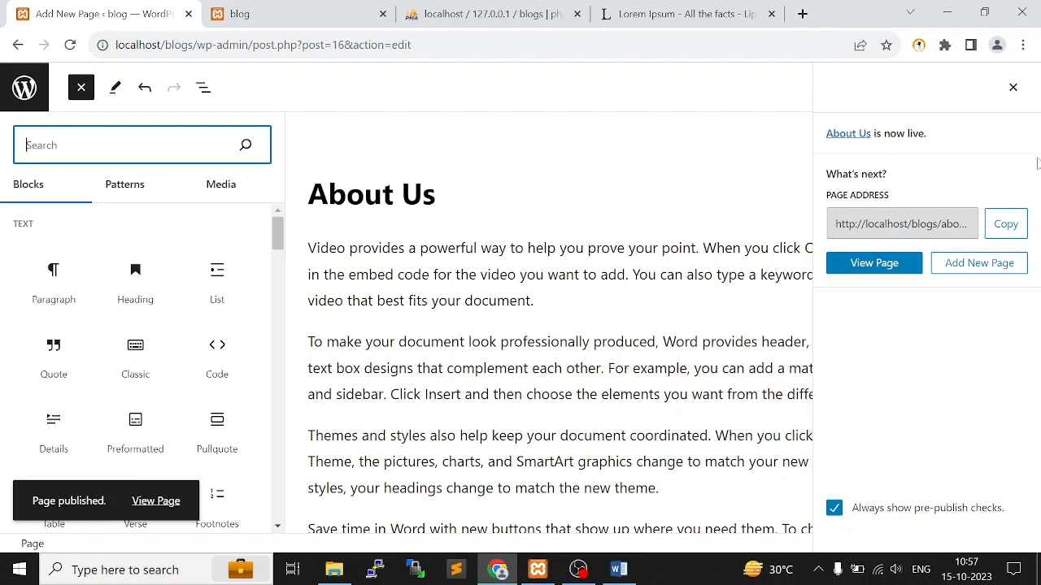
pyautogui.click(1013, 88)
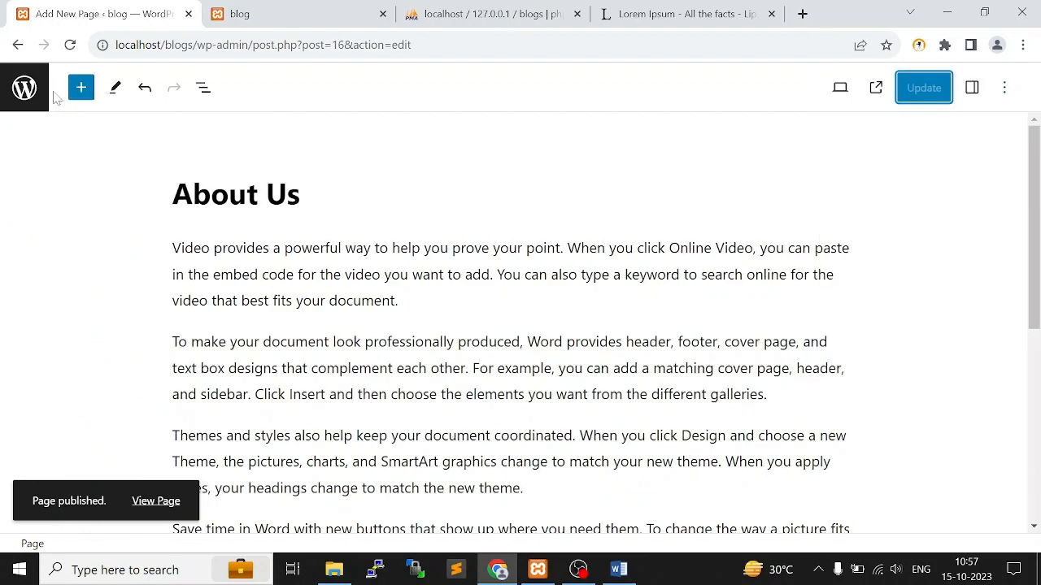
# Return to the list of pages and open the home page for editing
pyautogui.click(41, 94)
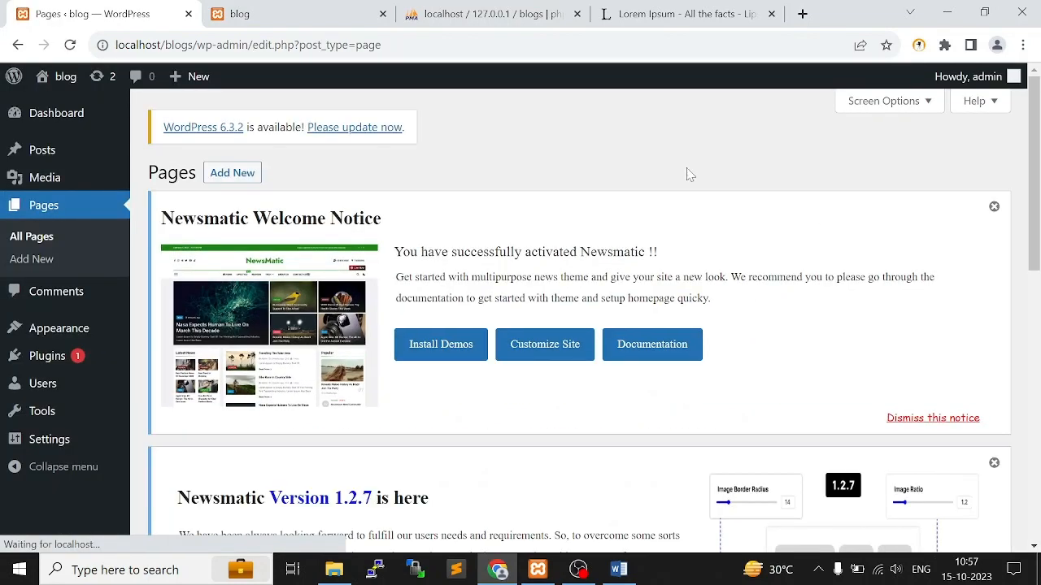
pyautogui.click(42, 149)
pyautogui.click(162, 313)
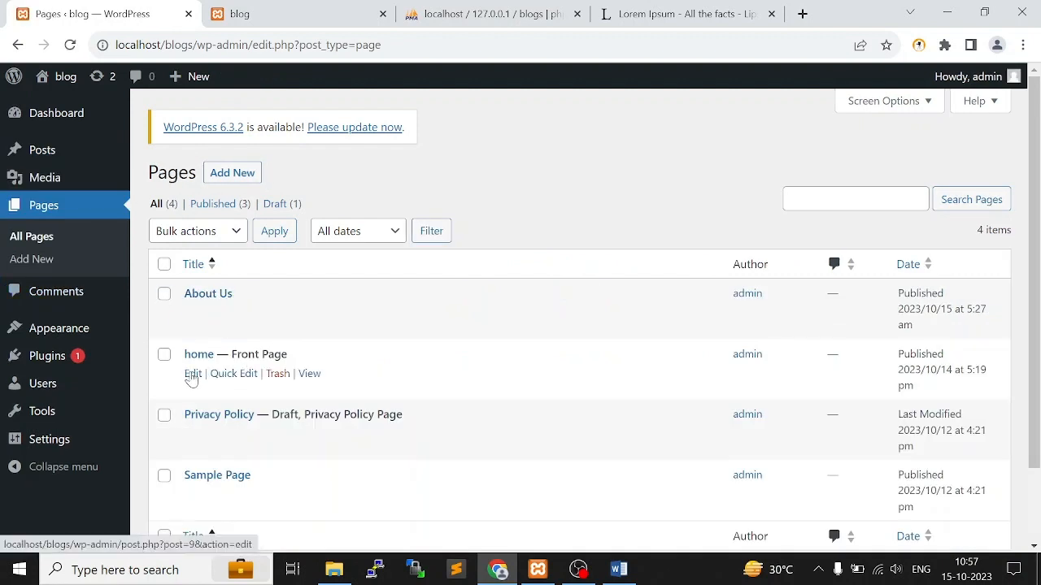
pyautogui.click(192, 377)
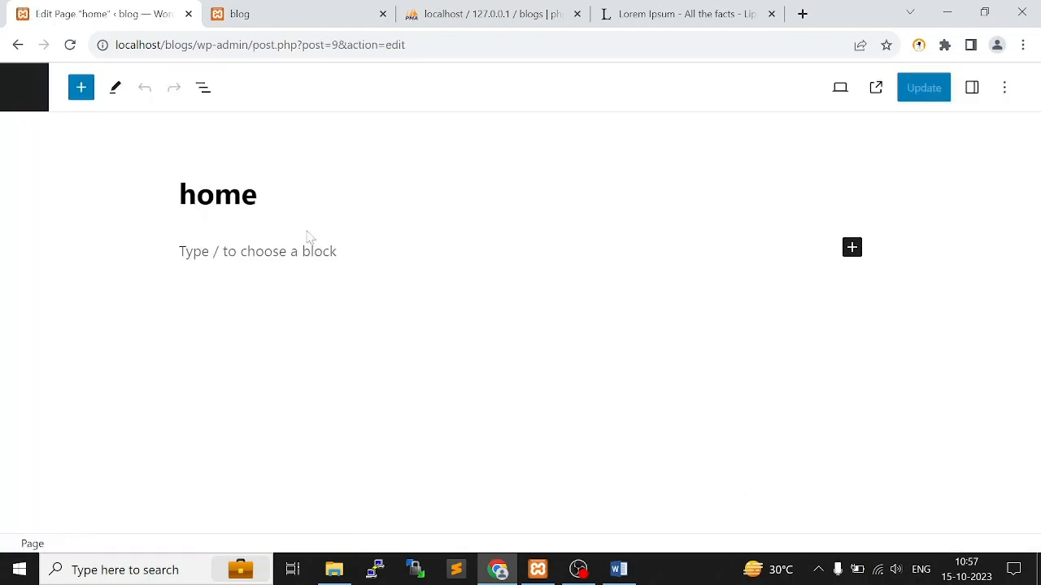
# Capitalize the home page's title so it reads "Home"
pyautogui.click(305, 271)
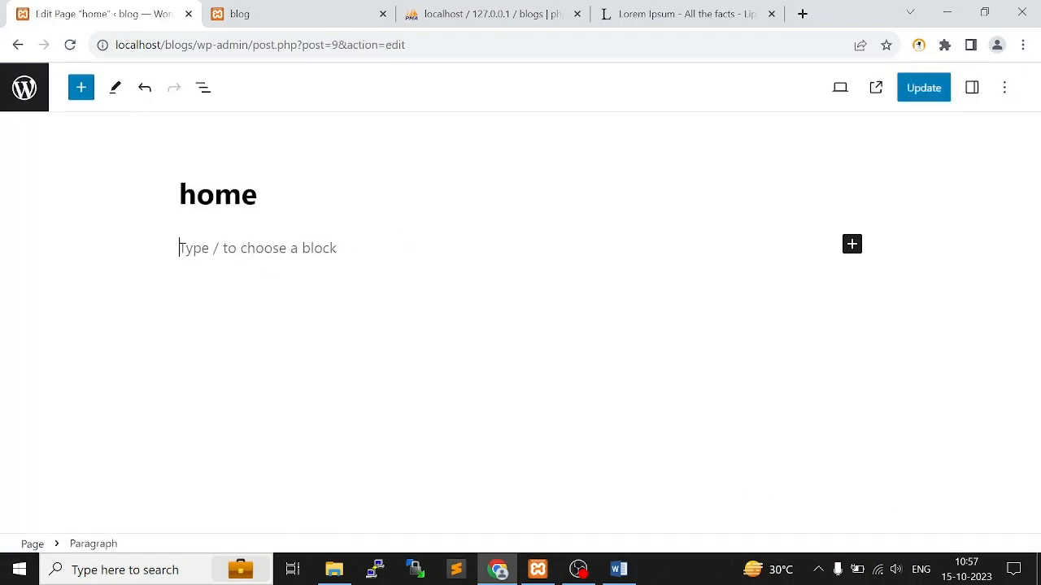
pyautogui.click(196, 195)
pyautogui.click(165, 200)
pyautogui.hotkey('shift', 'Left')
pyautogui.write('H')
# Copy the "What is Lorem Ipsum?" paragraph from lipsum.com and paste it as the Home page's body text
pyautogui.click(650, 14)
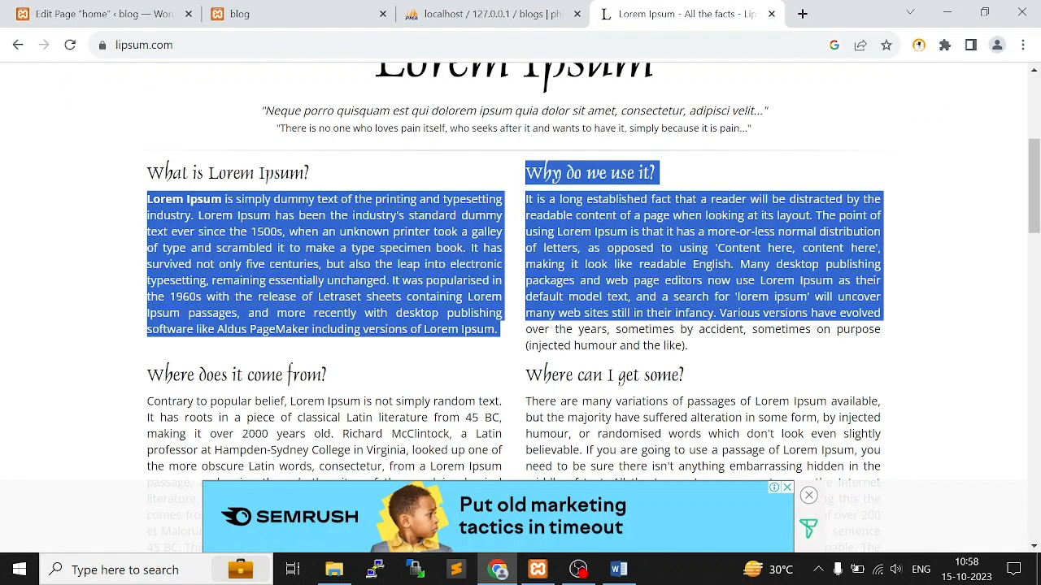
pyautogui.click(116, 271)
pyautogui.moveTo(144, 204); pyautogui.dragTo(420, 298)
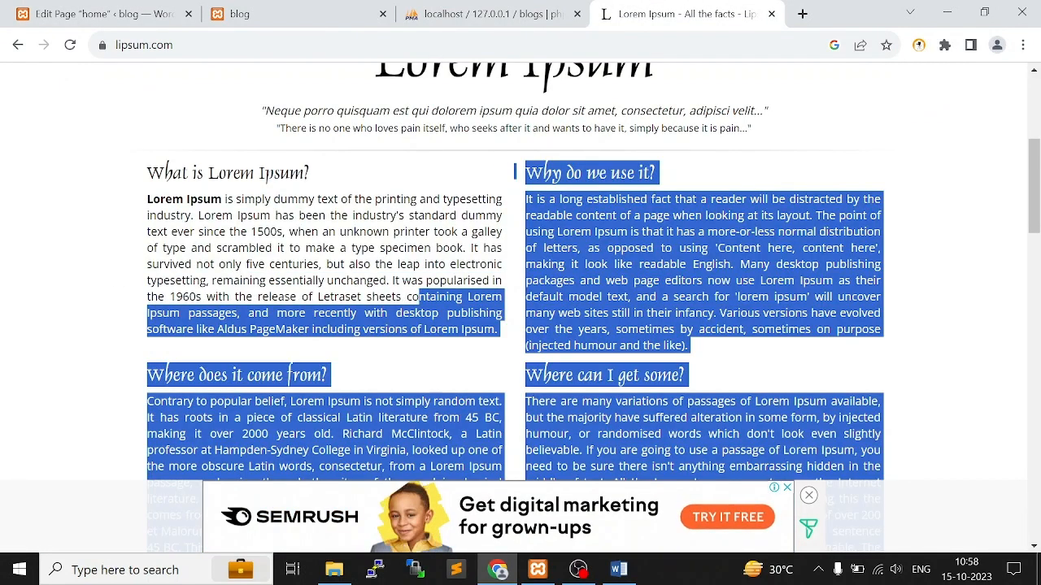
pyautogui.click(420, 299)
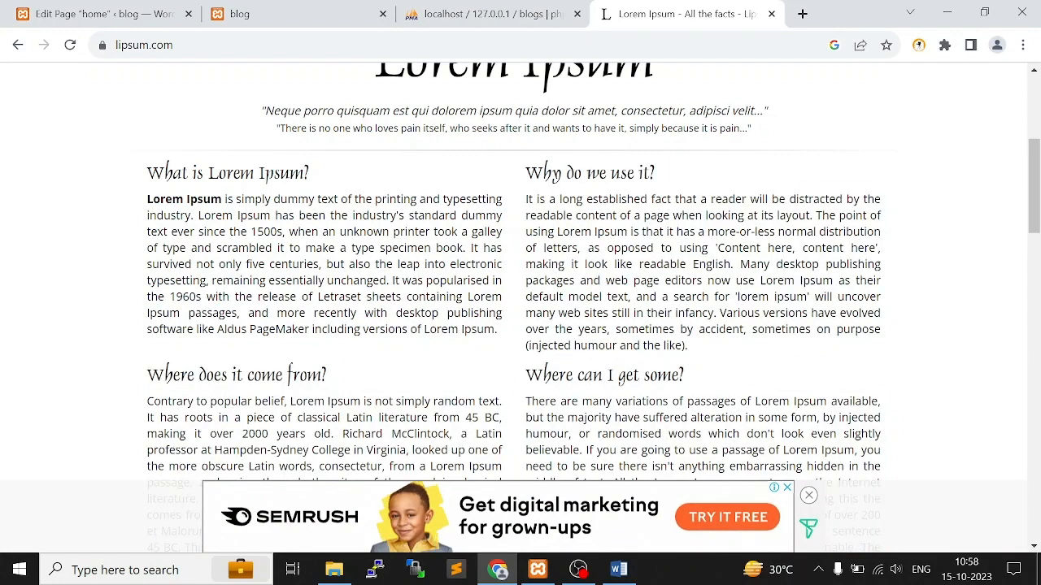
pyautogui.moveTo(495, 330); pyautogui.dragTo(147, 199)
pyautogui.hotkey('ctrl', 'c')
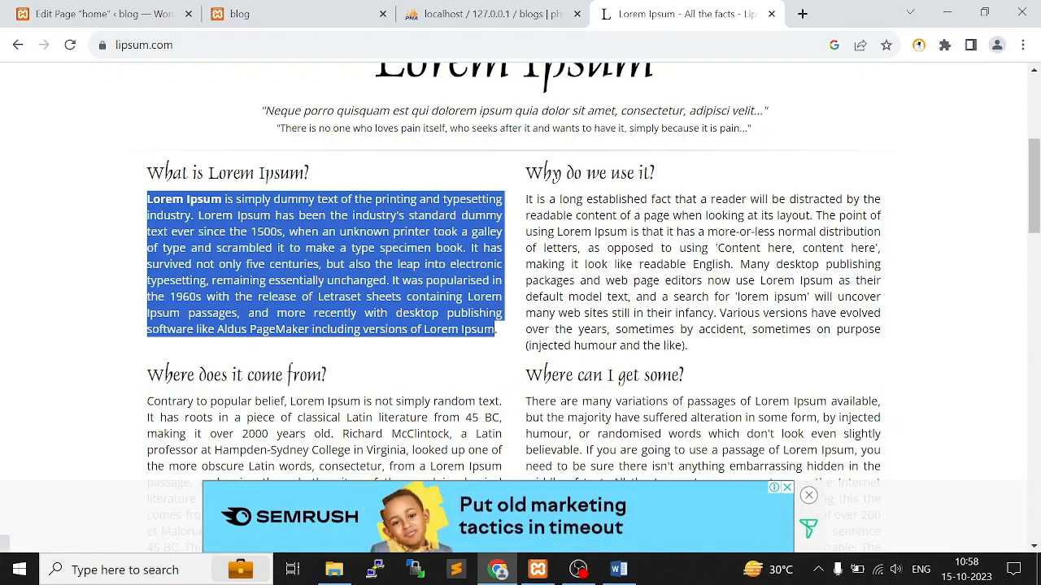
pyautogui.click(102, 14)
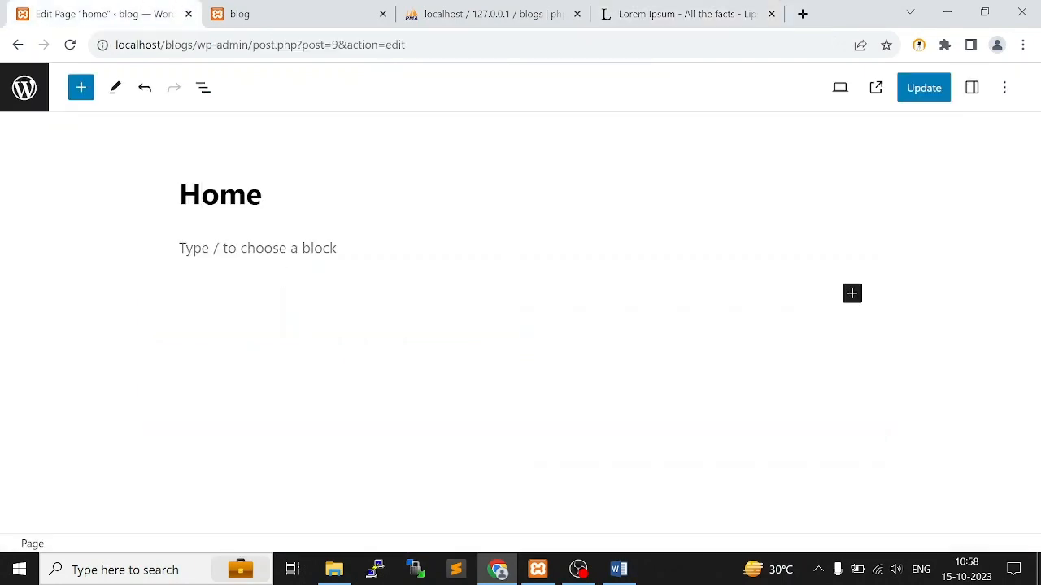
pyautogui.click(351, 298)
pyautogui.hotkey('ctrl', 'v')
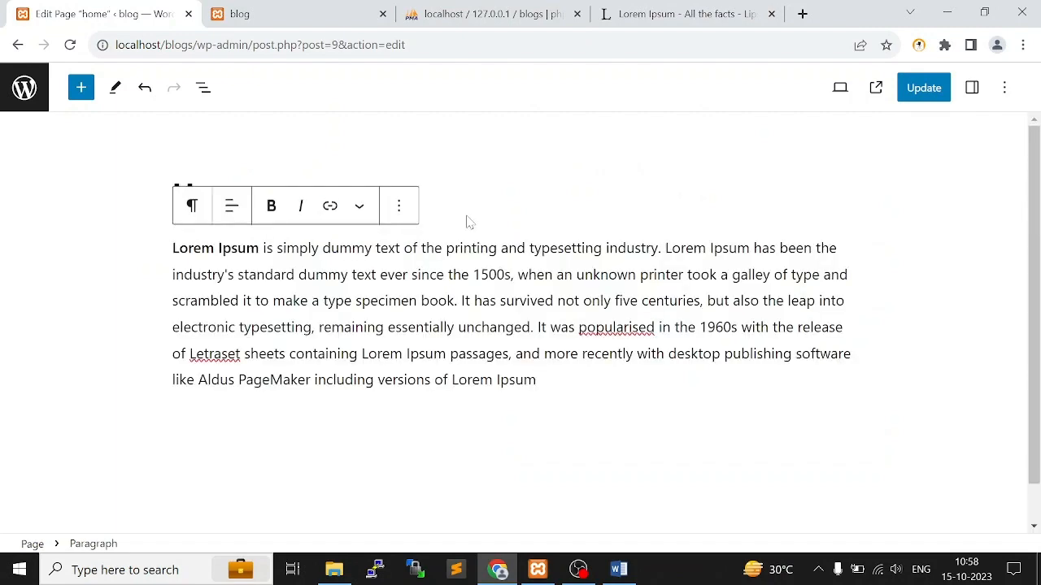
# Browse the text, media and design blocks available for insertion into the Home page
pyautogui.click(345, 193)
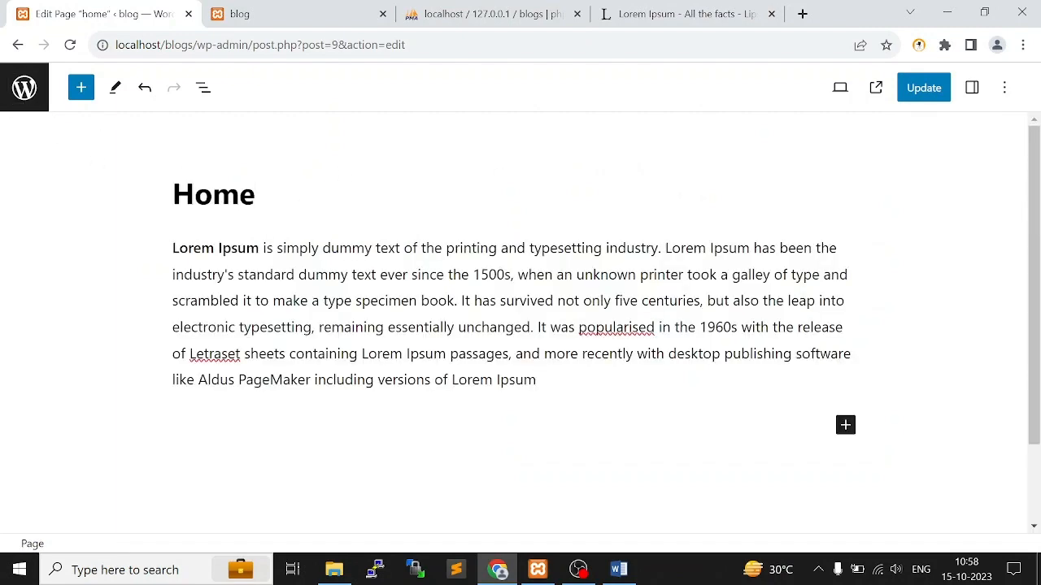
pyautogui.click(80, 91)
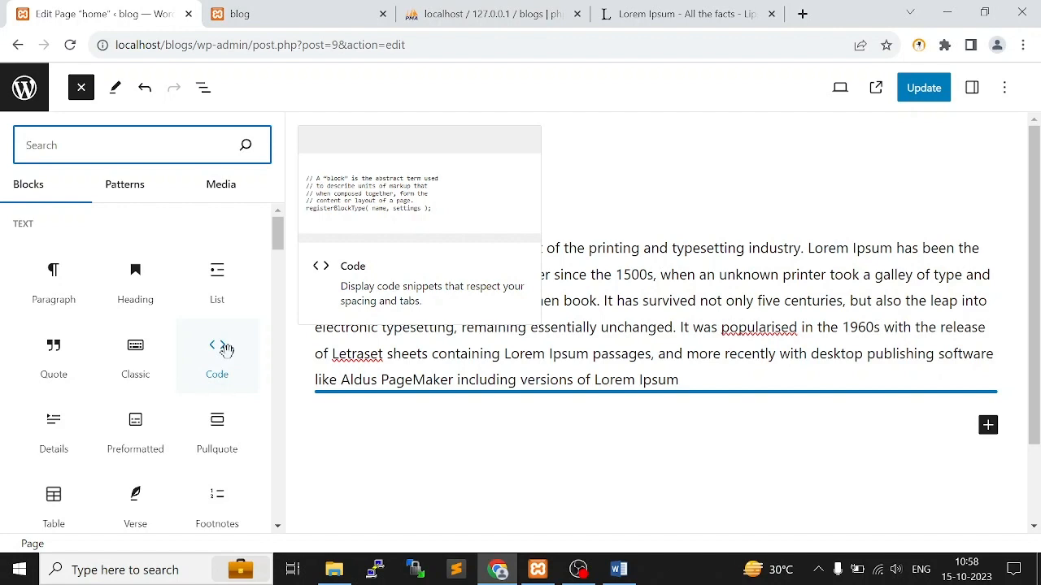
pyautogui.scroll(-1, 213, 371)
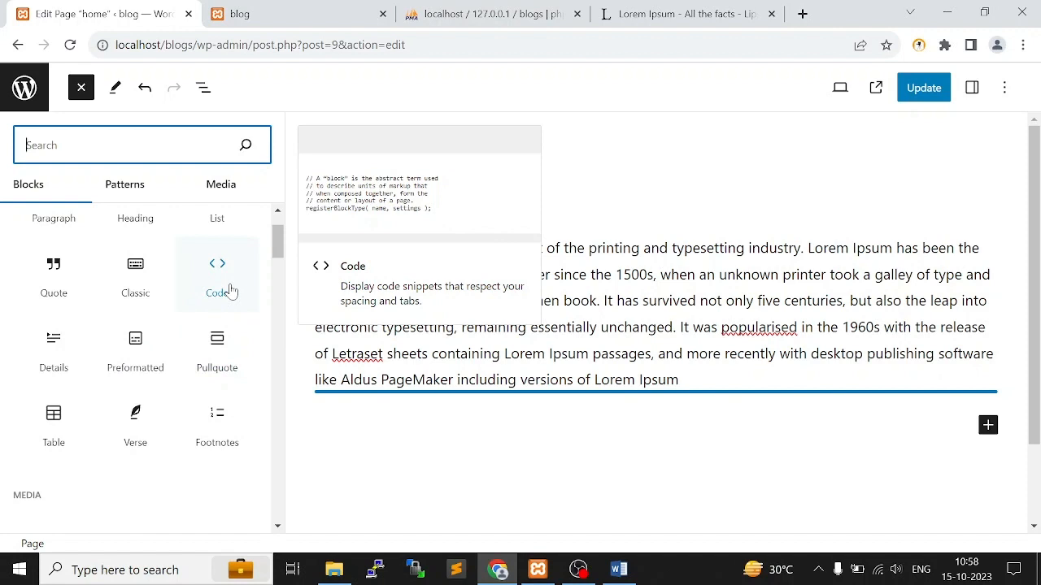
pyautogui.scroll(-2, 109, 353)
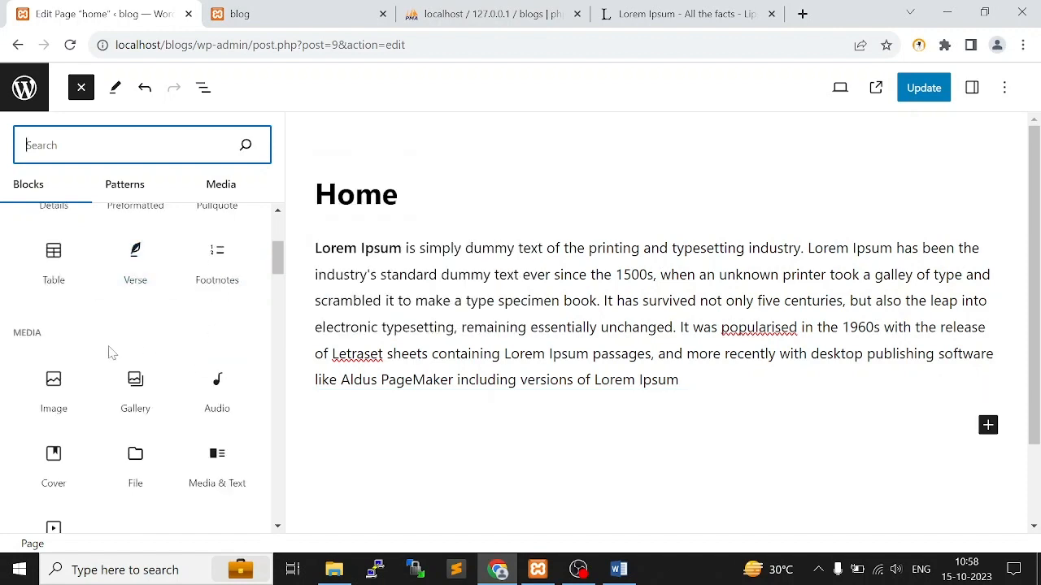
pyautogui.scroll(-1, 83, 351)
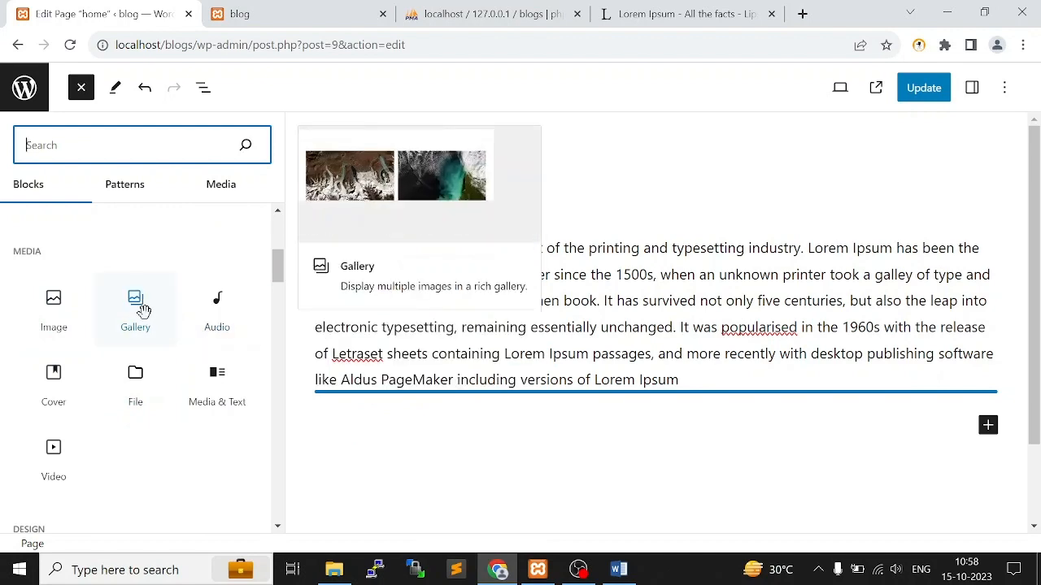
pyautogui.scroll(-4, 69, 403)
pyautogui.scroll(3, 212, 372)
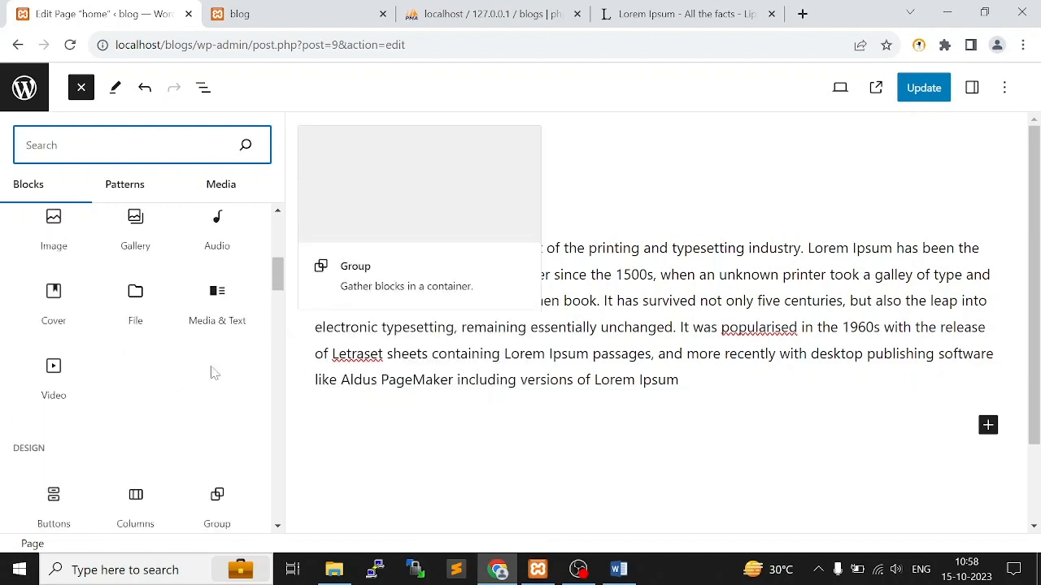
pyautogui.scroll(-2, 135, 409)
pyautogui.scroll(5, 206, 348)
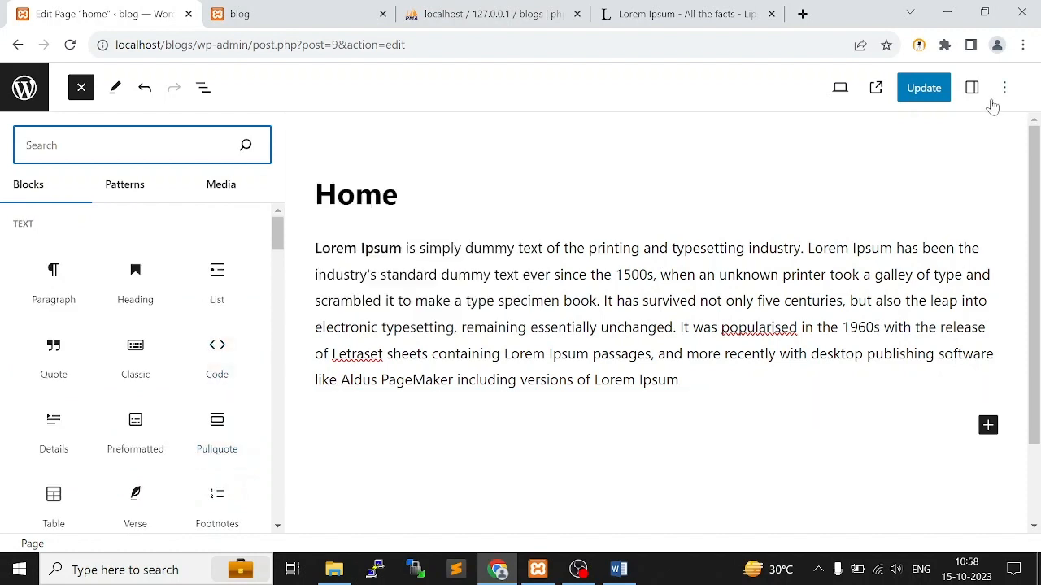
# Update the Home page with its new content and return to the list of pages
pyautogui.click(920, 87)
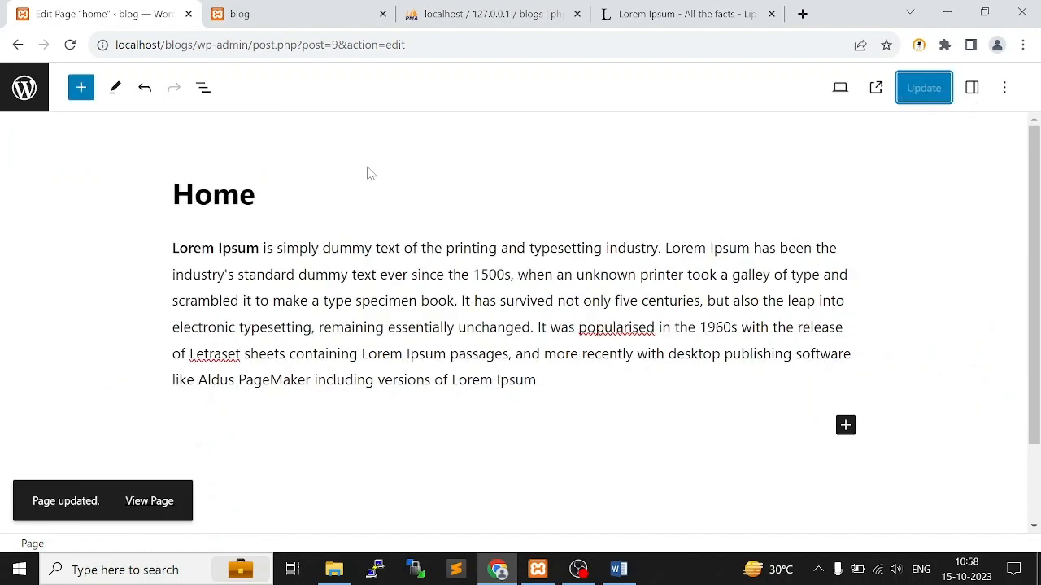
pyautogui.click(18, 45)
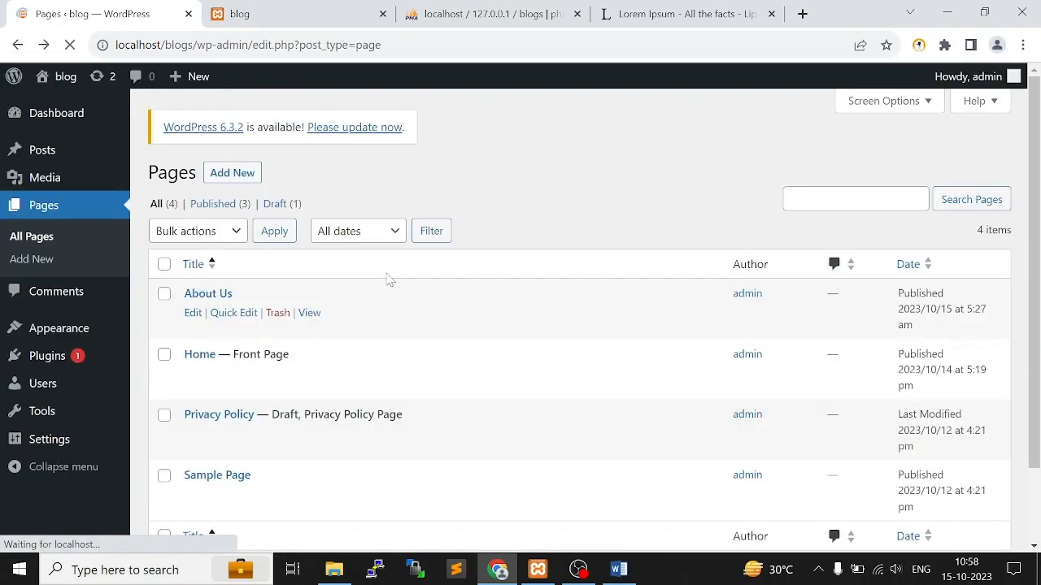
# Create a new page titled "Contact Us" with the body text "Please fill the form to know more queries."
pyautogui.click(232, 173)
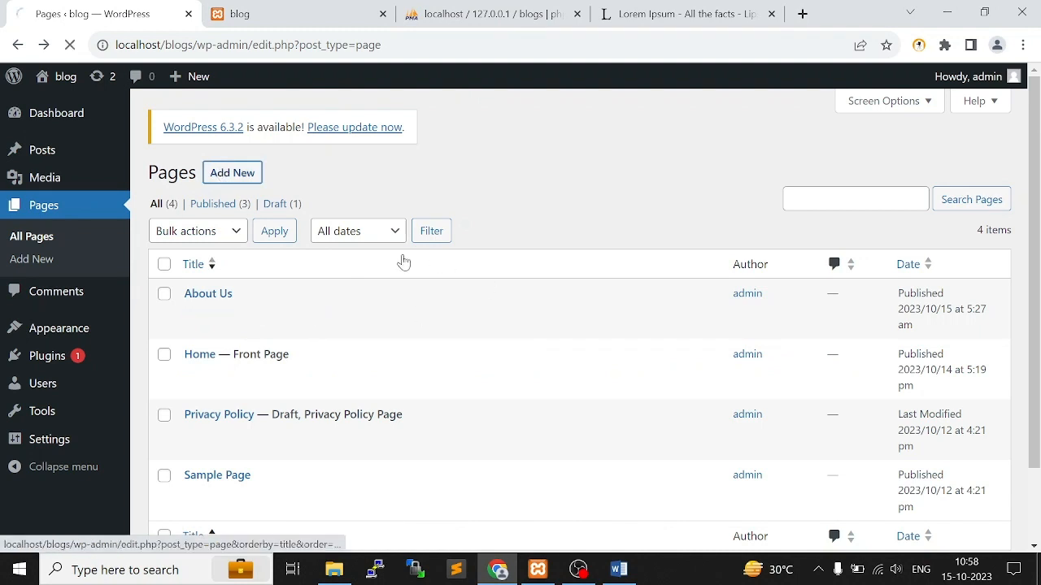
pyautogui.write('C')
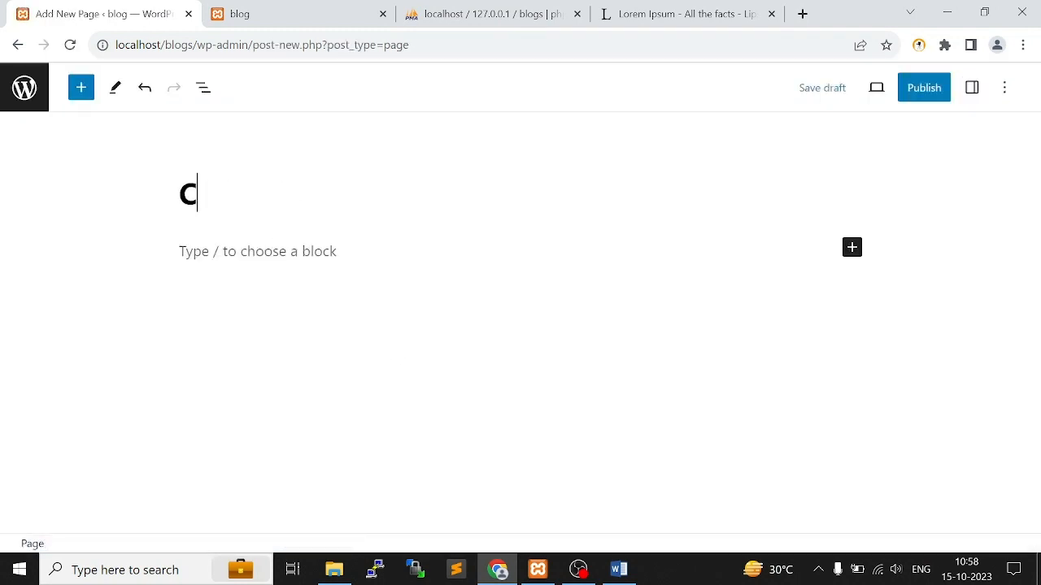
pyautogui.write('ontact')
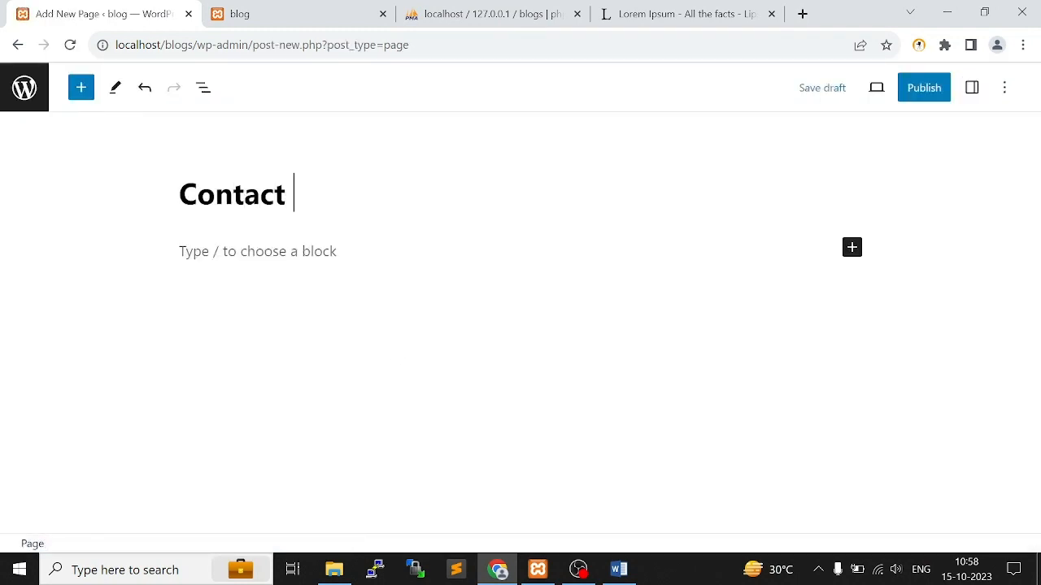
pyautogui.write(' Us')
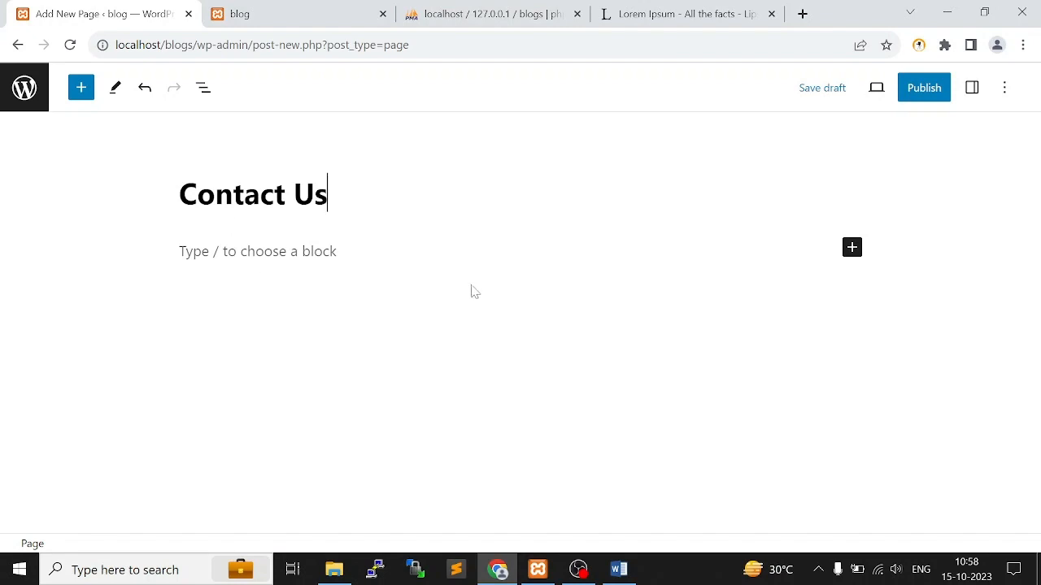
pyautogui.click(241, 252)
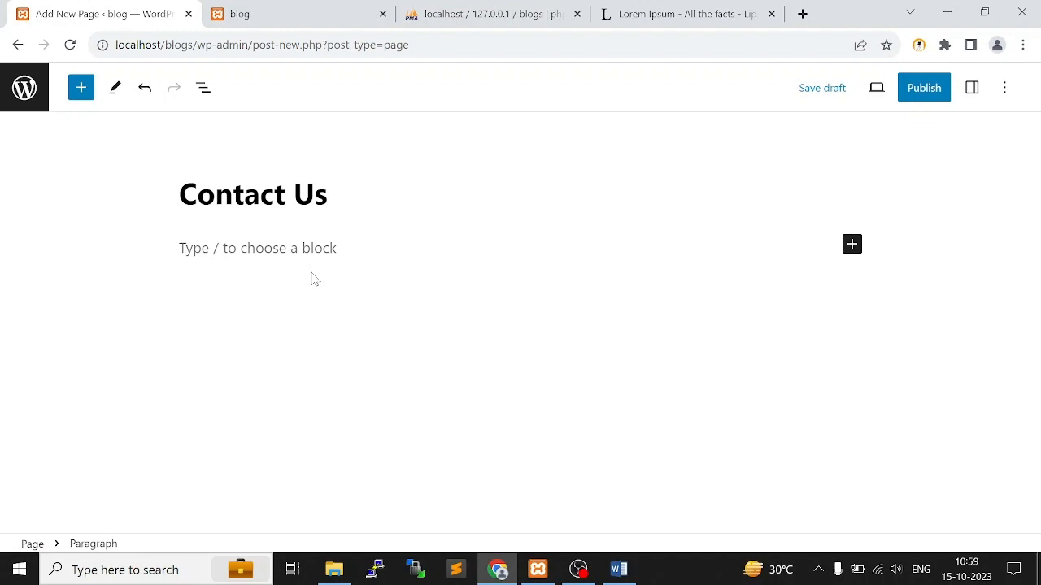
pyautogui.write('Please fill')
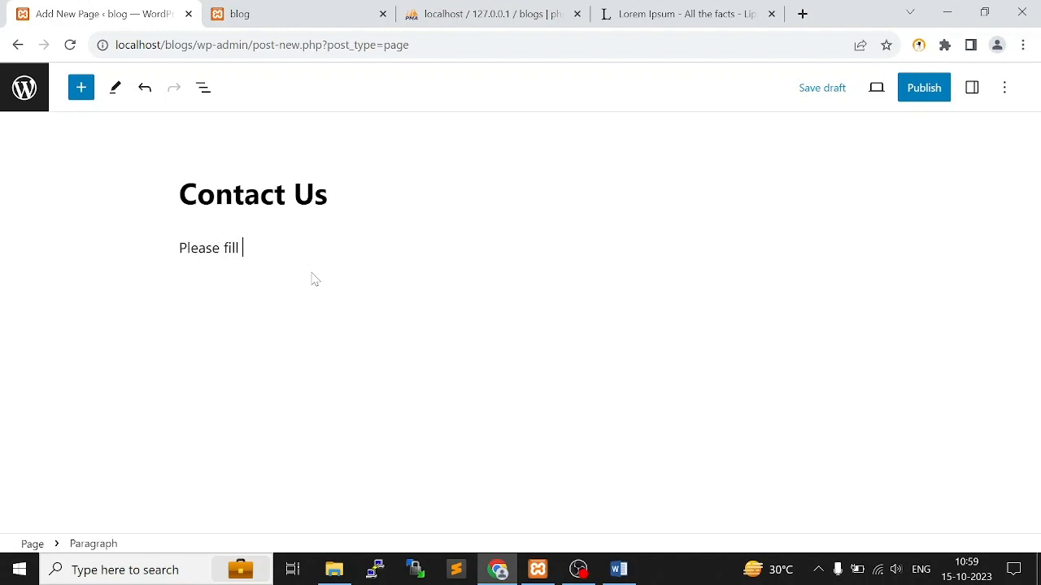
pyautogui.write(' the form to know m')
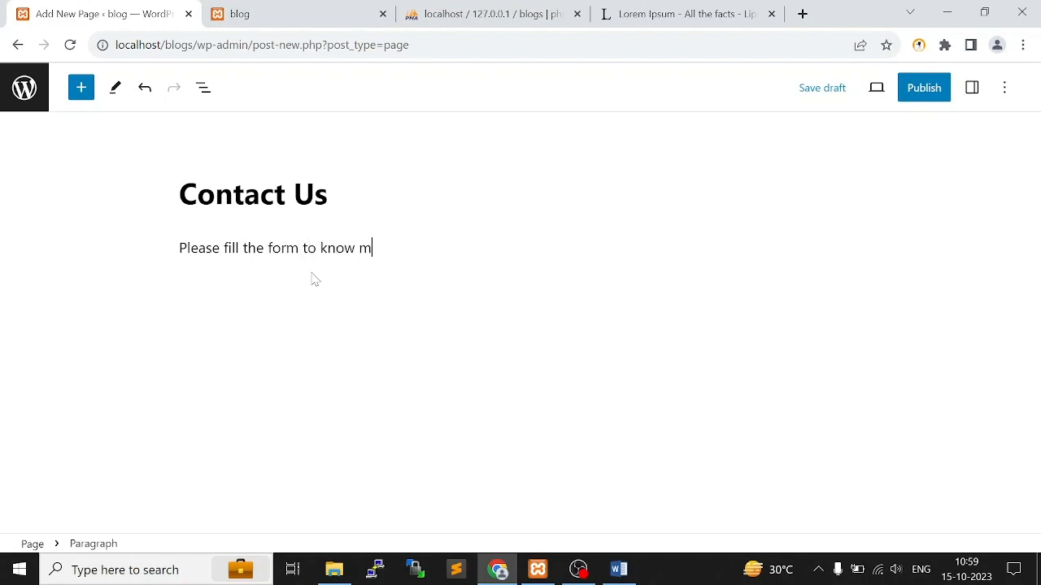
pyautogui.write('ore queries.')
# Publish the Contact Us page, dismiss the post-publish information and return to the list of pages
pyautogui.click(924, 88)
pyautogui.click(908, 104)
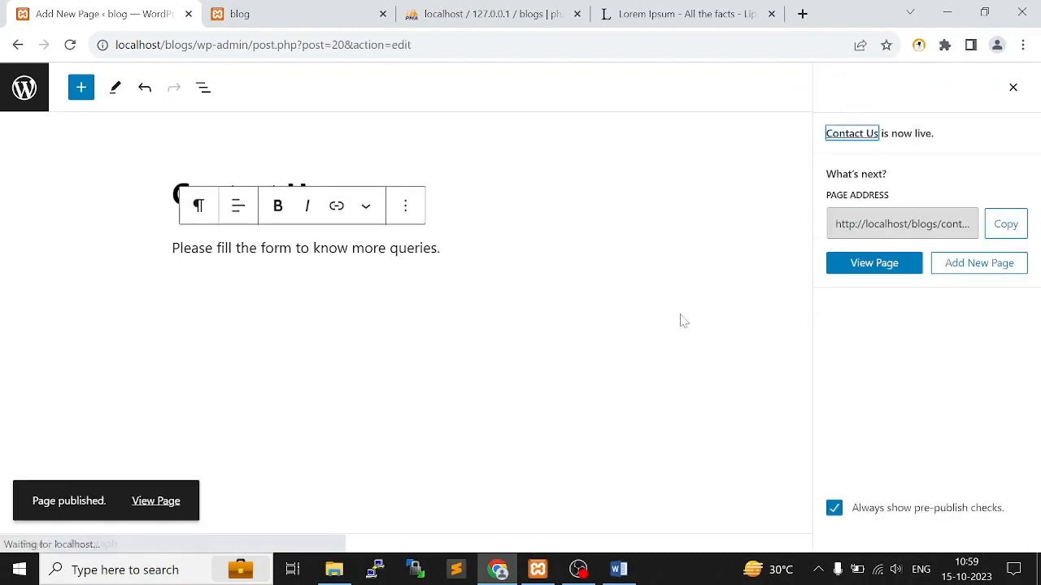
pyautogui.click(1013, 89)
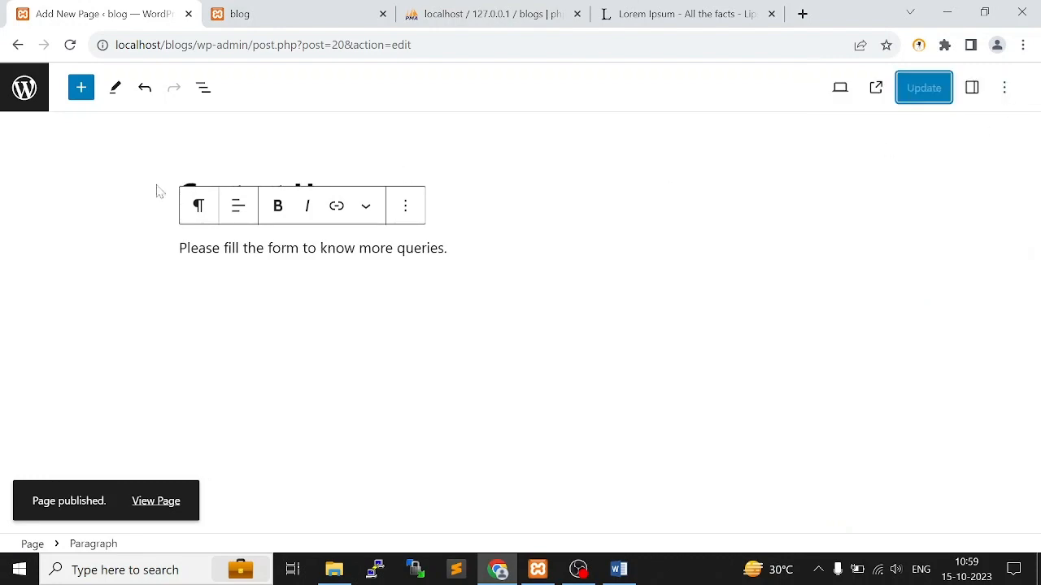
pyautogui.click(24, 88)
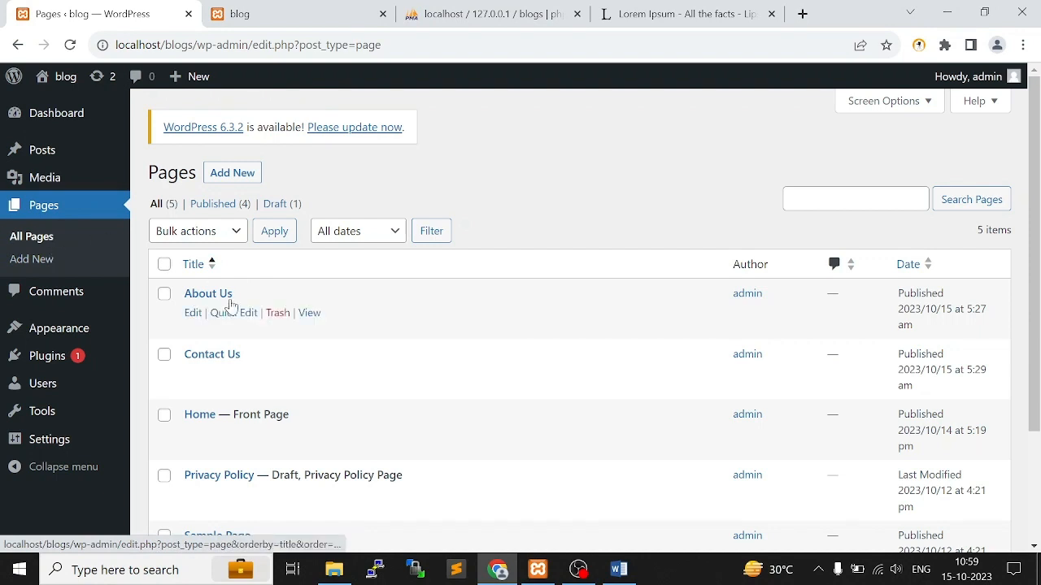
# Examine the navigation links in the header of the live blog, and return to the admin pages list
pyautogui.click(307, 13)
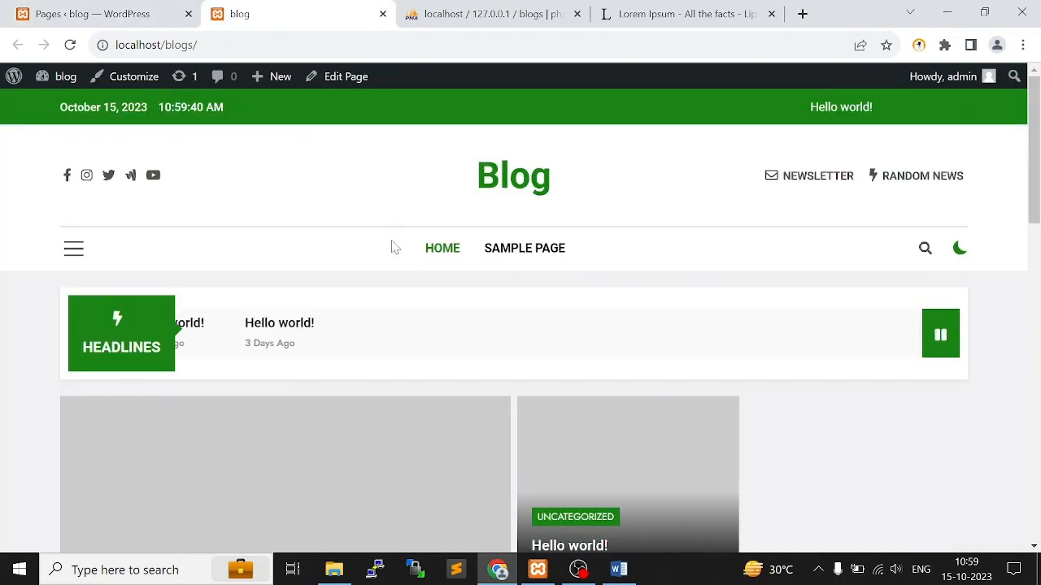
pyautogui.moveTo(390, 247); pyautogui.dragTo(680, 248)
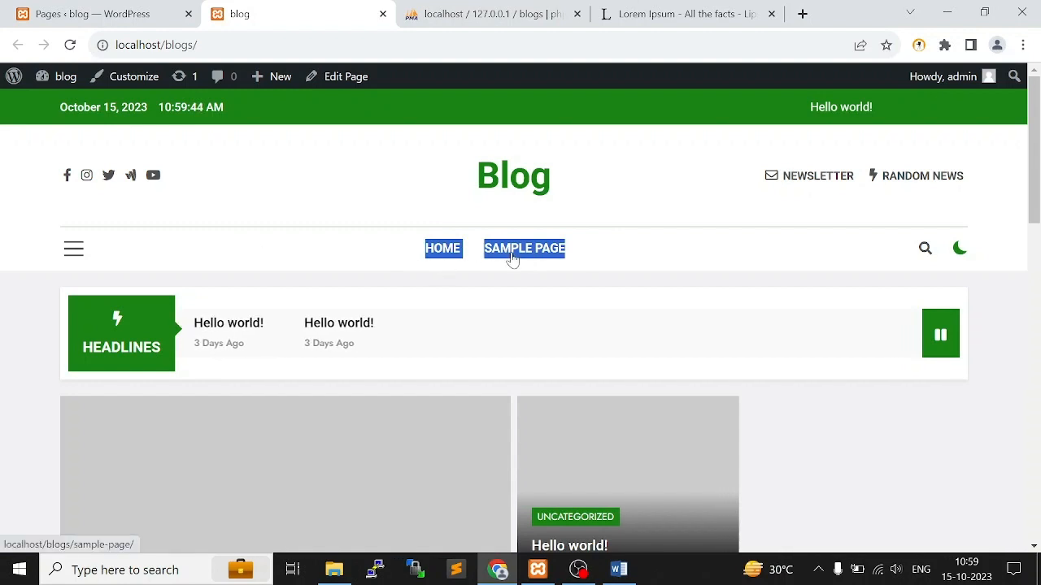
pyautogui.click(604, 192)
pyautogui.click(6, 12)
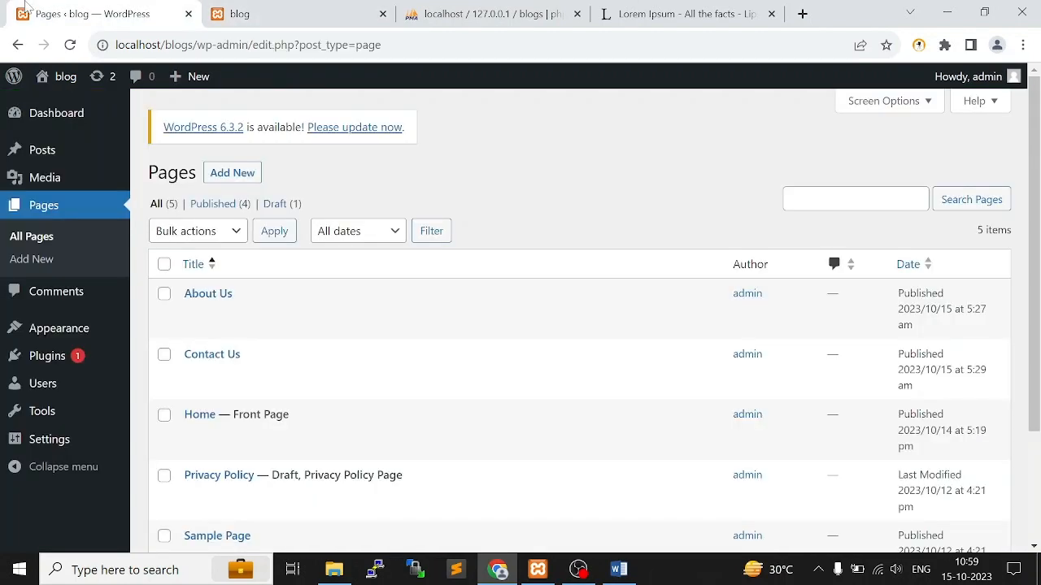
# Create a navigation menu named "Main Menu" assigned to the Main Header display location
pyautogui.moveTo(58, 337)
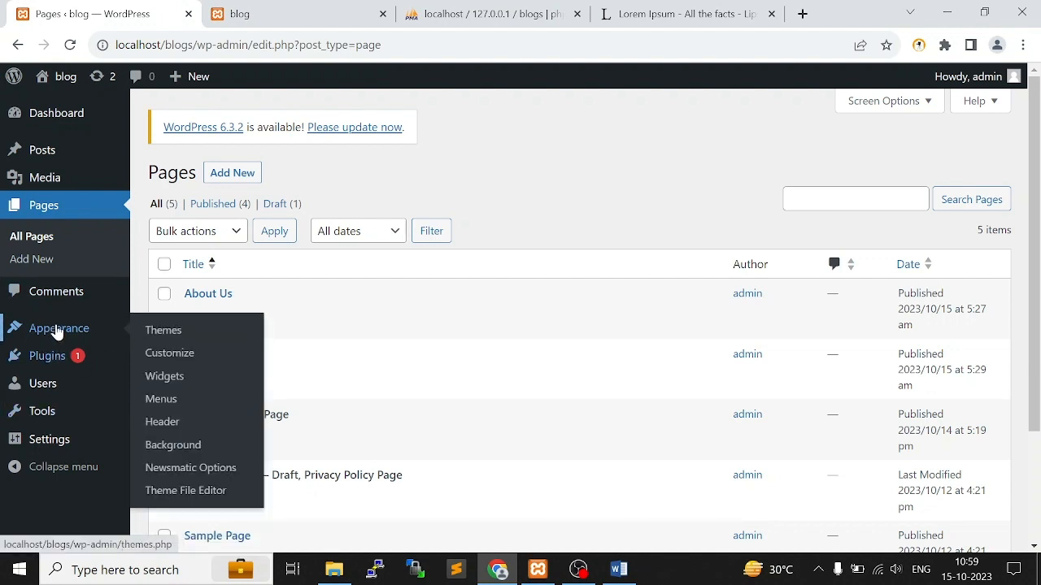
pyautogui.click(169, 409)
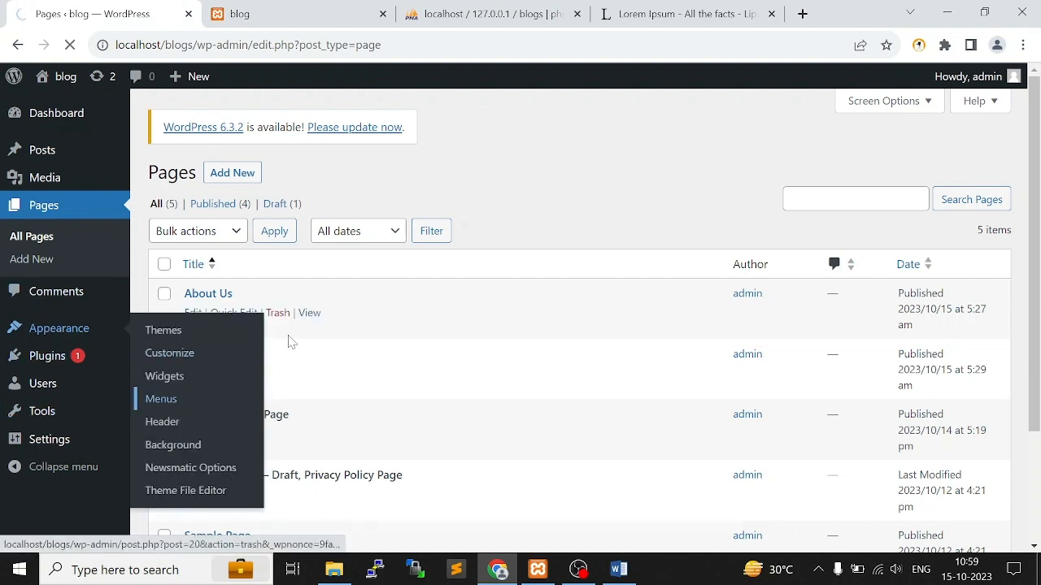
pyautogui.scroll(-2, 467, 346)
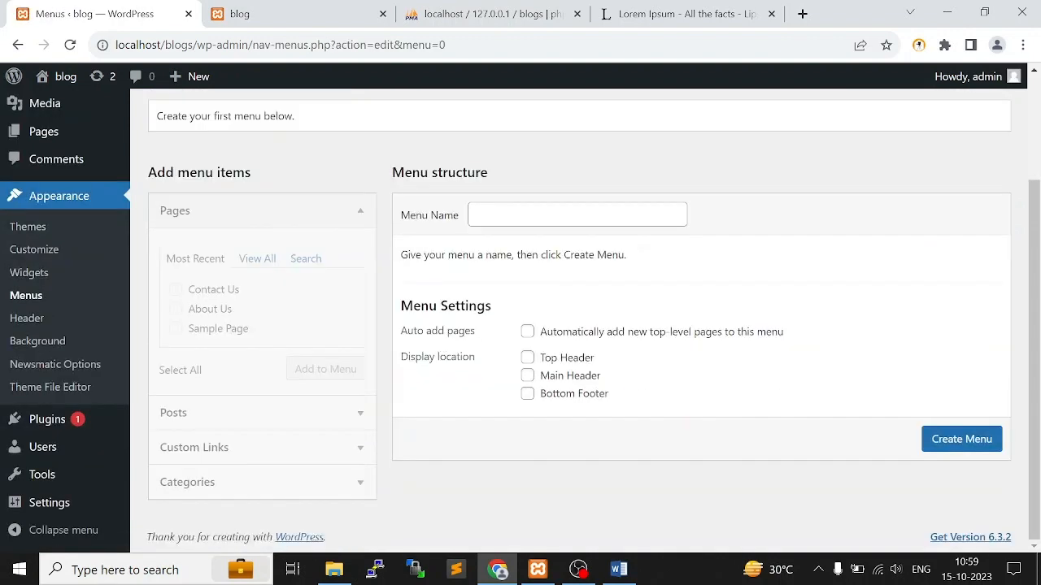
pyautogui.click(577, 214)
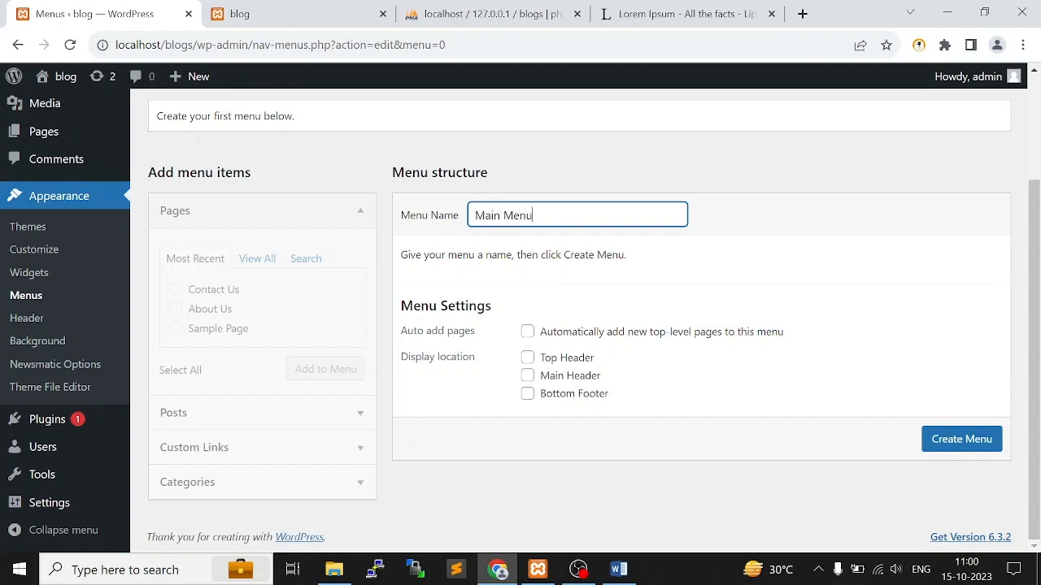
pyautogui.click(527, 376)
pyautogui.click(968, 435)
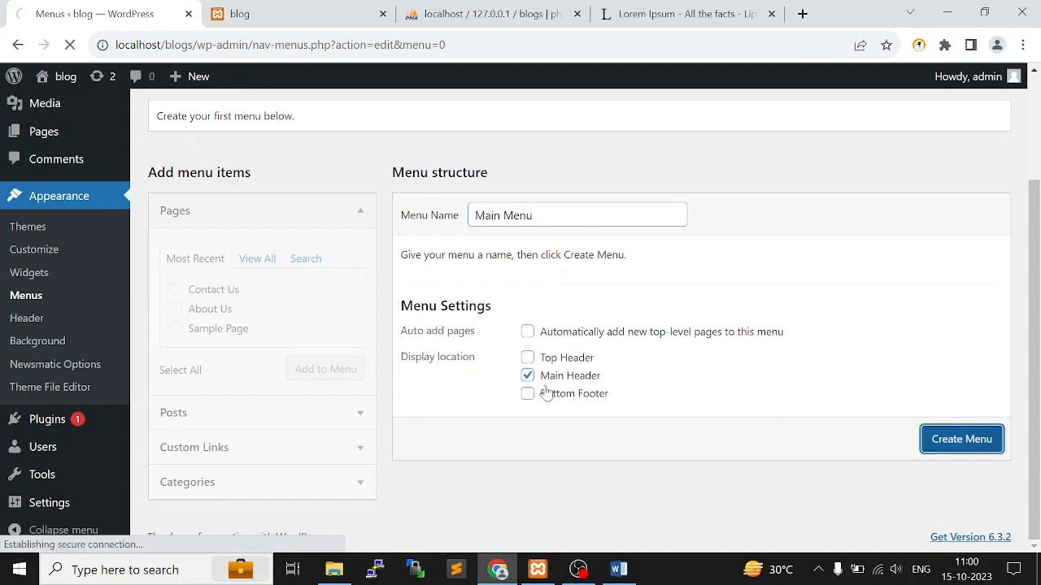
# Compare the new menu's settings with the live blog's header, and return to the menu editor
pyautogui.scroll(-2, 564, 450)
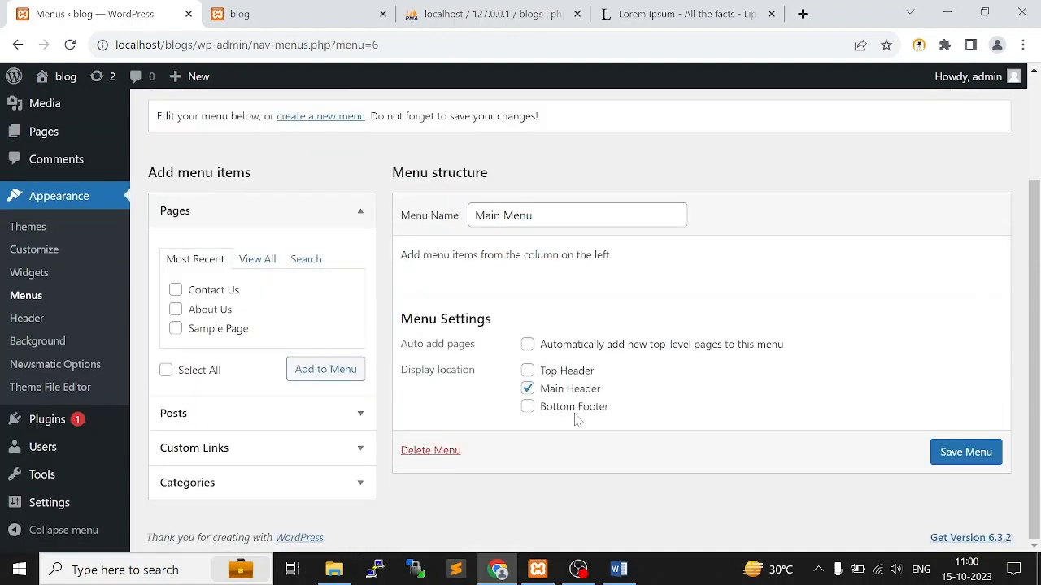
pyautogui.click(329, 10)
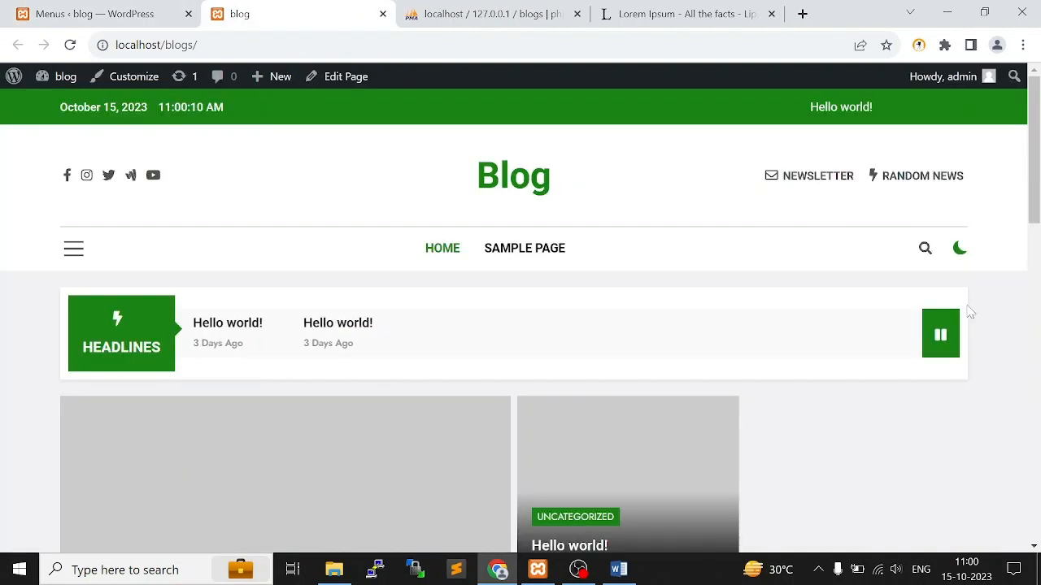
pyautogui.click(54, 11)
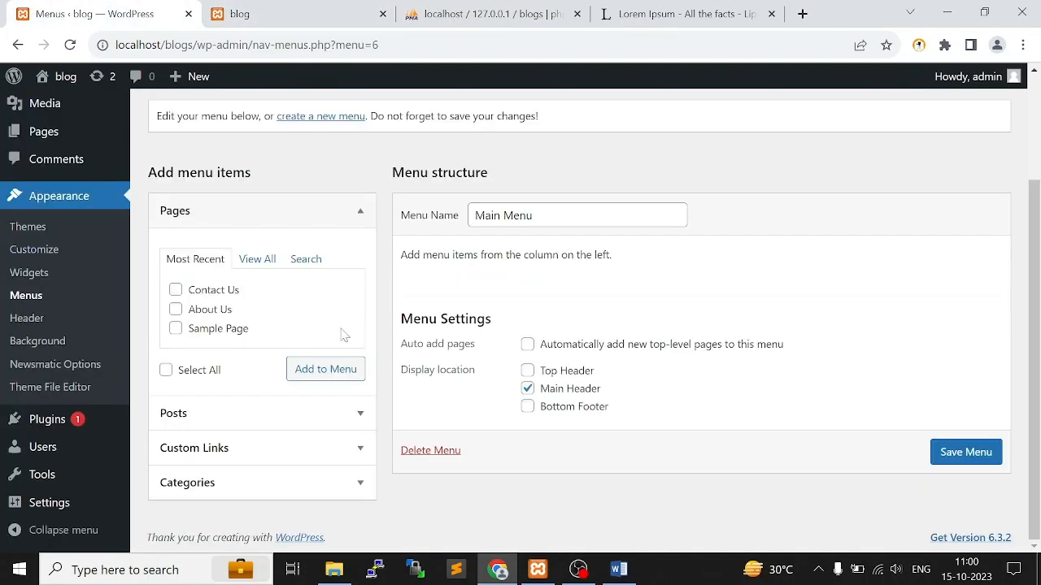
# Add the Home, About Us and Contact Us pages to Main Menu, choosing them from the list of all pages
pyautogui.click(176, 289)
pyautogui.click(258, 260)
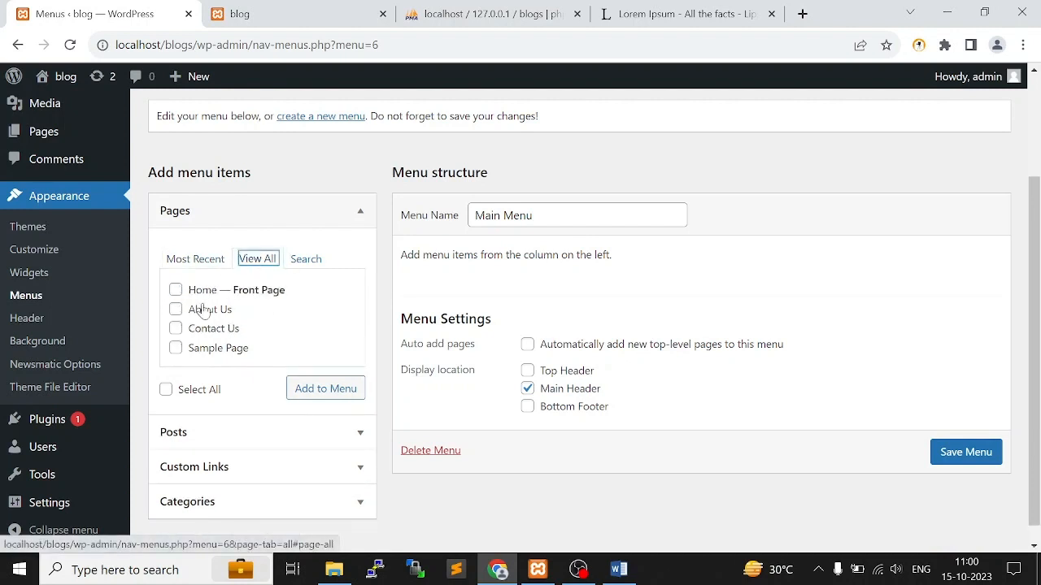
pyautogui.click(175, 290)
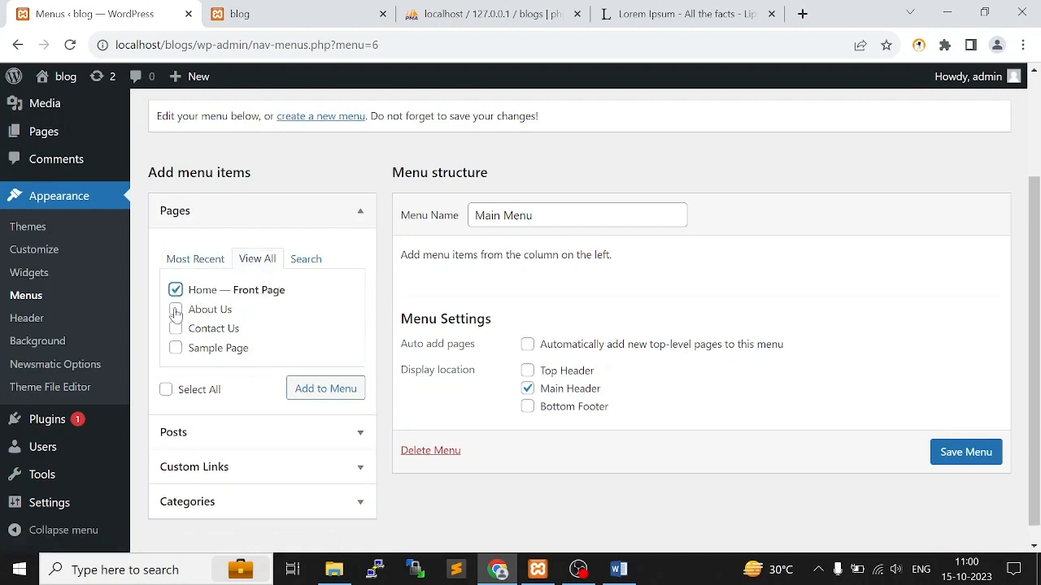
pyautogui.click(175, 311)
pyautogui.click(175, 328)
pyautogui.click(354, 394)
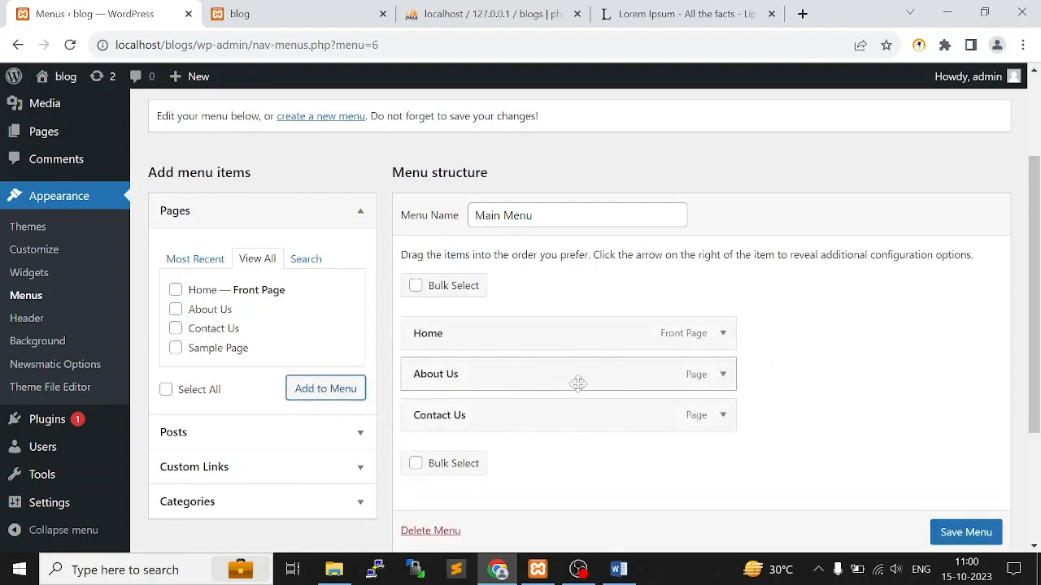
# Add a custom link labelled "Blogs" with the URL "#" to Main Menu
pyautogui.scroll(-1, 578, 384)
pyautogui.scroll(1, 577, 386)
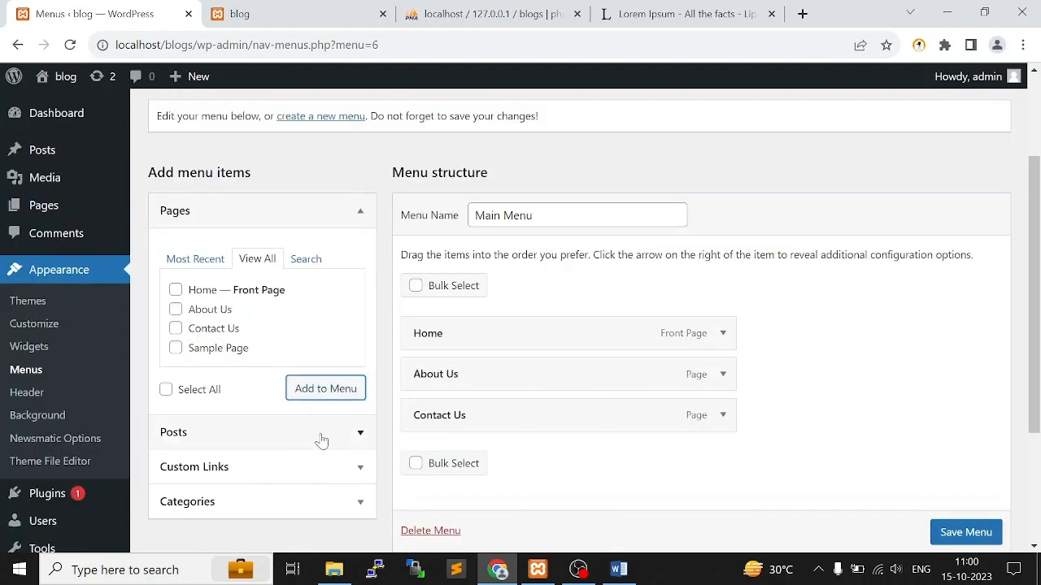
pyautogui.click(284, 466)
pyautogui.click(228, 333)
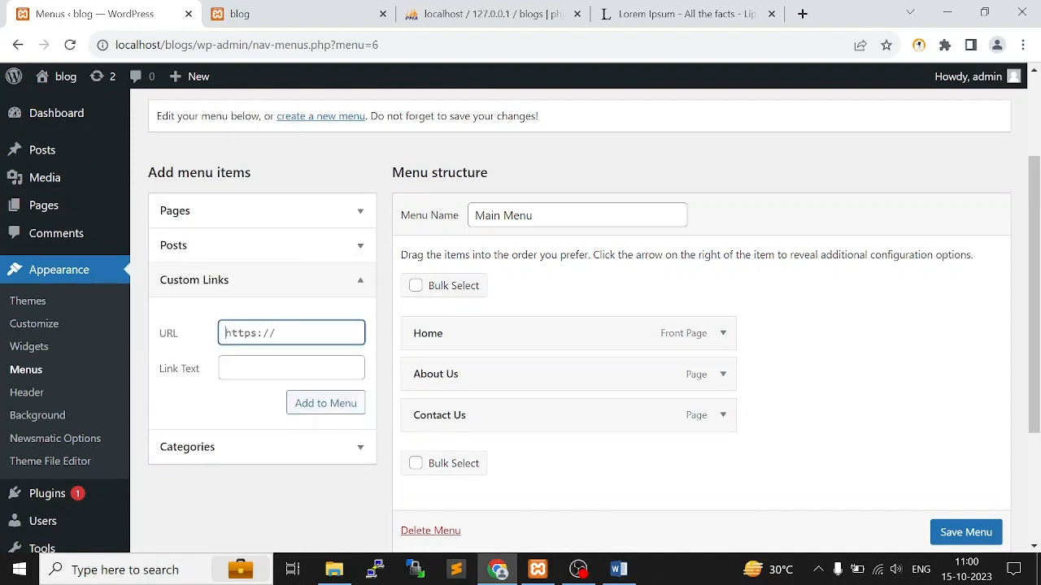
pyautogui.write('#')
pyautogui.press('Tab')
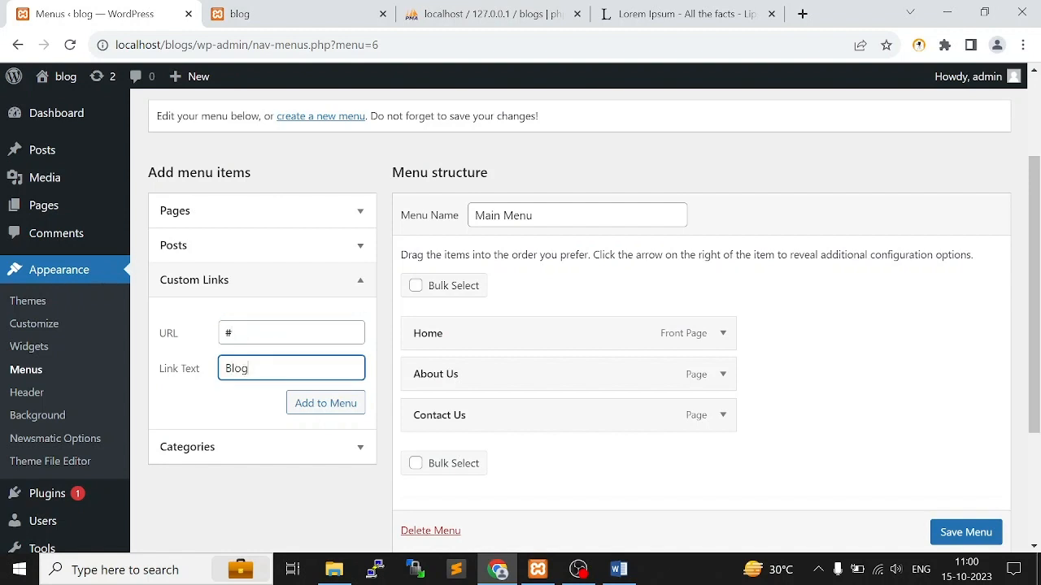
pyautogui.write('Blogs')
pyautogui.click(332, 403)
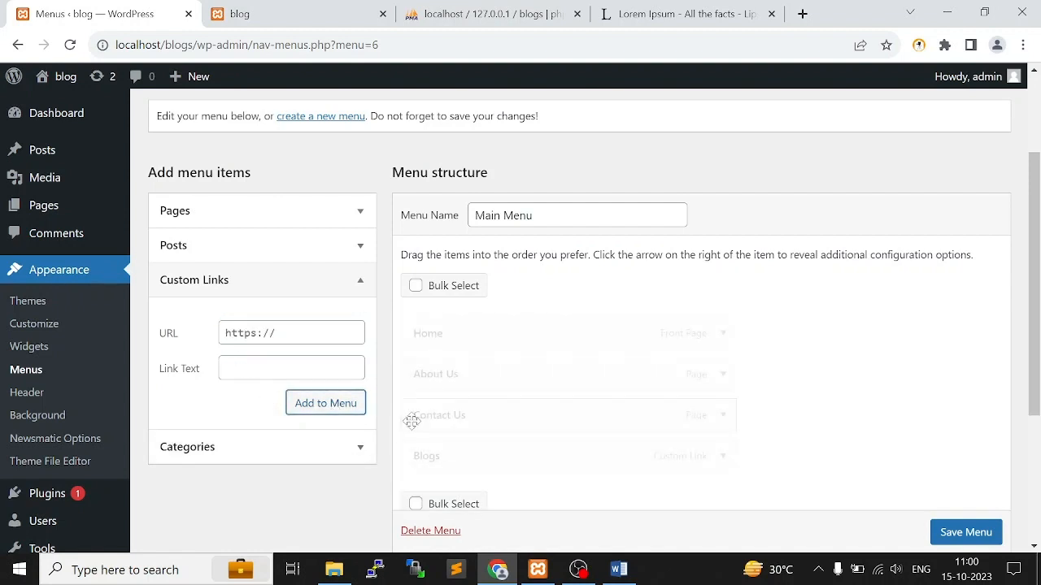
# Reorder Main Menu so that the Blogs item sits between About Us and Contact Us
pyautogui.scroll(-1, 504, 466)
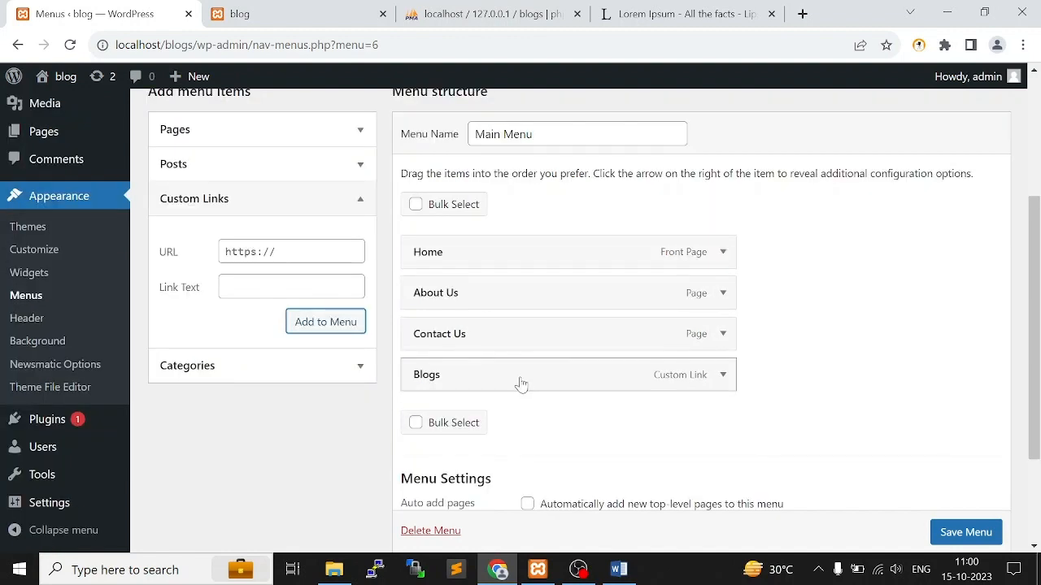
pyautogui.moveTo(520, 385); pyautogui.dragTo(521, 343)
pyautogui.scroll(-1, 776, 412)
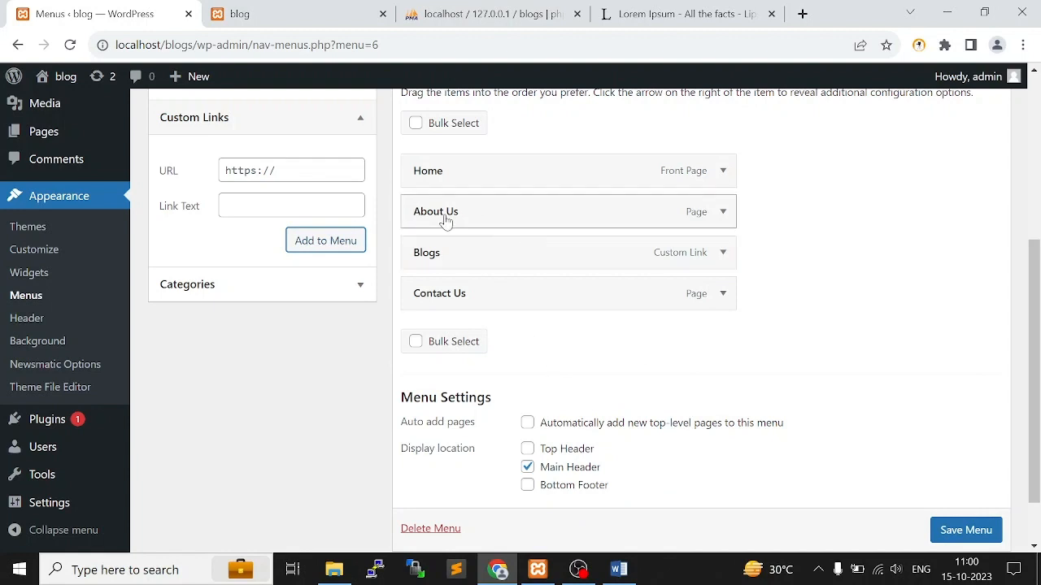
# Add a custom link labelled "Who we are" with the URL "#" to Main Menu
pyautogui.scroll(3, 446, 221)
pyautogui.click(226, 415)
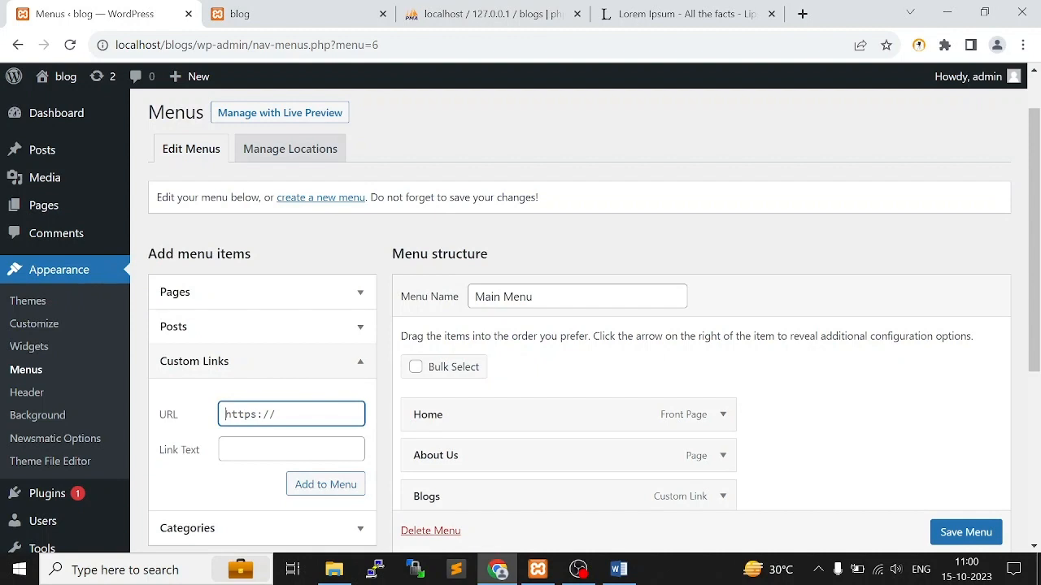
pyautogui.hotkey('ctrl', 'a')
pyautogui.write('#')
pyautogui.press('Tab')
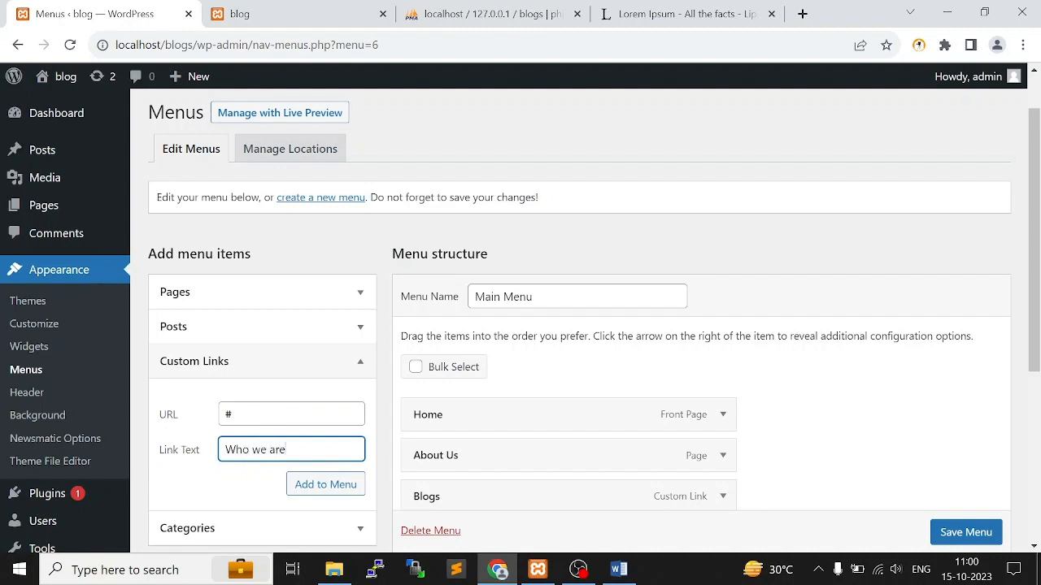
pyautogui.click(320, 488)
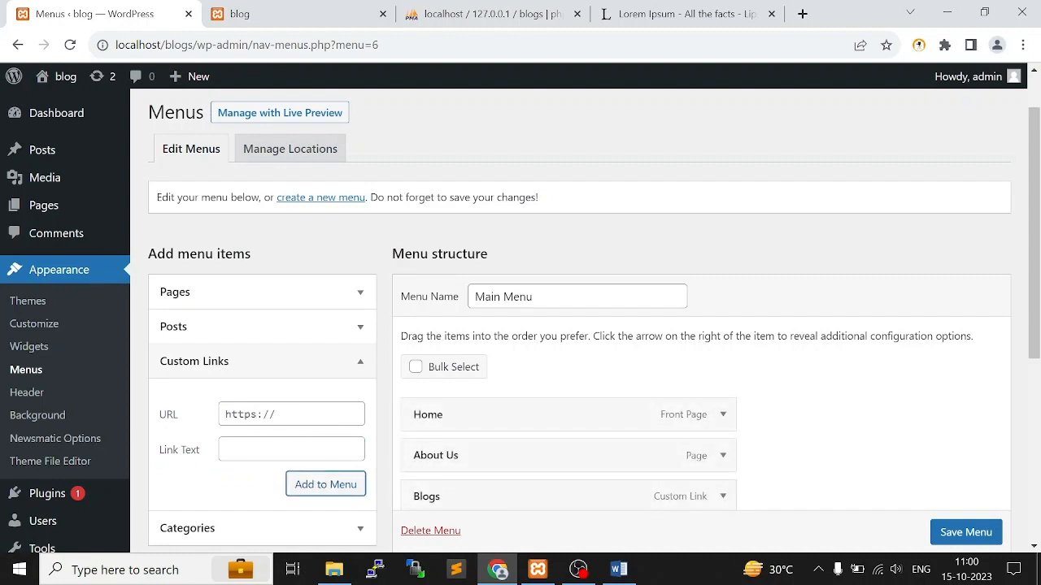
# Add a custom link labelled "What we do ?" with the URL "#" to Main Menu
pyautogui.hotkey('shift', 'Tab')
pyautogui.write('#')
pyautogui.press('Tab')
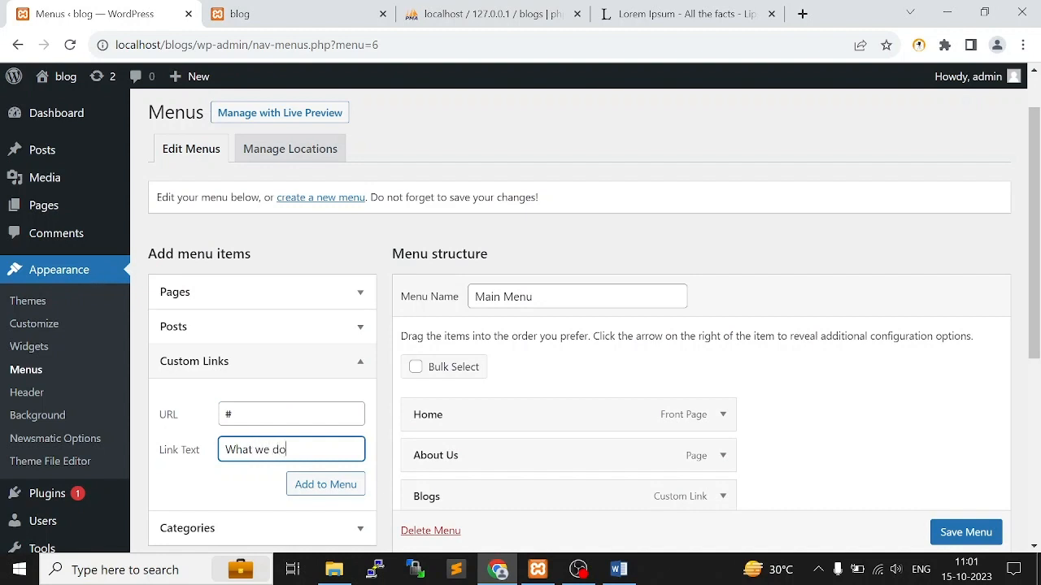
pyautogui.click(329, 488)
# Nest the "Who we are" and "What we do ?" links as sub items under About Us, in that order
pyautogui.scroll(-4, 647, 450)
pyautogui.scroll(2, 634, 444)
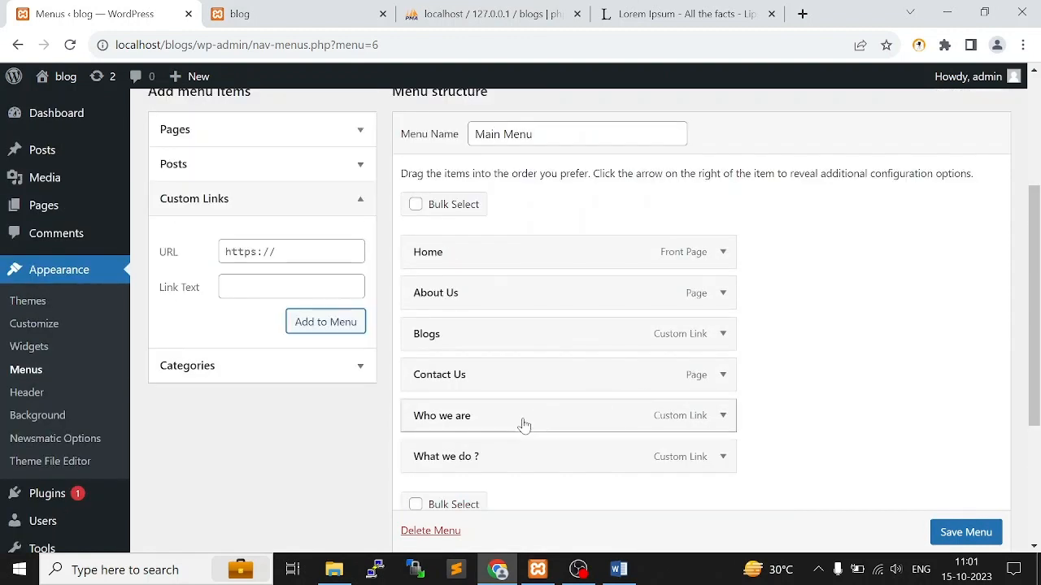
pyautogui.moveTo(494, 419); pyautogui.dragTo(531, 337)
pyautogui.moveTo(536, 467); pyautogui.dragTo(588, 386)
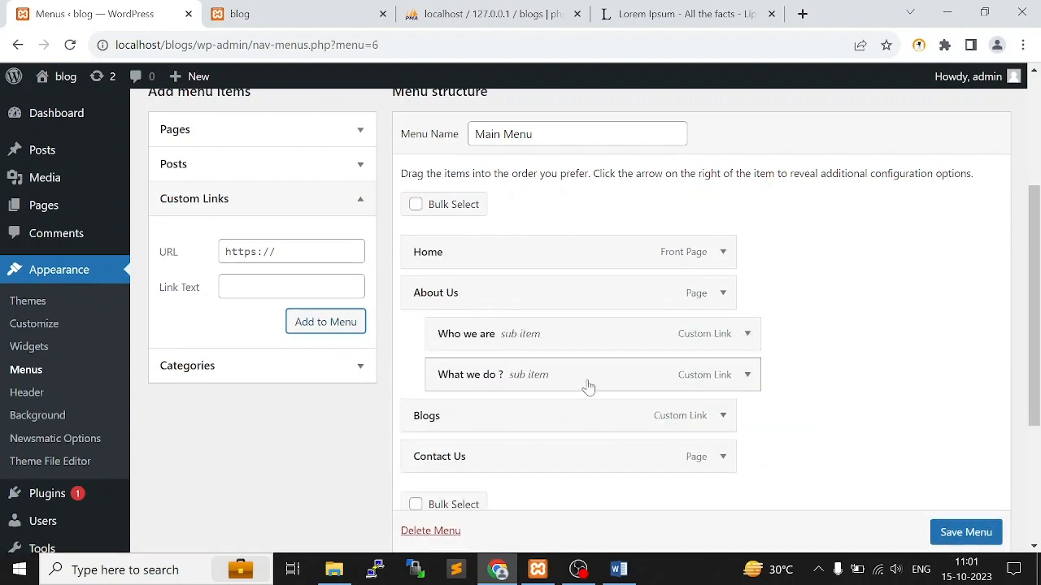
# Change the navigation label of the "Who we are" sub item to "Who we are ?" and collapse its settings
pyautogui.click(748, 334)
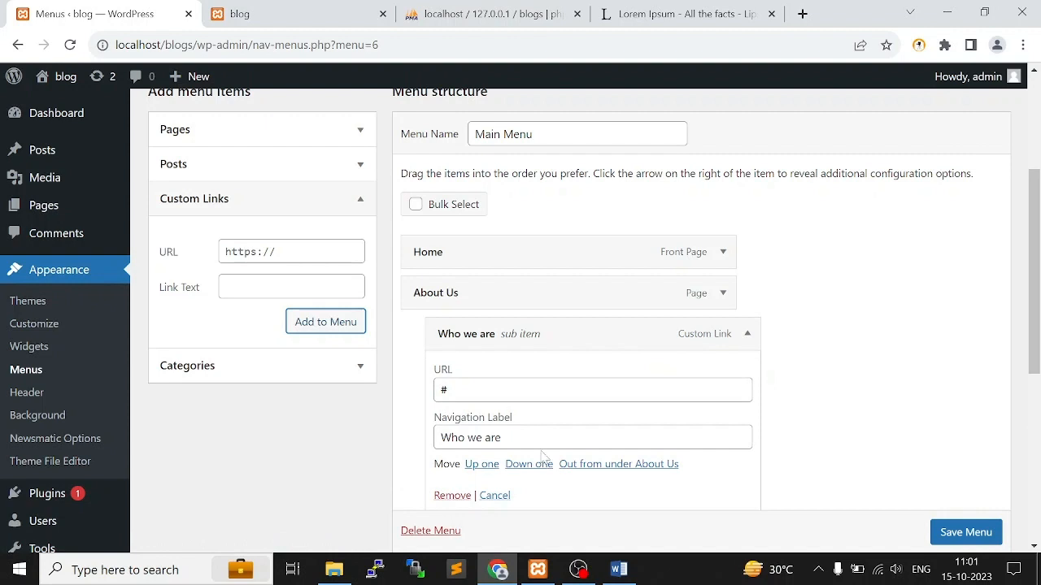
pyautogui.click(561, 439)
pyautogui.write('?')
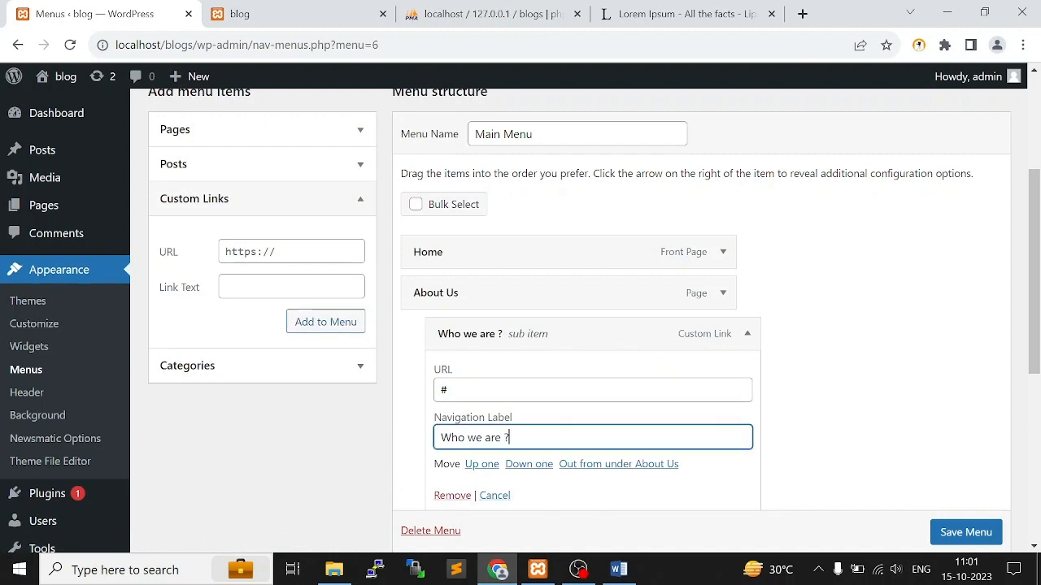
pyautogui.scroll(-3, 642, 365)
pyautogui.scroll(1, 642, 365)
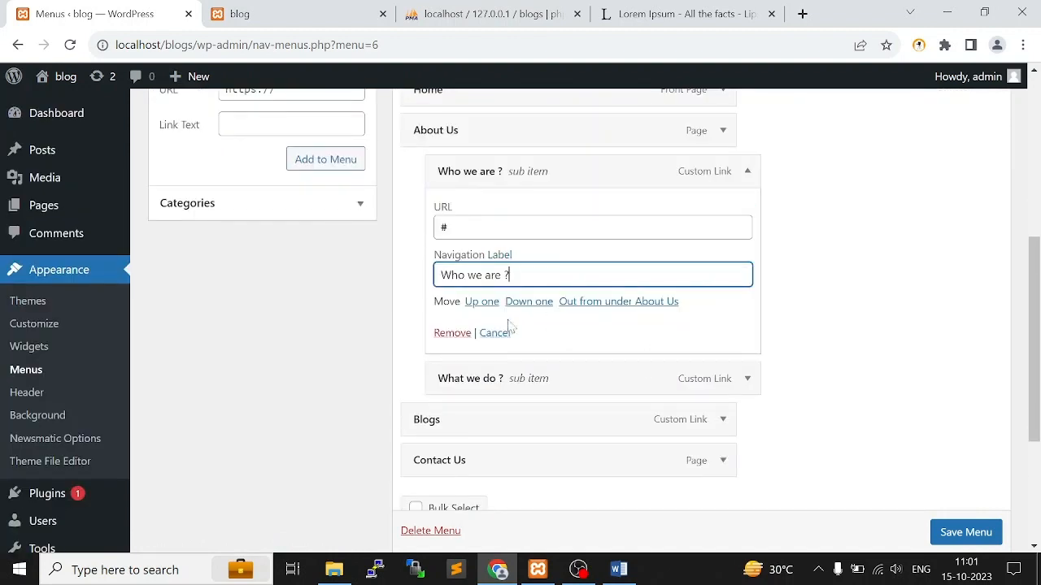
pyautogui.click(745, 173)
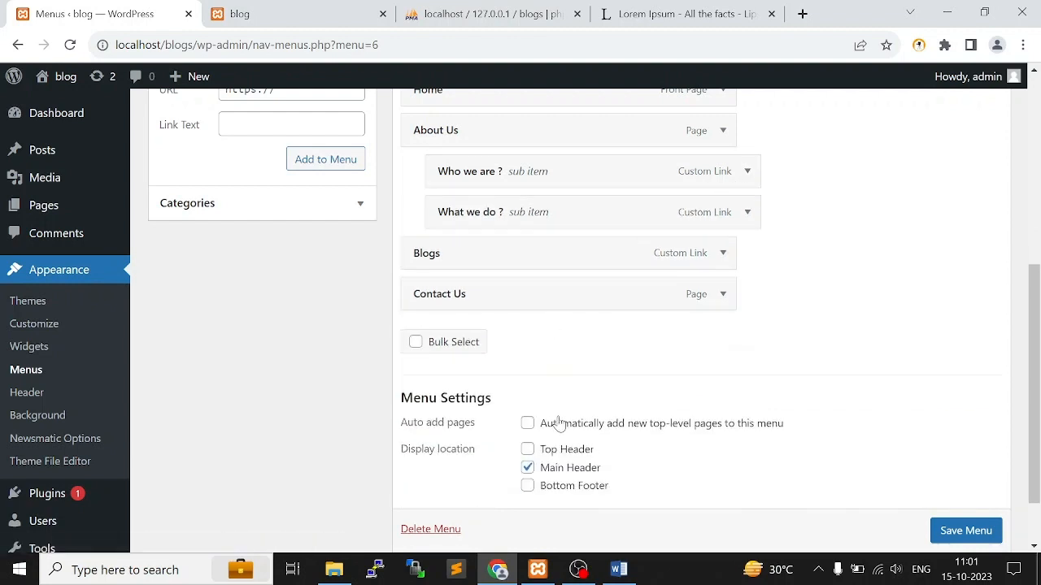
# Save Main Menu with its new custom links and sub items
pyautogui.scroll(-1, 970, 539)
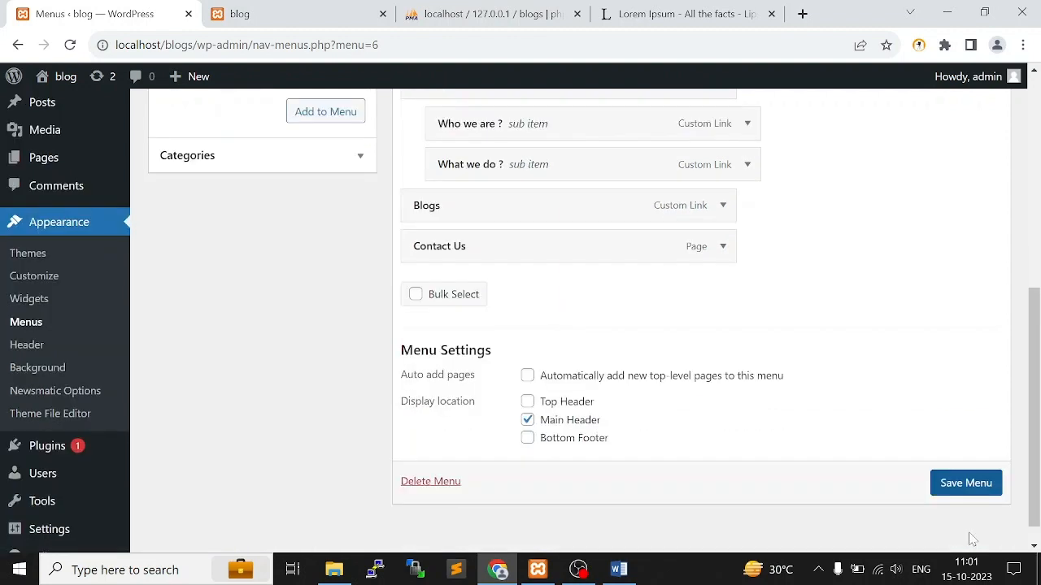
pyautogui.click(965, 483)
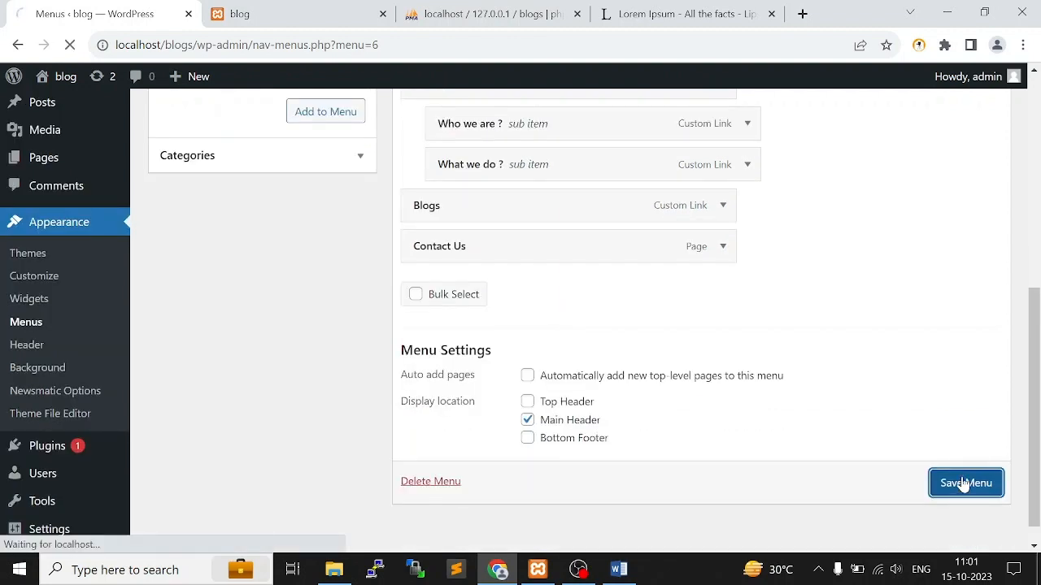
pyautogui.scroll(-2, 524, 358)
pyautogui.scroll(2, 524, 357)
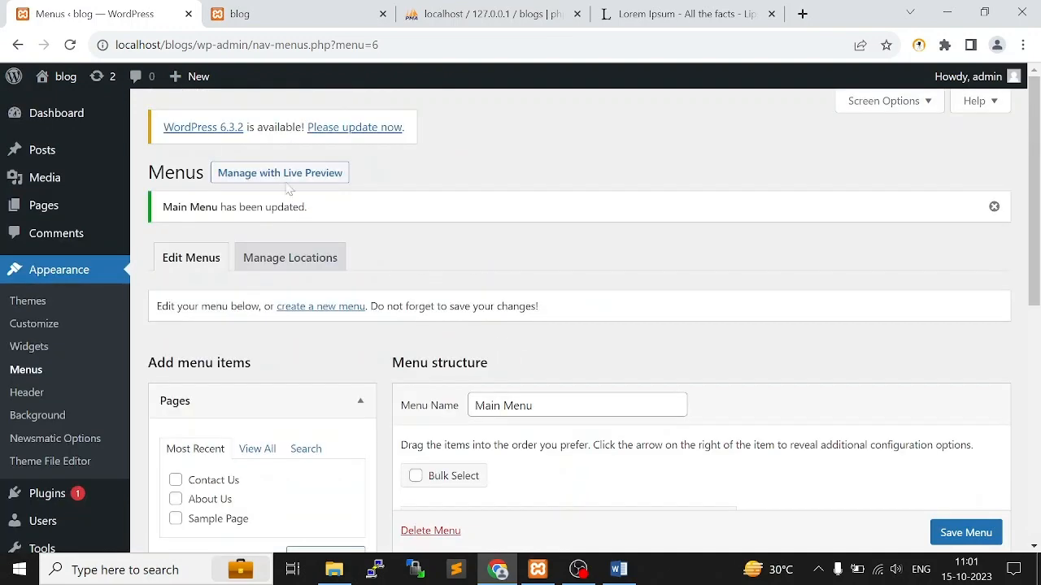
pyautogui.moveTo(160, 208); pyautogui.dragTo(318, 214)
# Reload the live blog, check the header menu's links including the Contact Us page, and return to the home page
pyautogui.click(319, 11)
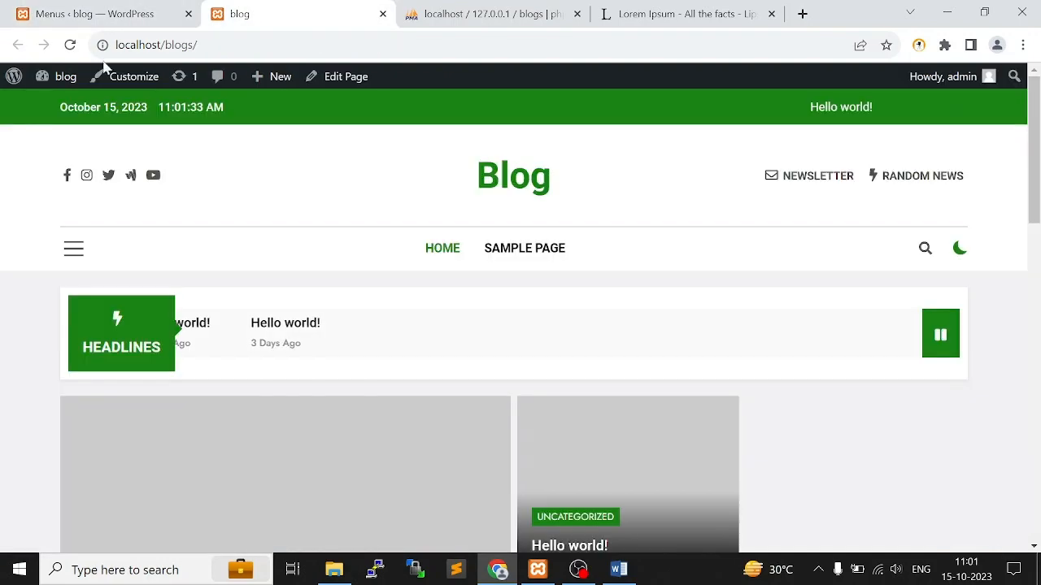
pyautogui.click(77, 46)
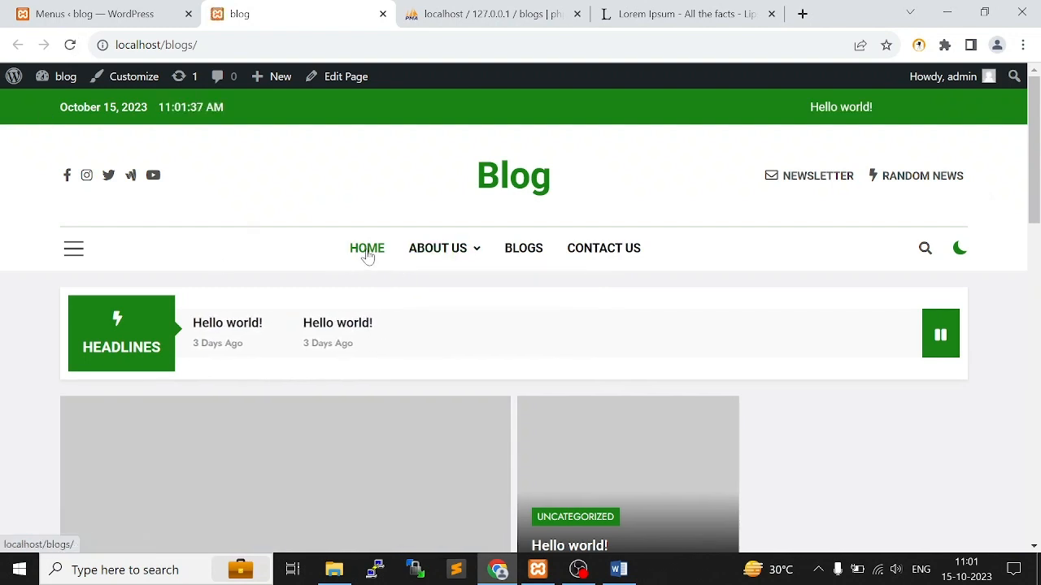
pyautogui.moveTo(434, 248)
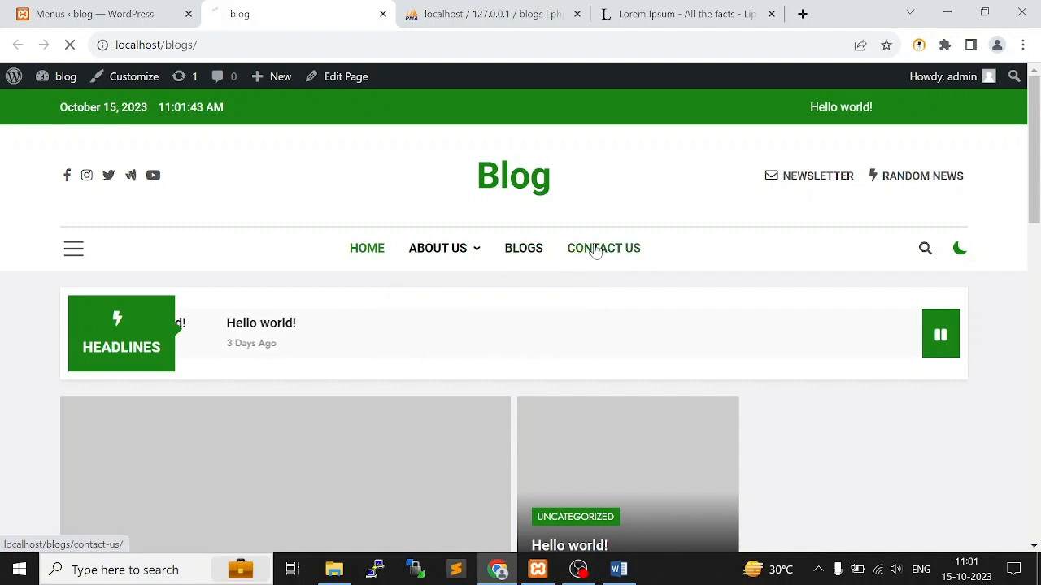
pyautogui.click(596, 250)
pyautogui.scroll(-3, 355, 269)
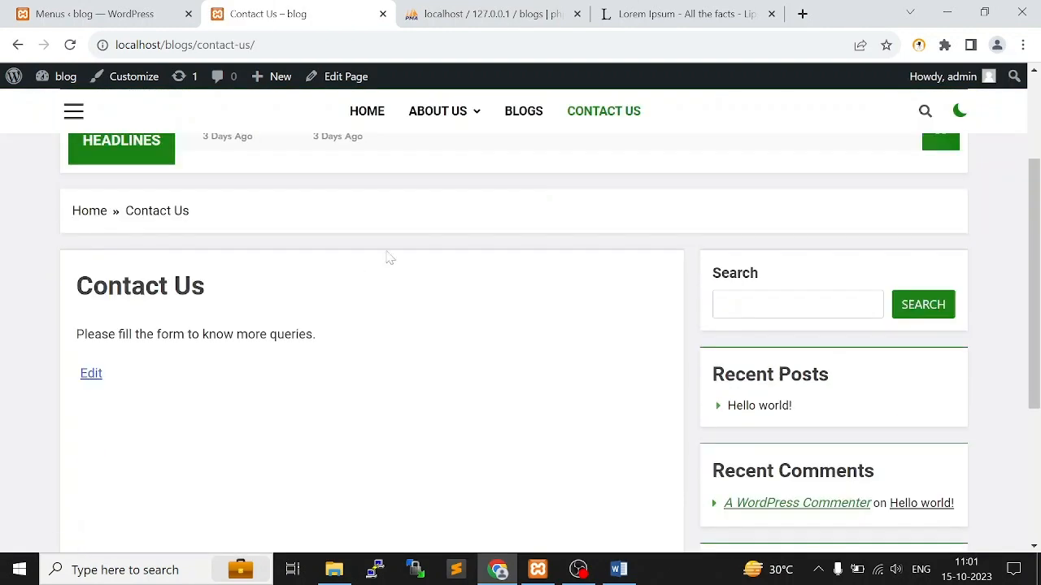
pyautogui.scroll(1, 391, 183)
pyautogui.click(367, 111)
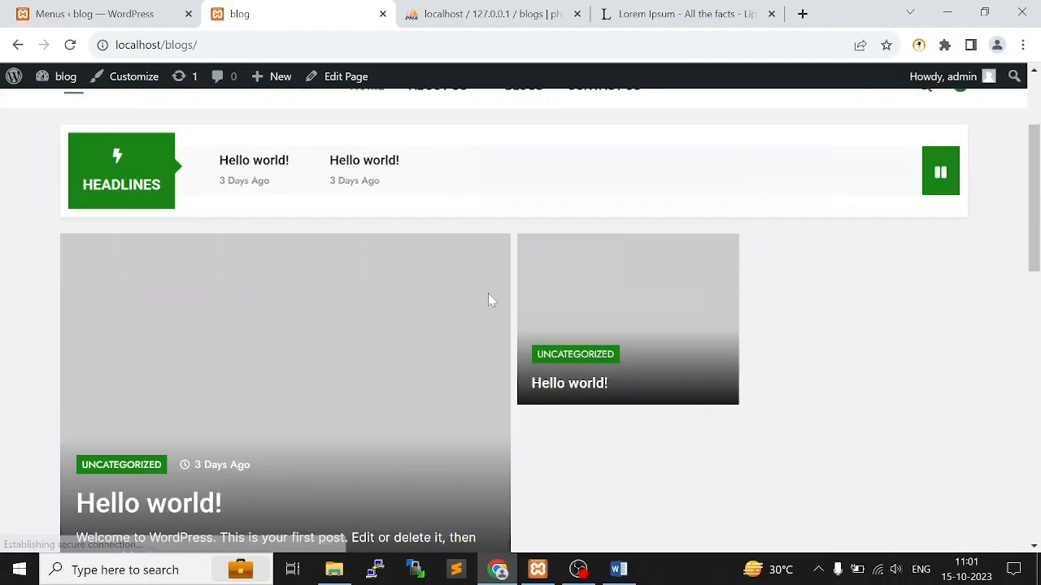
# Examine the featured posts and the Home page text on the live blog
pyautogui.scroll(-3, 391, 297)
pyautogui.scroll(-2, 344, 290)
pyautogui.scroll(5, 344, 290)
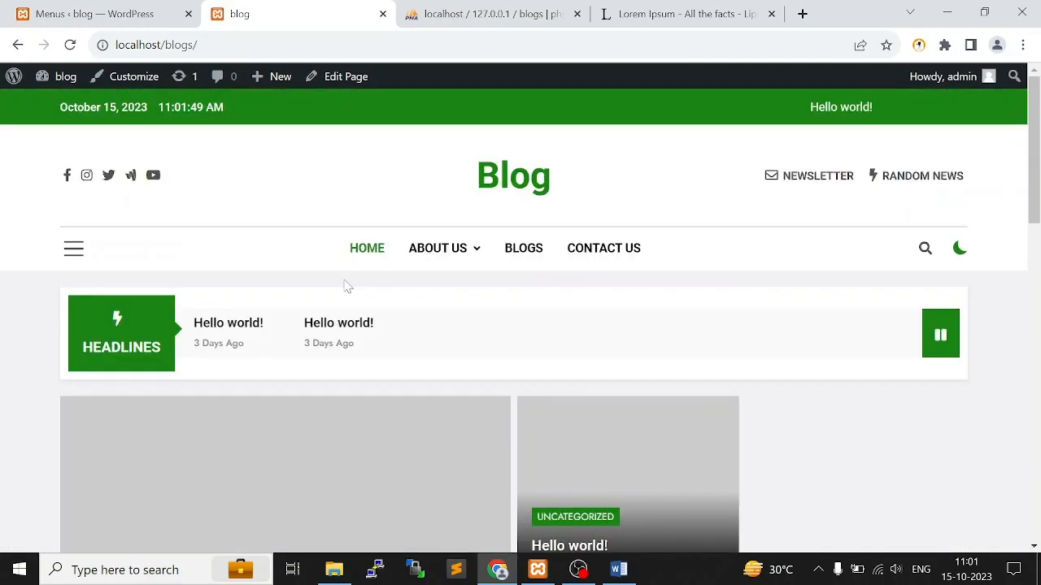
pyautogui.scroll(-3, 391, 301)
pyautogui.scroll(3, 452, 317)
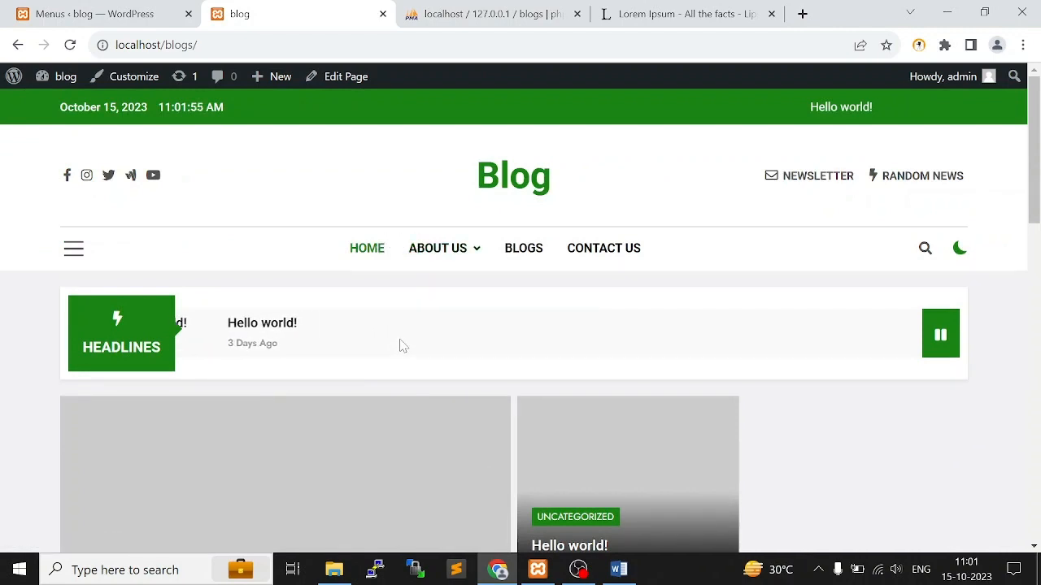
pyautogui.scroll(-3, 401, 341)
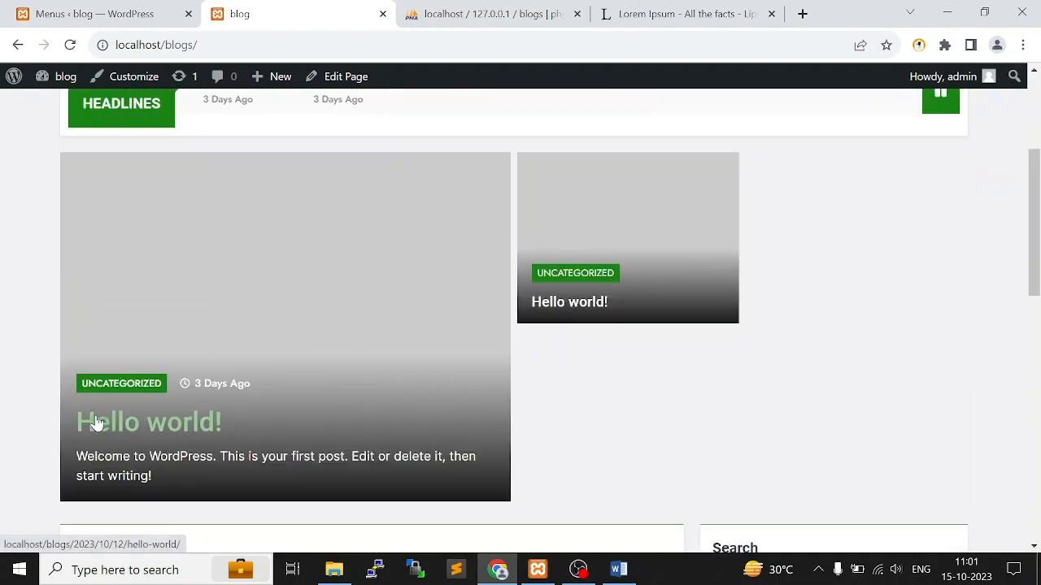
pyautogui.scroll(-3, 618, 288)
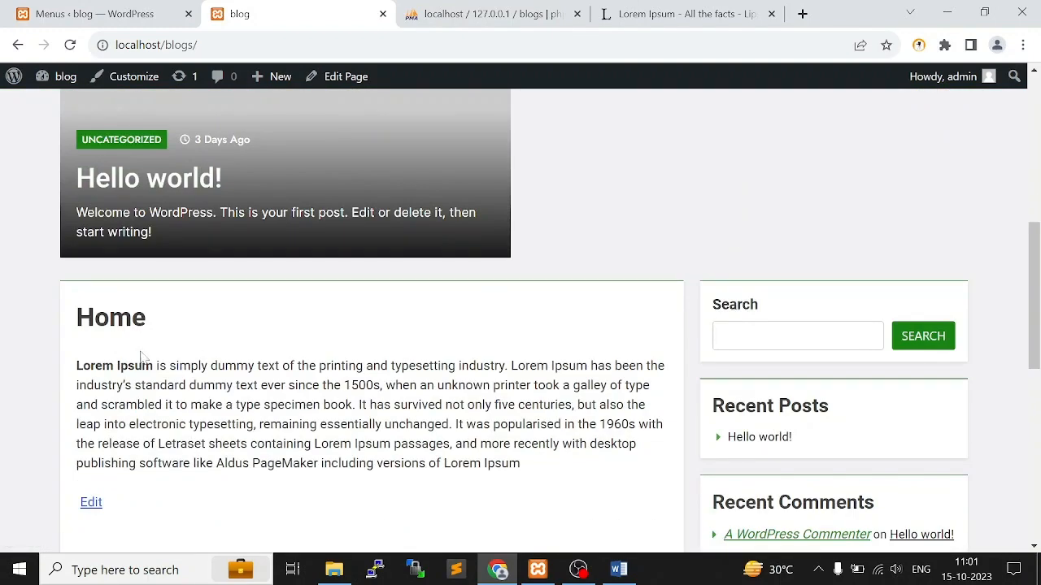
pyautogui.moveTo(77, 338); pyautogui.dragTo(628, 407)
pyautogui.click(319, 343)
pyautogui.scroll(-3, 319, 343)
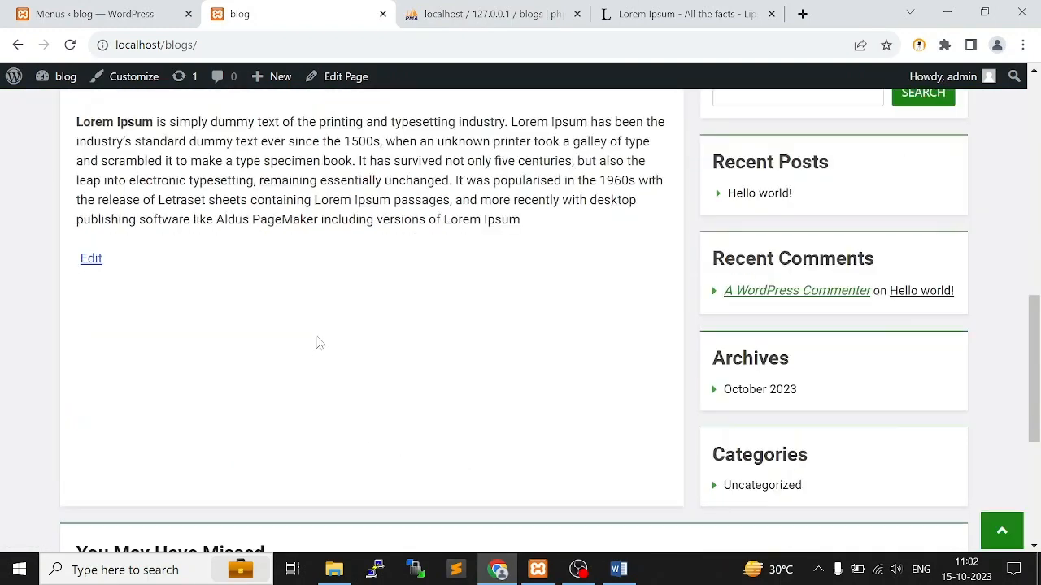
pyautogui.scroll(1, 552, 330)
# Review the home page's sidebar sections from Recent Posts to Categories and the content below them, and return to the menu editor
pyautogui.moveTo(805, 236); pyautogui.dragTo(759, 232)
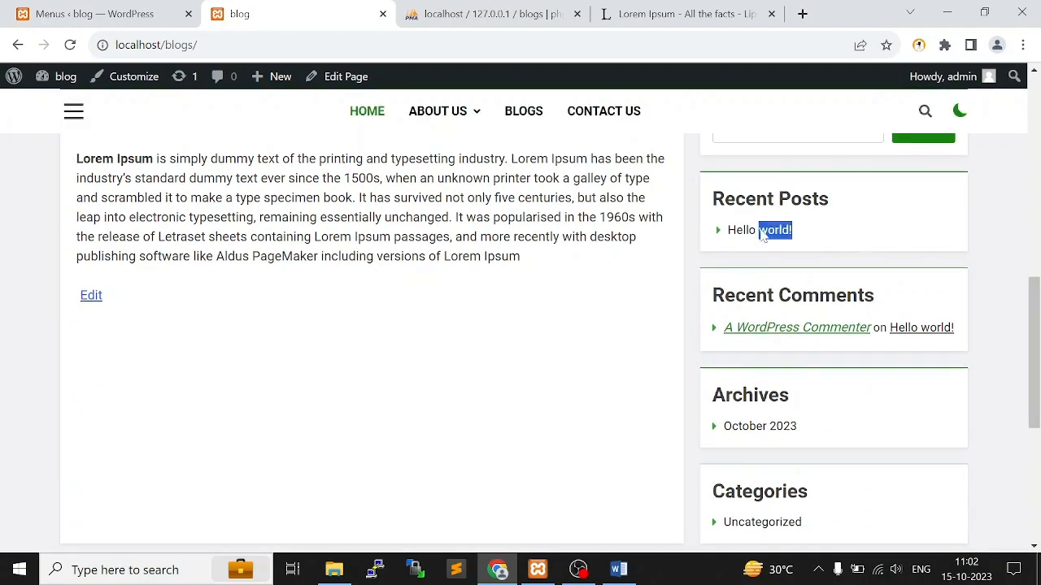
pyautogui.moveTo(930, 318); pyautogui.dragTo(756, 294)
pyautogui.click(798, 414)
pyautogui.moveTo(802, 422); pyautogui.dragTo(724, 396)
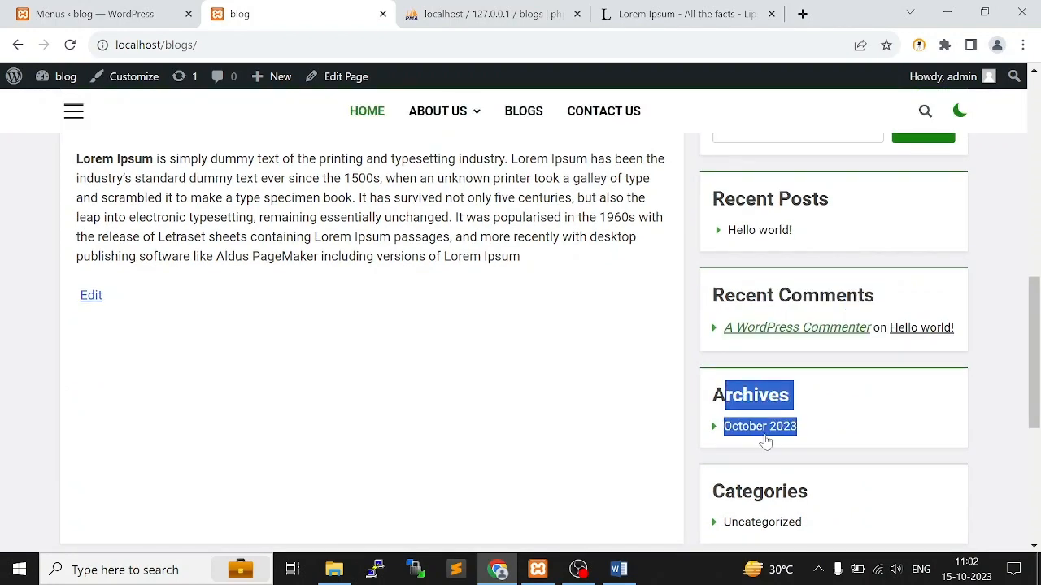
pyautogui.scroll(-1, 767, 440)
pyautogui.moveTo(821, 454); pyautogui.dragTo(709, 455)
pyautogui.scroll(-4, 442, 430)
pyautogui.scroll(3, 809, 378)
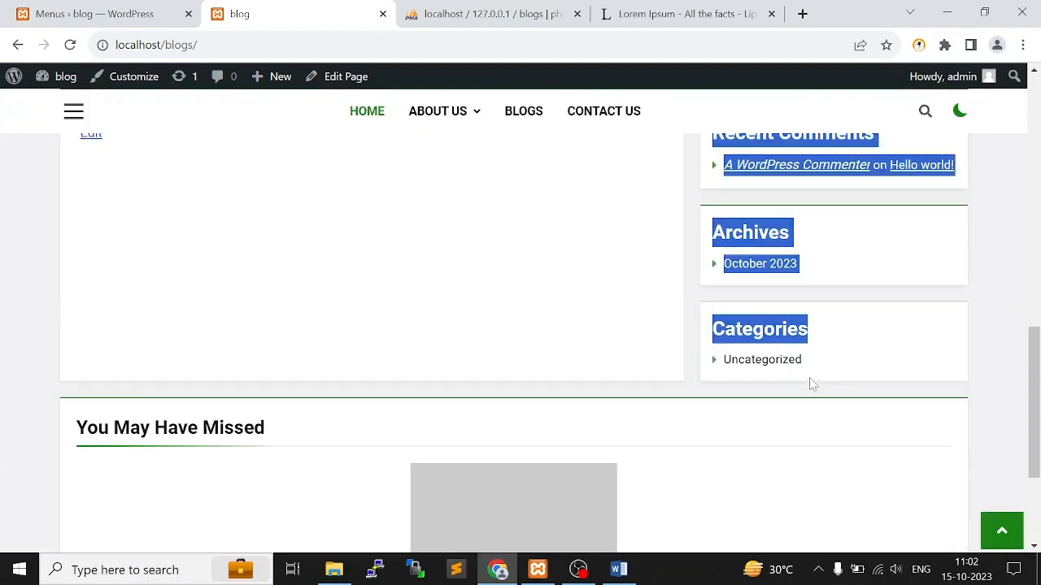
pyautogui.scroll(-2, 572, 397)
pyautogui.scroll(-1, 699, 488)
pyautogui.scroll(1, 590, 441)
pyautogui.scroll(20, 592, 449)
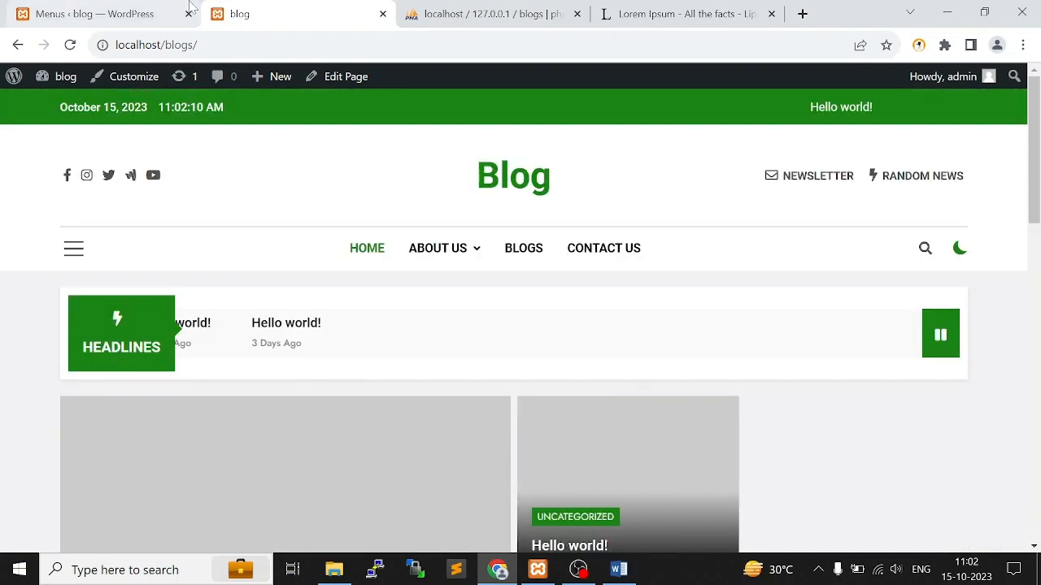
pyautogui.click(190, 6)
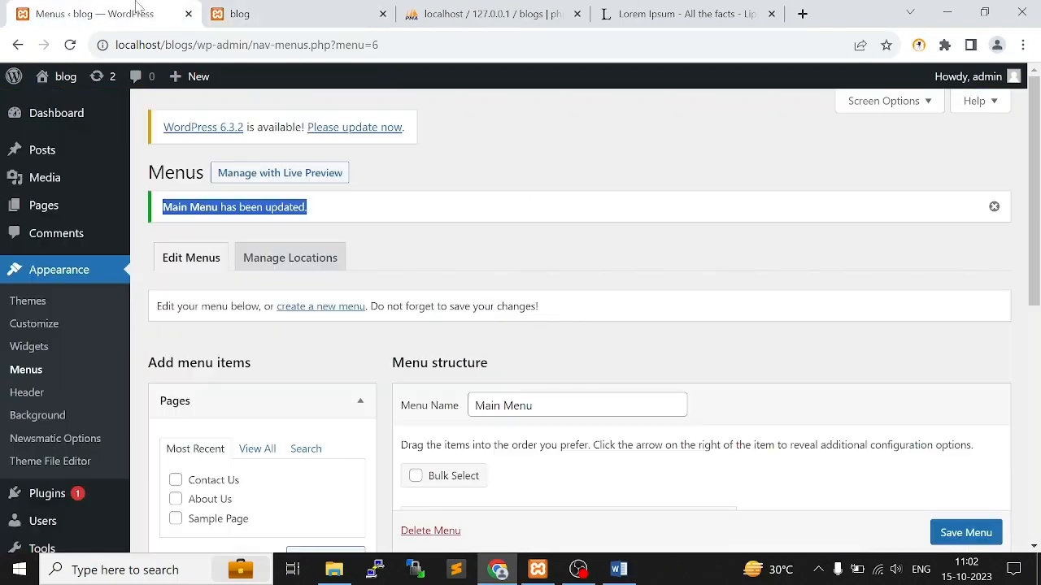
pyautogui.moveTo(57, 207)
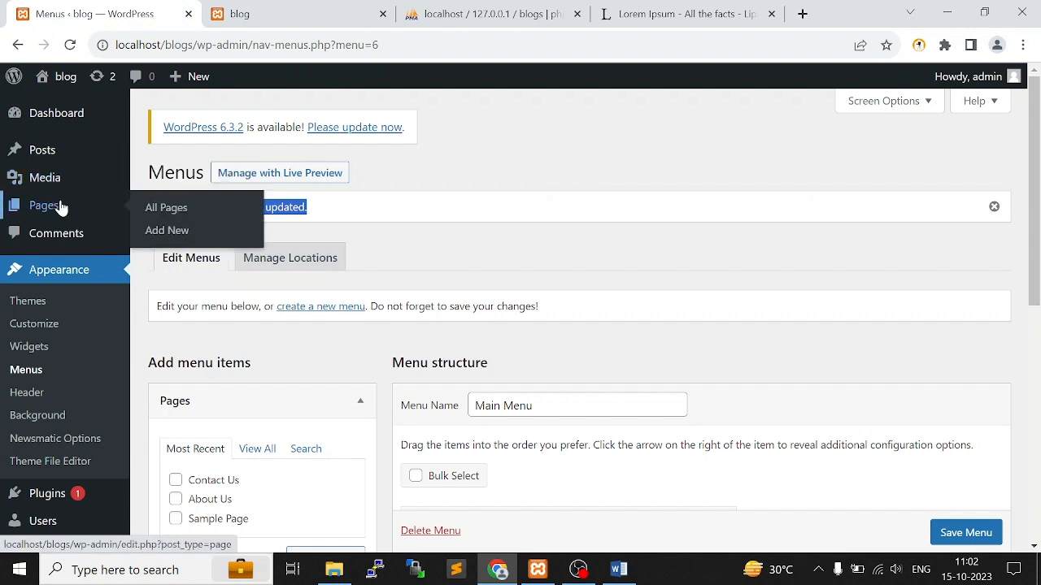
# Open the list of posts and compare its published Hello world! post with the live blog
pyautogui.click(43, 153)
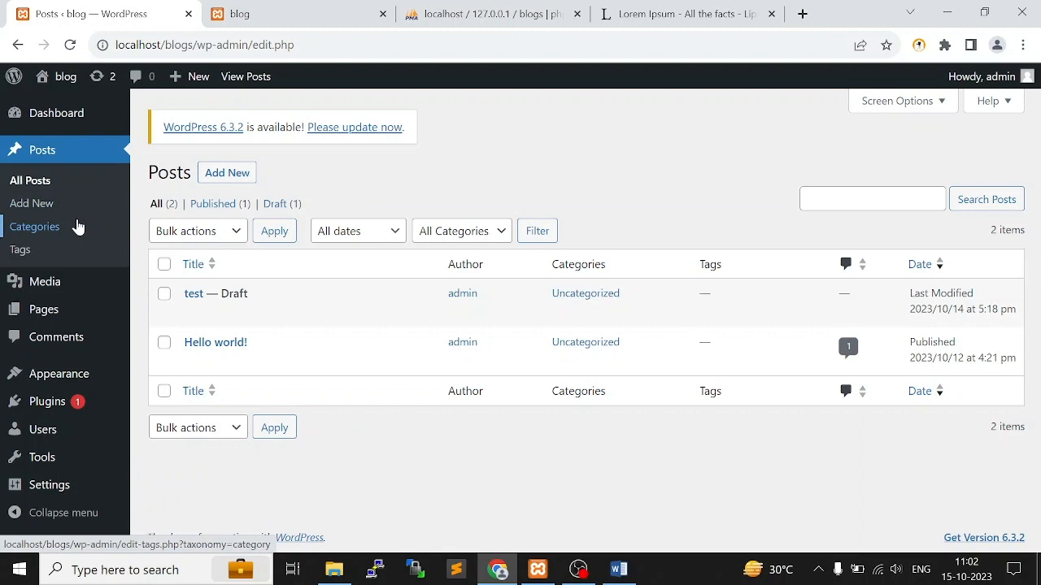
pyautogui.moveTo(177, 342); pyautogui.dragTo(299, 336)
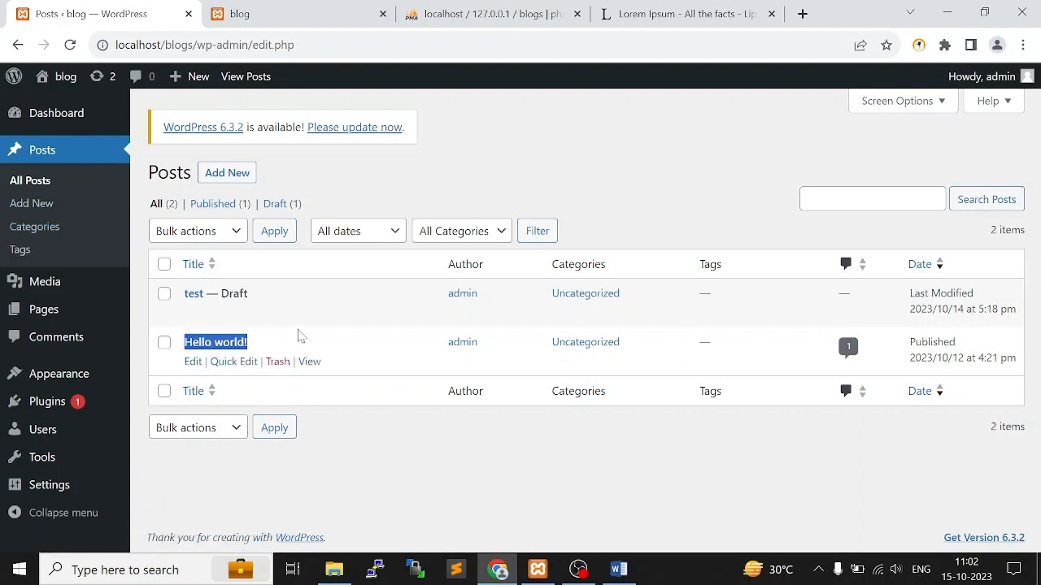
pyautogui.click(309, 14)
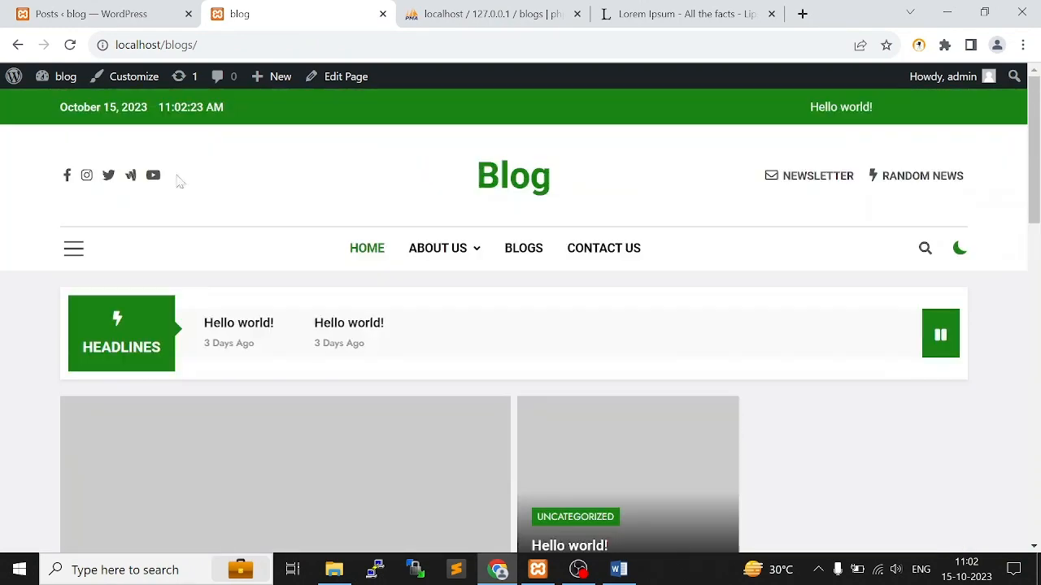
pyautogui.click(122, 14)
# Move the draft post "test" to the trash, delete it permanently, and return to the list of all posts
pyautogui.moveTo(295, 305); pyautogui.dragTo(166, 294)
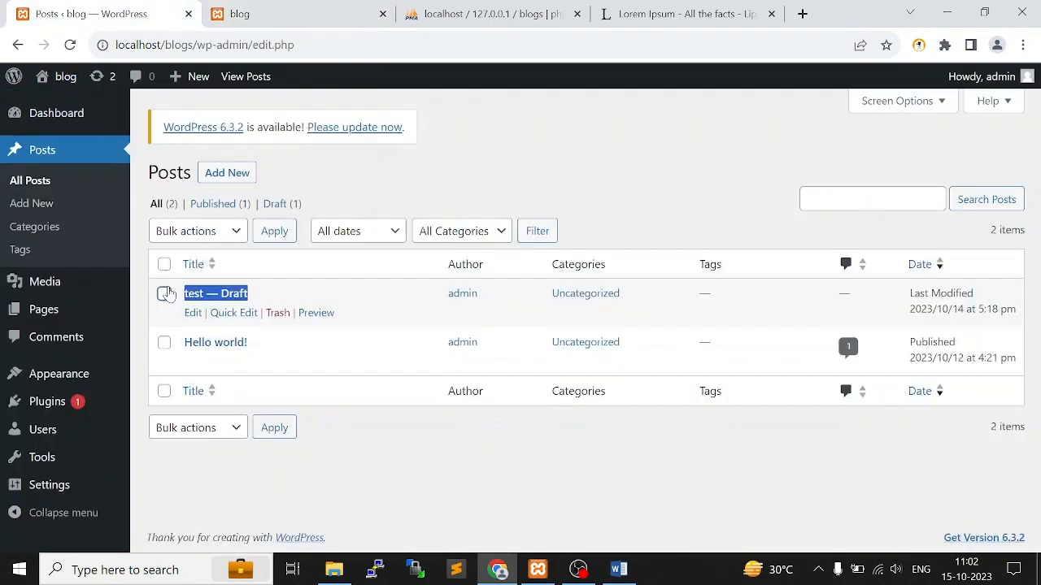
pyautogui.click(277, 313)
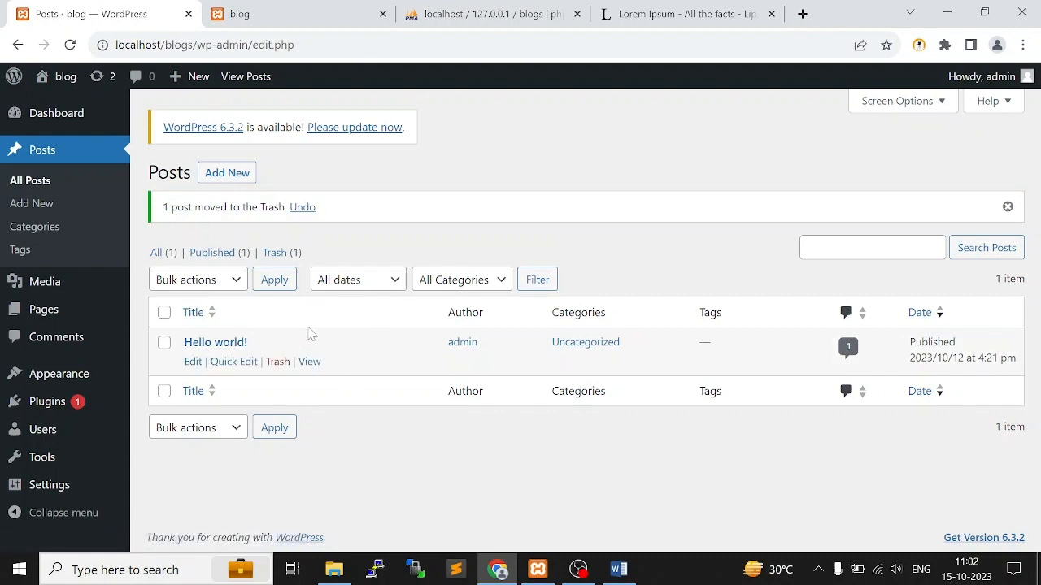
pyautogui.click(276, 253)
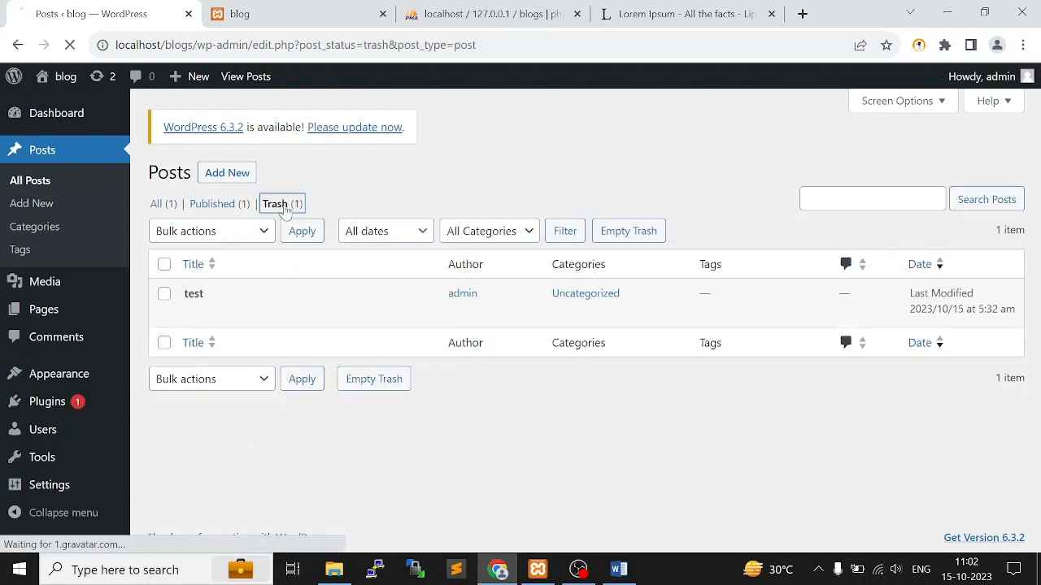
pyautogui.click(272, 319)
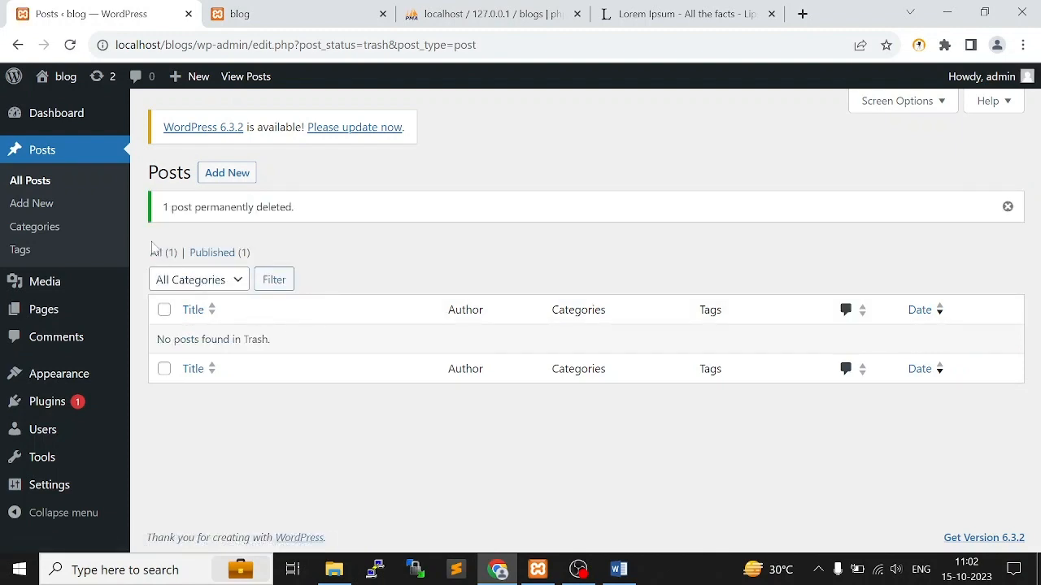
pyautogui.click(161, 255)
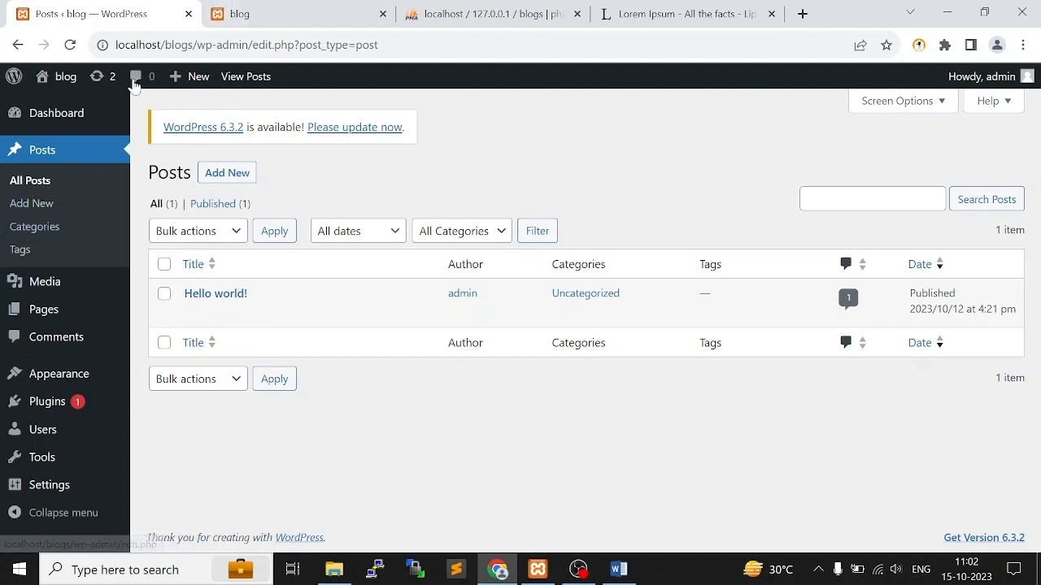
# Open the Uncategorized post category for editing and rename it Latest Blogs
pyautogui.click(38, 234)
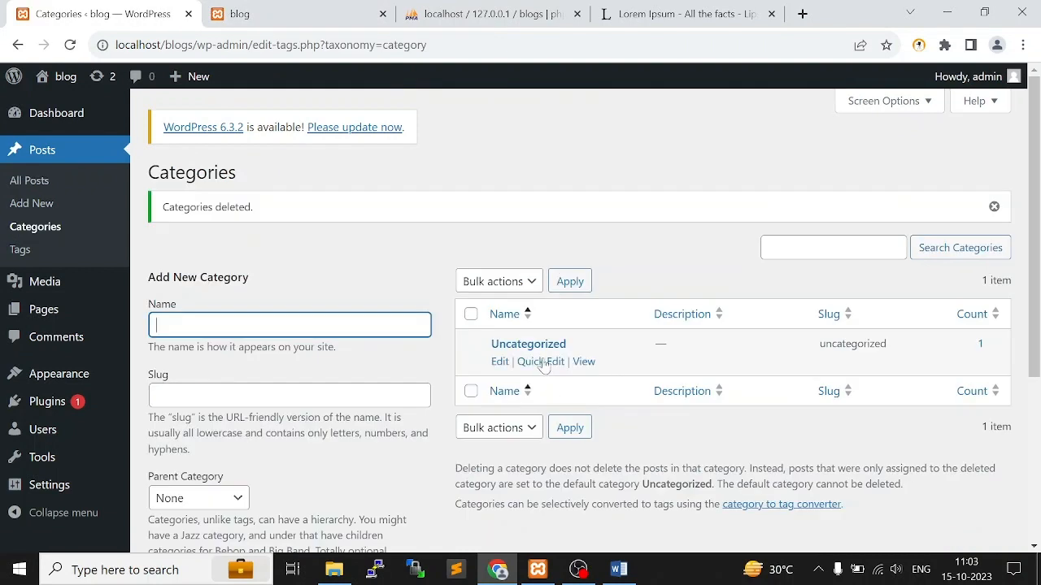
pyautogui.click(497, 362)
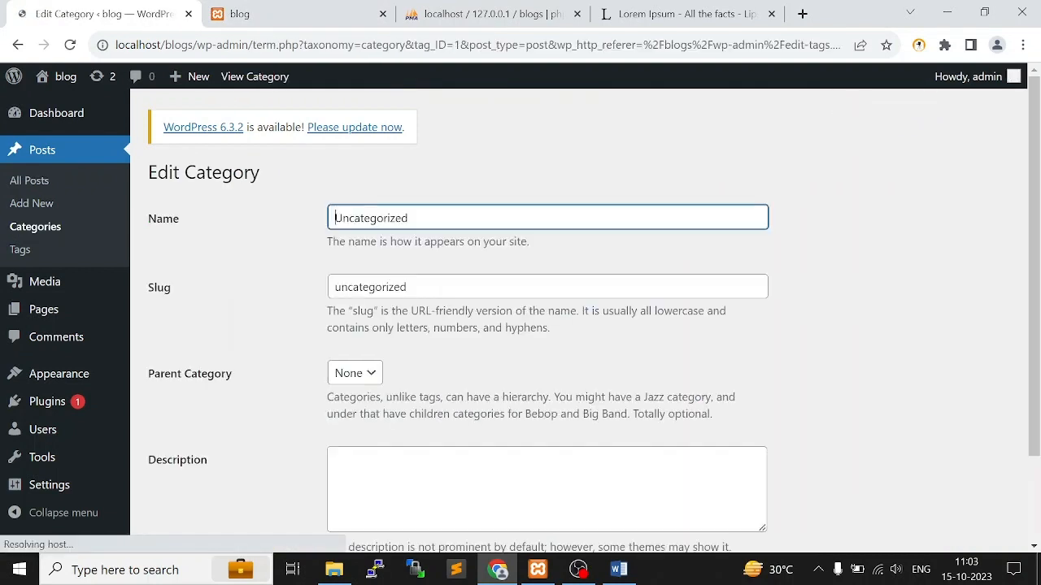
pyautogui.hotkey('ctrl', 'a')
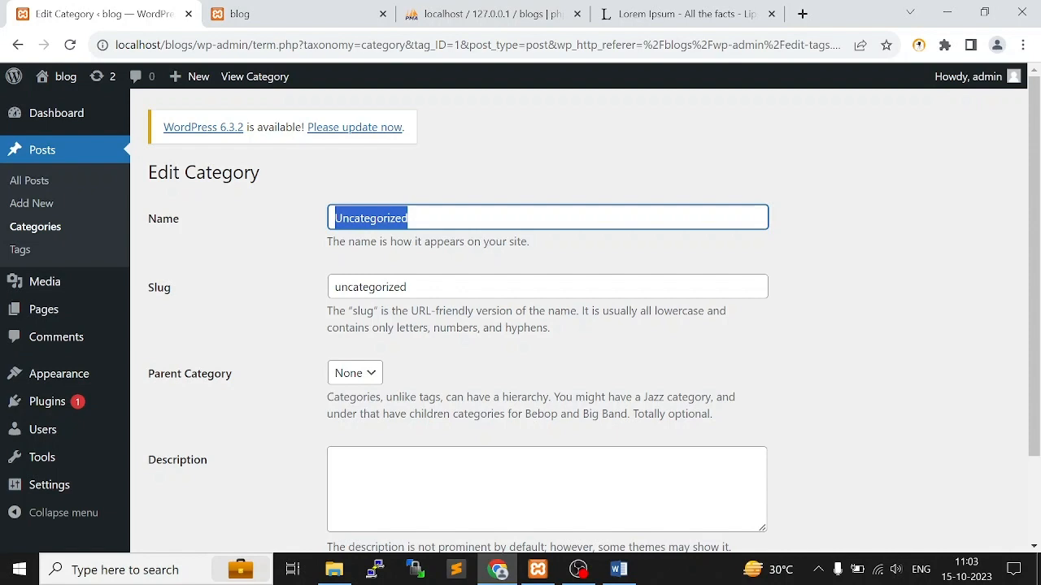
pyautogui.write('Latest Blogs')
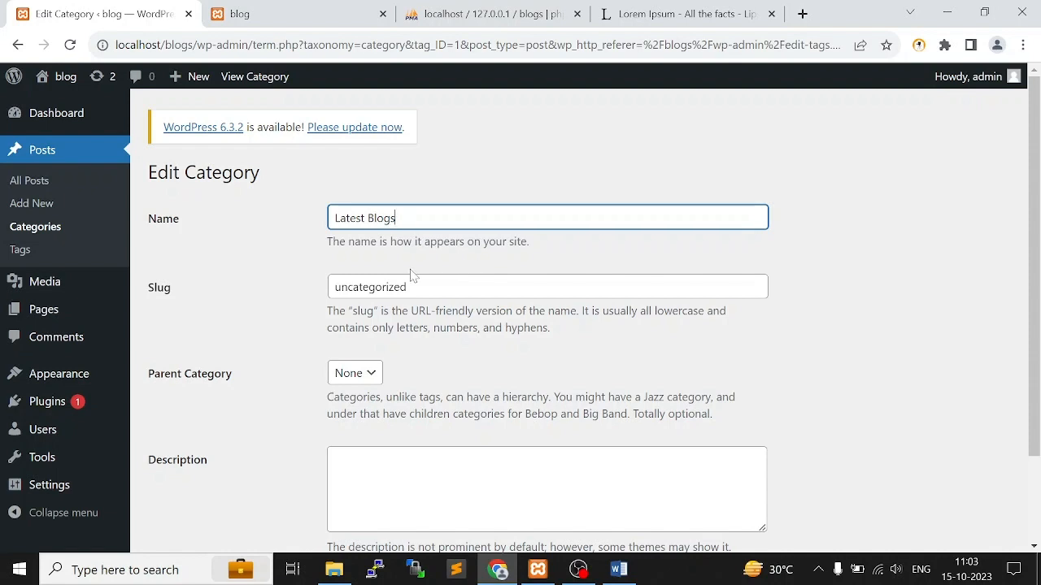
# Set the category's slug to latest_blogs, save the update without a parent or description, and return to the categories list
pyautogui.moveTo(413, 278); pyautogui.dragTo(304, 288)
pyautogui.write('la')
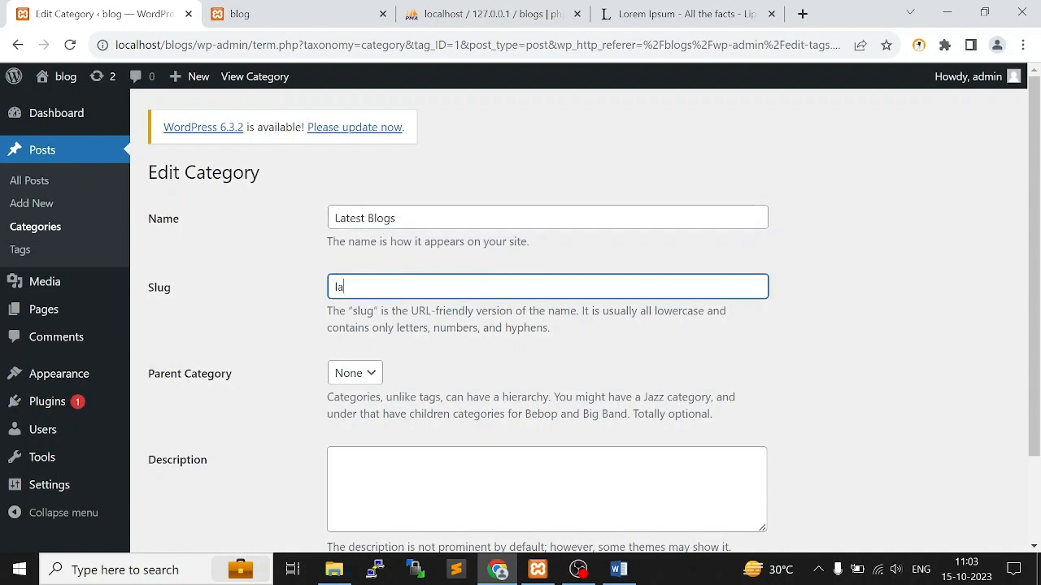
pyautogui.write('test_blogs')
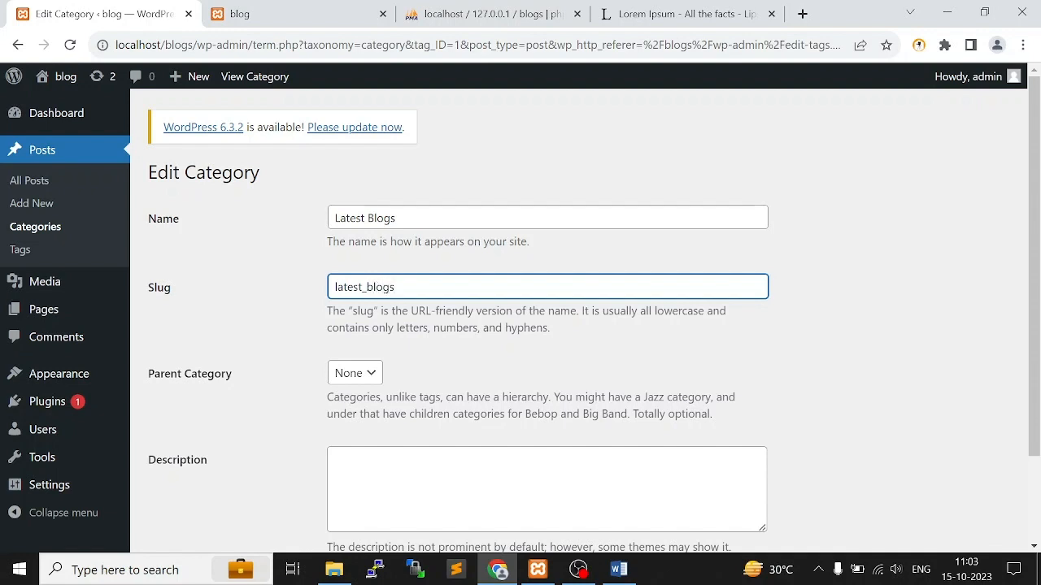
pyautogui.scroll(-2, 366, 334)
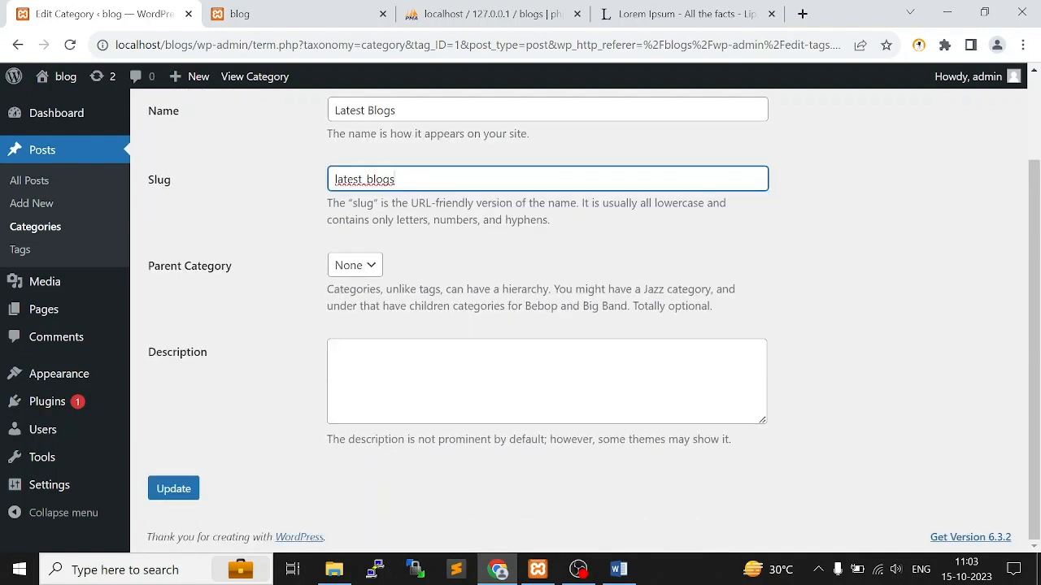
pyautogui.click(366, 266)
pyautogui.click(364, 373)
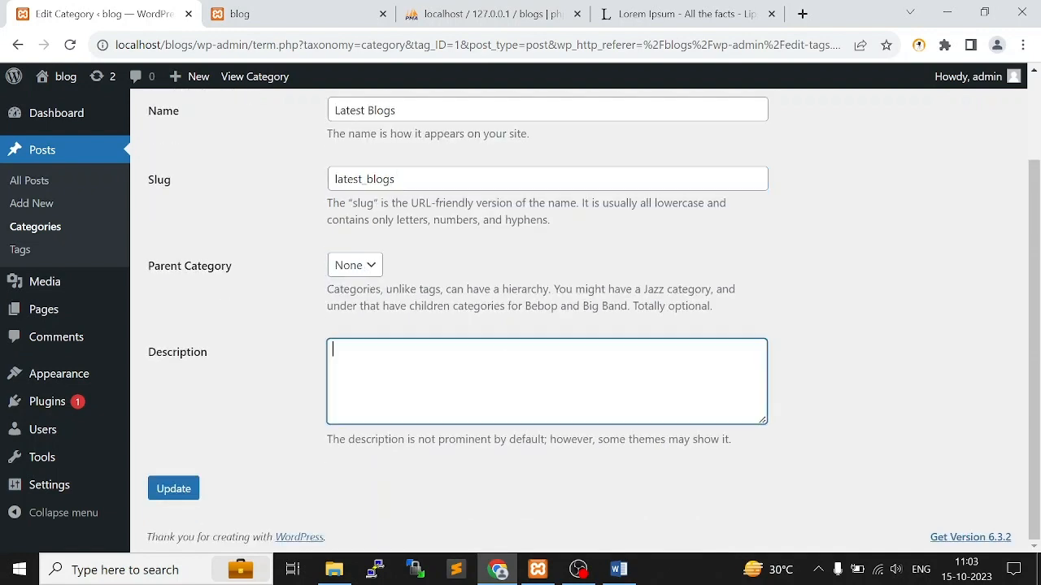
pyautogui.click(173, 490)
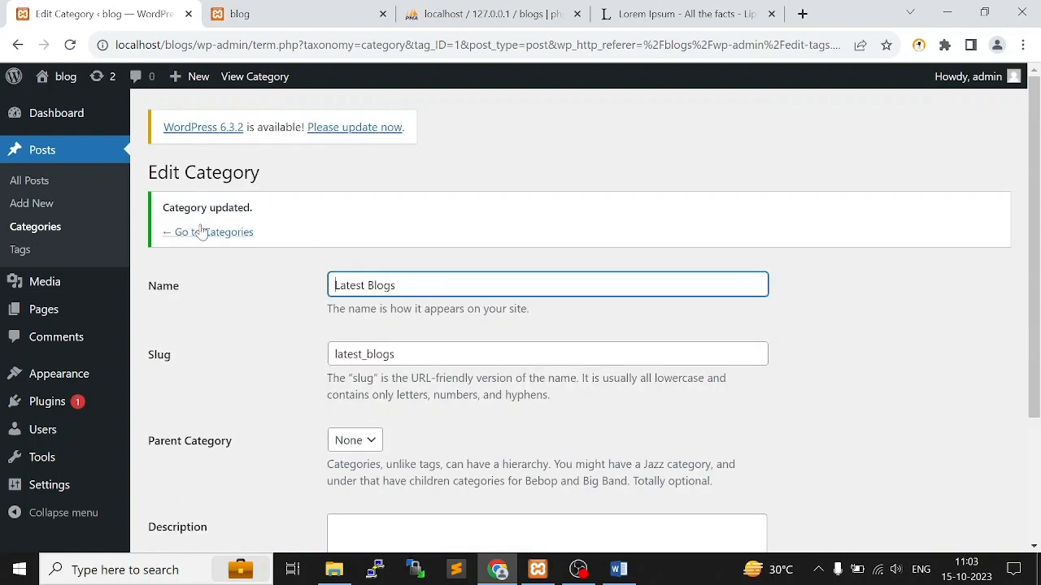
pyautogui.click(202, 233)
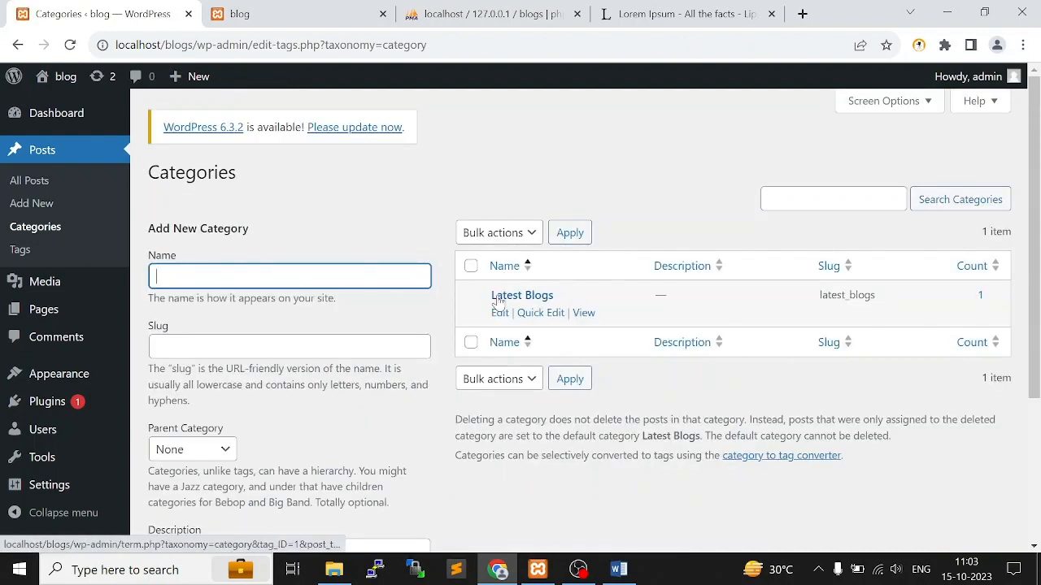
pyautogui.click(499, 298)
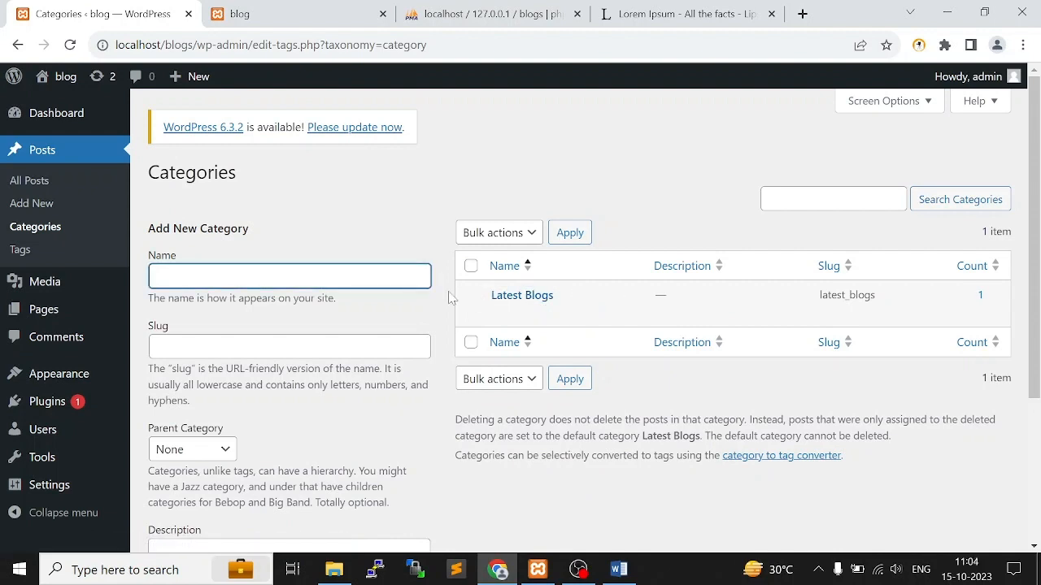
pyautogui.moveTo(490, 296); pyautogui.dragTo(578, 300)
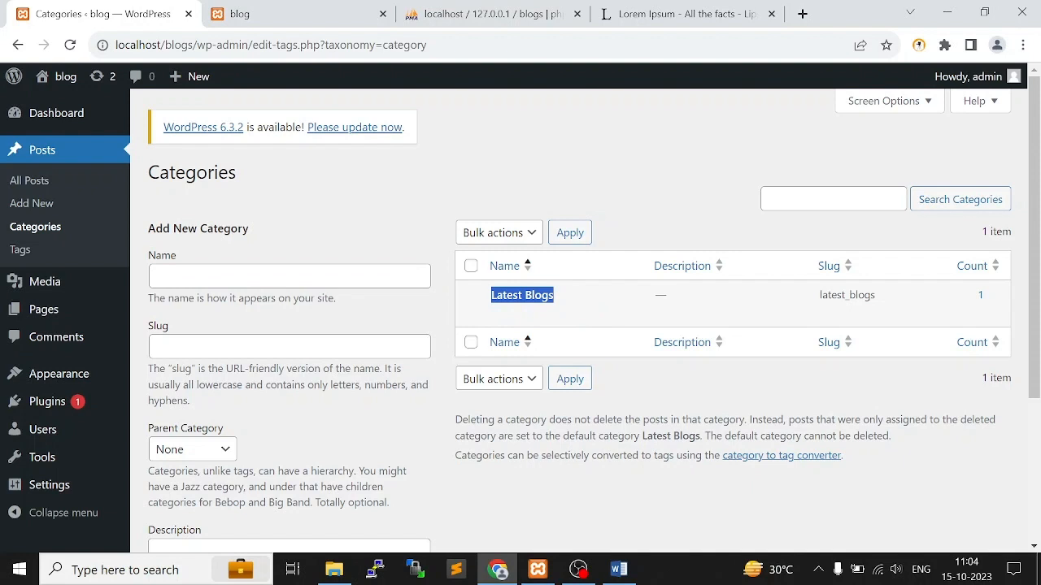
# Add a new top-level category named Sports, using Sports as its slug as well
pyautogui.click(289, 276)
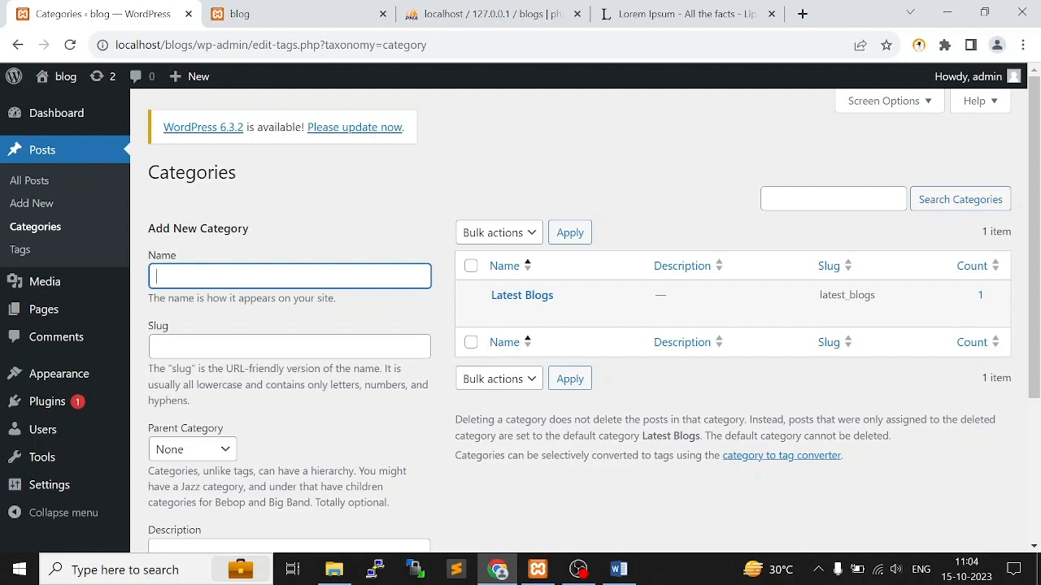
pyautogui.write('Sports')
pyautogui.press('Tab')
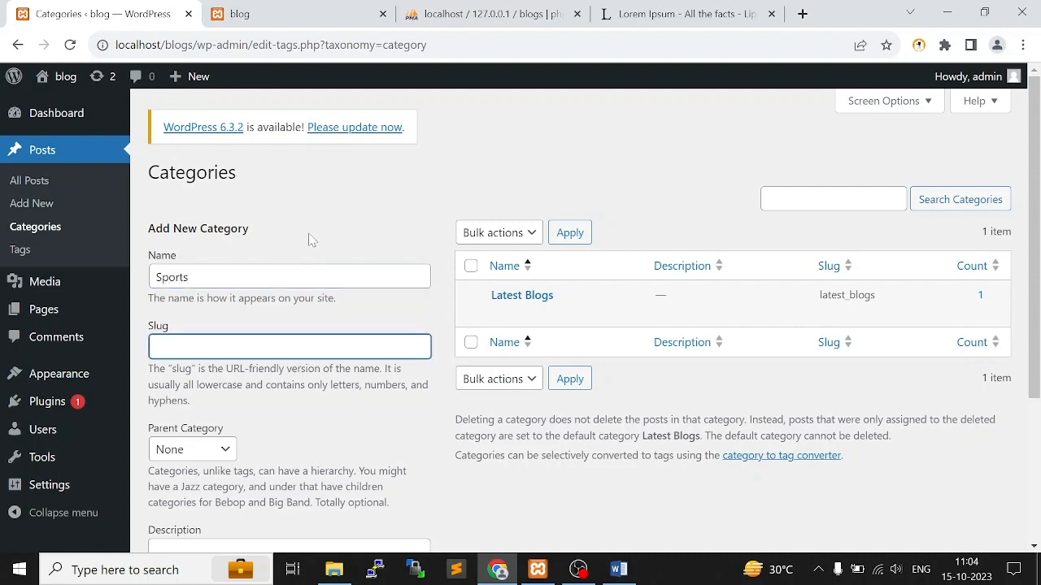
pyautogui.moveTo(192, 278); pyautogui.dragTo(145, 276)
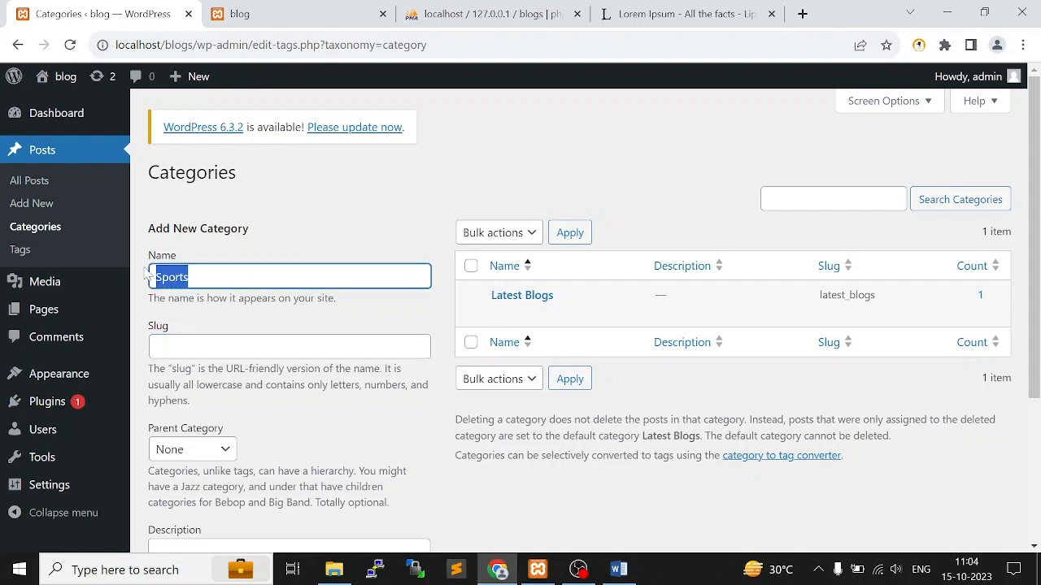
pyautogui.hotkey('ctrl', 'c')
pyautogui.press('Tab')
pyautogui.hotkey('ctrl', 'v')
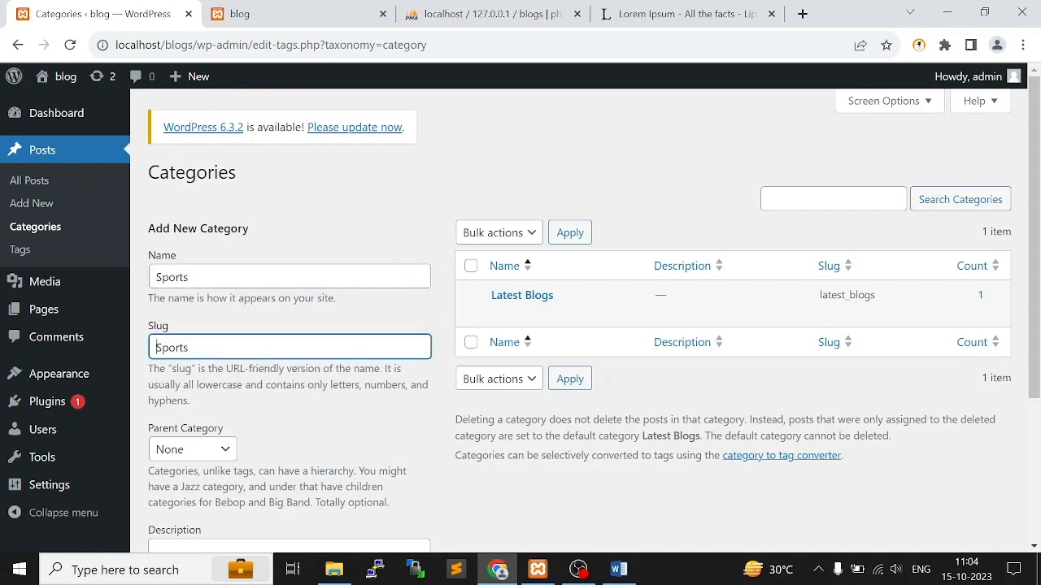
pyautogui.scroll(-2, 569, 326)
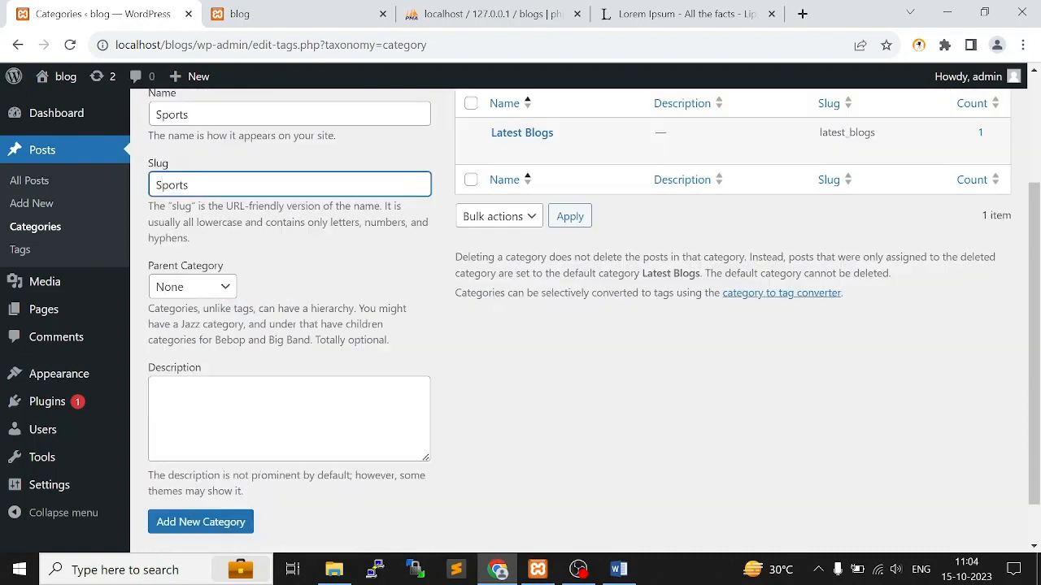
pyautogui.click(211, 528)
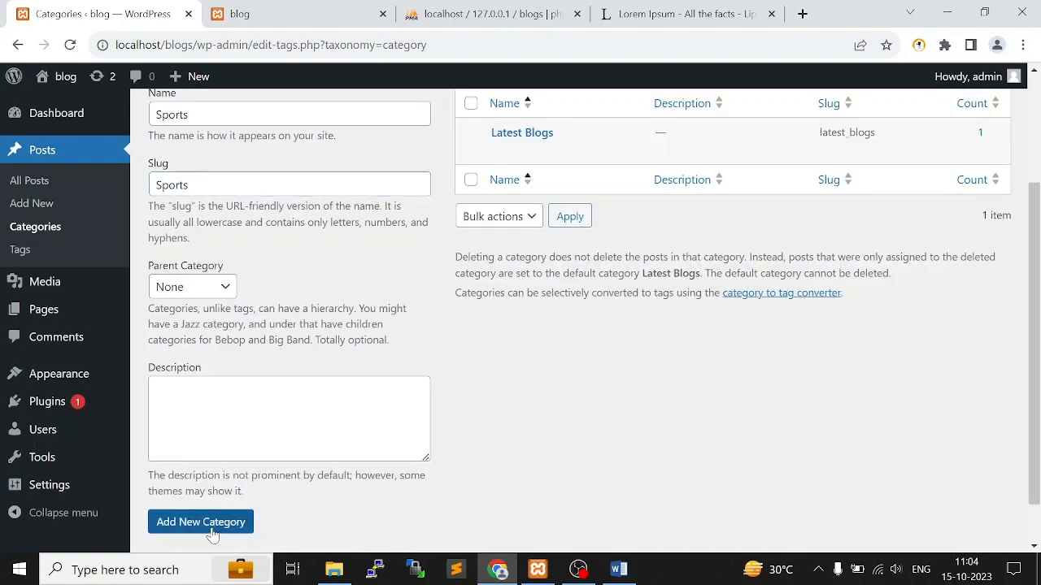
# Add a new top-level category named Daily Updates, using the same text as its slug
pyautogui.click(289, 195)
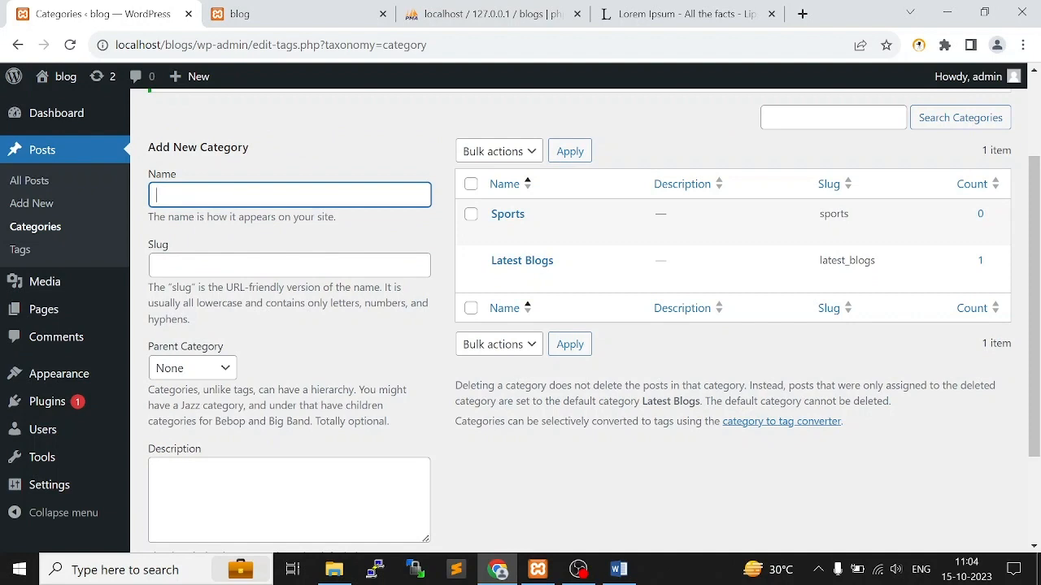
pyautogui.write('aily updates')
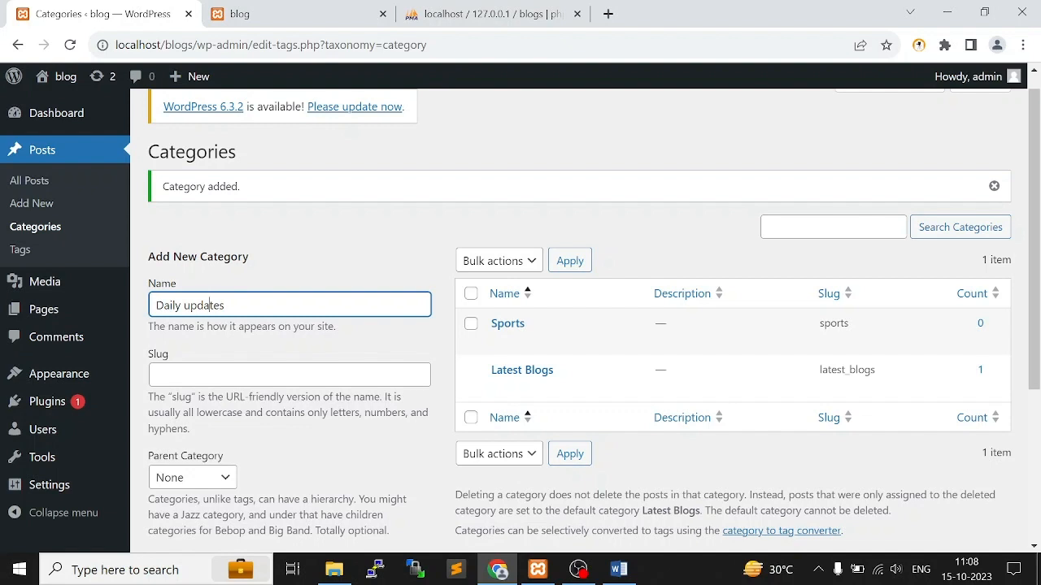
pyautogui.press('BackSpace')
pyautogui.write('U')
pyautogui.hotkey('ctrl', 'a')
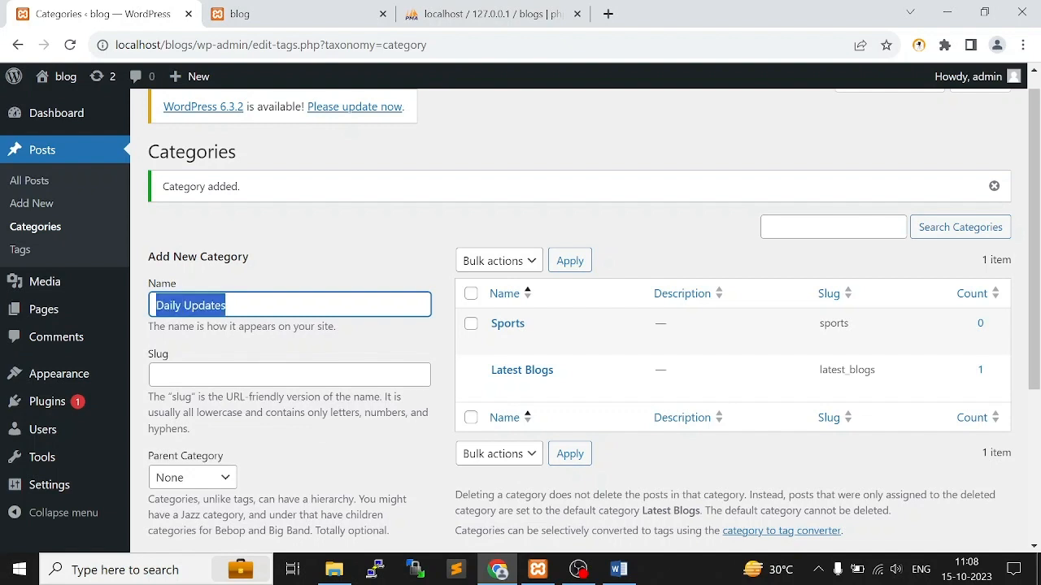
pyautogui.click(326, 375)
pyautogui.hotkey('ctrl', 'v')
pyautogui.scroll(-3, 355, 353)
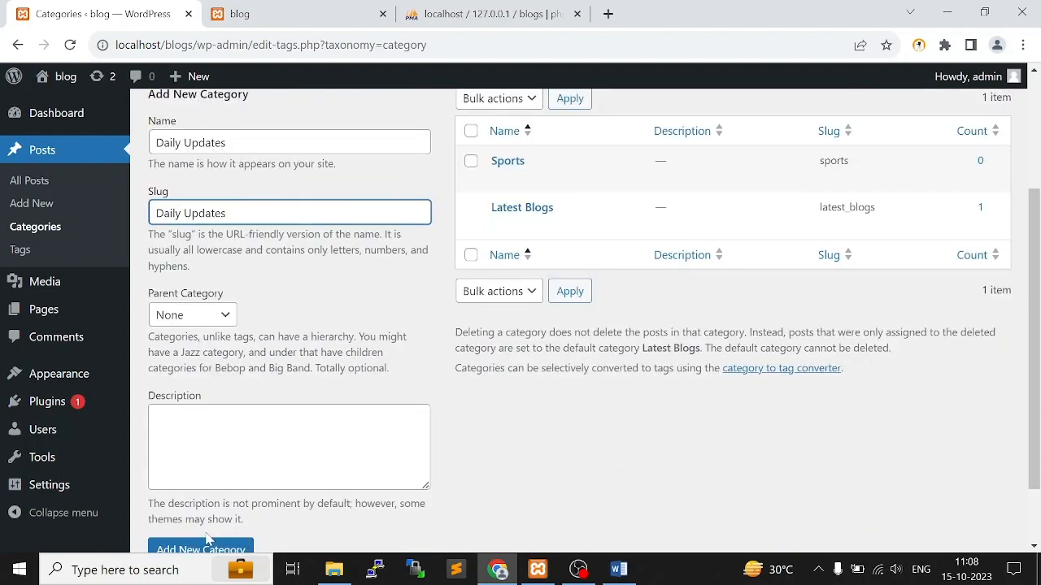
pyautogui.click(213, 476)
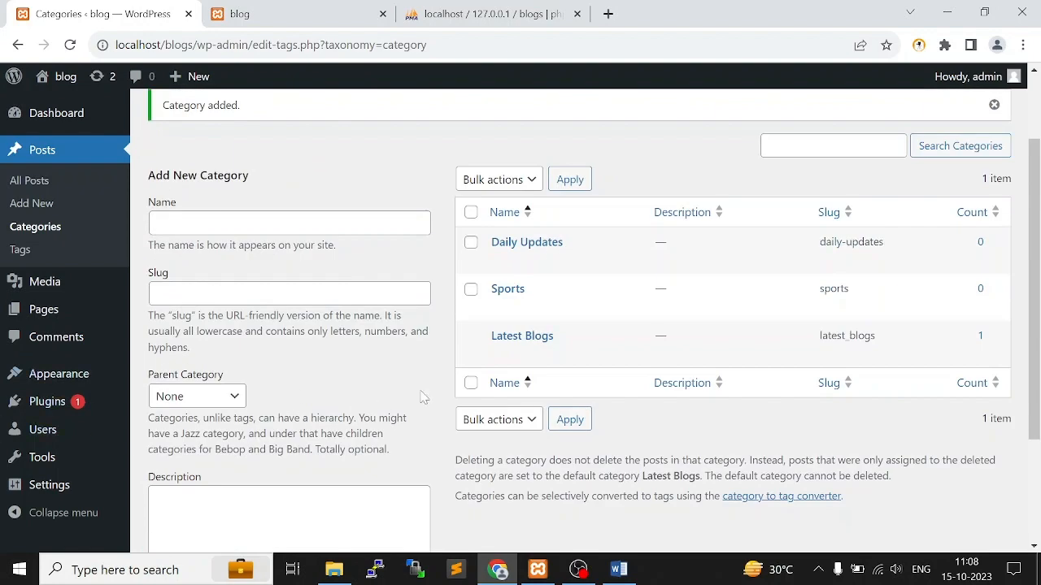
# Begin entering the name of another new category
pyautogui.click(313, 223)
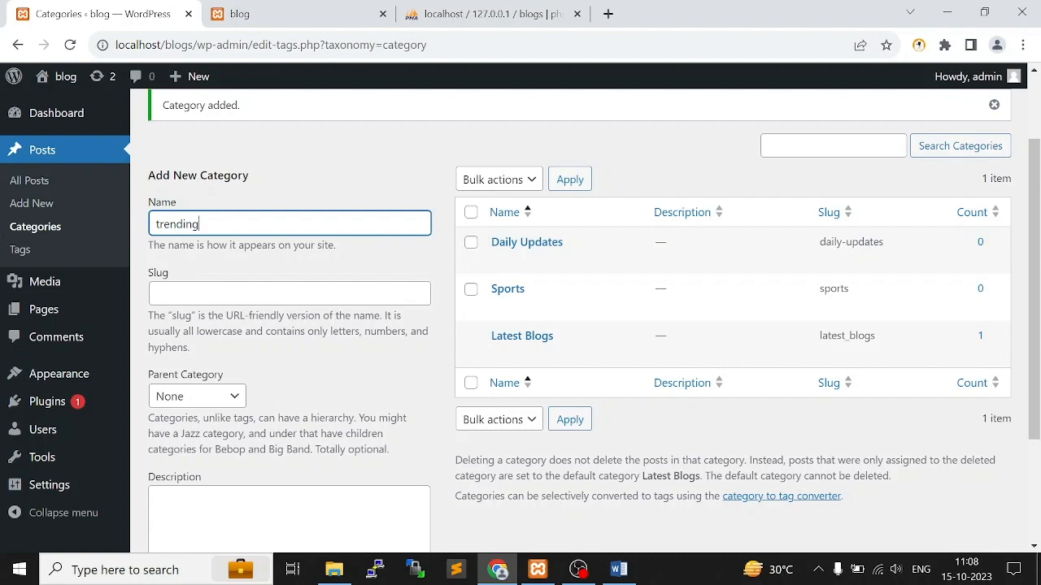
# Correct the new category's name to Trending and add it as a top-level category
pyautogui.press('BackSpace')
pyautogui.write('T')
pyautogui.scroll(-2, 312, 259)
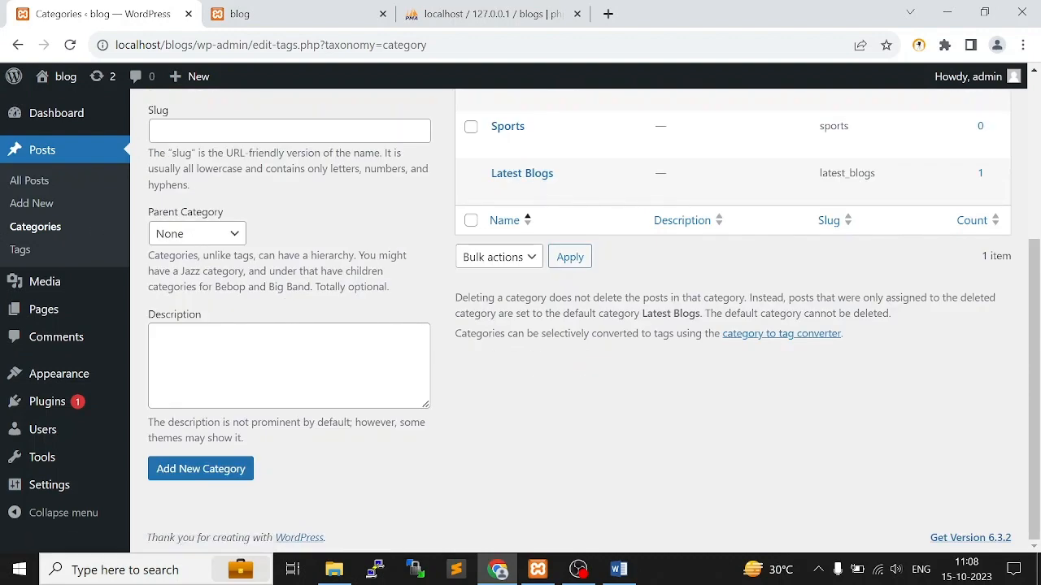
pyautogui.click(241, 472)
# Check the blog's front page header navigation and slide-out side menu, and return to the categories admin page
pyautogui.hotkey('ctrl', 'Tab')
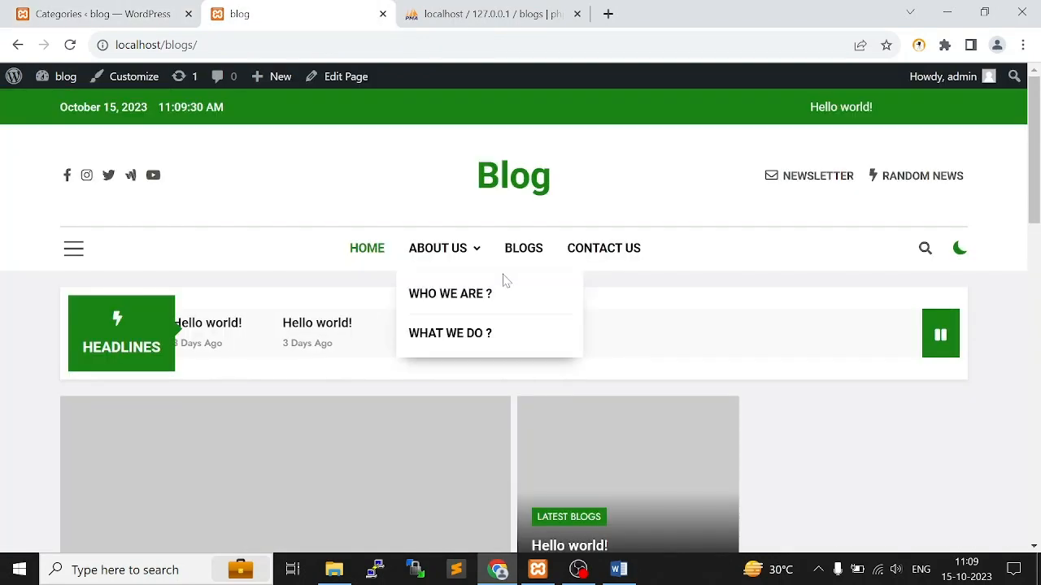
pyautogui.click(142, 8)
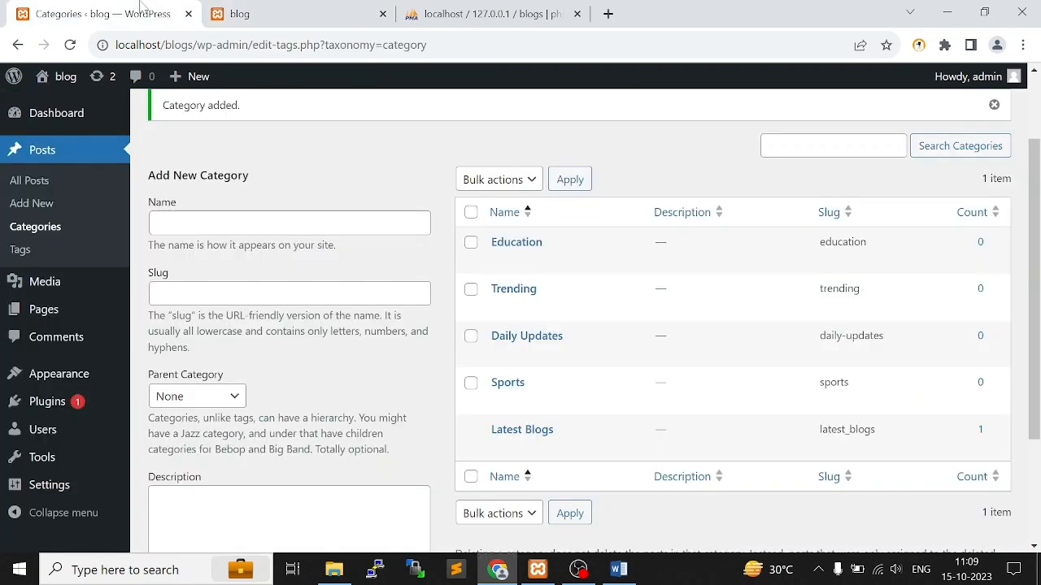
pyautogui.click(213, 12)
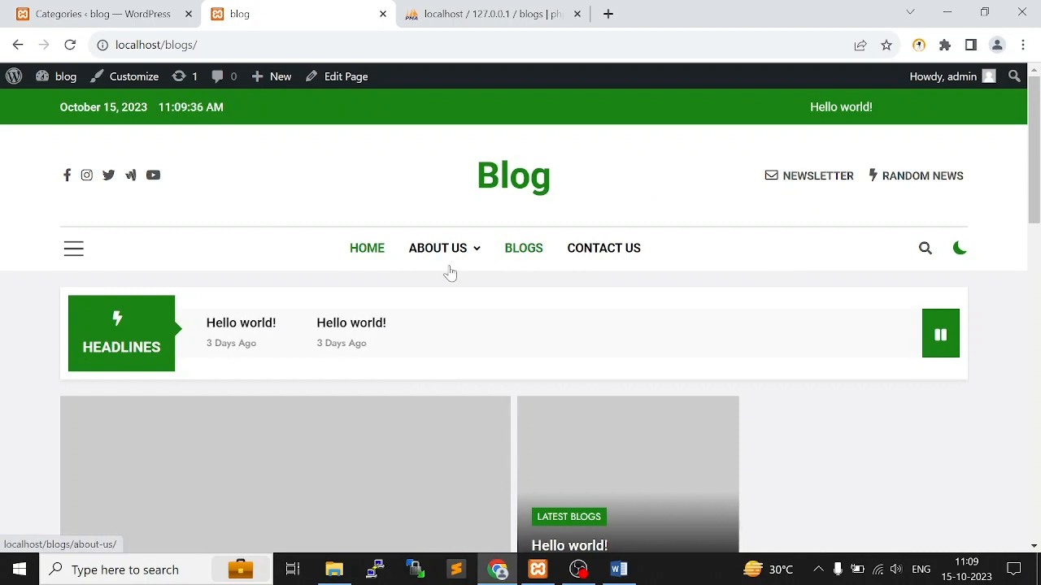
pyautogui.click(73, 252)
pyautogui.click(150, 79)
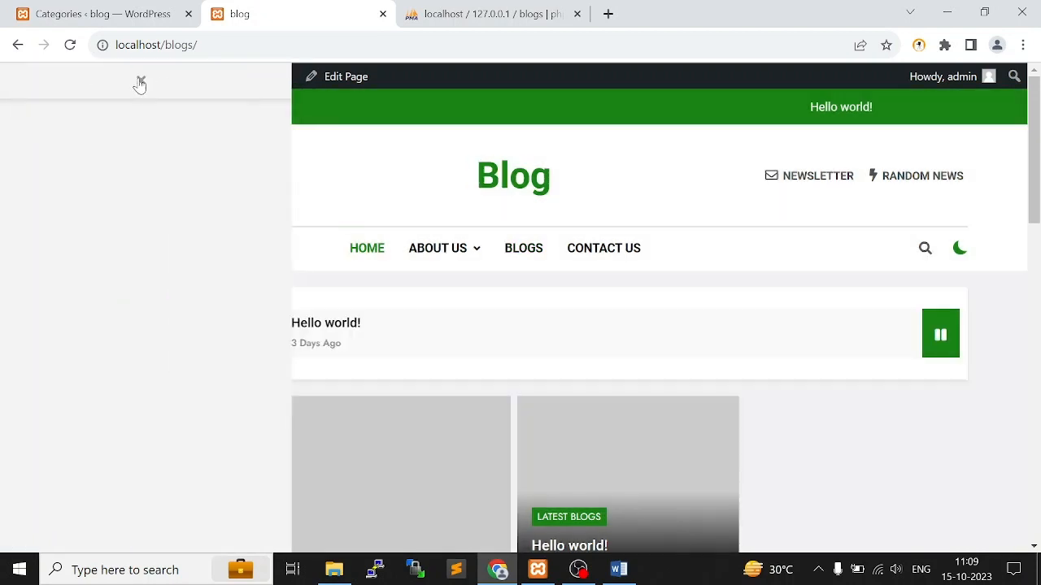
pyautogui.click(121, 14)
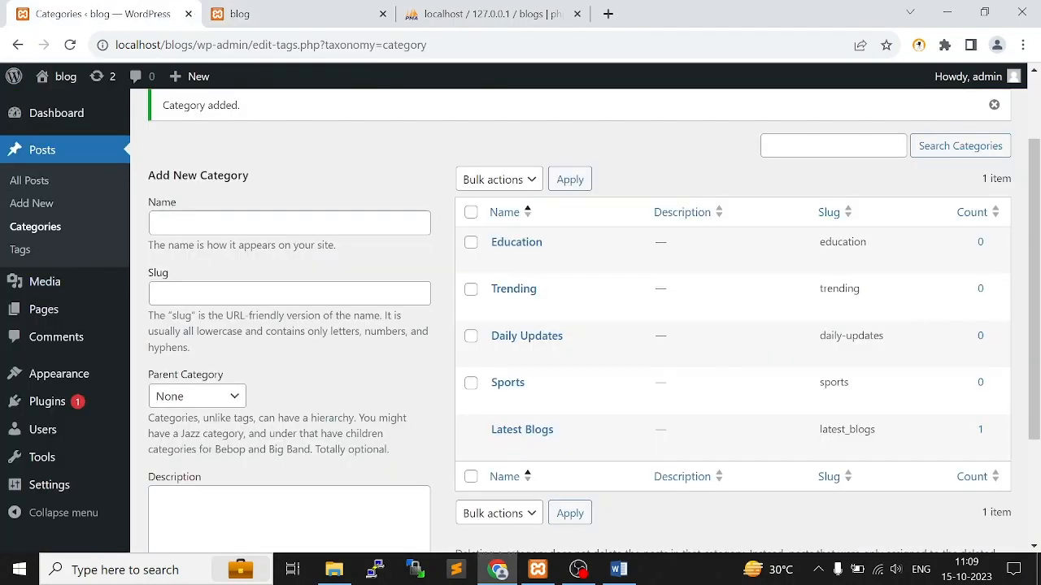
# Open the menu editor in the site's appearance settings with Main Menu loaded for editing
pyautogui.moveTo(59, 379)
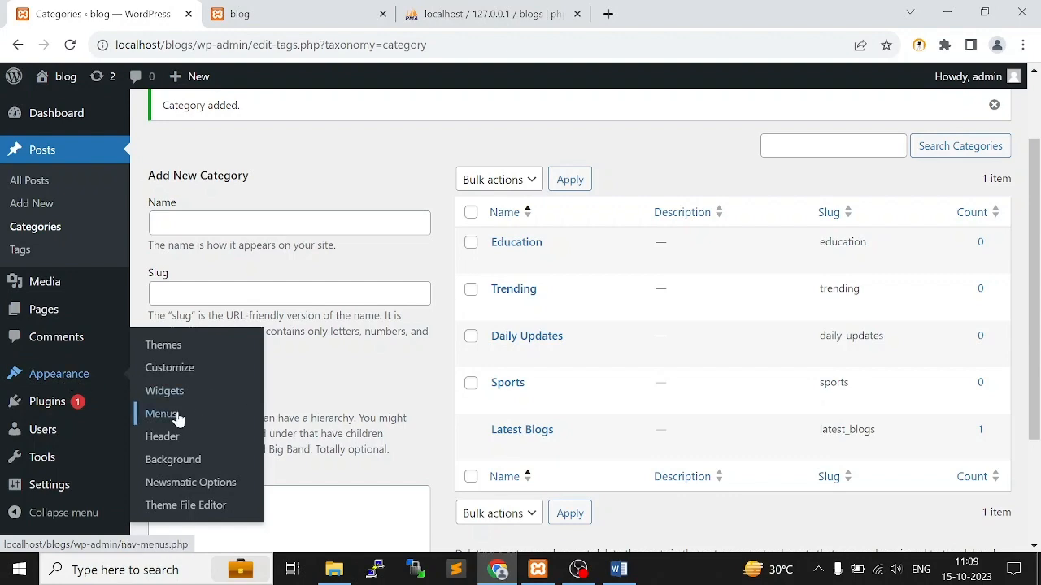
pyautogui.click(202, 425)
pyautogui.scroll(-2, 206, 321)
pyautogui.scroll(-1, 206, 321)
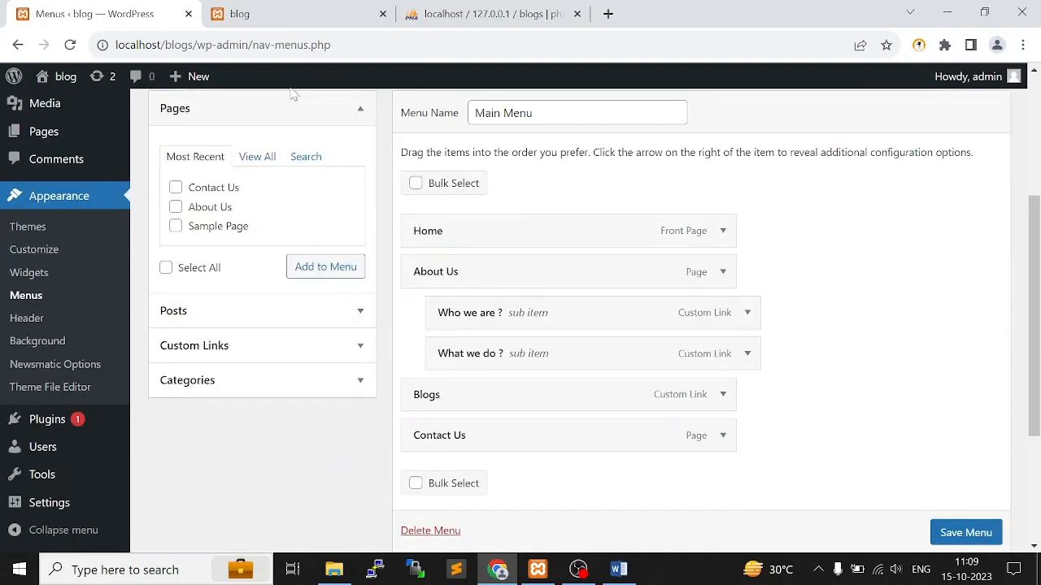
pyautogui.click(319, 113)
pyautogui.click(320, 112)
pyautogui.scroll(2, 294, 317)
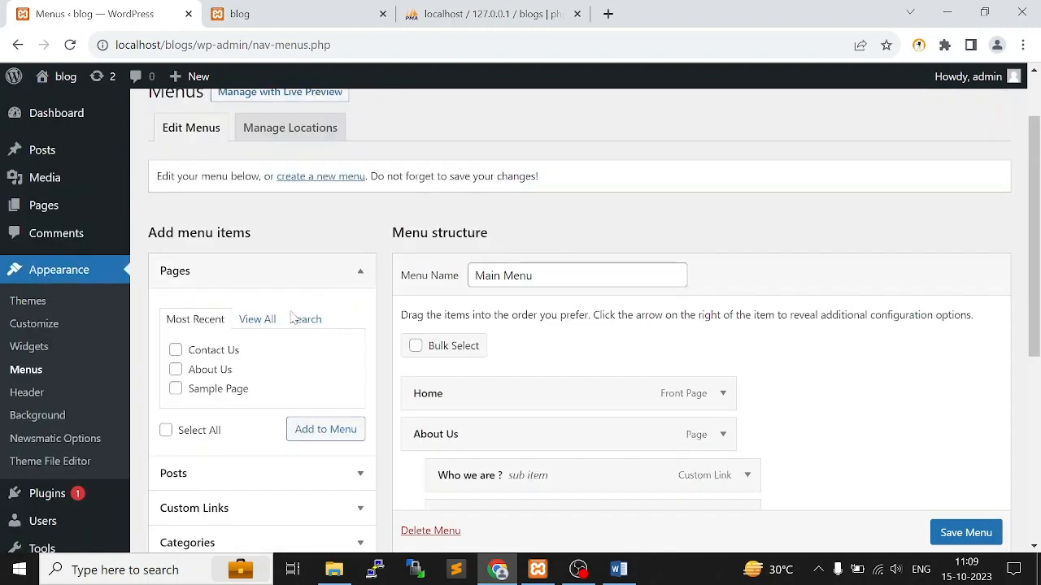
# Add all the categories (Daily Updates, Education, Latest Blogs, Sports and Trending) to the Main Menu
pyautogui.click(274, 479)
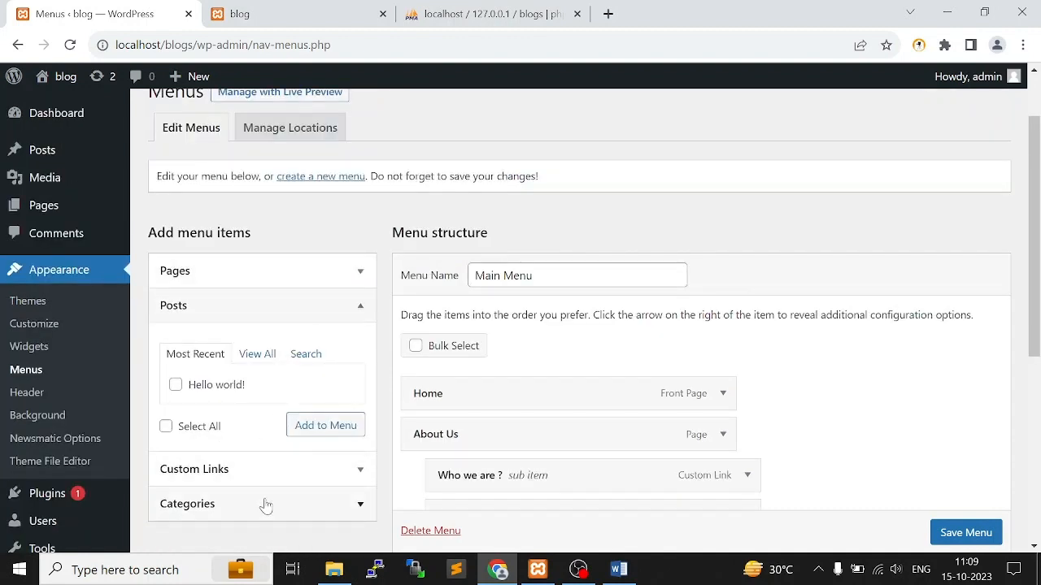
pyautogui.click(268, 470)
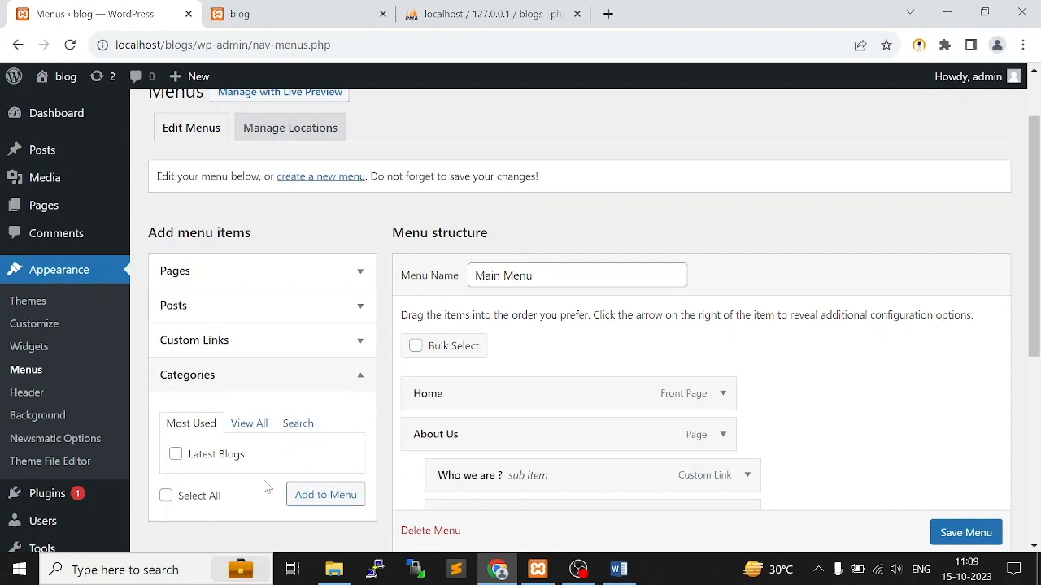
pyautogui.scroll(-1, 277, 374)
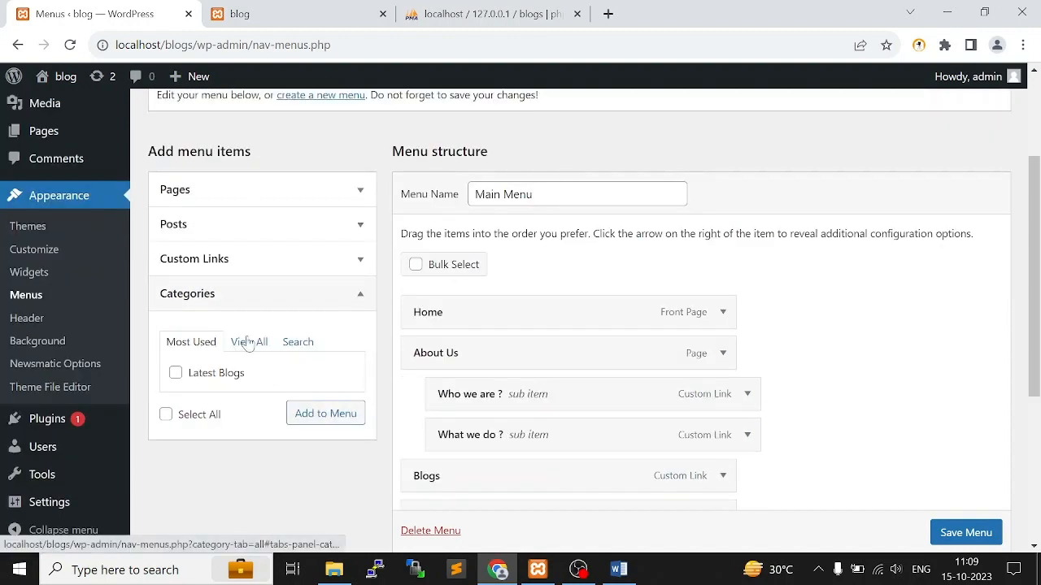
pyautogui.click(257, 342)
pyautogui.scroll(-1, 284, 343)
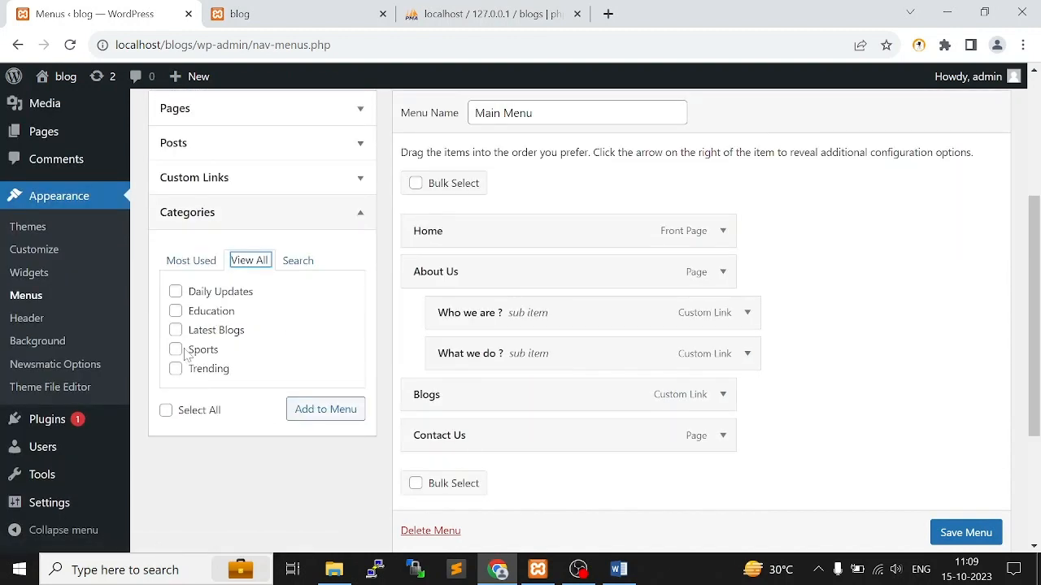
pyautogui.click(170, 410)
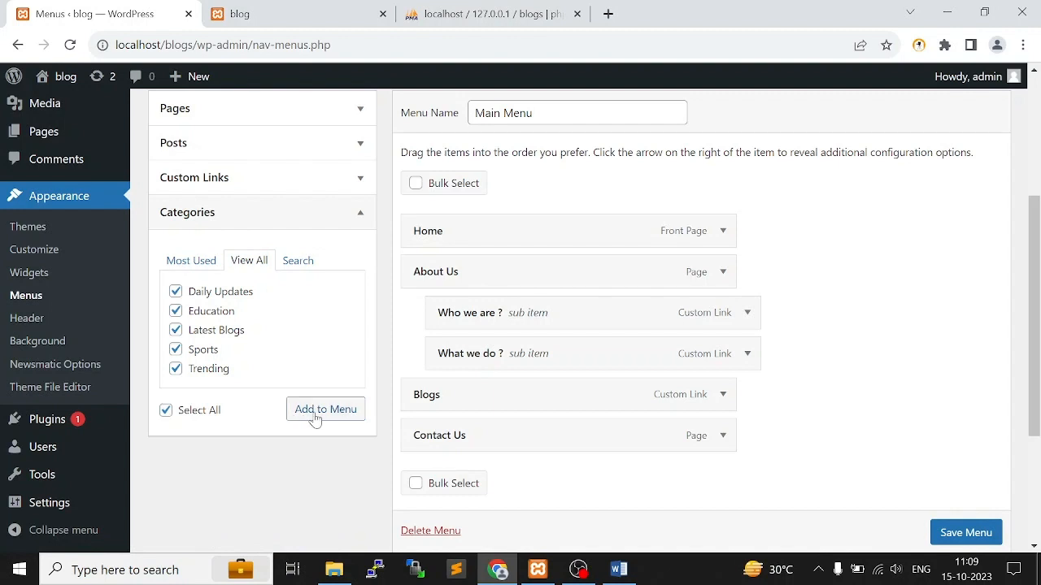
pyautogui.click(321, 409)
# Nest the categories under Blogs as sub-items in the order Latest Blogs, Daily Updates, Education, Sports, Trending
pyautogui.scroll(-2, 599, 407)
pyautogui.moveTo(573, 333); pyautogui.dragTo(548, 272)
pyautogui.moveTo(560, 404); pyautogui.dragTo(583, 275)
pyautogui.moveTo(549, 404); pyautogui.dragTo(579, 368)
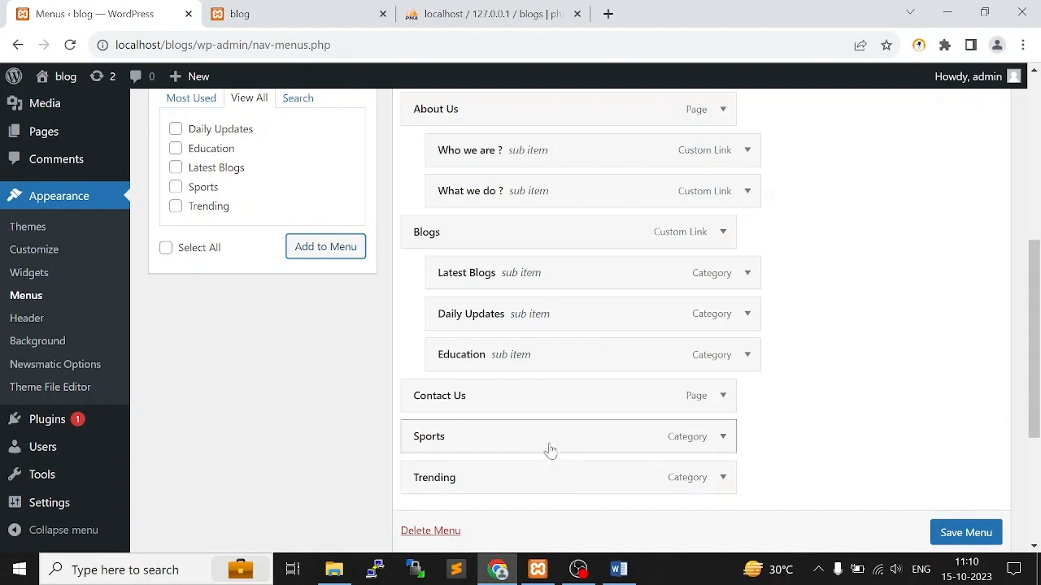
pyautogui.moveTo(548, 447); pyautogui.dragTo(579, 406)
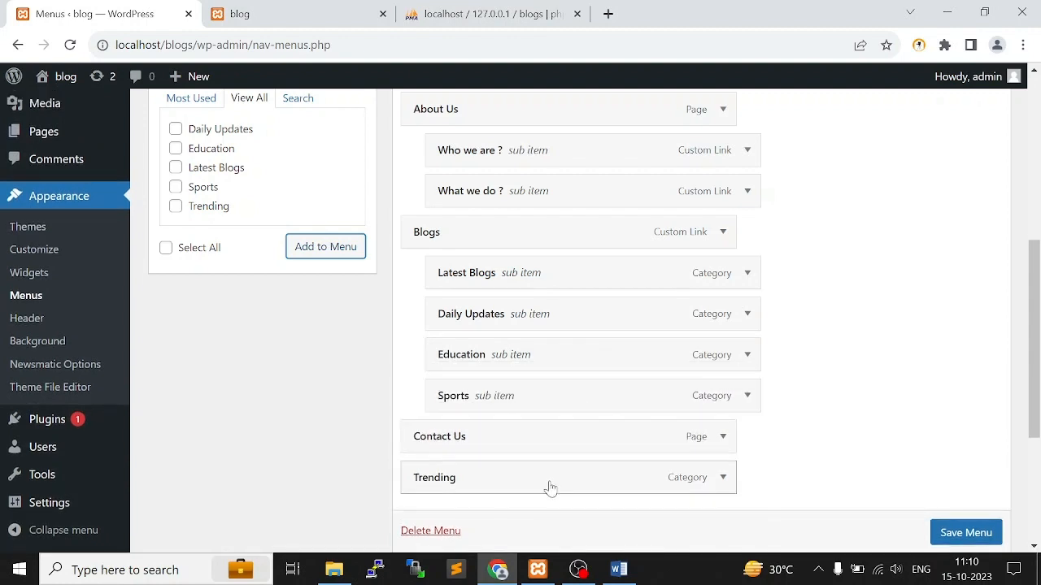
pyautogui.moveTo(548, 488); pyautogui.dragTo(578, 451)
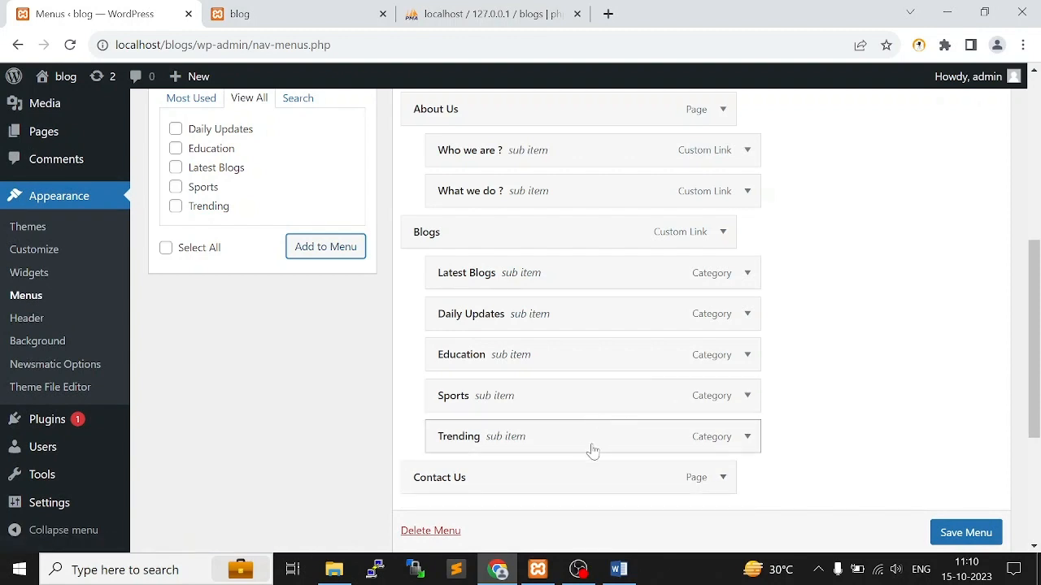
# Move Trending out of the Blogs sub-items to a top-level entry before Contact Us, and save the menu
pyautogui.moveTo(579, 446); pyautogui.dragTo(576, 277)
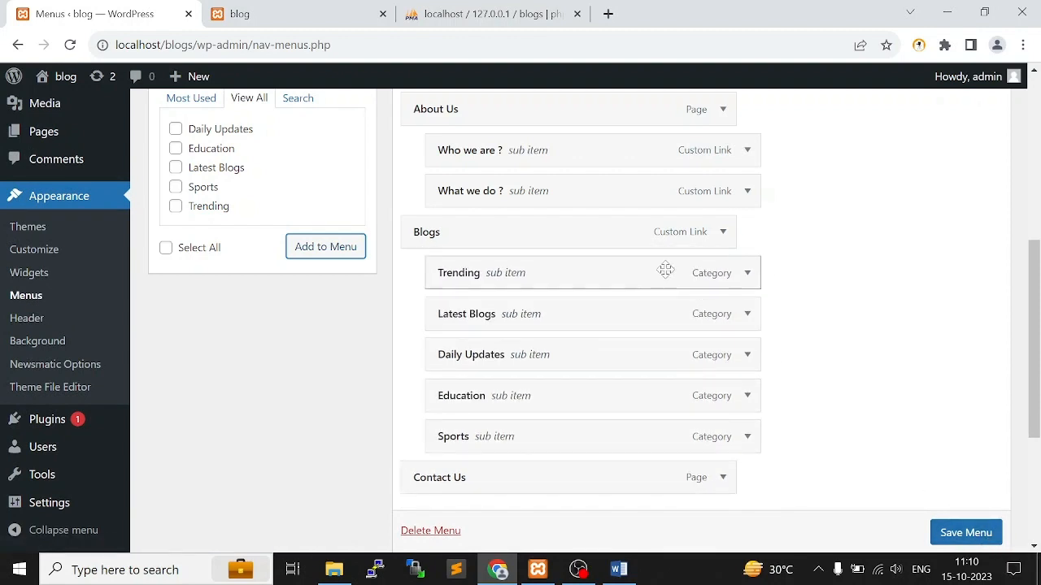
pyautogui.moveTo(664, 270); pyautogui.dragTo(674, 444)
pyautogui.click(976, 534)
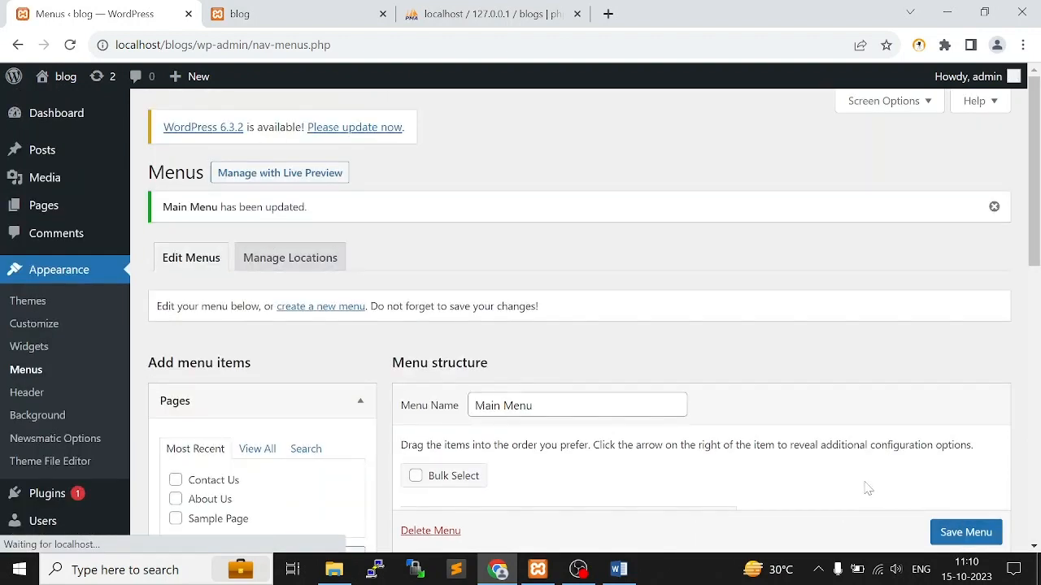
# Reload the blog's front page, inspect the Blogs submenu, and view the Trending category page
pyautogui.click(245, 14)
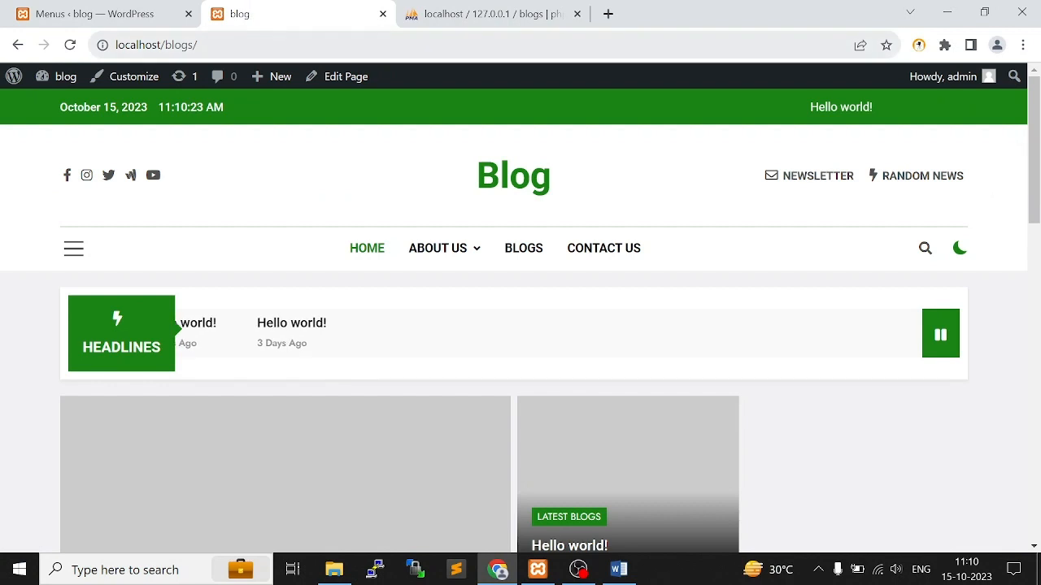
pyautogui.click(70, 44)
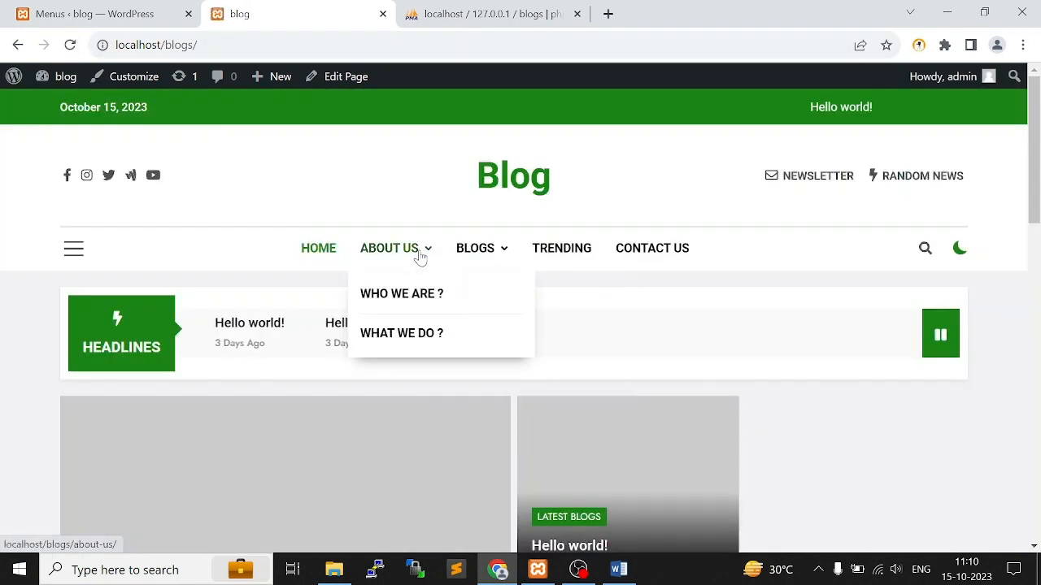
pyautogui.moveTo(502, 255)
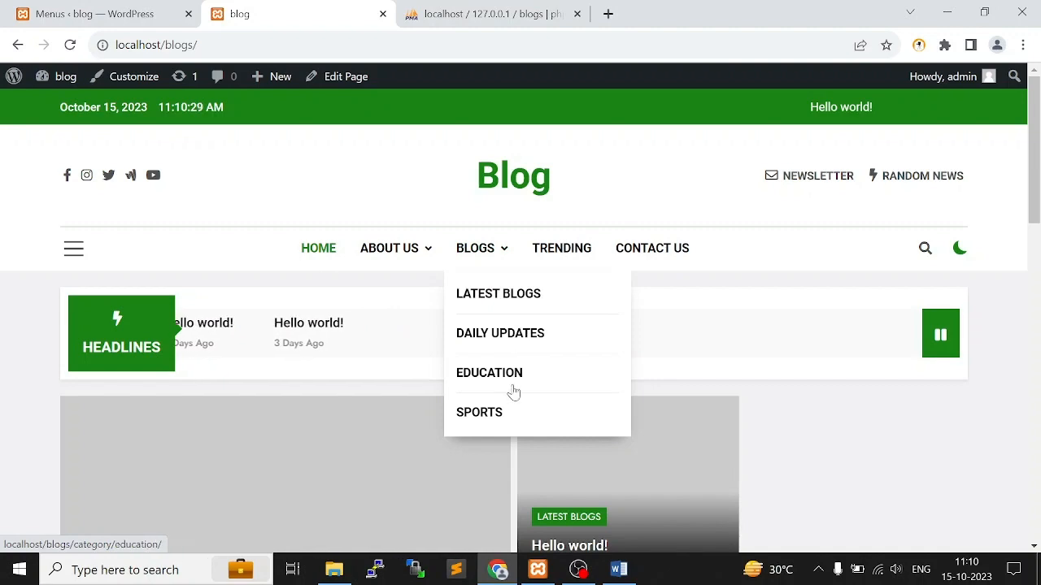
pyautogui.click(569, 247)
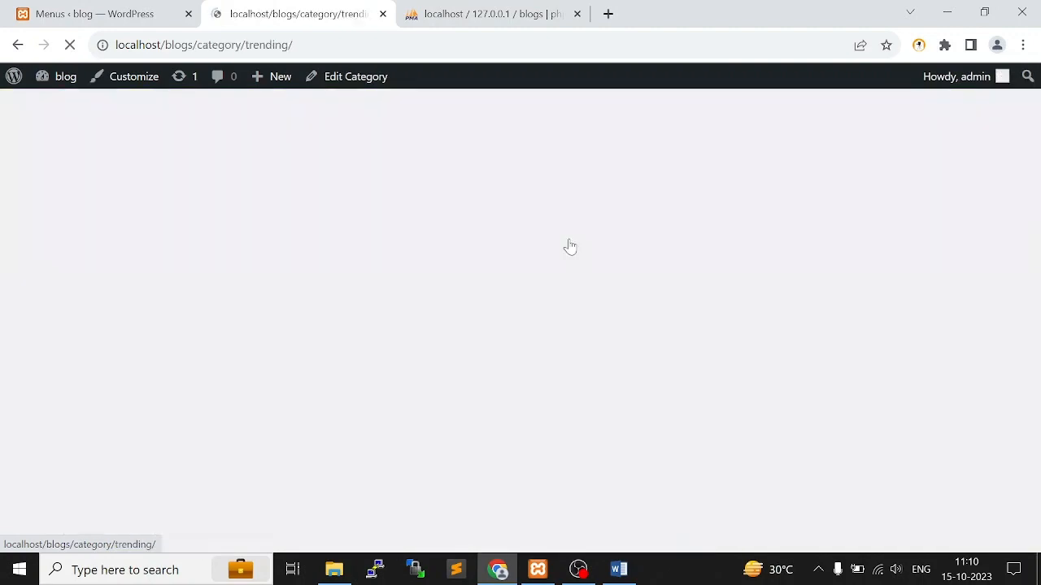
pyautogui.scroll(-4, 569, 247)
pyautogui.scroll(2, 385, 342)
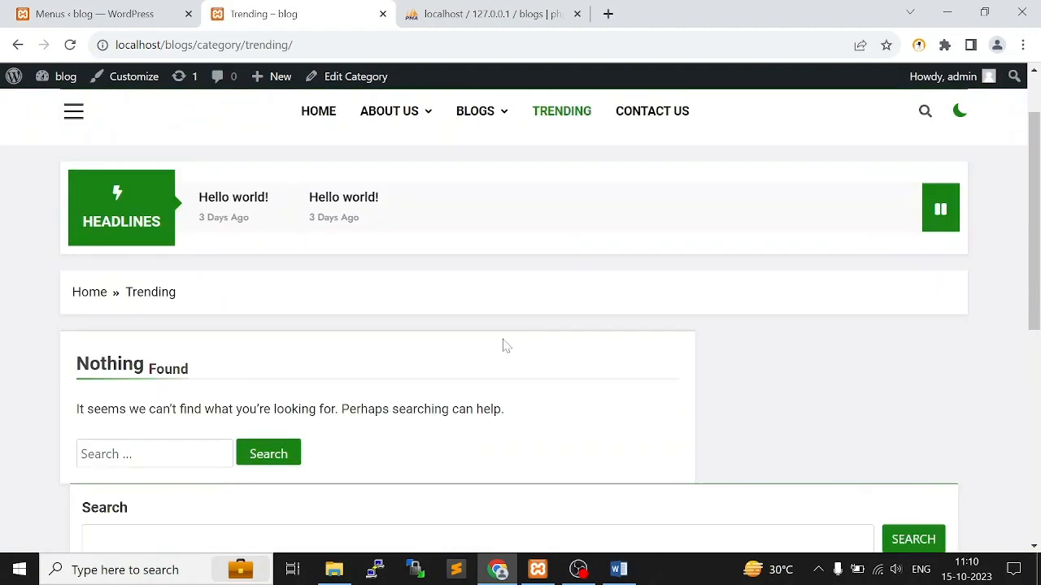
pyautogui.moveTo(74, 364); pyautogui.dragTo(195, 376)
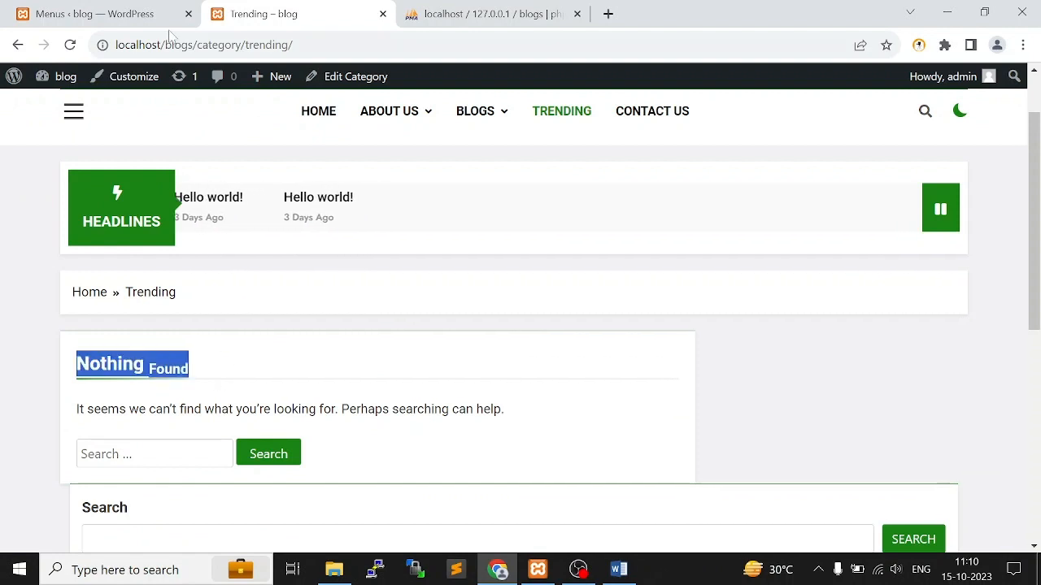
# Return to the WordPress admin and open the list of all posts
pyautogui.click(110, 9)
pyautogui.moveTo(51, 149)
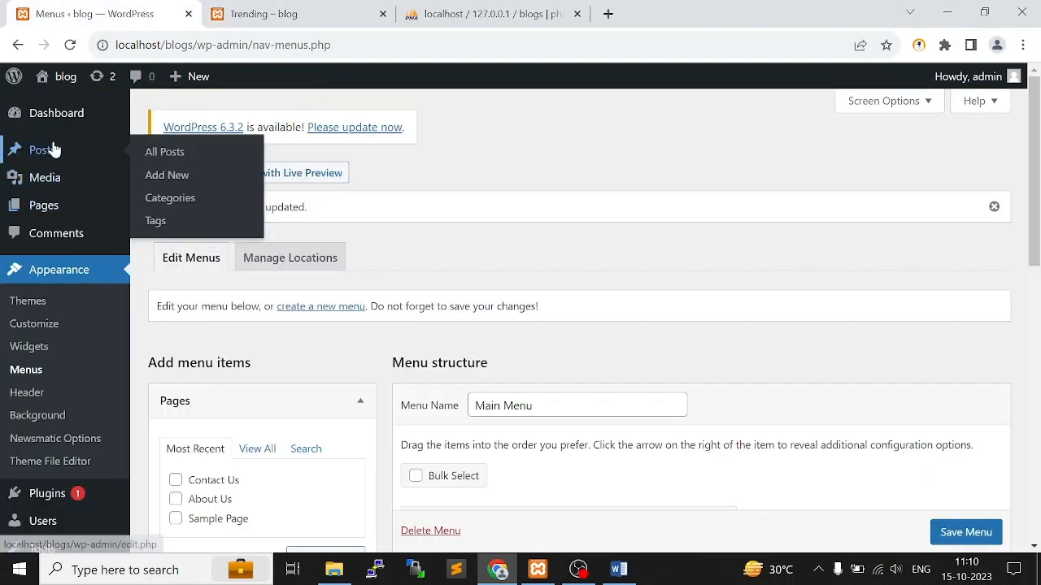
pyautogui.click(162, 162)
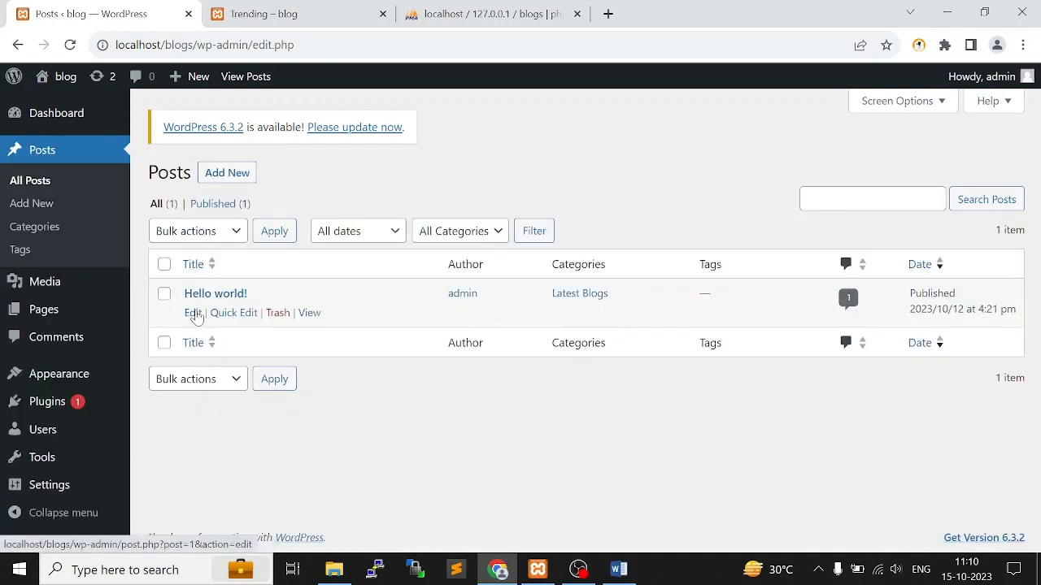
# Search the web for lorem ipsum in a new tab, open lipsum.com, and copy the "What is Lorem Ipsum?" heading
pyautogui.click(608, 14)
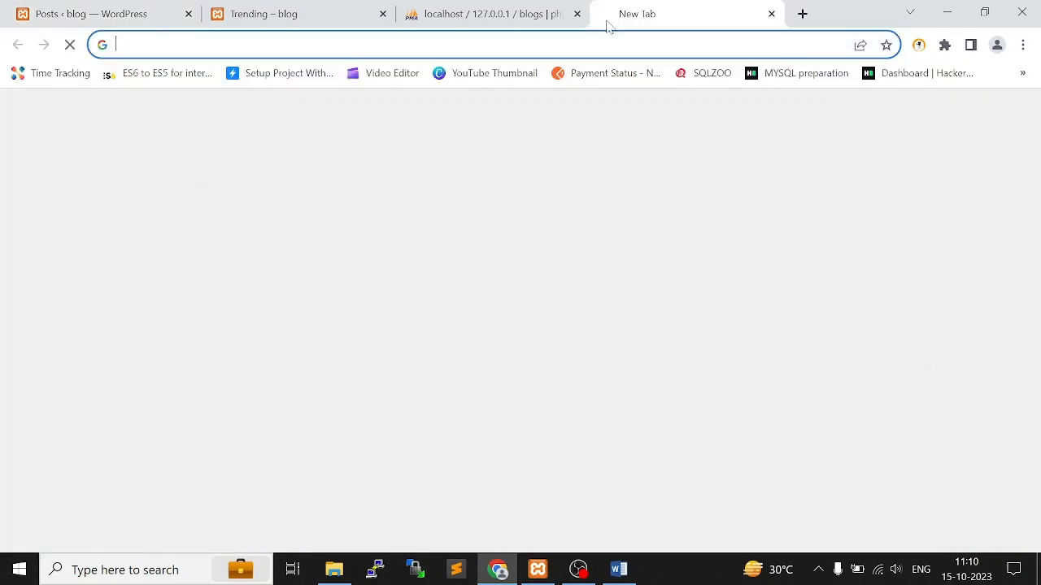
pyautogui.write('lorem')
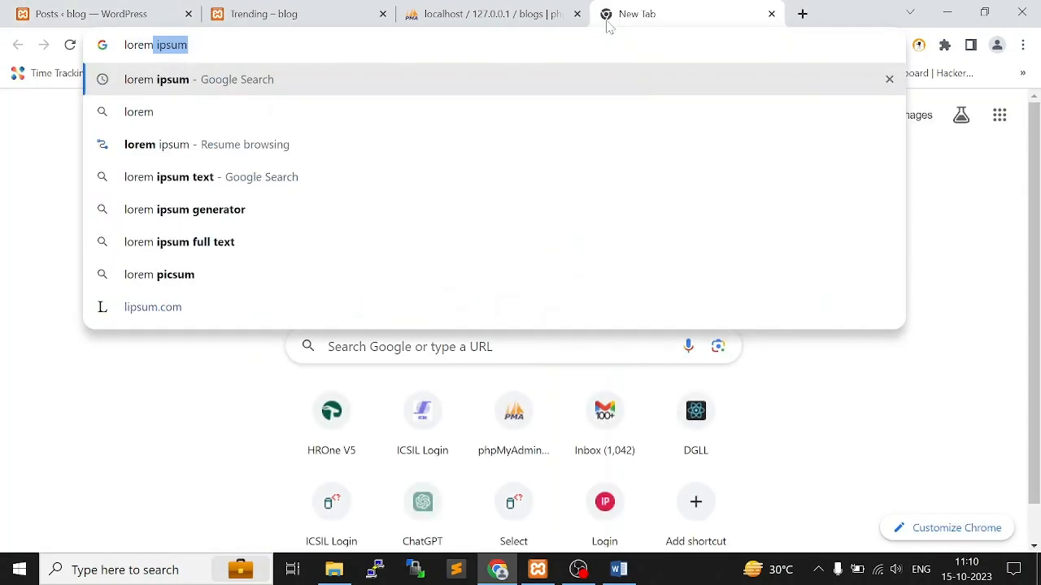
pyautogui.press('Return')
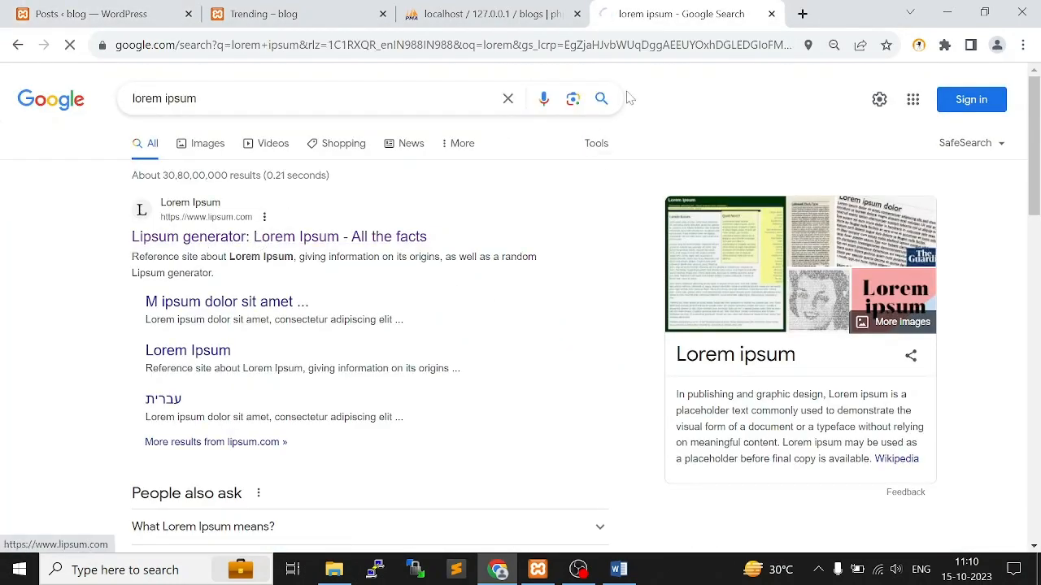
pyautogui.scroll(-5, 274, 256)
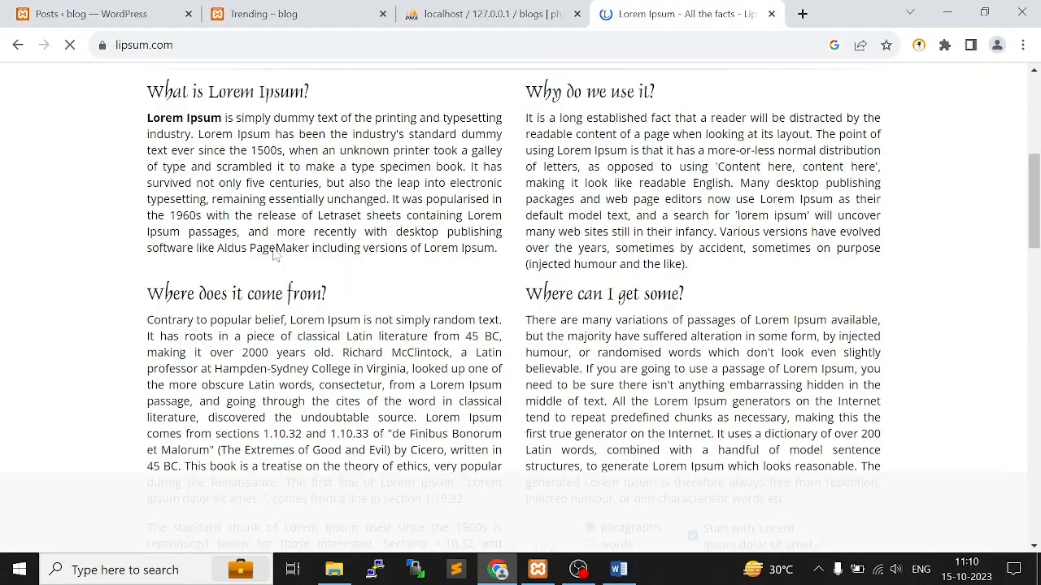
pyautogui.scroll(1, 274, 257)
pyautogui.moveTo(146, 172); pyautogui.dragTo(327, 173)
pyautogui.hotkey('ctrl', 'c')
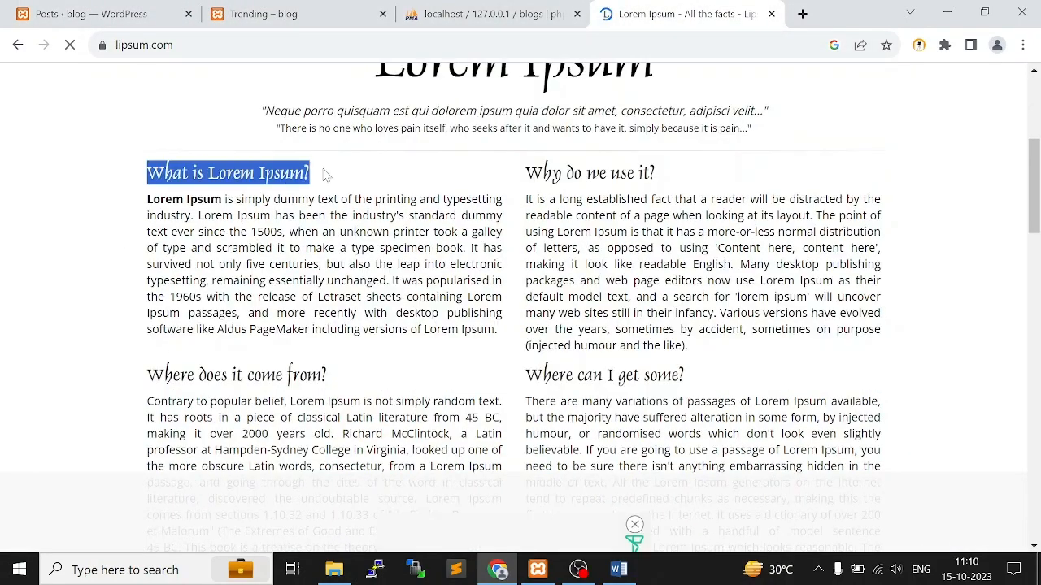
# Open the "Hello world!" post for editing and replace its title with "What is Lorem Ipsum?"
pyautogui.click(4, 8)
pyautogui.click(199, 316)
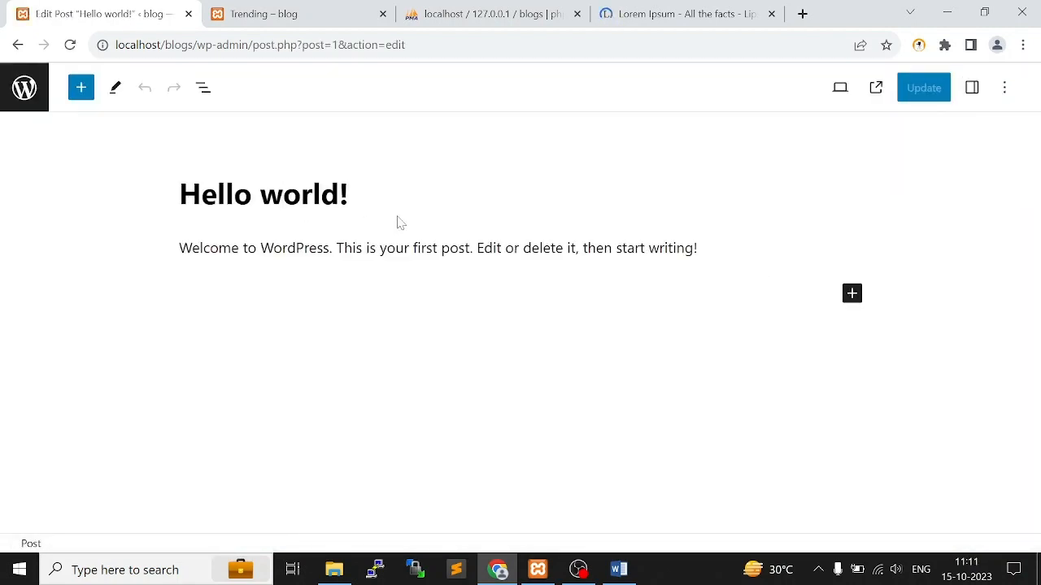
pyautogui.hotkey('ctrl', 'a')
pyautogui.hotkey('ctrl', 'v')
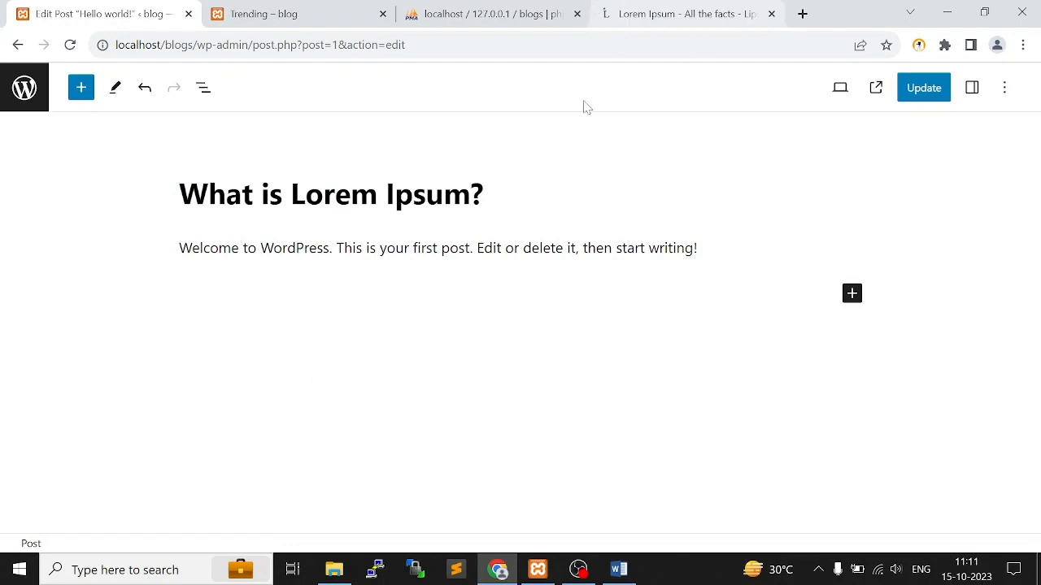
# Copy the paragraph under "What is Lorem Ipsum?" from lipsum.com and replace the post's body text with it
pyautogui.click(655, 14)
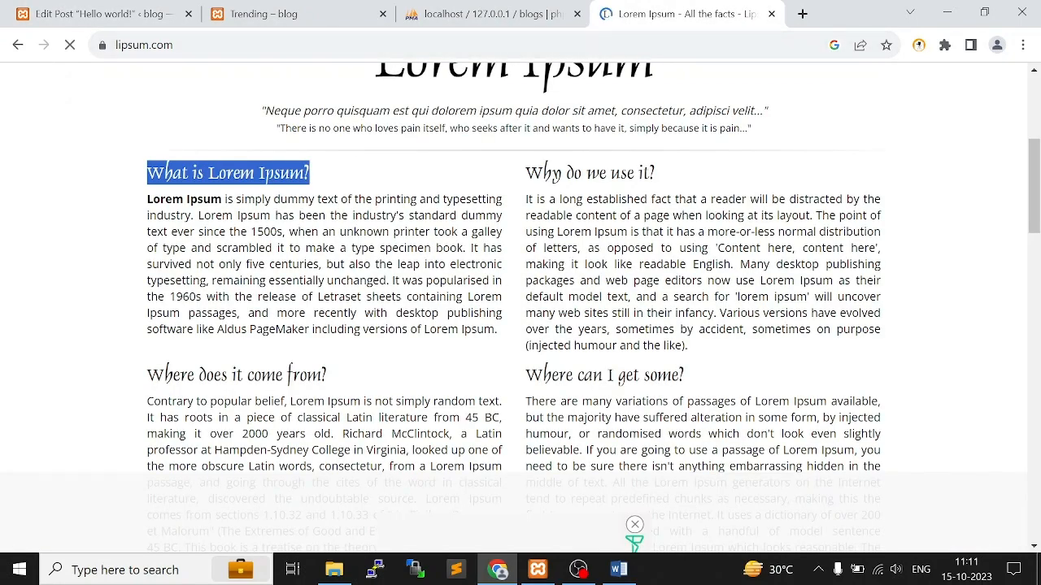
pyautogui.moveTo(506, 335); pyautogui.dragTo(145, 200)
pyautogui.hotkey('ctrl', 'c')
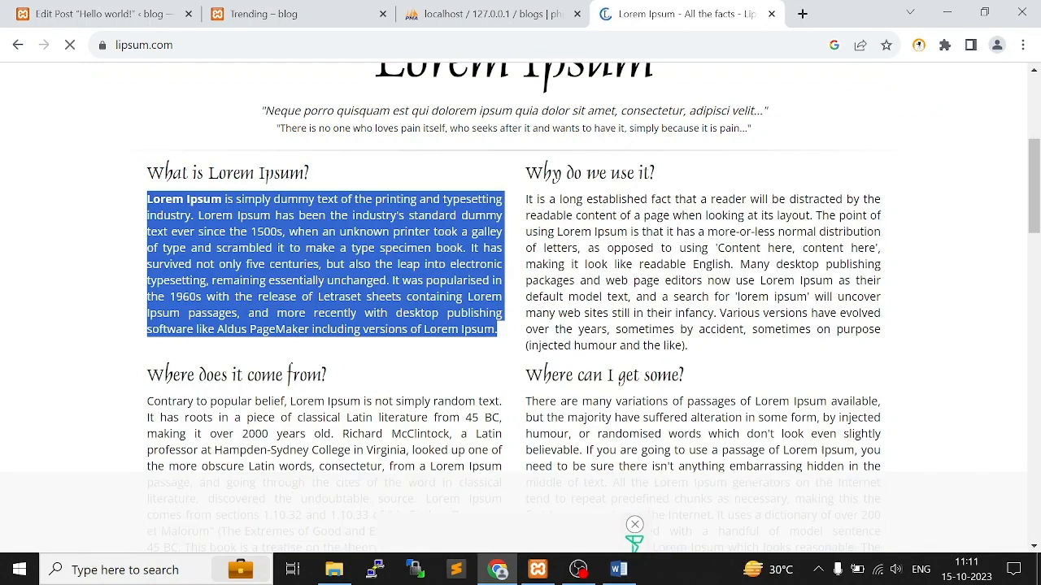
pyautogui.click(133, 8)
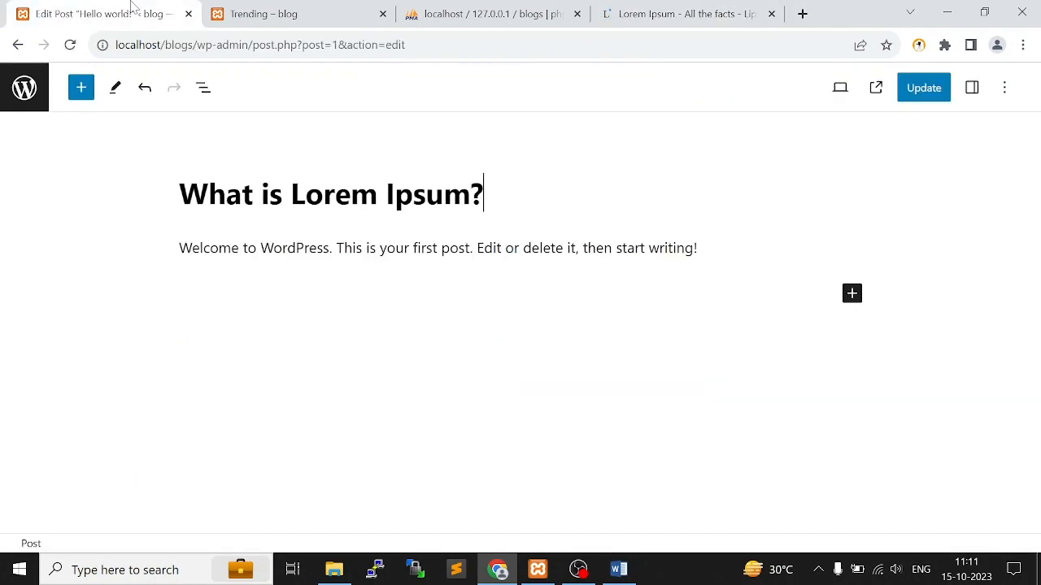
pyautogui.click(457, 247)
pyautogui.hotkey('ctrl', 'a')
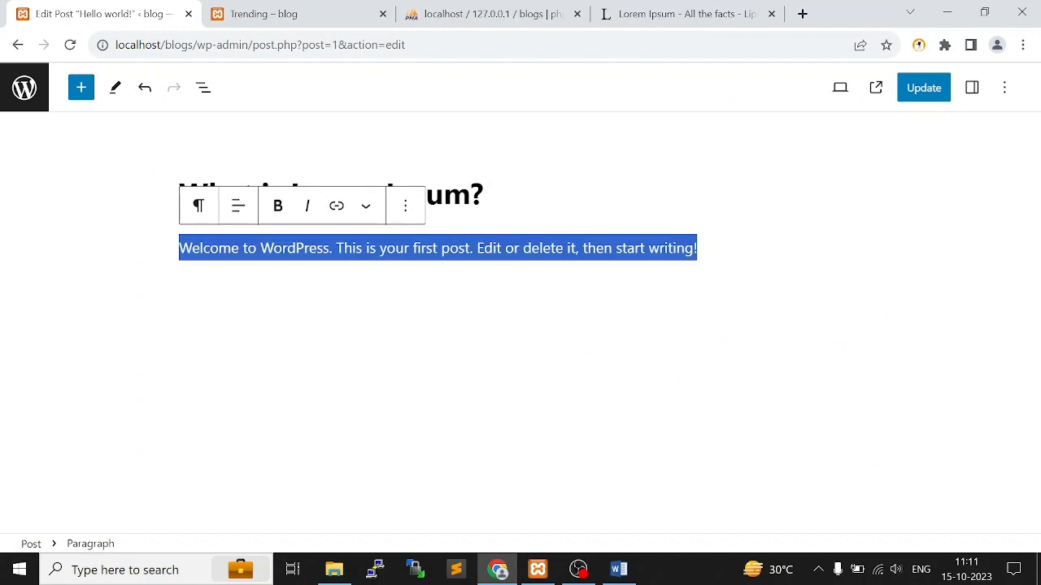
pyautogui.hotkey('ctrl', 'v')
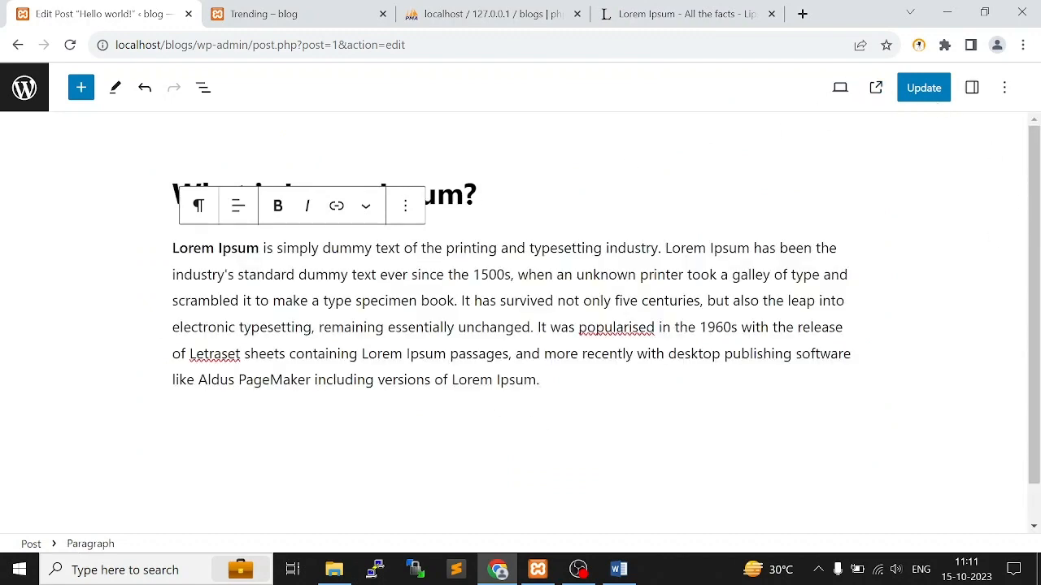
# Show the post's settings and review its categories, featured image and discussion options
pyautogui.click(1004, 88)
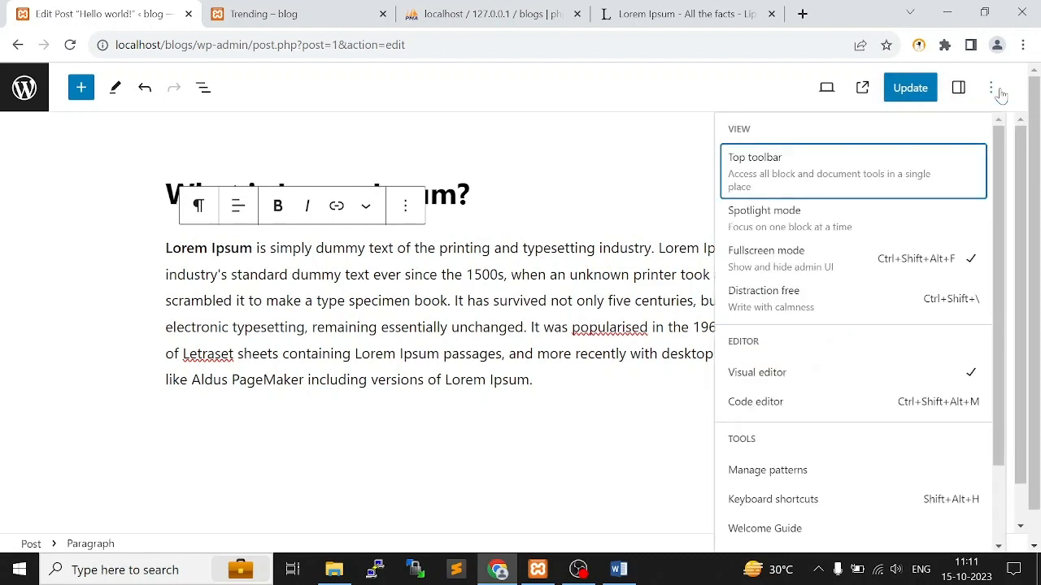
pyautogui.click(1002, 87)
pyautogui.click(973, 88)
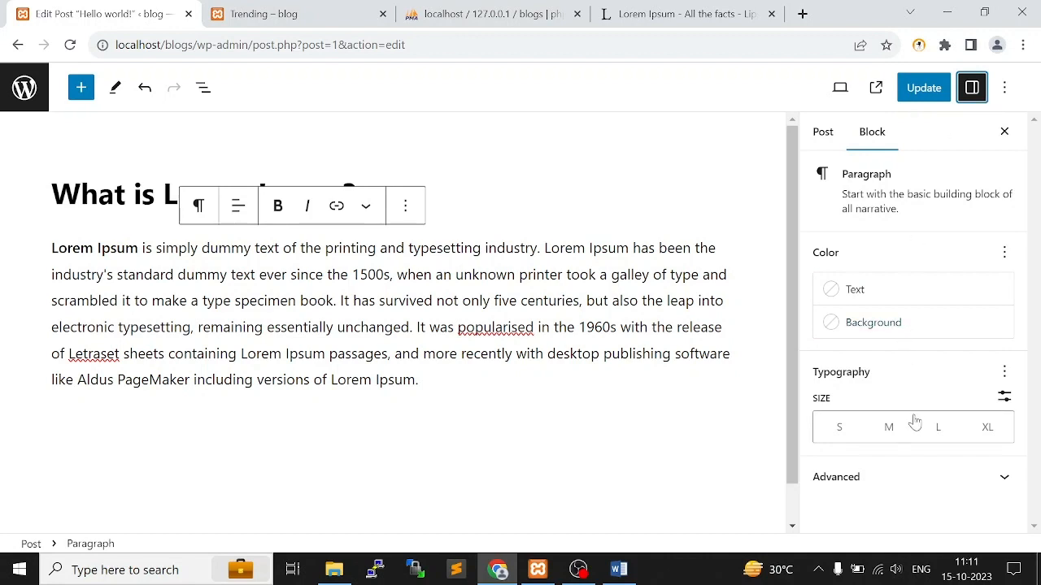
pyautogui.click(822, 134)
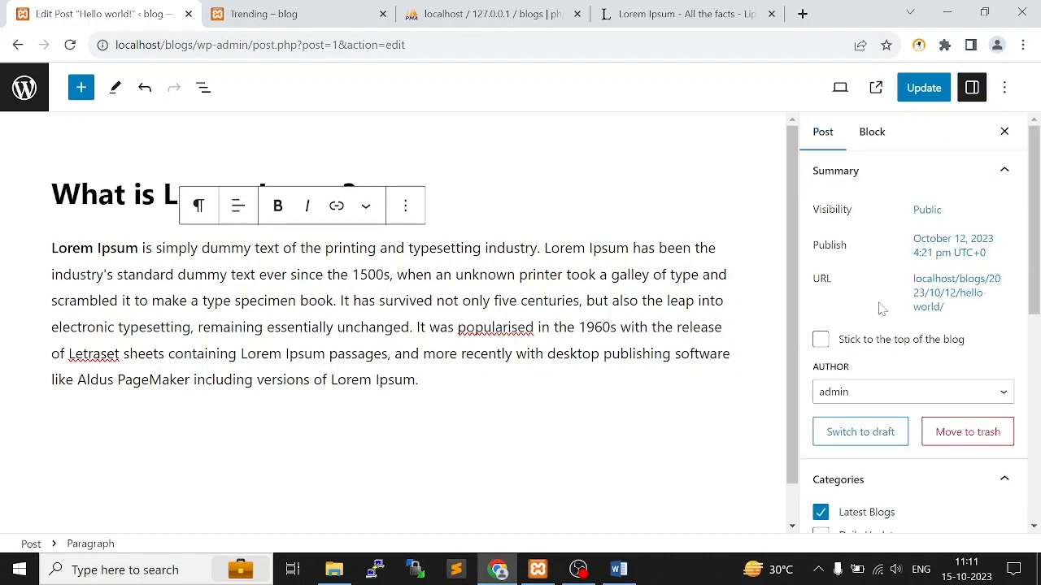
pyautogui.scroll(-8, 880, 308)
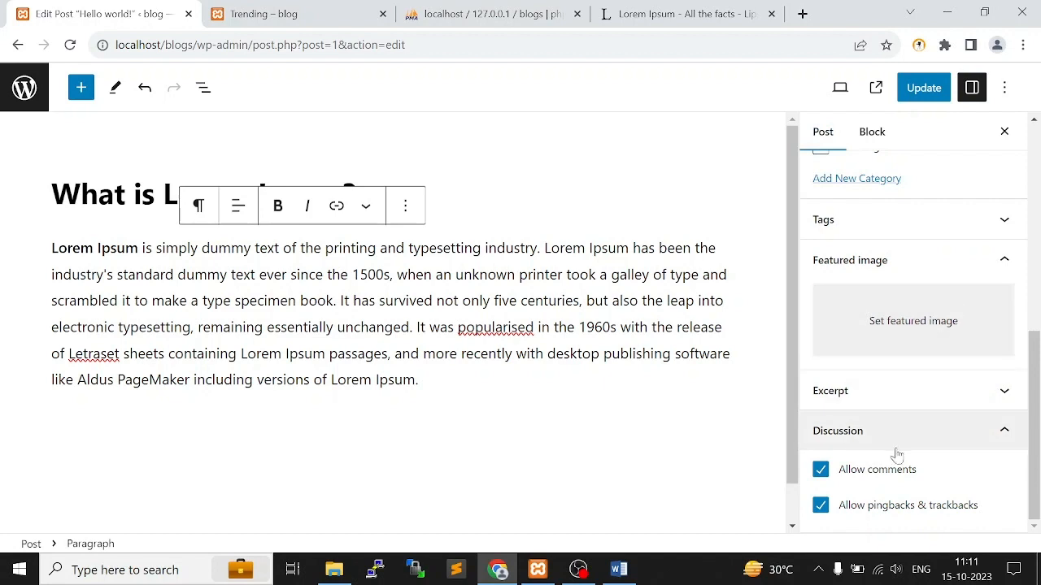
pyautogui.scroll(1, 894, 270)
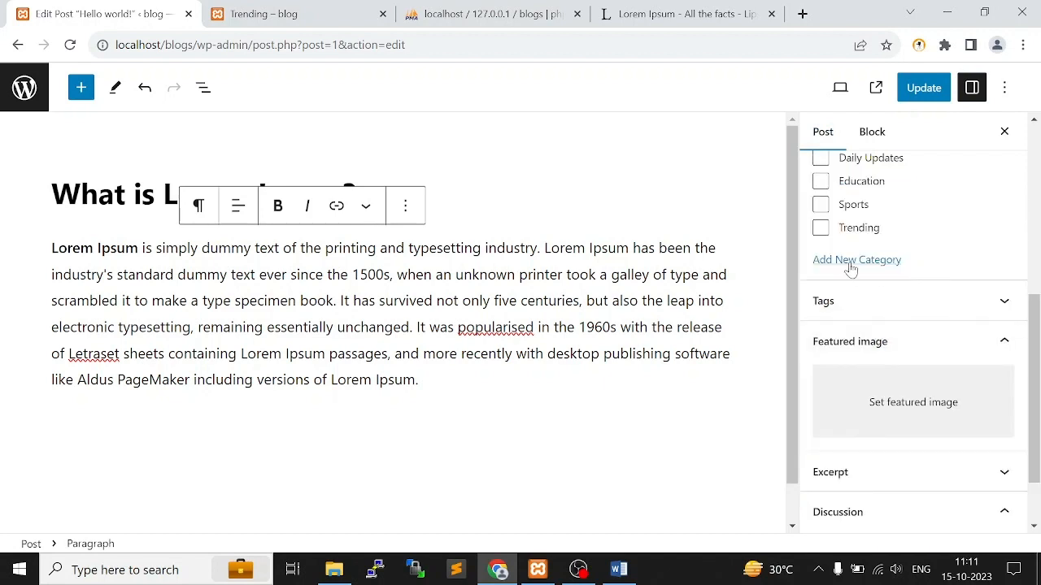
pyautogui.scroll(1, 875, 268)
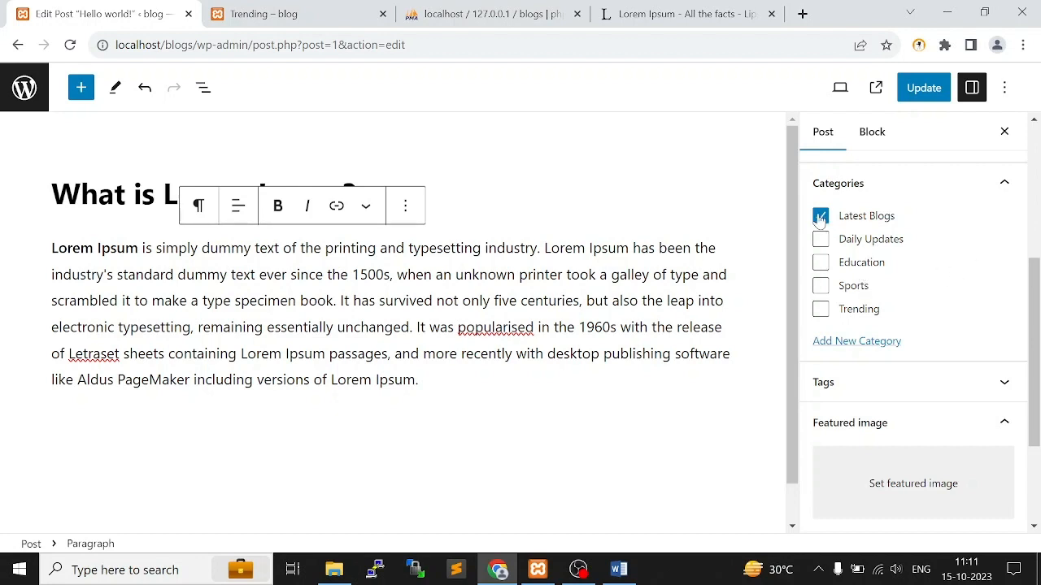
pyautogui.scroll(-2, 914, 364)
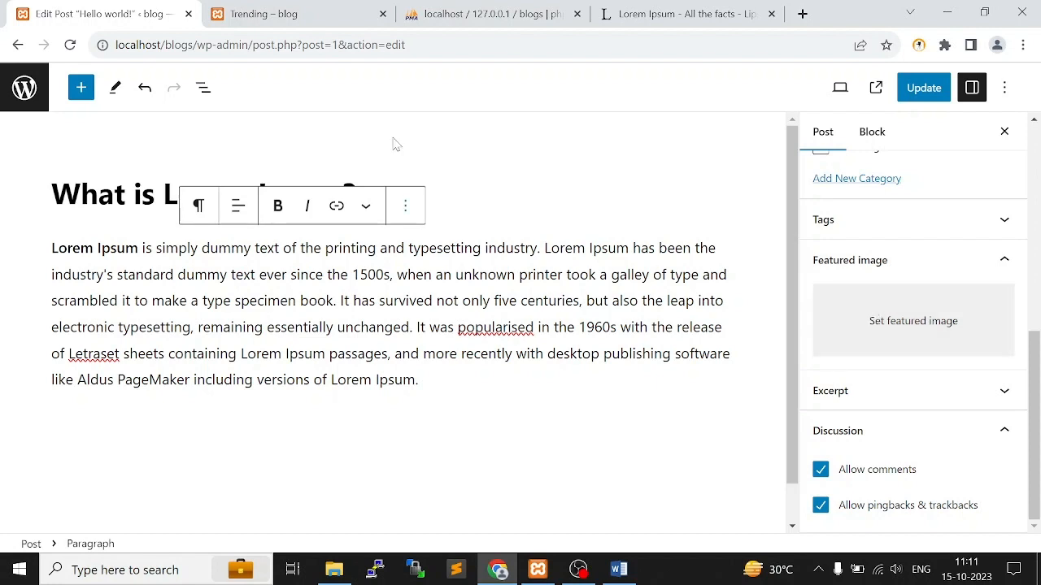
# Go to the blog's home page and examine how the existing post is displayed below the headlines
pyautogui.click(284, 13)
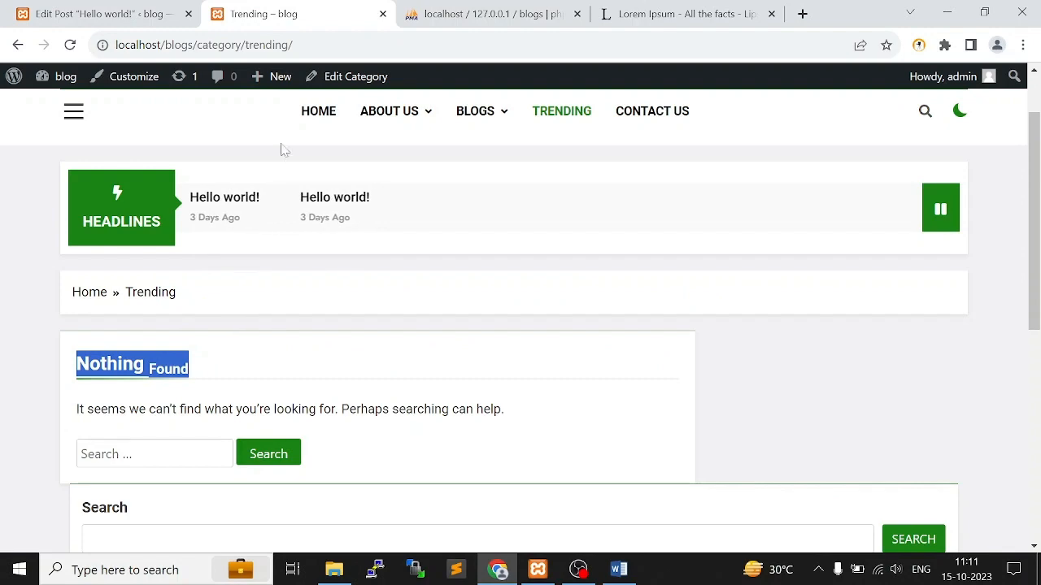
pyautogui.click(334, 111)
pyautogui.scroll(-3, 592, 399)
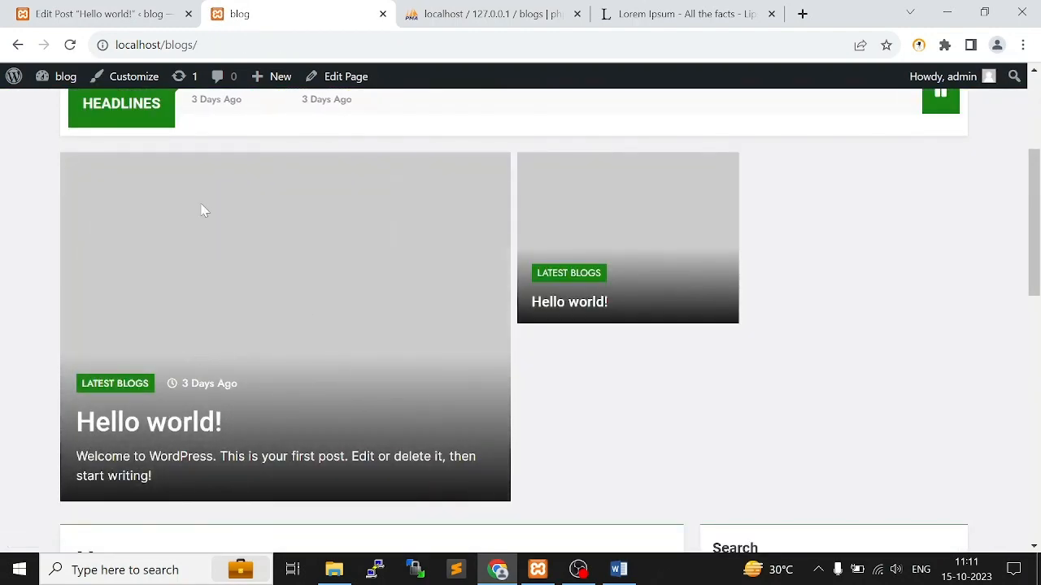
# Return to the post editor and upload all images from the bloging folder through the featured image picker
pyautogui.click(102, 14)
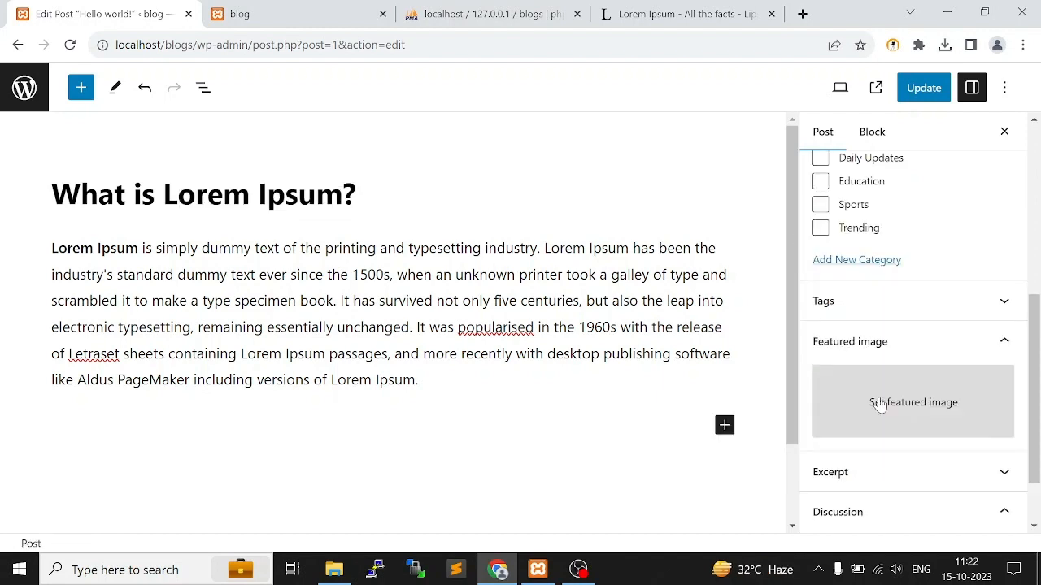
pyautogui.click(879, 404)
pyautogui.click(532, 338)
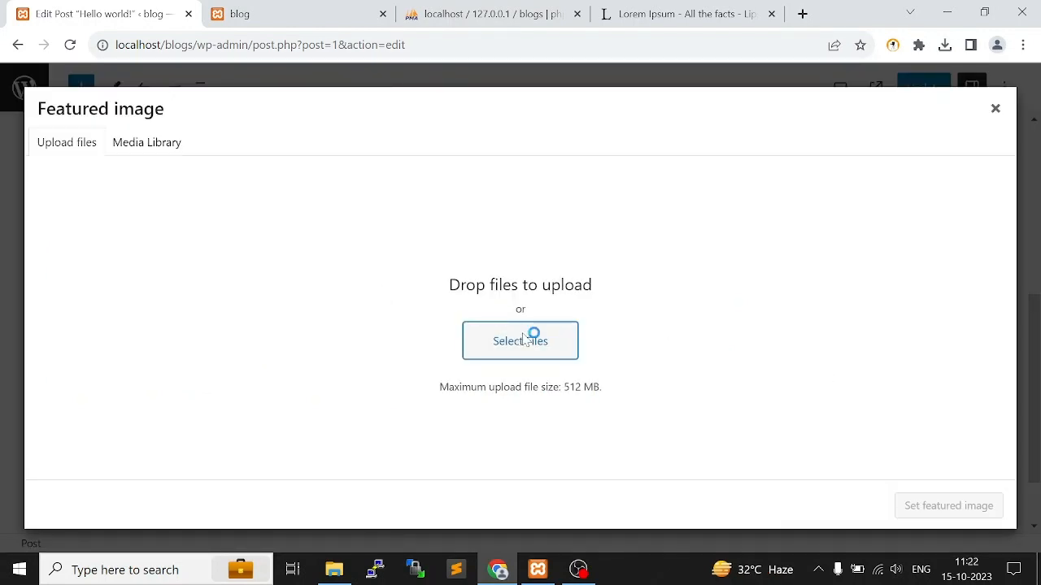
pyautogui.doubleClick(549, 210)
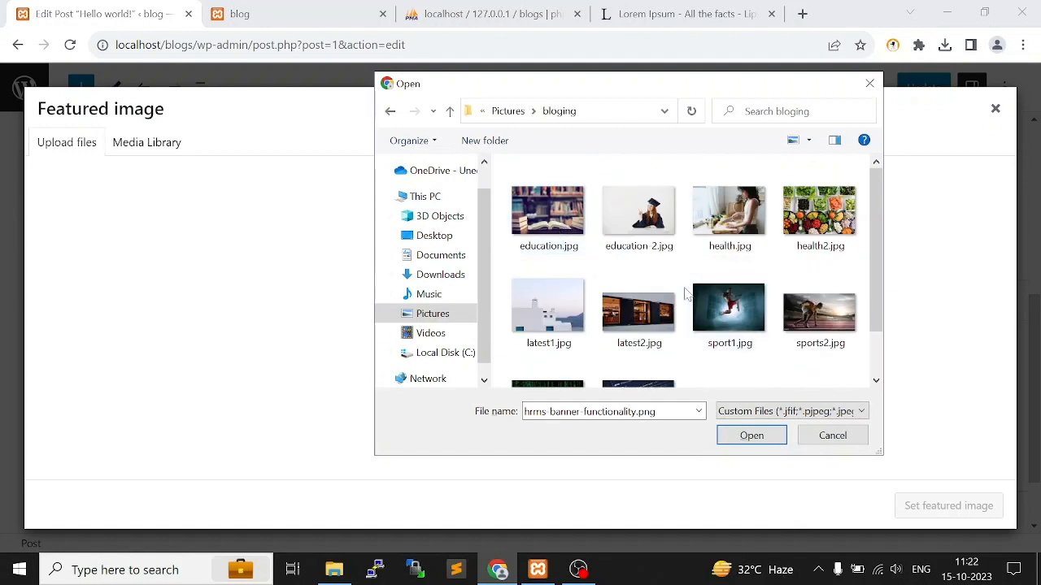
pyautogui.hotkey('ctrl', 'a')
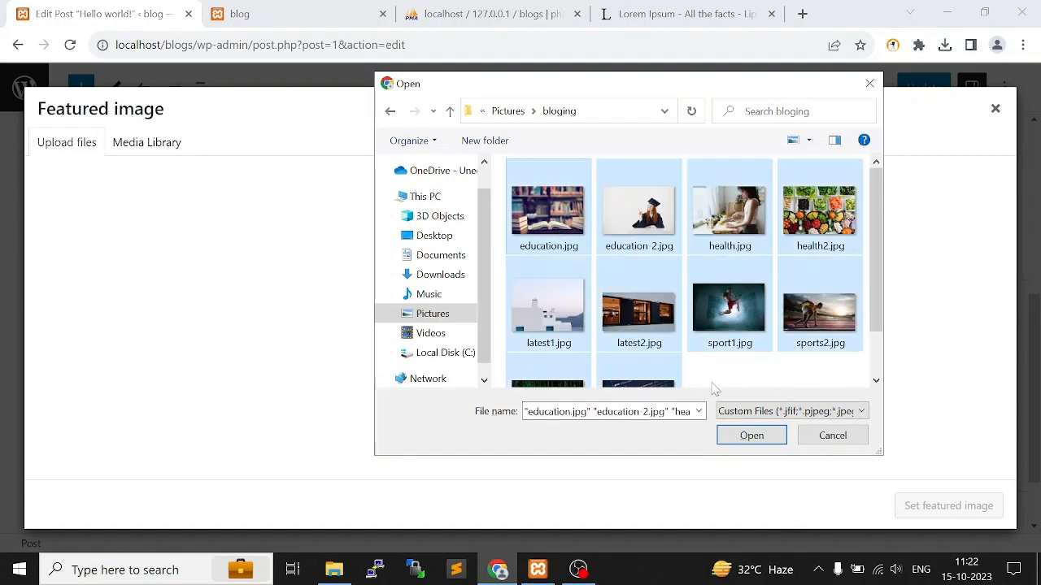
pyautogui.click(751, 435)
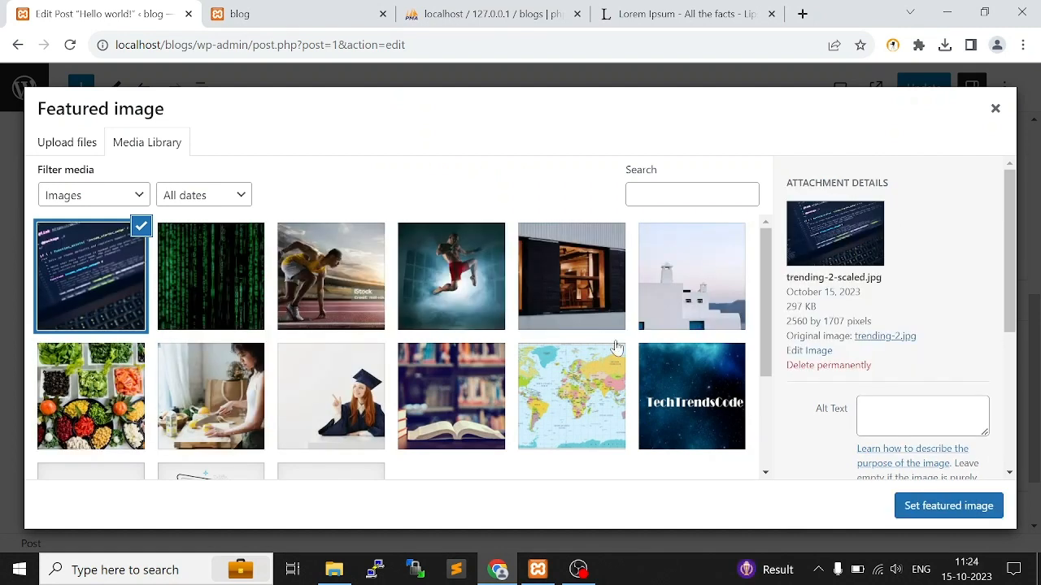
# Set trending-2-scaled.jpg as the post's featured image, keep the Latest Blogs category, and update the post
pyautogui.scroll(-3, 442, 317)
pyautogui.scroll(3, 442, 318)
pyautogui.click(935, 506)
pyautogui.scroll(5, 895, 366)
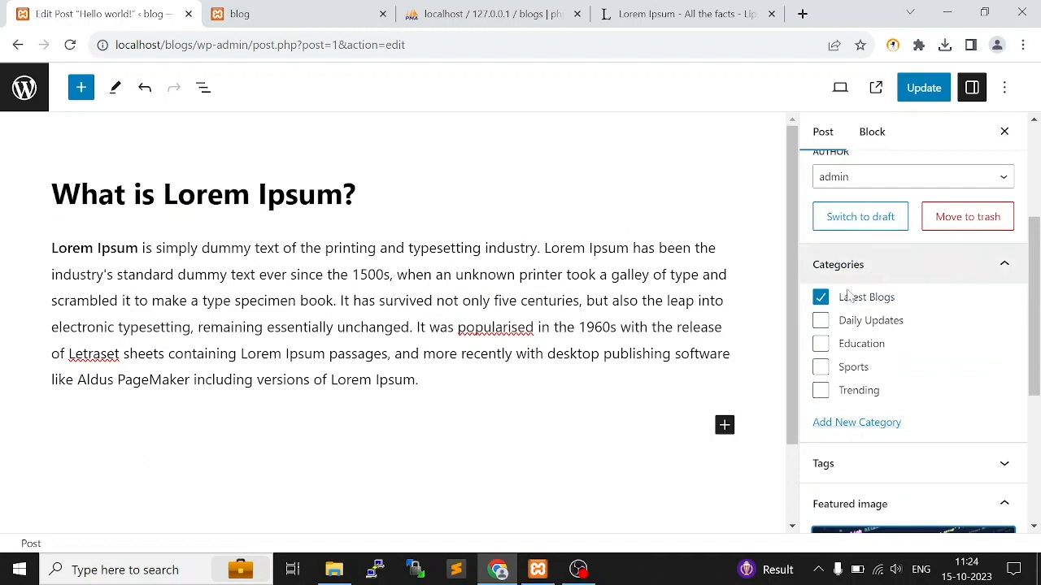
pyautogui.scroll(-4, 967, 305)
pyautogui.scroll(3, 913, 325)
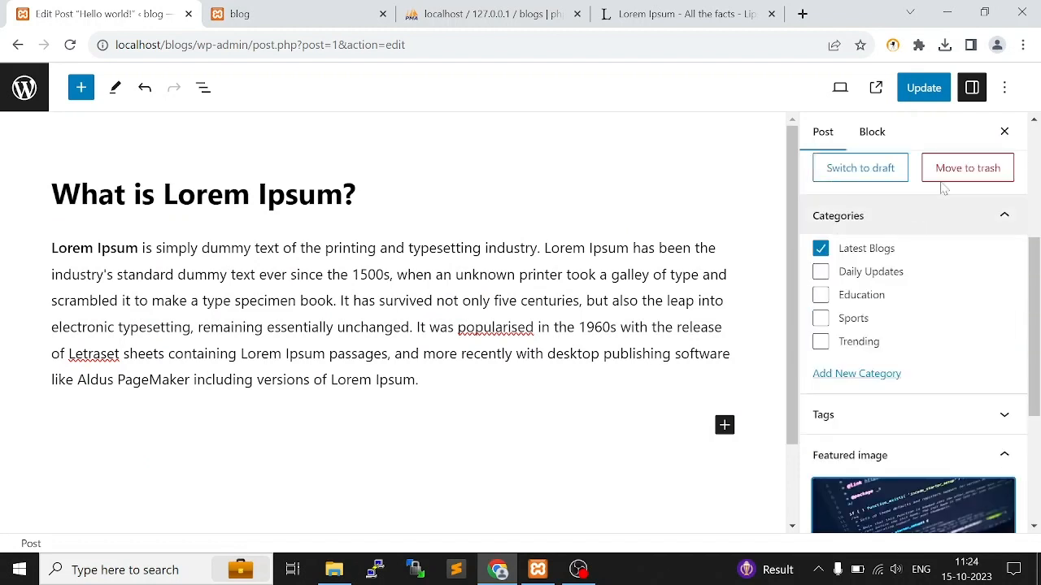
pyautogui.click(923, 88)
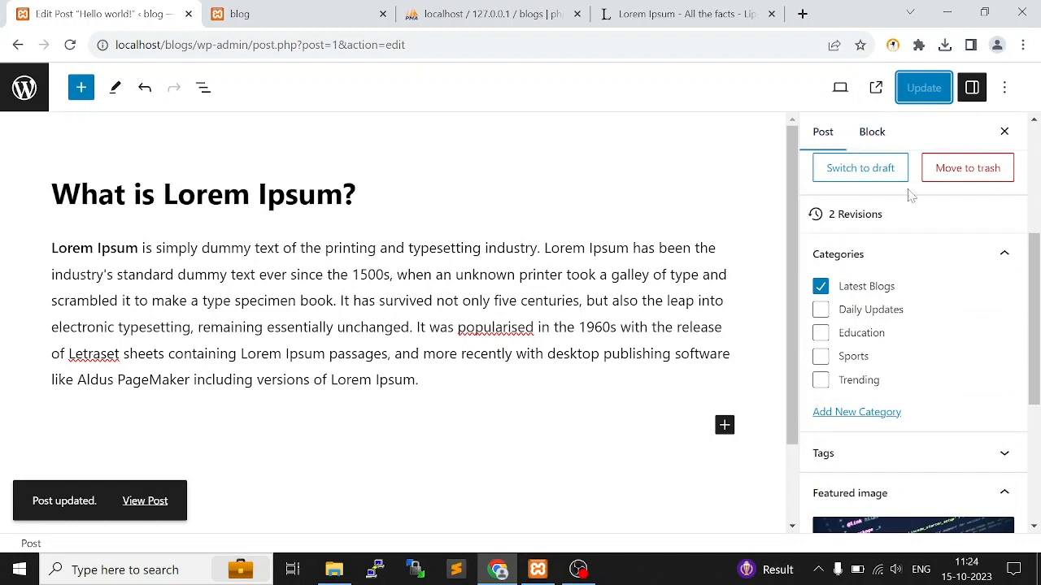
# Reload the blog's front page and check the updated post's title, text and featured image
pyautogui.click(244, 14)
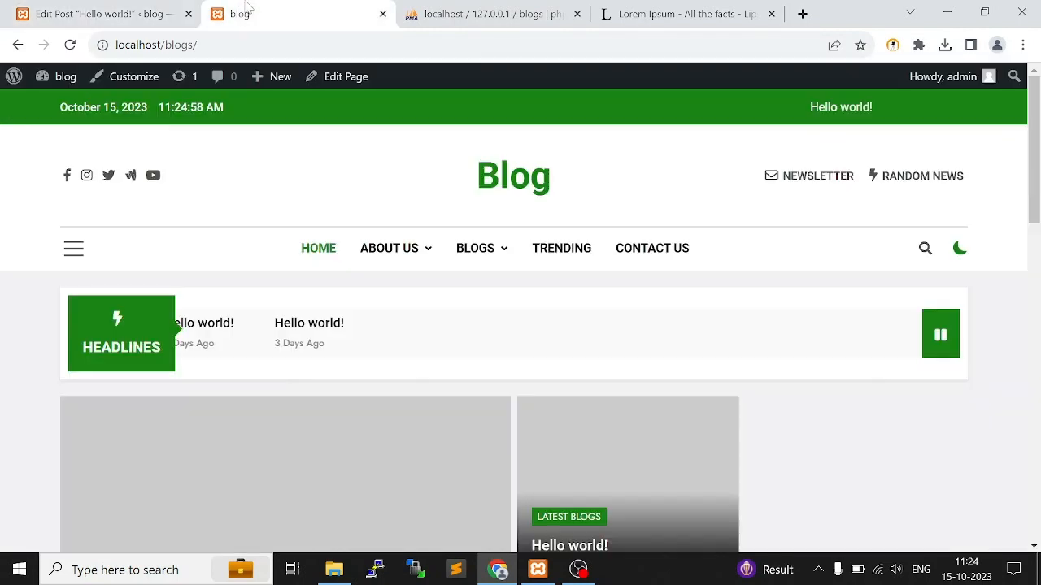
pyautogui.click(70, 45)
pyautogui.scroll(-3, 341, 301)
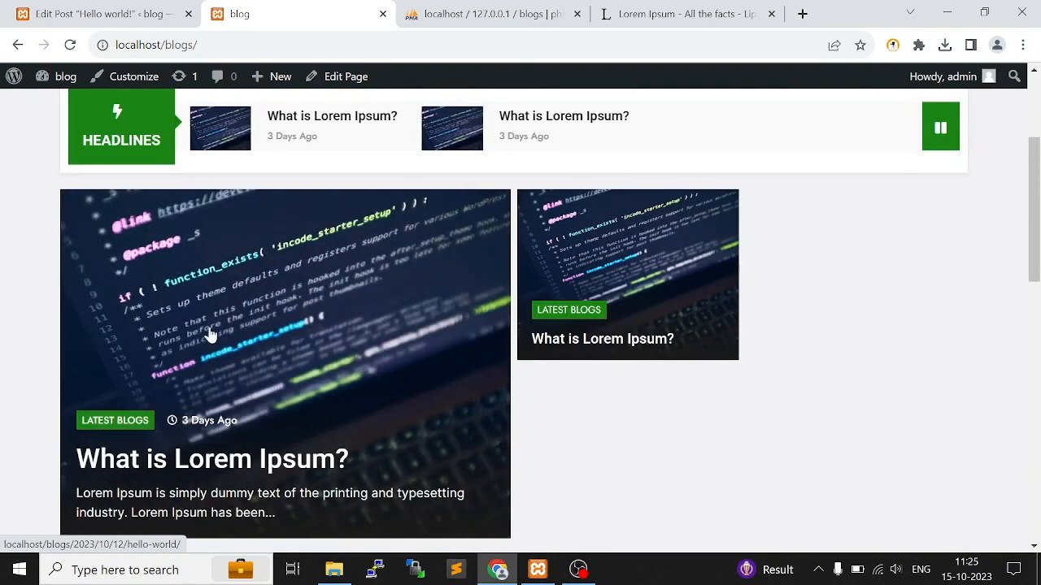
pyautogui.scroll(-1, 175, 346)
pyautogui.scroll(2, 212, 356)
pyautogui.scroll(-1, 260, 378)
# Return to the WordPress posts list and start a new post in a separate browser tab
pyautogui.hotkey('ctrl', 'shift', 'Tab')
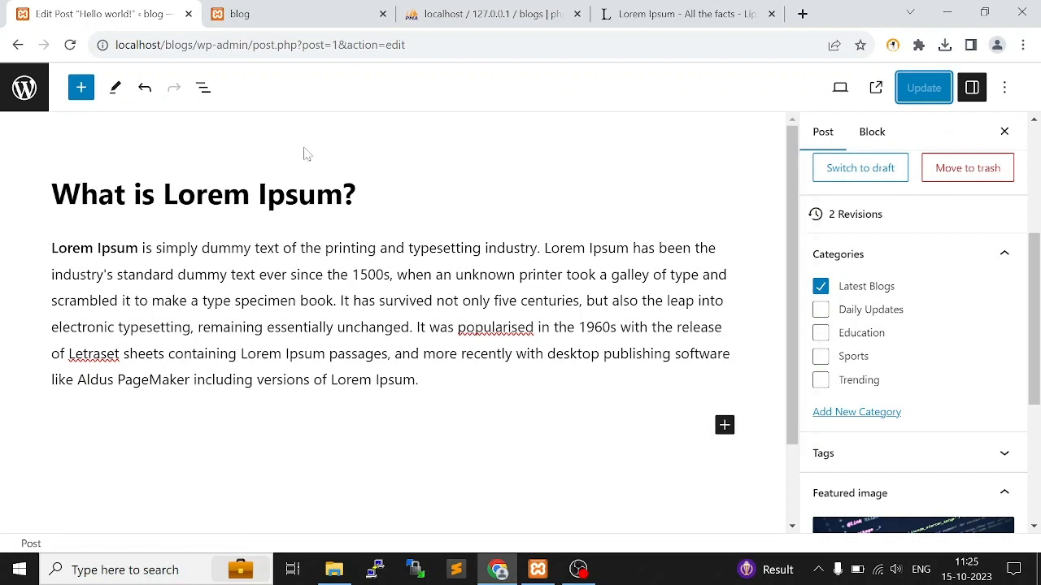
pyautogui.scroll(3, 962, 140)
pyautogui.click(24, 87)
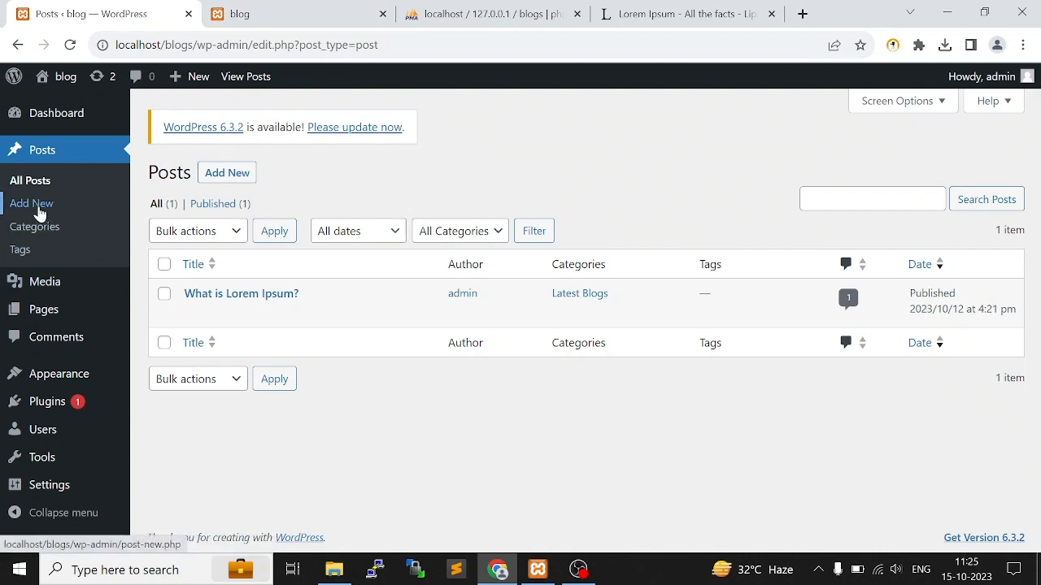
pyautogui.keyDown('ctrl'); pyautogui.click(243, 173); pyautogui.keyUp('ctrl')
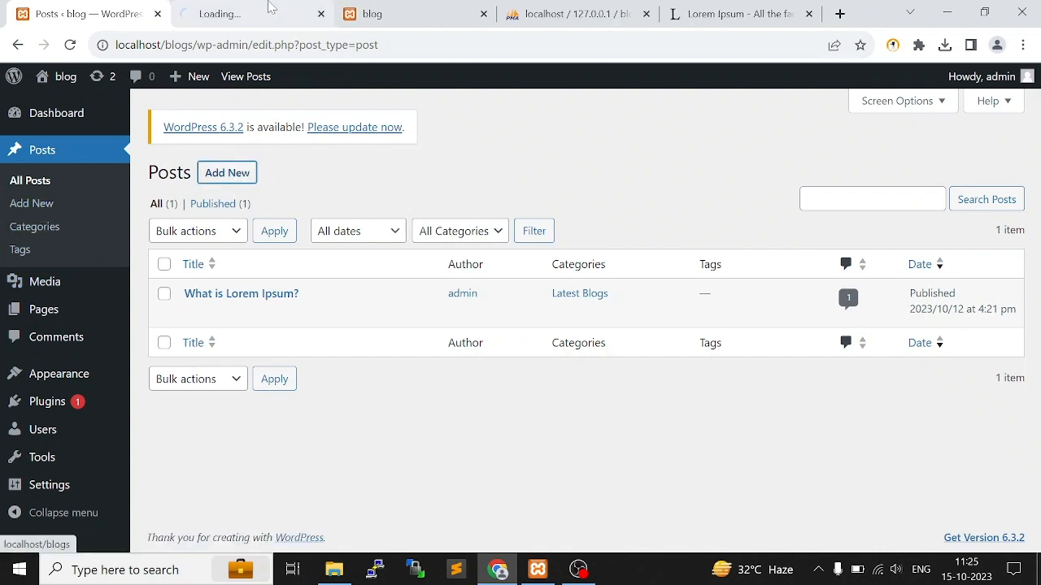
pyautogui.click(268, 6)
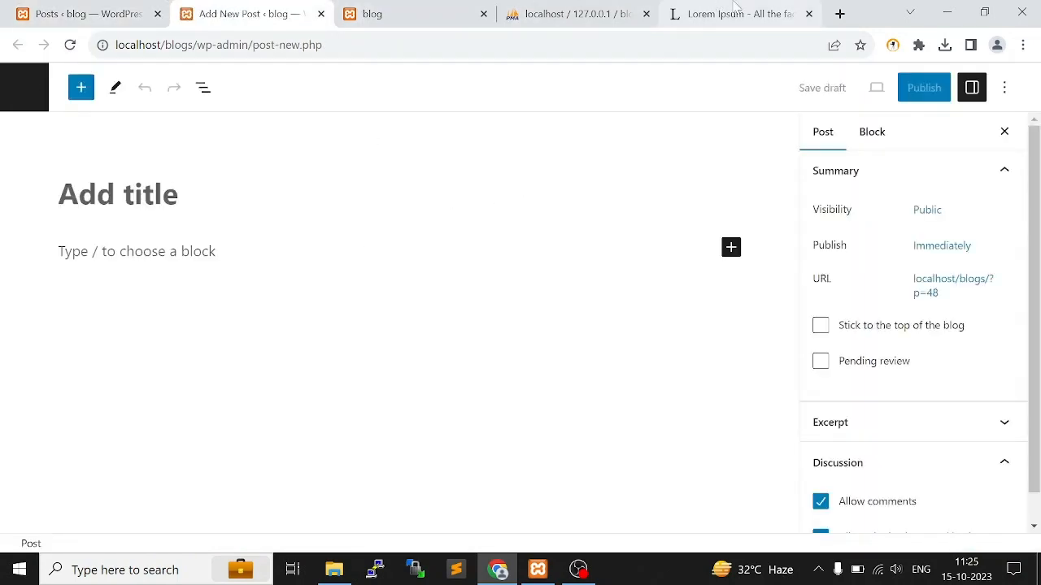
# Copy the heading "Why do we use it?" from lipsum.com and paste it as the new post's title
pyautogui.click(741, 11)
pyautogui.moveTo(526, 173); pyautogui.dragTo(683, 178)
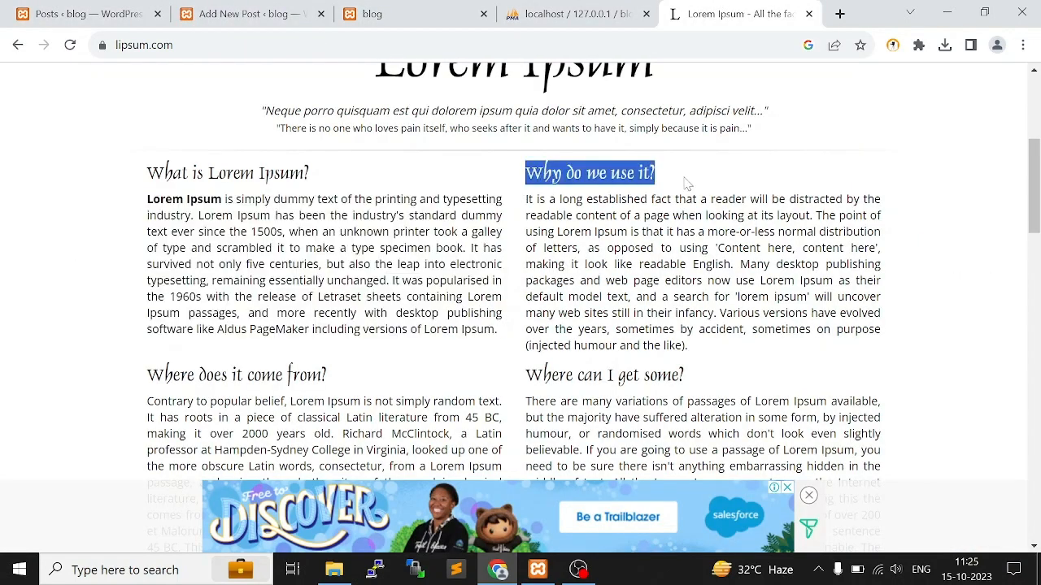
pyautogui.click(284, 4)
pyautogui.write('Why do we use it?')
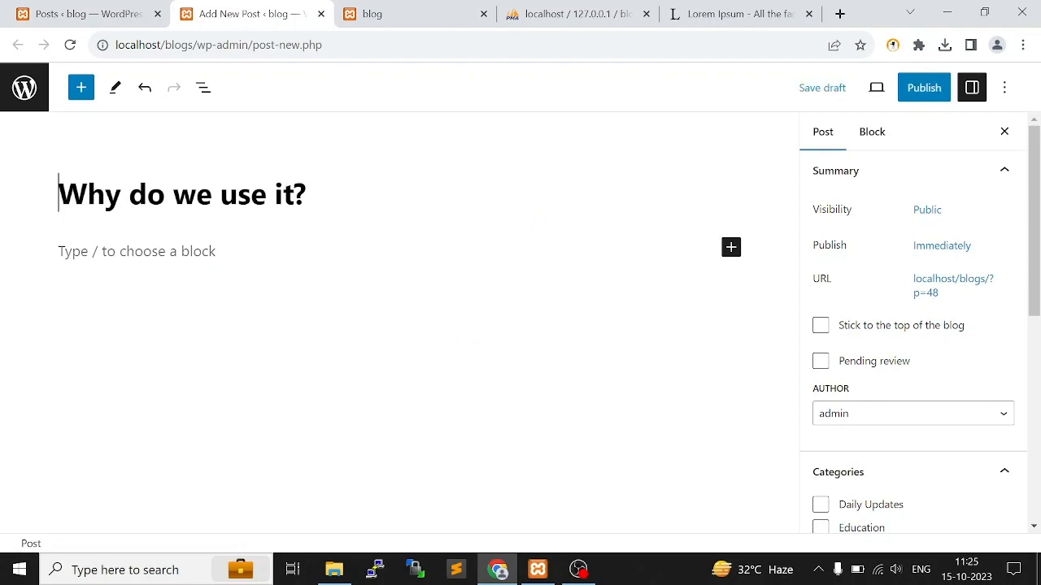
# Copy the paragraph under "Why do we use it?" from lipsum.com into the new post's body
pyautogui.click(795, 8)
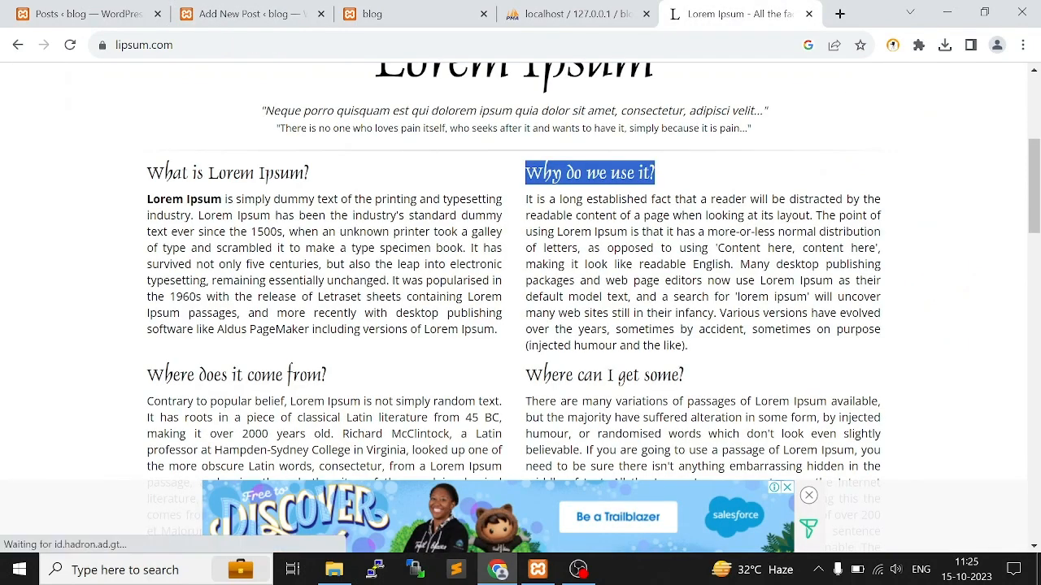
pyautogui.moveTo(525, 199)
pyautogui.mouseDown()
pyautogui.moveTo(592, 245)
pyautogui.moveTo(690, 346)
pyautogui.moveTo(699, 279)
pyautogui.moveTo(525, 199)
pyautogui.mouseUp()
pyautogui.hotkey('ctrl', 'c')
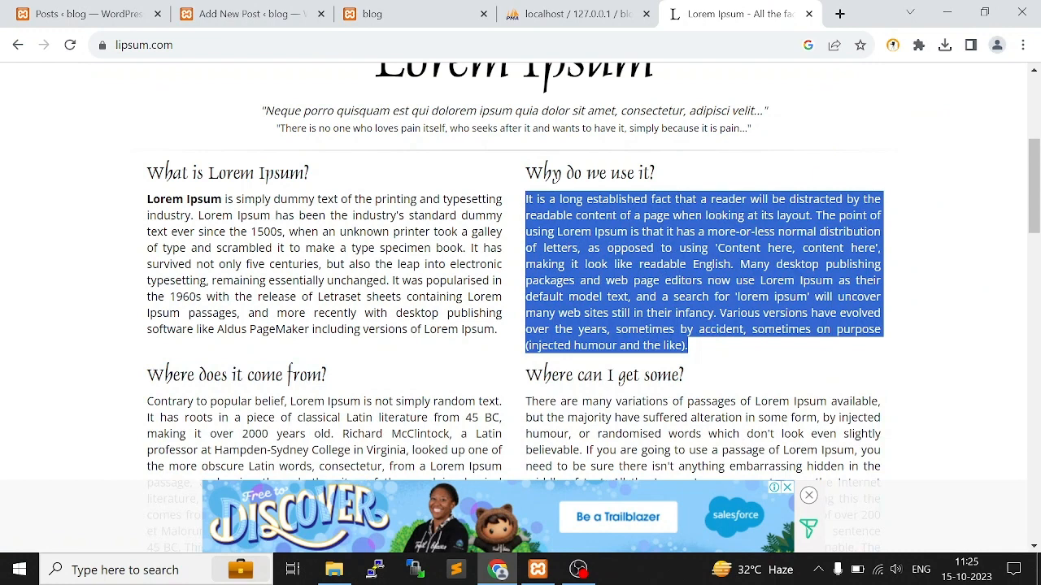
pyautogui.click(248, 6)
pyautogui.click(136, 248)
pyautogui.hotkey('ctrl', 'v')
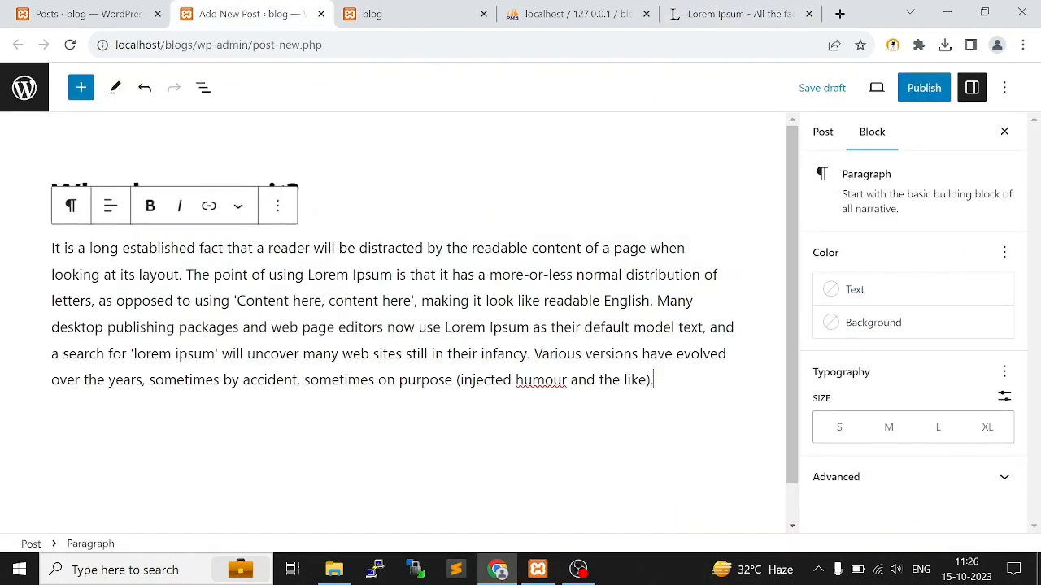
# Assign the new post to the Daily Updates category
pyautogui.click(828, 142)
pyautogui.scroll(-2, 894, 374)
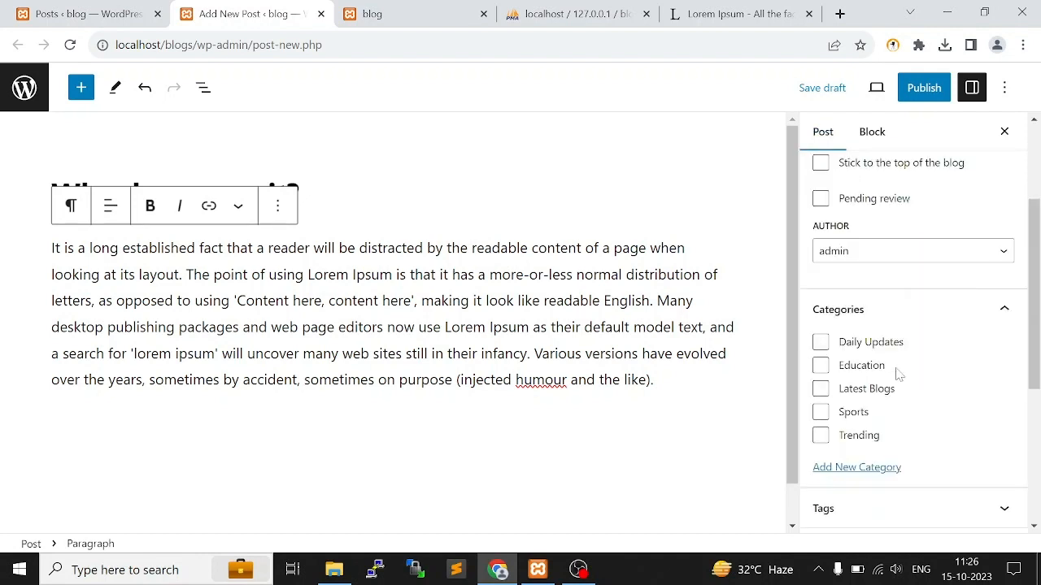
pyautogui.click(820, 342)
pyautogui.scroll(-2, 911, 342)
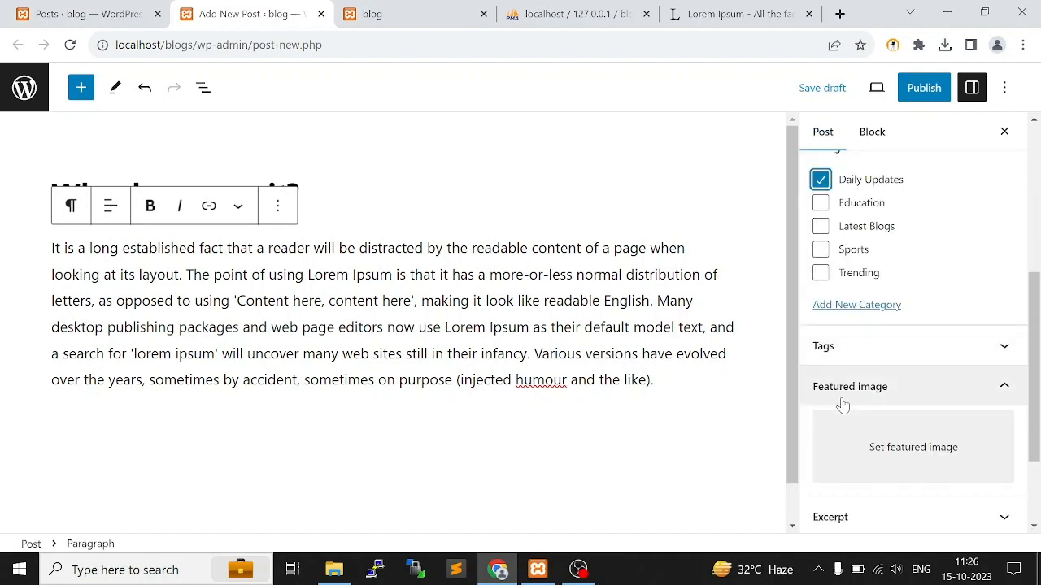
# Set the photo of the woman preparing food as the post's featured image and publish the post
pyautogui.click(917, 457)
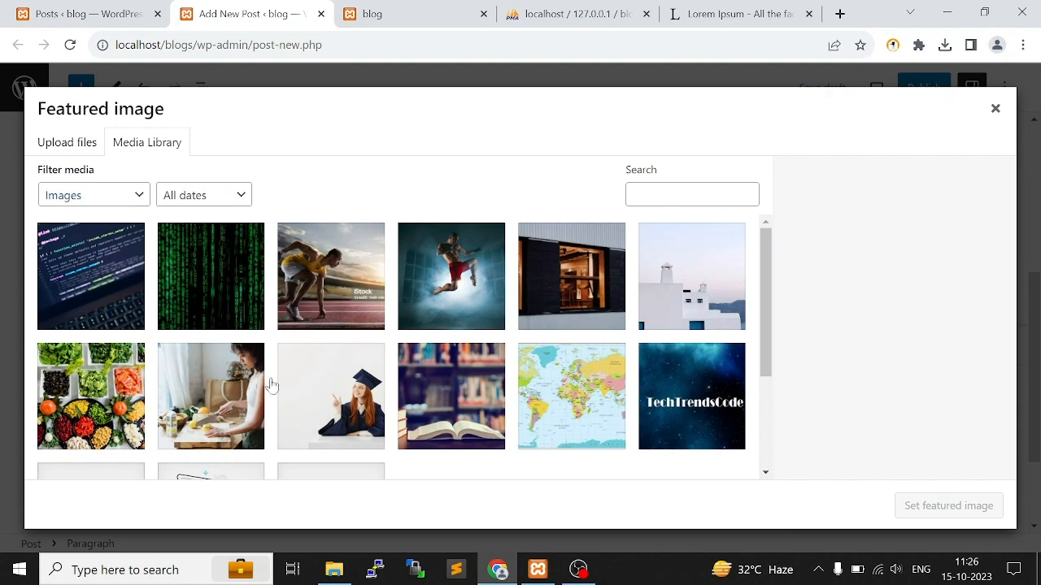
pyautogui.click(240, 416)
pyautogui.click(951, 511)
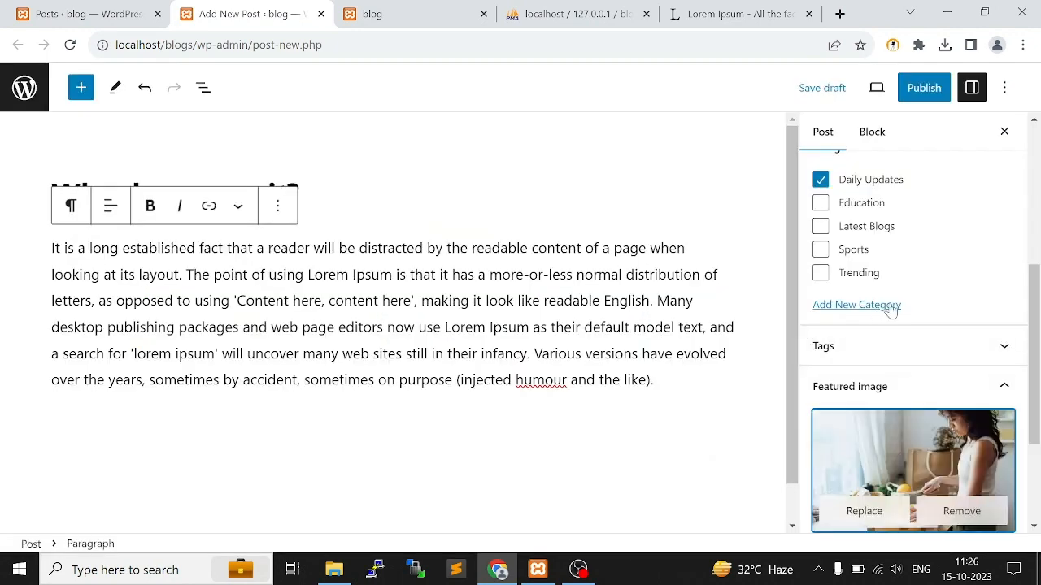
pyautogui.scroll(1, 911, 284)
pyautogui.click(932, 96)
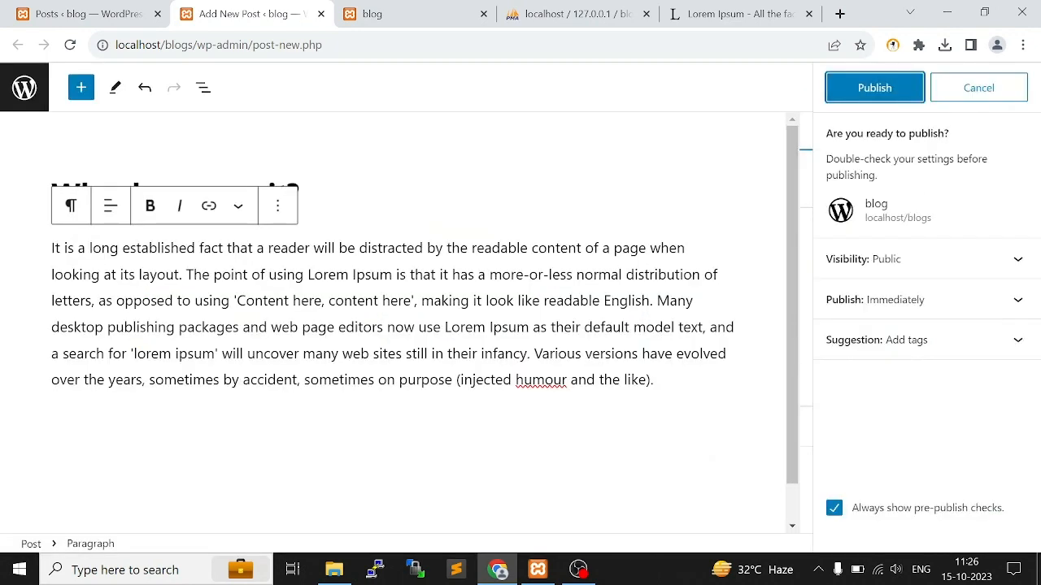
pyautogui.click(909, 97)
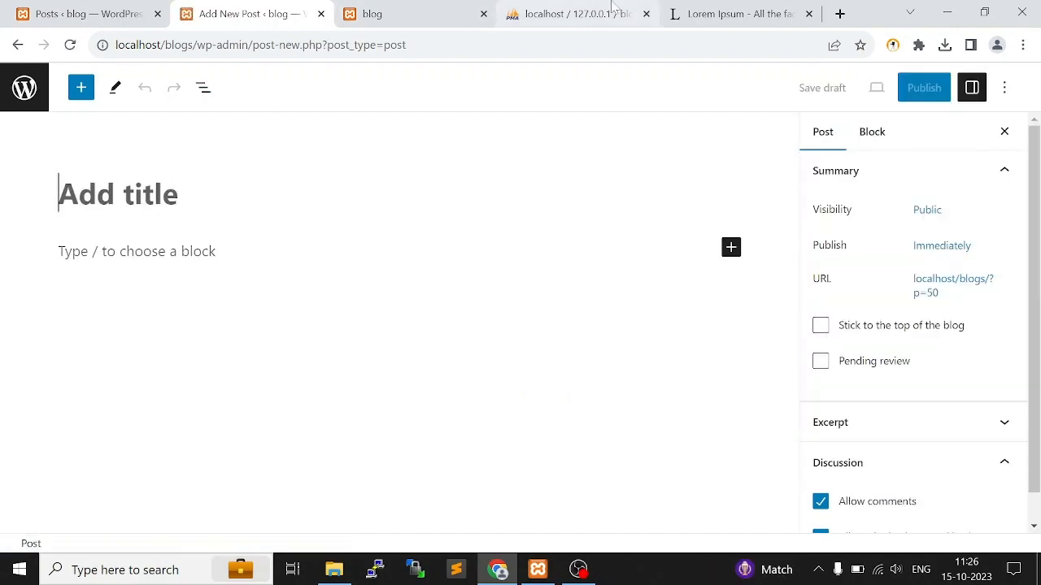
# Copy the heading "Where does it come from?" from lipsum.com and paste it as the new post's title
pyautogui.click(736, 14)
pyautogui.moveTo(147, 376); pyautogui.dragTo(348, 387)
pyautogui.hotkey('ctrl', 'c')
pyautogui.click(248, 14)
pyautogui.hotkey('ctrl', 'v')
# Copy the first paragraph under "Where does it come from?" from lipsum.com into the new post's body
pyautogui.click(735, 14)
pyautogui.scroll(-2, 407, 366)
pyautogui.moveTo(467, 418); pyautogui.dragTo(148, 238)
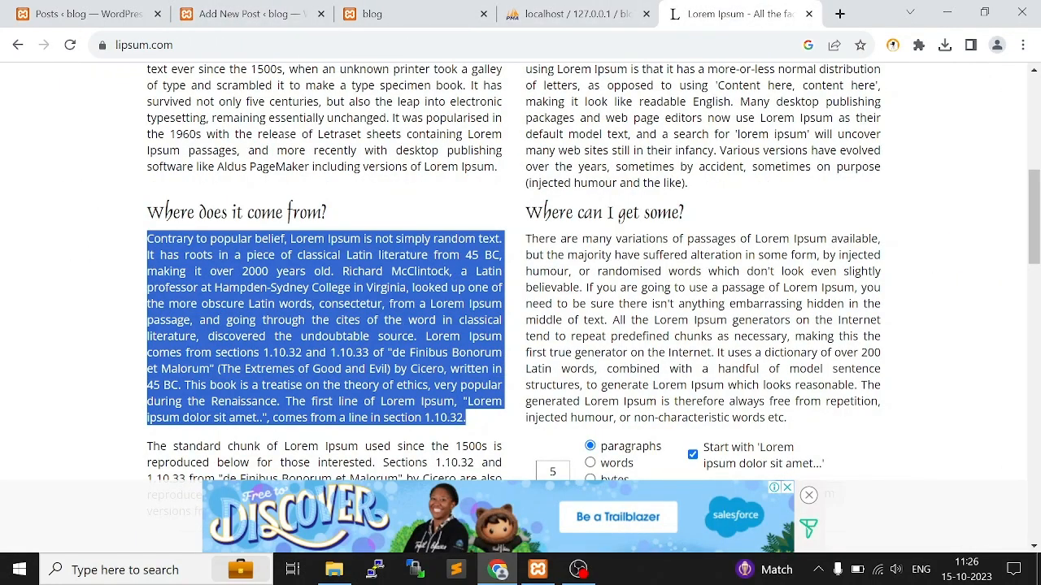
pyautogui.hotkey('ctrl', 'c')
pyautogui.click(247, 14)
pyautogui.hotkey('ctrl', 'v')
# Publish the post in the Education category with the photo of the graduate as its featured image
pyautogui.scroll(-2, 835, 325)
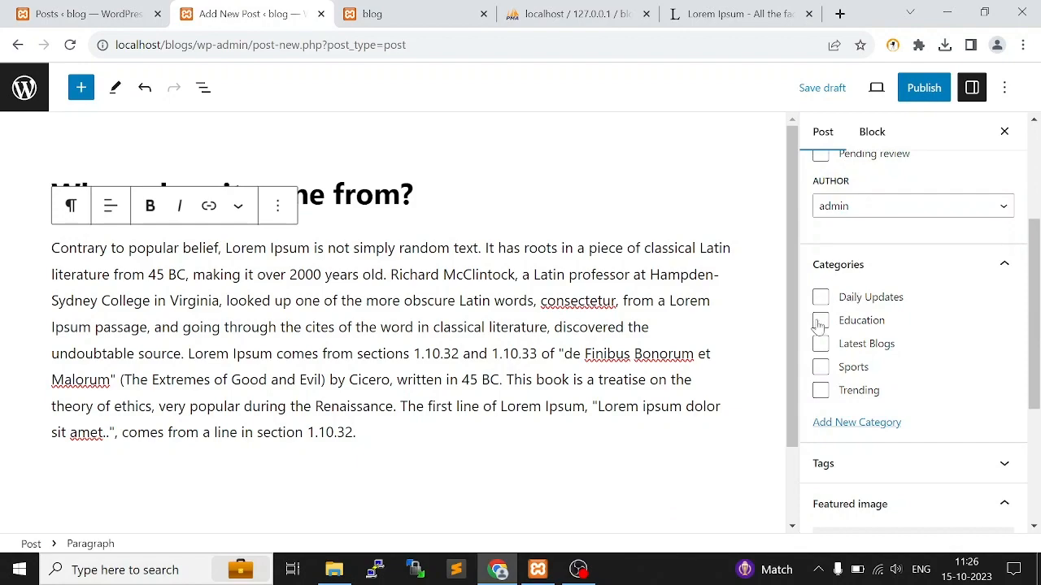
pyautogui.click(820, 322)
pyautogui.scroll(-3, 820, 323)
pyautogui.click(903, 320)
pyautogui.click(332, 395)
pyautogui.click(948, 505)
pyautogui.click(922, 91)
pyautogui.click(892, 95)
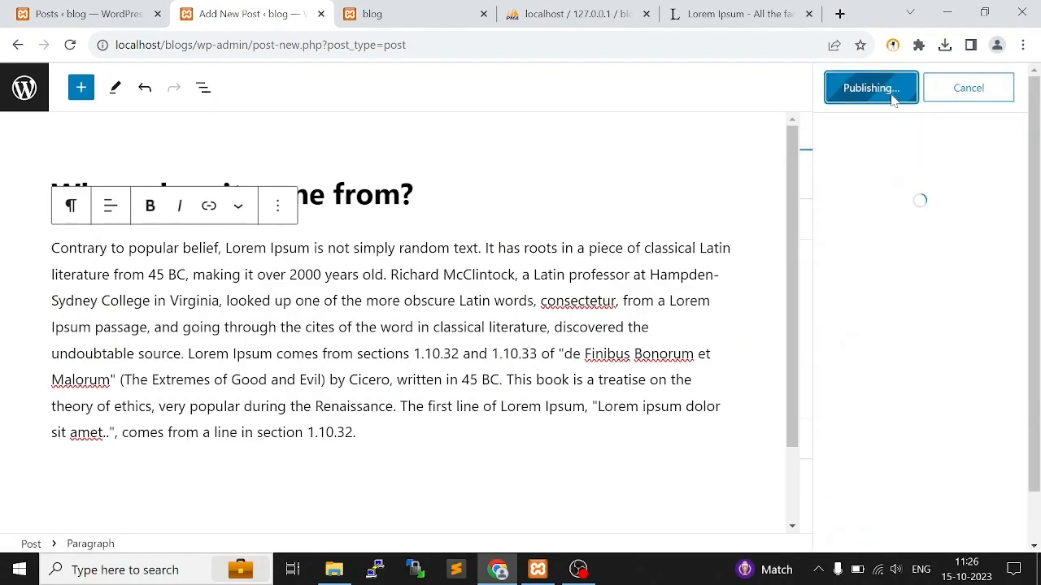
# Copy the heading "Where can I get some?" and its paragraph from lipsum.com into a new post's title and body
pyautogui.click(735, 14)
pyautogui.moveTo(684, 212); pyautogui.dragTo(805, 418)
pyautogui.hotkey('ctrl', 'c')
pyautogui.click(248, 13)
pyautogui.hotkey('ctrl', 'v')
pyautogui.click(736, 13)
pyautogui.click(248, 13)
pyautogui.hotkey('ctrl', 'v')
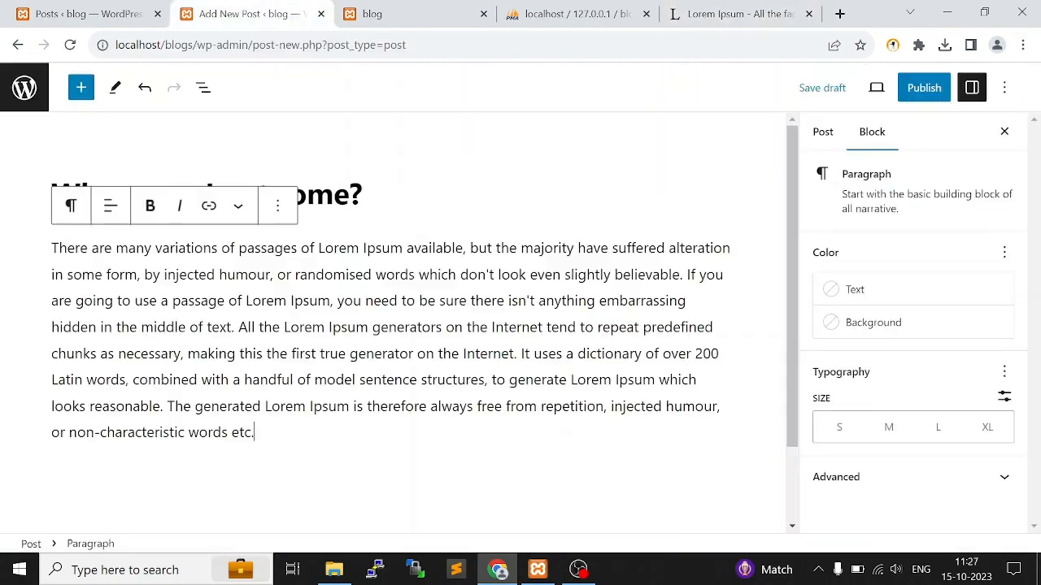
# Set the open-book library photo education.jpg as the new post's featured image
pyautogui.click(823, 131)
pyautogui.scroll(-5, 903, 326)
pyautogui.click(903, 444)
pyautogui.click(451, 396)
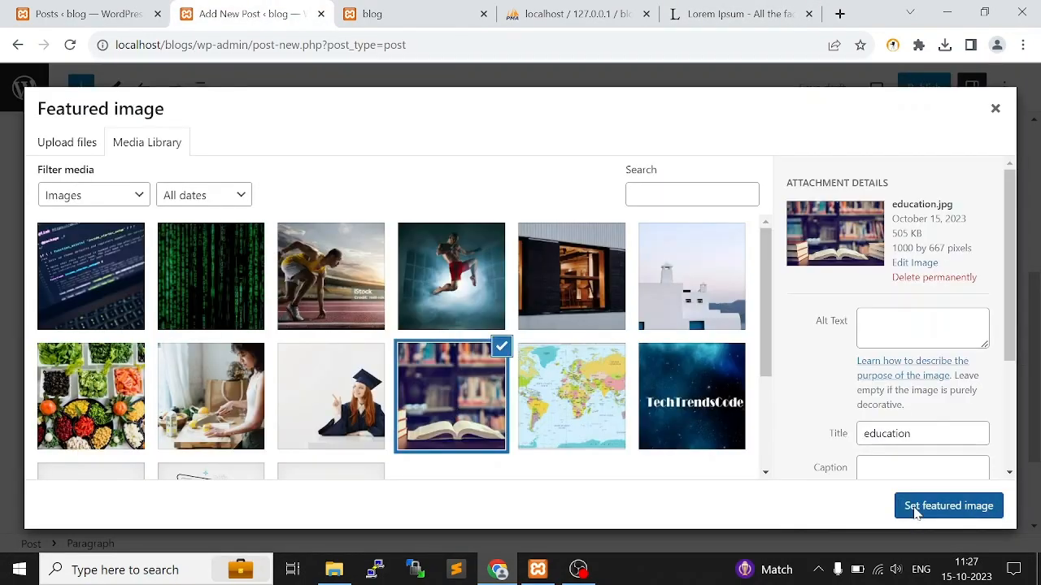
pyautogui.click(948, 506)
# Publish the "Where can I get some?" post and start another new post
pyautogui.click(924, 87)
pyautogui.click(867, 86)
pyautogui.click(982, 263)
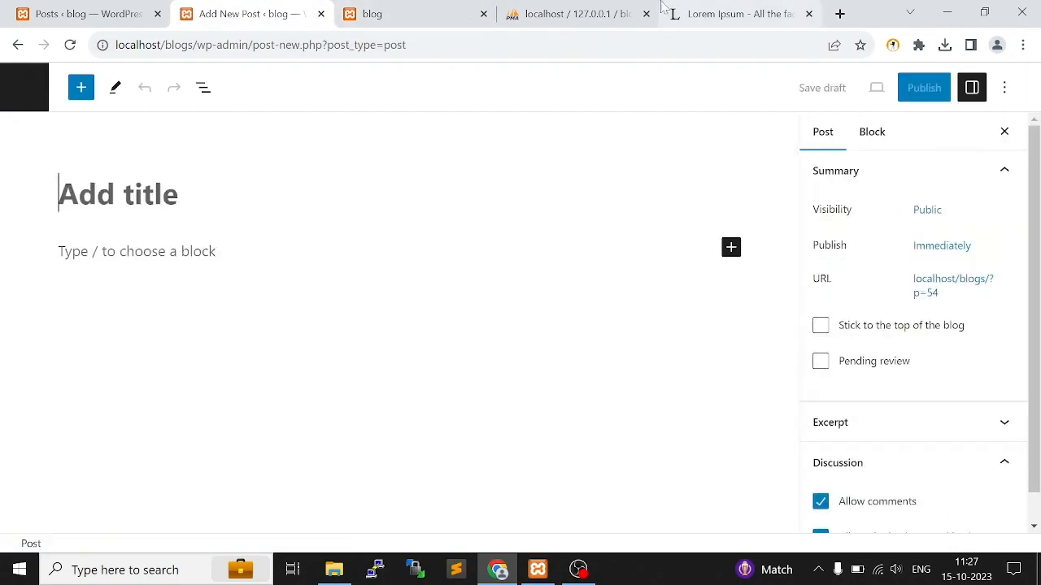
# Generate 20 paragraphs of placeholder text on lipsum.com and look through them
pyautogui.click(736, 14)
pyautogui.scroll(-8, 520, 325)
pyautogui.scroll(9, 520, 325)
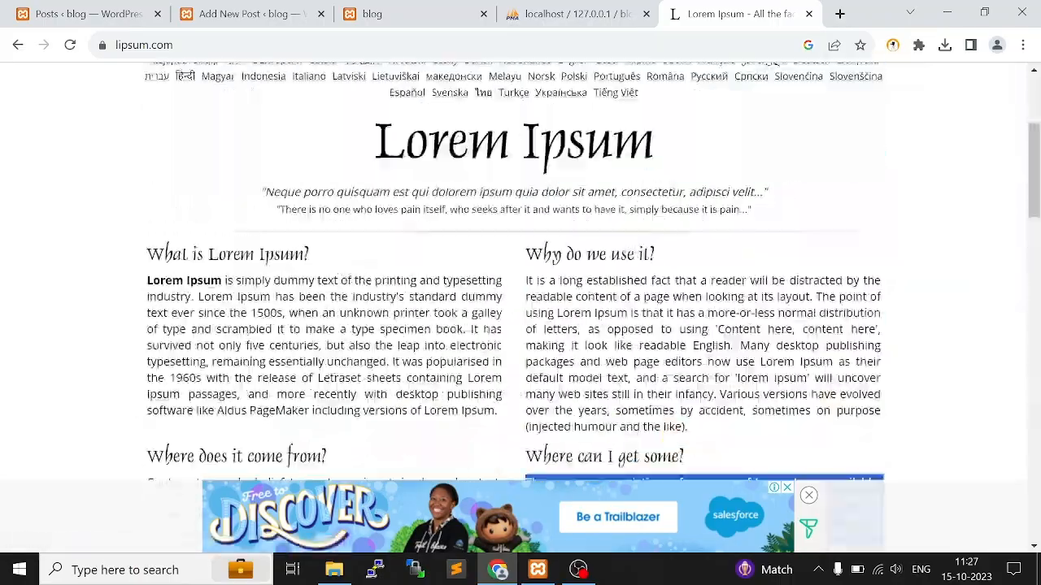
pyautogui.scroll(-10, 520, 325)
pyautogui.scroll(9, 521, 325)
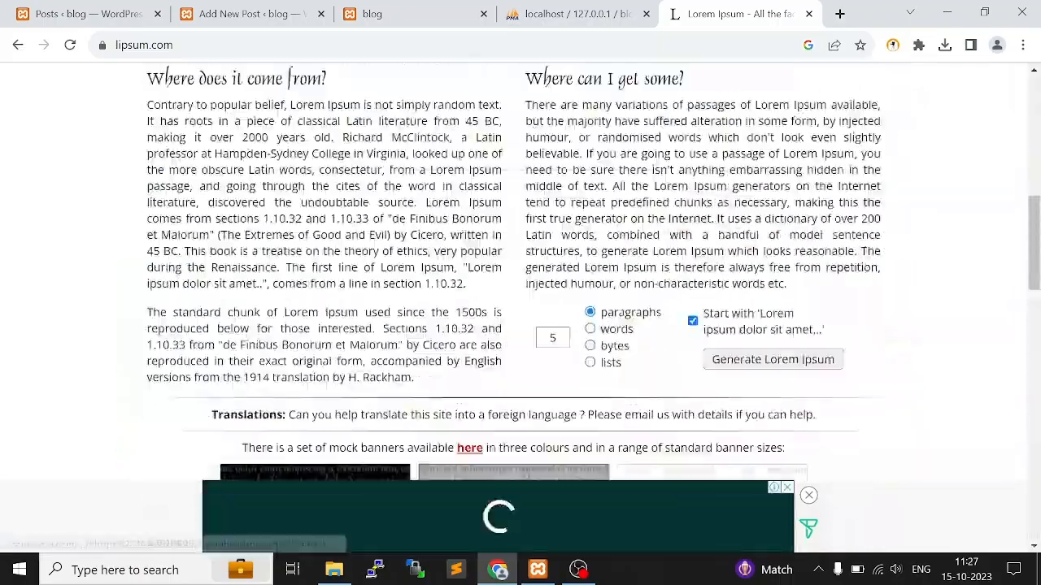
pyautogui.scroll(-2, 521, 309)
pyautogui.write('20')
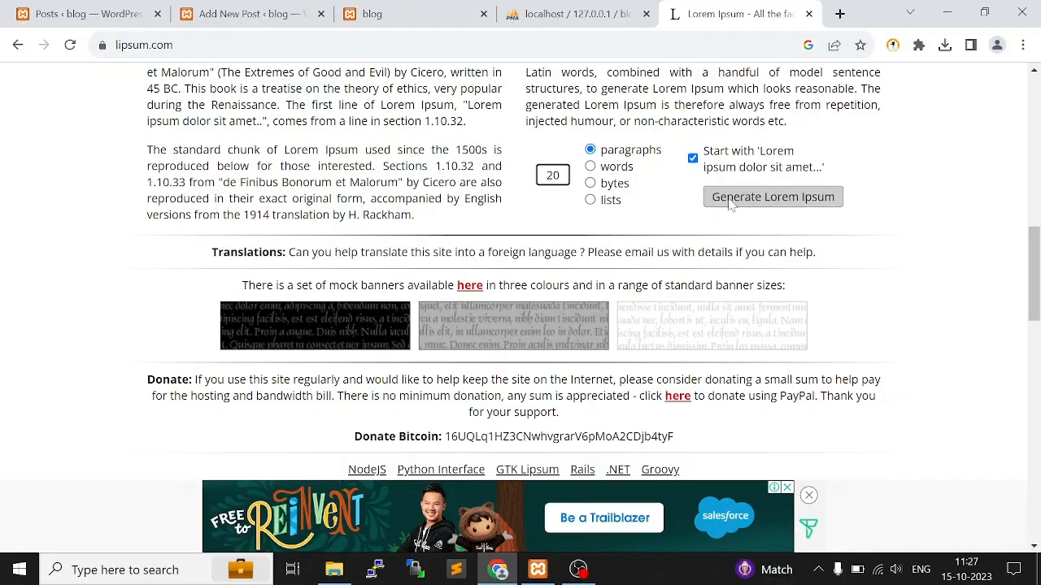
pyautogui.click(772, 197)
pyautogui.scroll(-5, 679, 232)
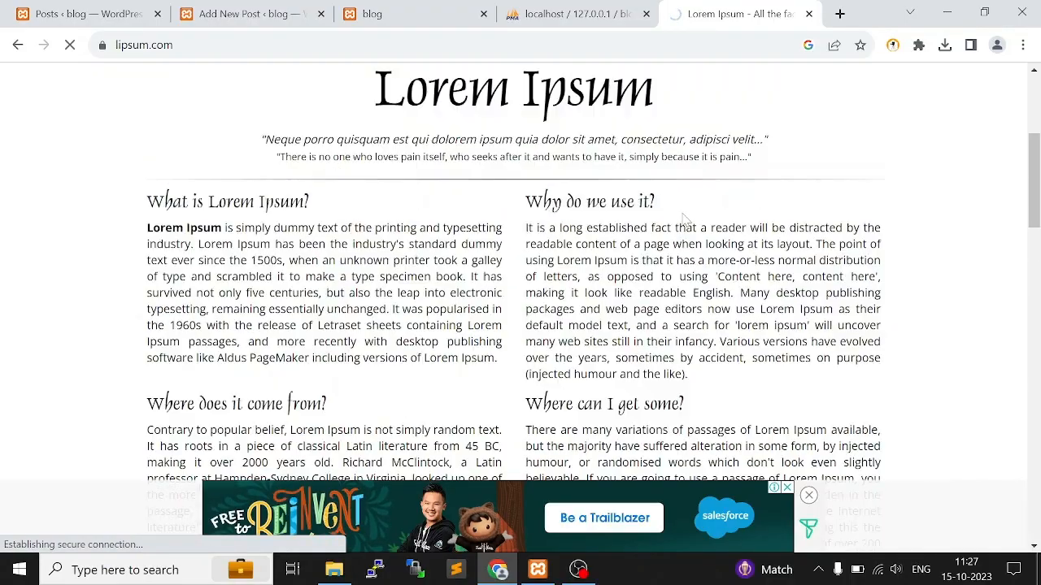
pyautogui.scroll(-7, 599, 230)
pyautogui.scroll(-2, 521, 309)
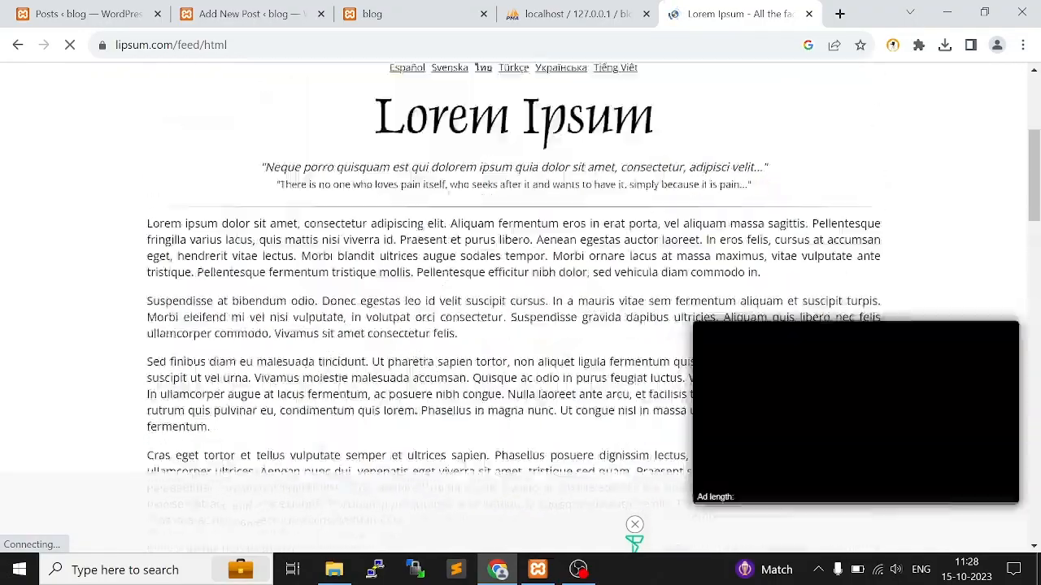
pyautogui.scroll(-15, 347, 208)
pyautogui.scroll(13, 347, 208)
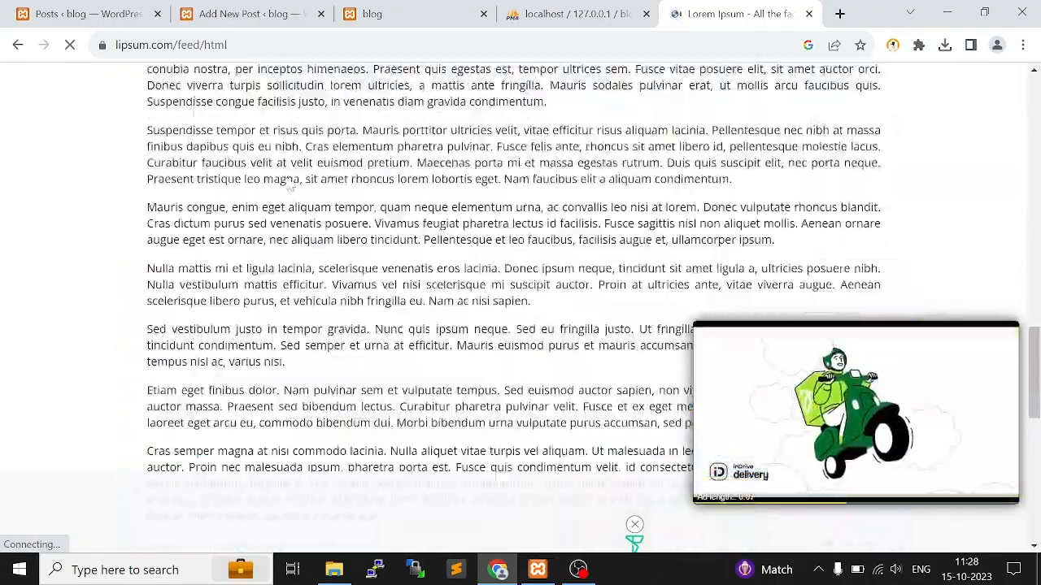
# Return from the generated text to the lipsum.com home page by shortening the page address
pyautogui.hotkey('ctrl', 'l')
pyautogui.press('Return')
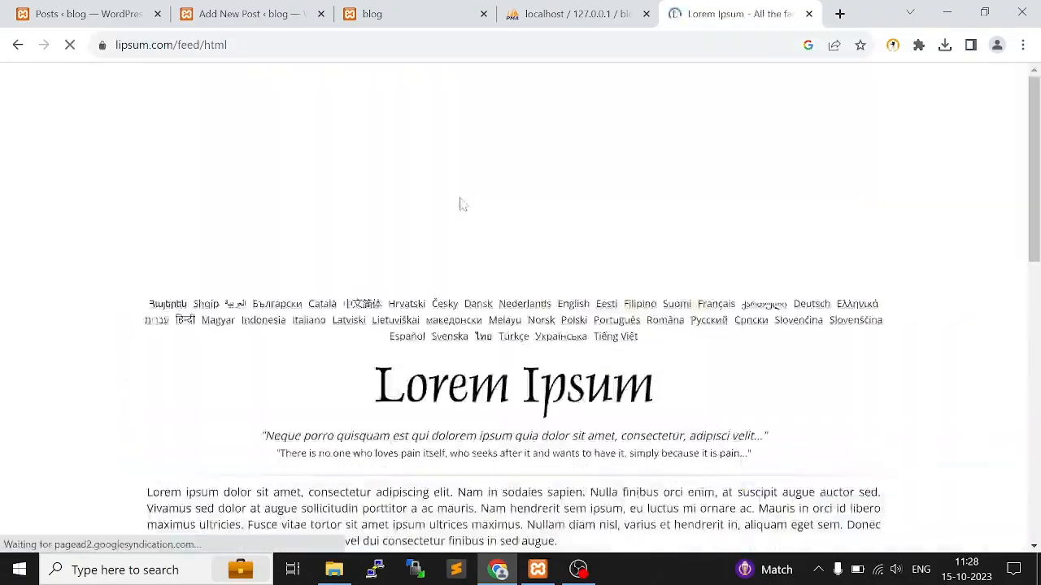
pyautogui.scroll(-2, 463, 202)
pyautogui.moveTo(428, 202); pyautogui.dragTo(407, 201)
pyautogui.click(288, 49)
pyautogui.doubleClick(287, 51)
pyautogui.press('BackSpace')
pyautogui.press('Return')
pyautogui.scroll(-7, 515, 300)
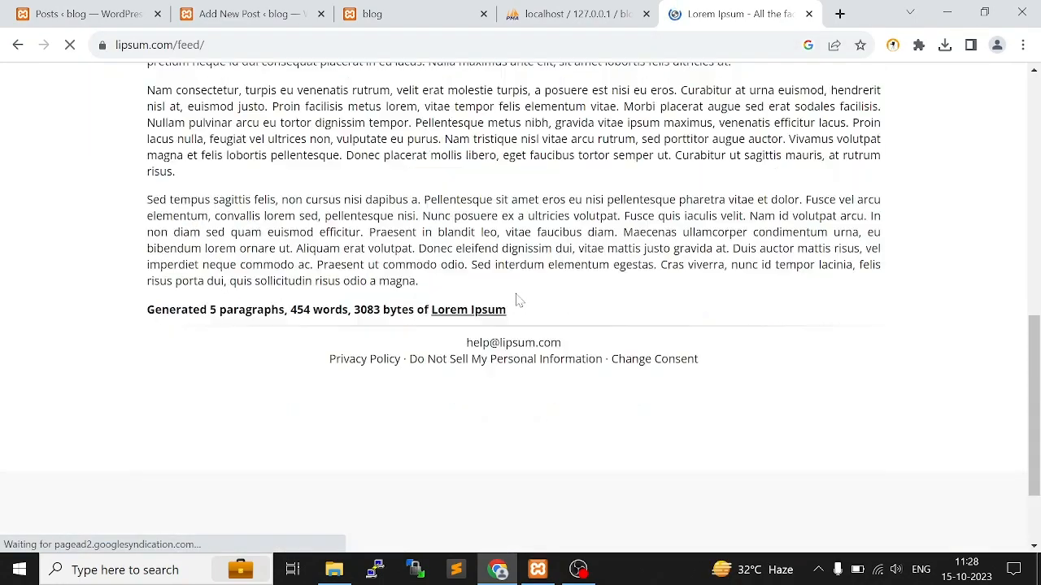
pyautogui.scroll(7, 516, 300)
pyautogui.click(273, 47)
pyautogui.moveTo(273, 48); pyautogui.dragTo(242, 47)
pyautogui.press('BackSpace')
pyautogui.press('Return')
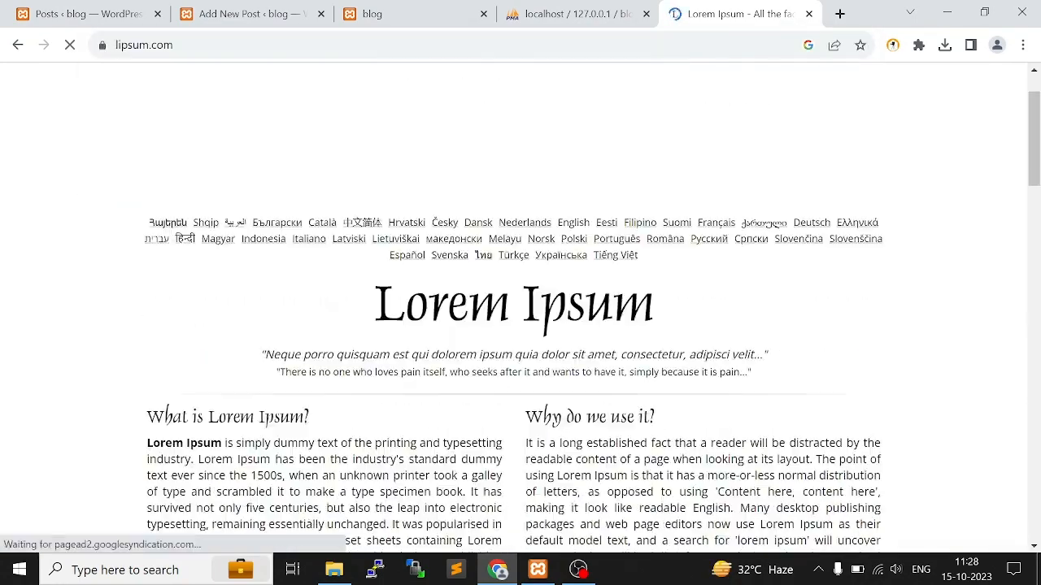
# Copy the heading "Why do we use it?" from lipsum.com into the title of the new post
pyautogui.scroll(-2, 520, 388)
pyautogui.moveTo(659, 256); pyautogui.dragTo(523, 253)
pyautogui.hotkey('ctrl', 'c')
pyautogui.click(85, 12)
pyautogui.click(244, 13)
pyautogui.click(183, 195)
pyautogui.hotkey('ctrl', 'v')
# Copy the paragraph under "Why do we use it?" from lipsum.com into the new post's body
pyautogui.click(721, 10)
pyautogui.moveTo(691, 428); pyautogui.dragTo(525, 284)
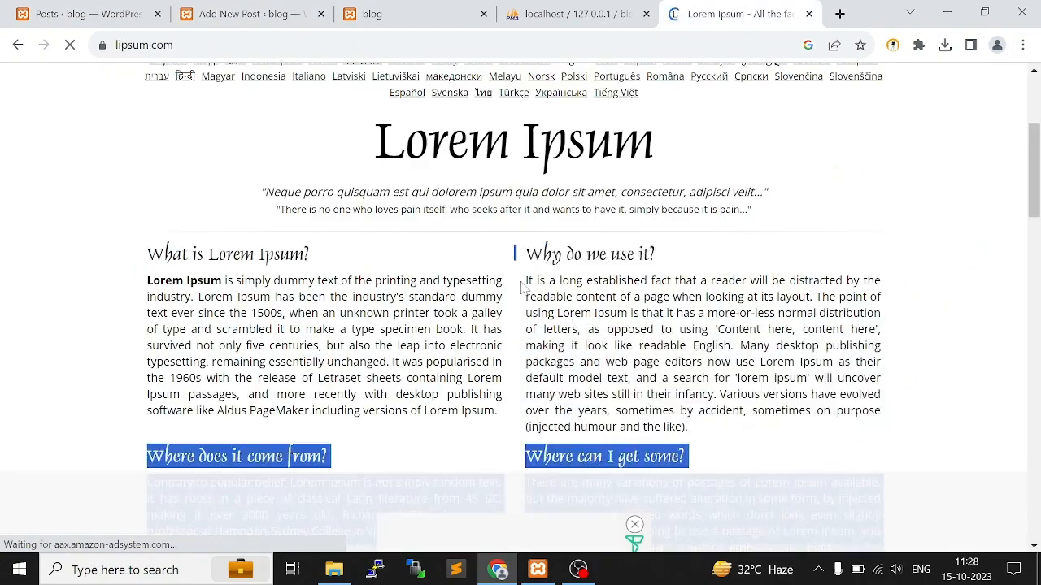
pyautogui.hotkey('ctrl', 'c')
pyautogui.click(244, 13)
pyautogui.click(168, 248)
pyautogui.hotkey('ctrl', 'v')
# Assign the post to the Sports category and set the photo of the sprinter on the track as its featured image
pyautogui.click(823, 132)
pyautogui.scroll(-4, 880, 375)
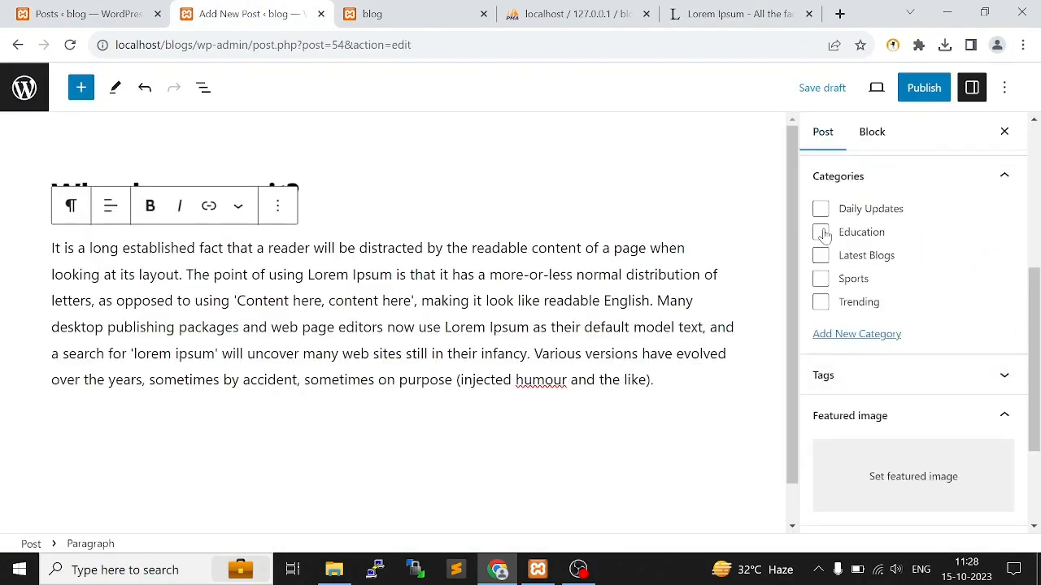
pyautogui.click(820, 278)
pyautogui.scroll(-2, 895, 325)
pyautogui.click(918, 332)
pyautogui.click(330, 277)
pyautogui.click(949, 506)
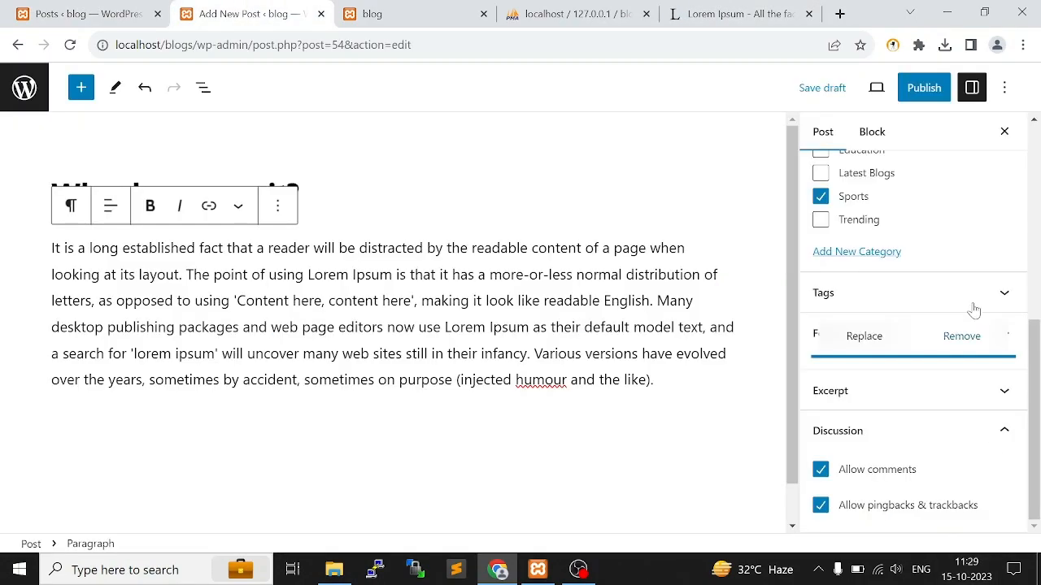
# Publish the "Why do we use it?" post and start another new post
pyautogui.click(923, 88)
pyautogui.click(867, 90)
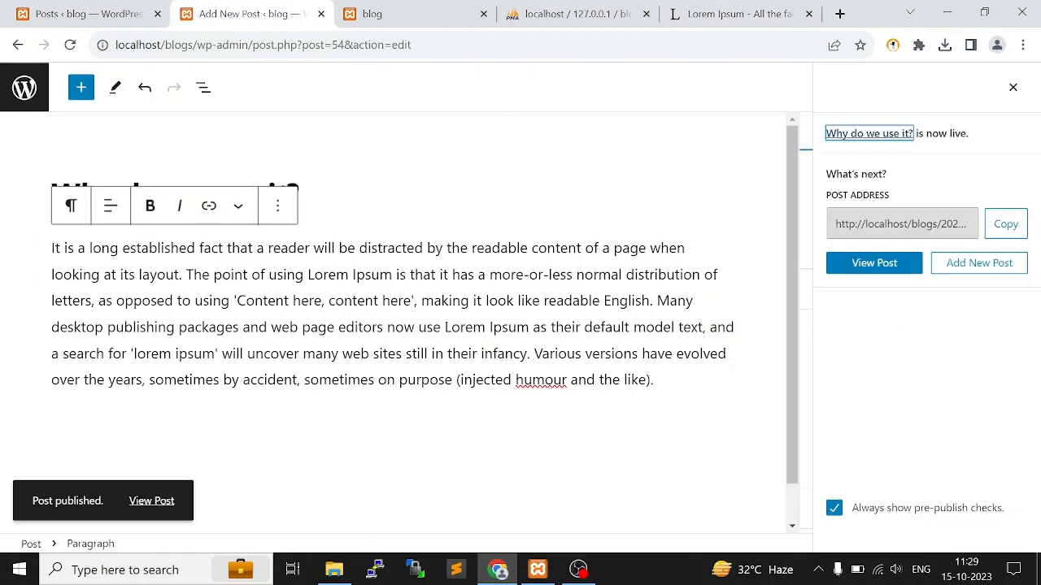
pyautogui.click(967, 264)
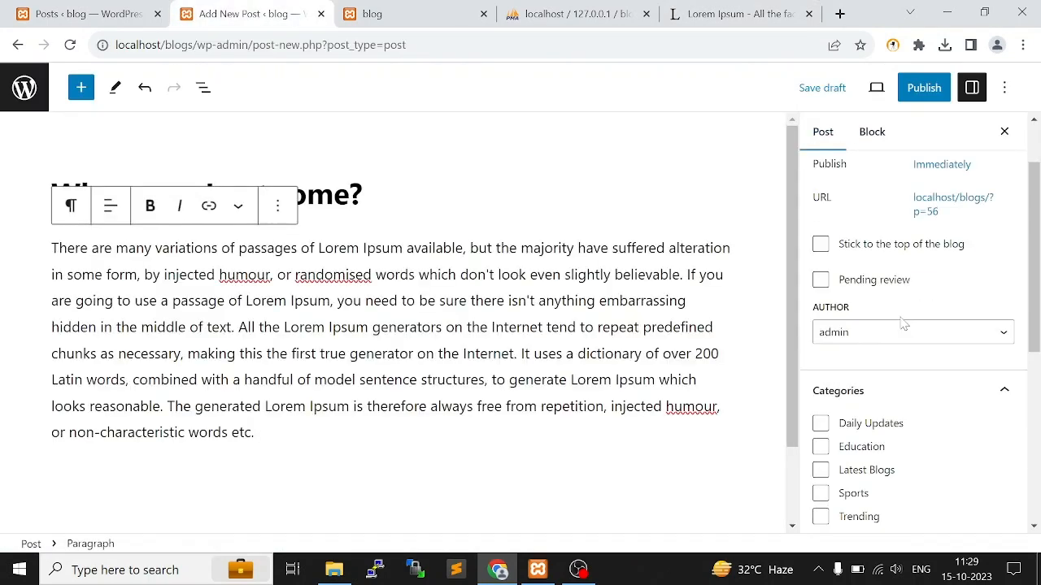
# Publish the "Where can I get some?" post in the Sports category with sport1.jpg as its featured image
pyautogui.click(820, 493)
pyautogui.scroll(-3, 894, 366)
pyautogui.click(902, 444)
pyautogui.click(409, 281)
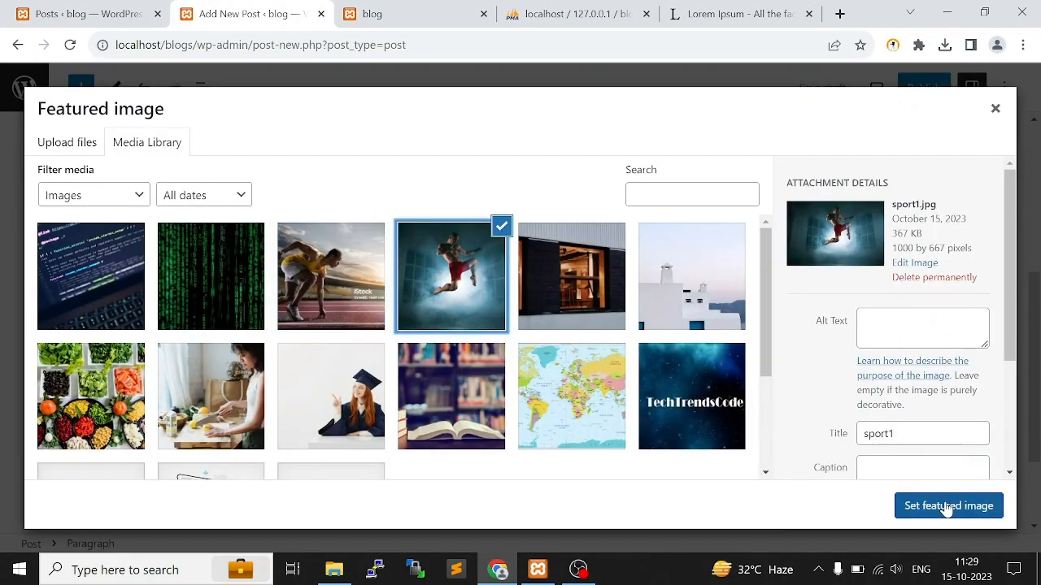
pyautogui.click(948, 506)
pyautogui.click(924, 88)
pyautogui.click(886, 91)
# Open the Categories list and check how many posts each category has
pyautogui.click(87, 14)
pyautogui.click(26, 231)
pyautogui.scroll(-1, 1021, 319)
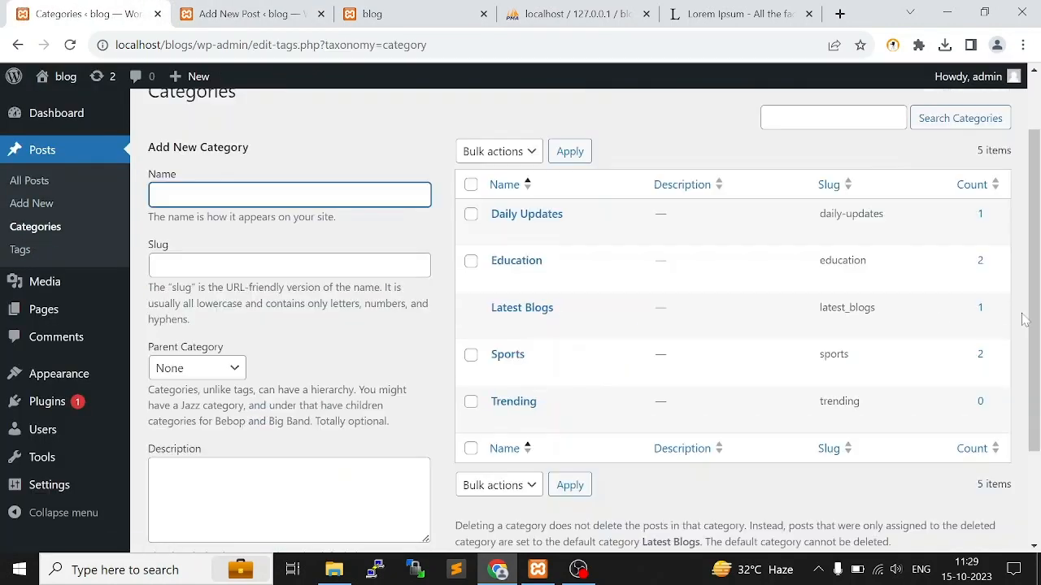
# Start another new post, visit lipsum.com for sample text and return to the new post's body
pyautogui.click(252, 13)
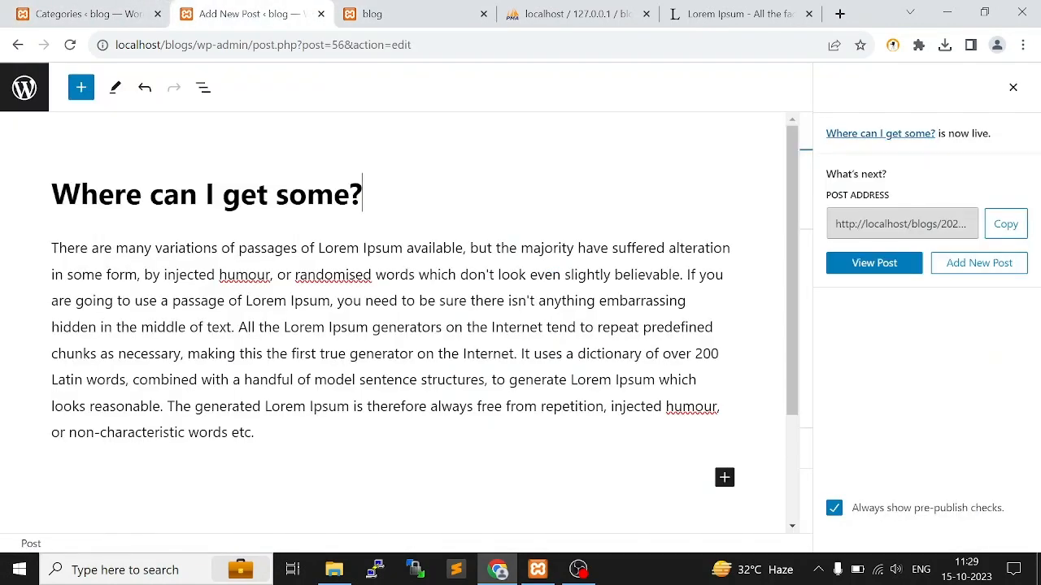
pyautogui.click(979, 265)
pyautogui.click(740, 14)
pyautogui.click(252, 14)
pyautogui.click(62, 247)
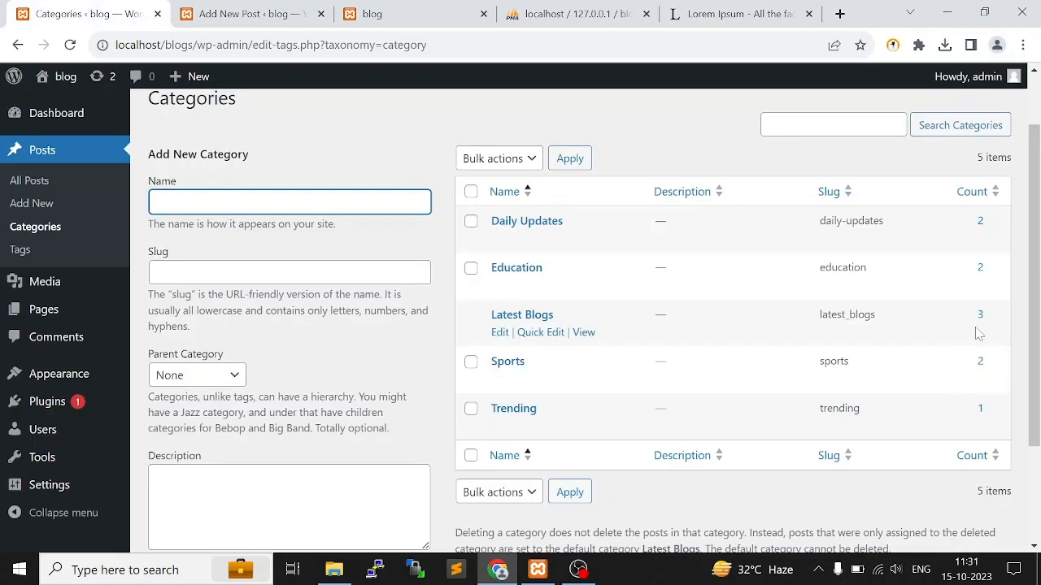
# Move the published "Where does it come from?" post from the Latest Blogs category to Trending and update it
pyautogui.moveTo(488, 317); pyautogui.dragTo(591, 306)
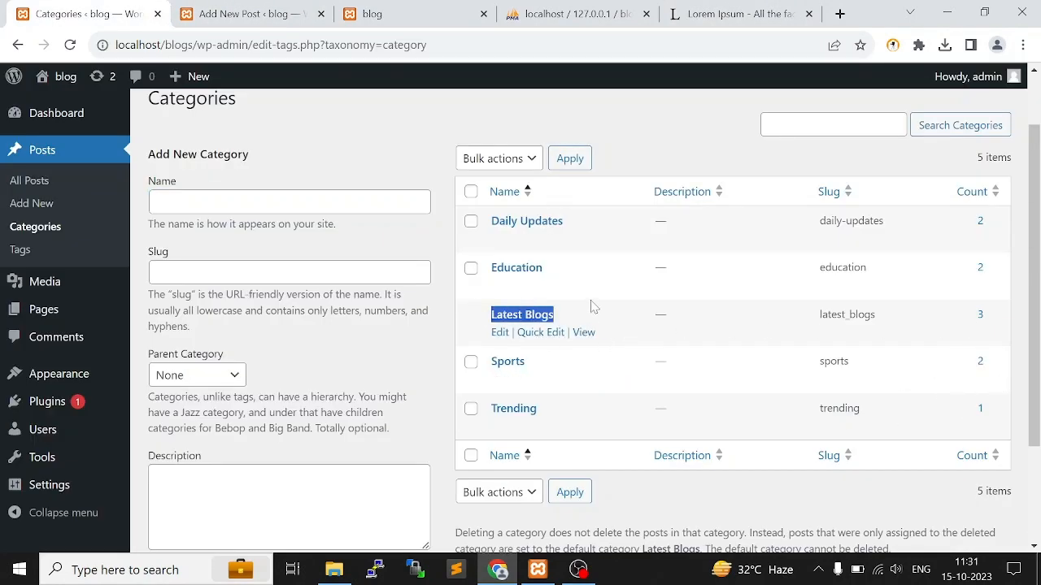
pyautogui.hotkey('ctrl', 'Tab')
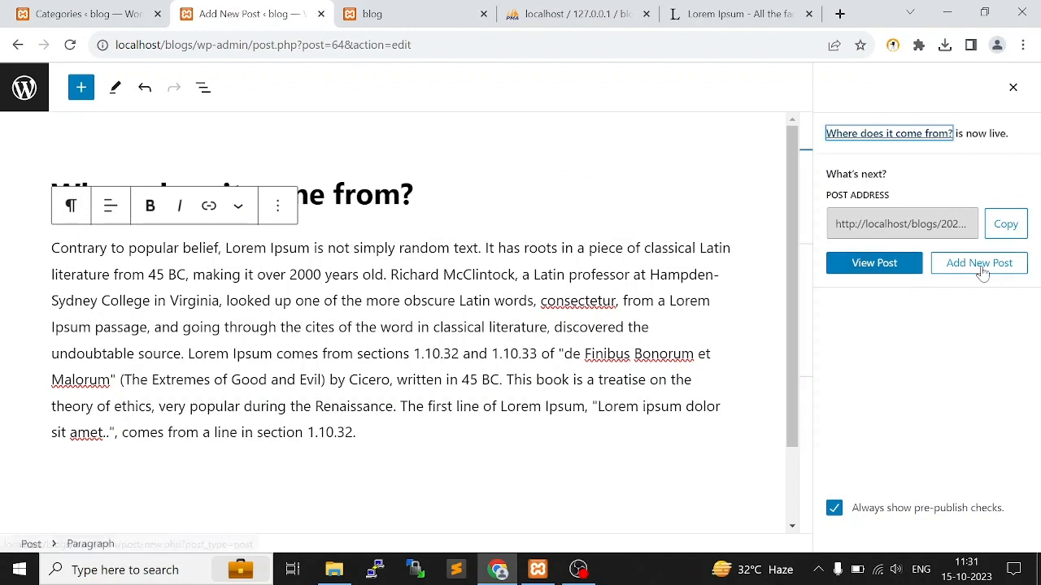
pyautogui.click(1013, 87)
pyautogui.scroll(1, 943, 237)
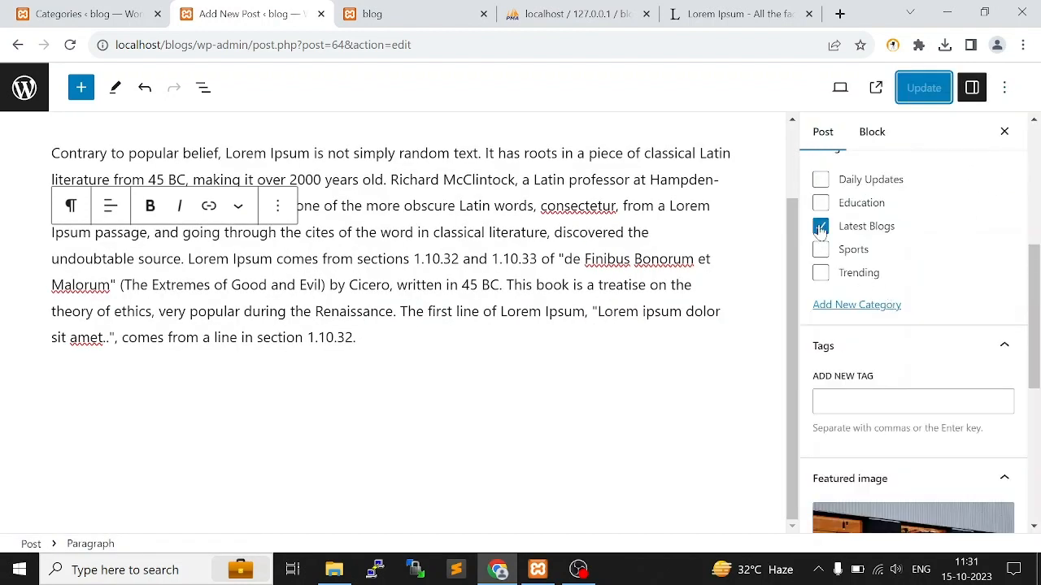
pyautogui.click(820, 274)
pyautogui.click(154, 8)
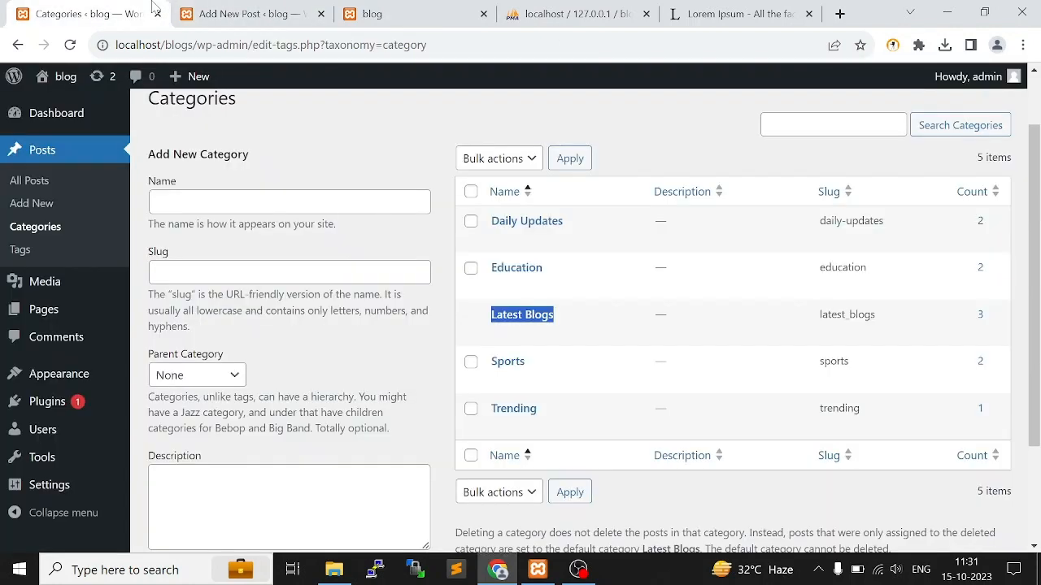
pyautogui.click(206, 10)
pyautogui.click(933, 96)
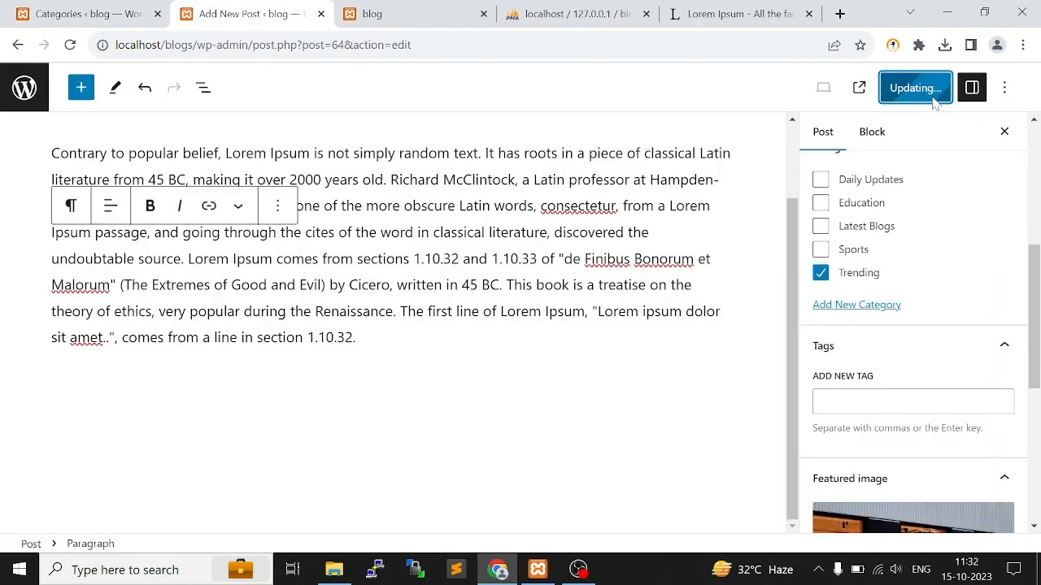
# Reload the blog's home page and view the published posts in the headlines and banner
pyautogui.click(407, 14)
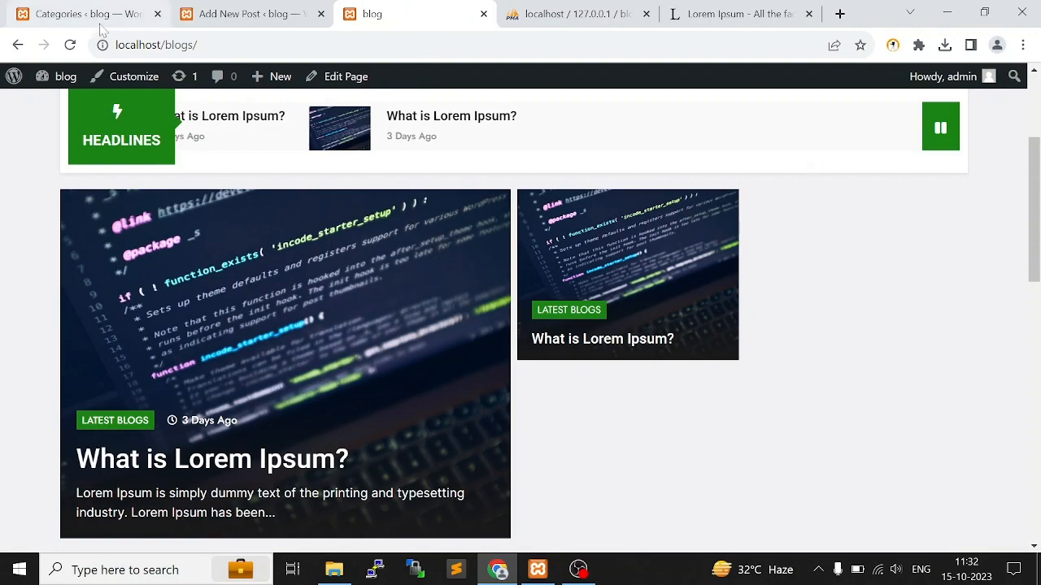
pyautogui.click(70, 45)
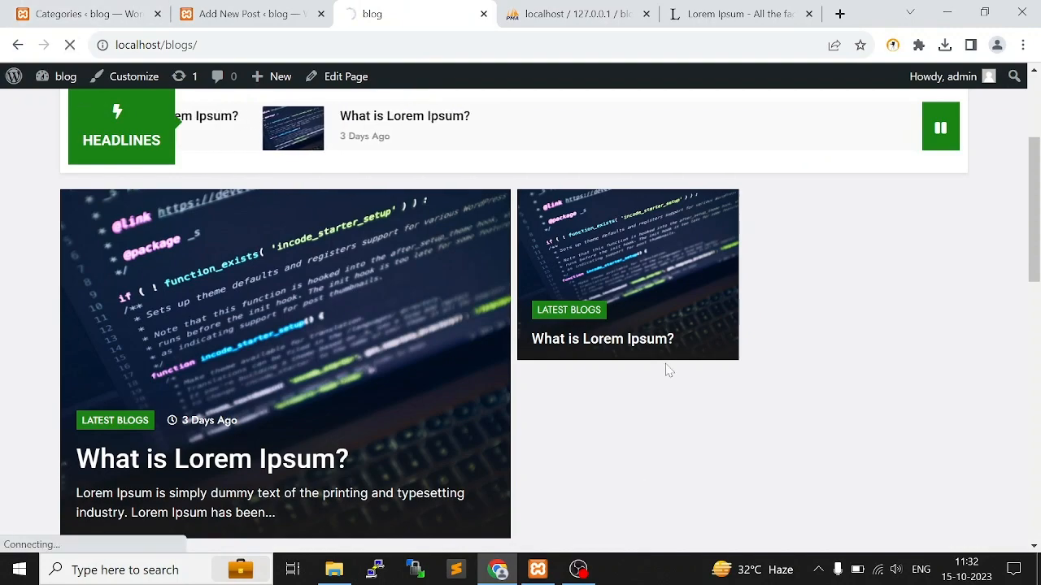
pyautogui.scroll(3, 583, 341)
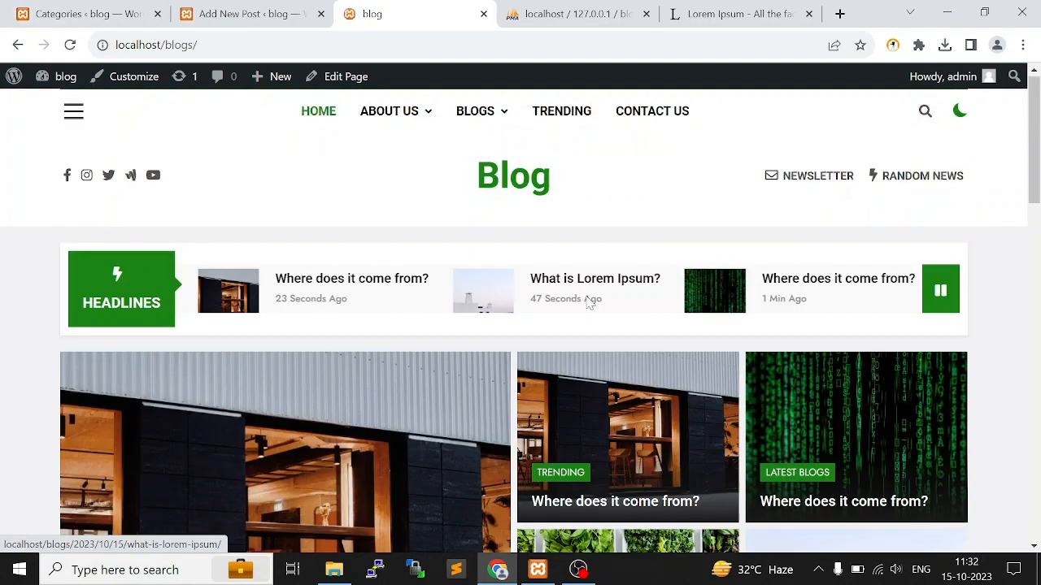
# Review the home page's banner posts and the "You May Have Missed" post carousel
pyautogui.scroll(-2, 503, 364)
pyautogui.scroll(-5, 829, 365)
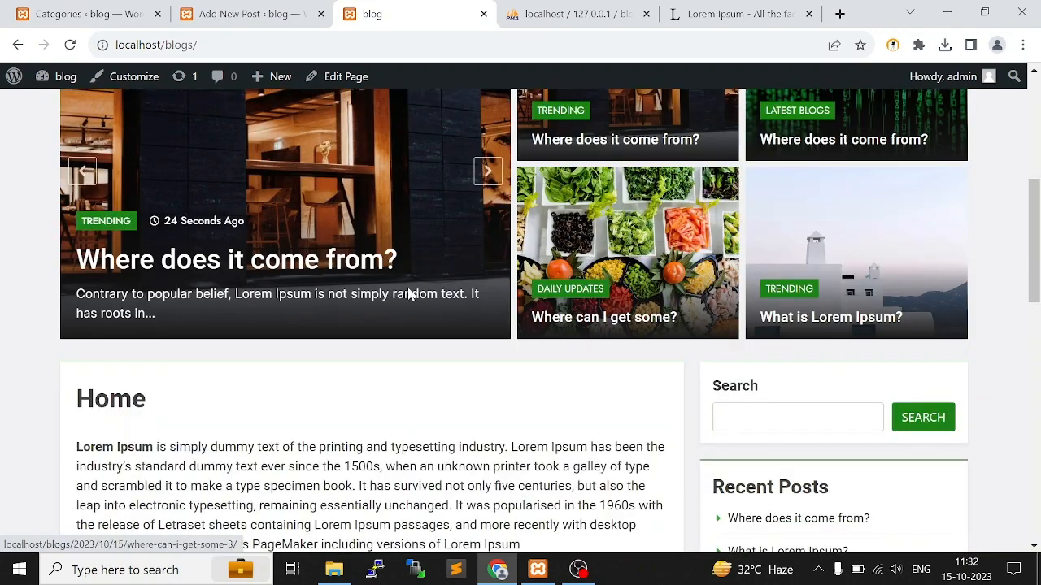
pyautogui.scroll(-10, 493, 431)
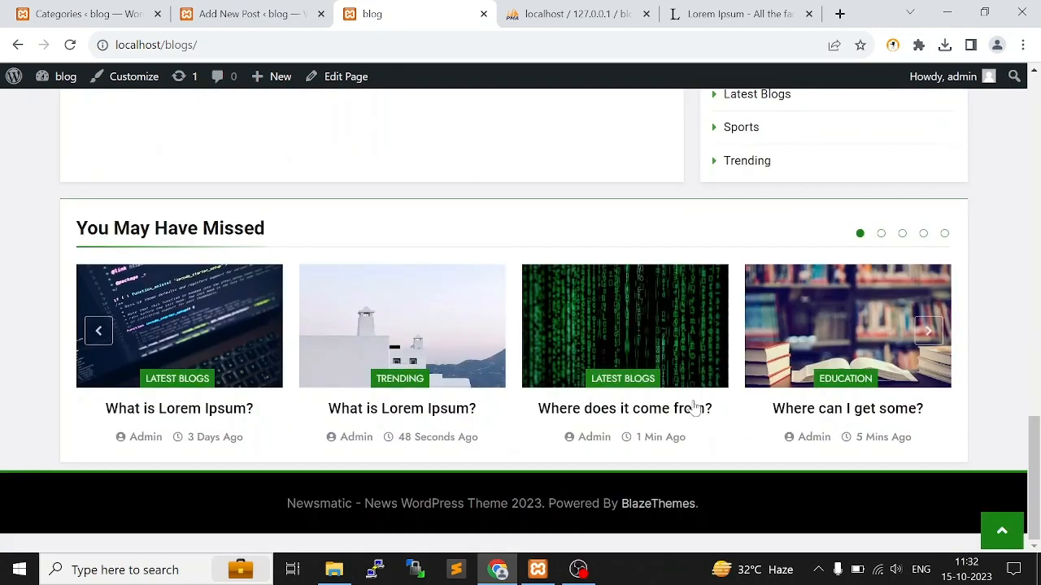
pyautogui.scroll(1, 406, 366)
pyautogui.moveTo(75, 265); pyautogui.dragTo(319, 273)
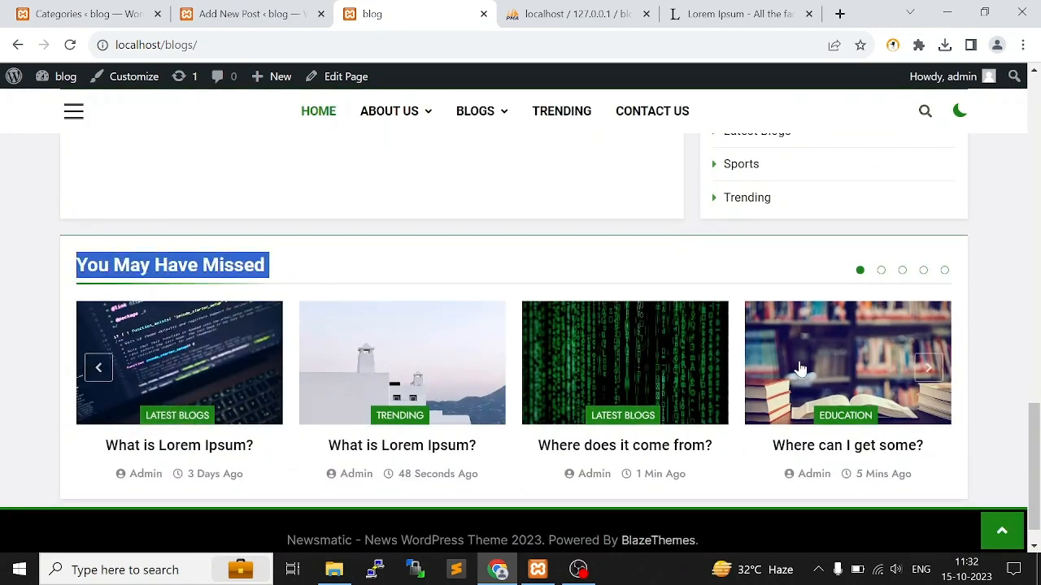
pyautogui.scroll(11, 801, 369)
pyautogui.scroll(-2, 807, 362)
pyautogui.scroll(1, 780, 353)
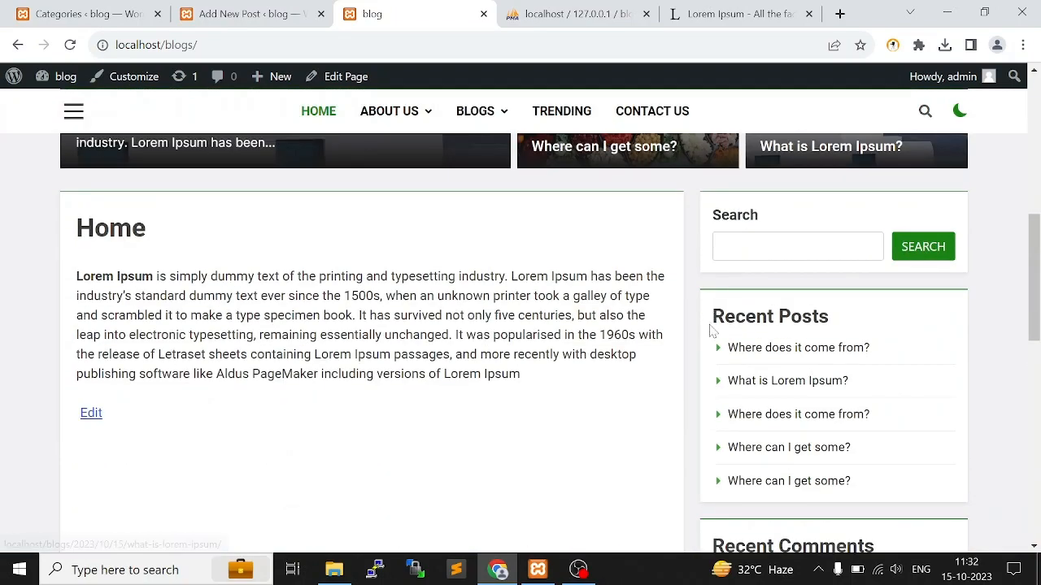
# Examine the home page's Recent Posts, Recent Comments, Archives and Categories sidebar widgets
pyautogui.moveTo(713, 327); pyautogui.dragTo(964, 485)
pyautogui.click(892, 350)
pyautogui.scroll(-2, 892, 350)
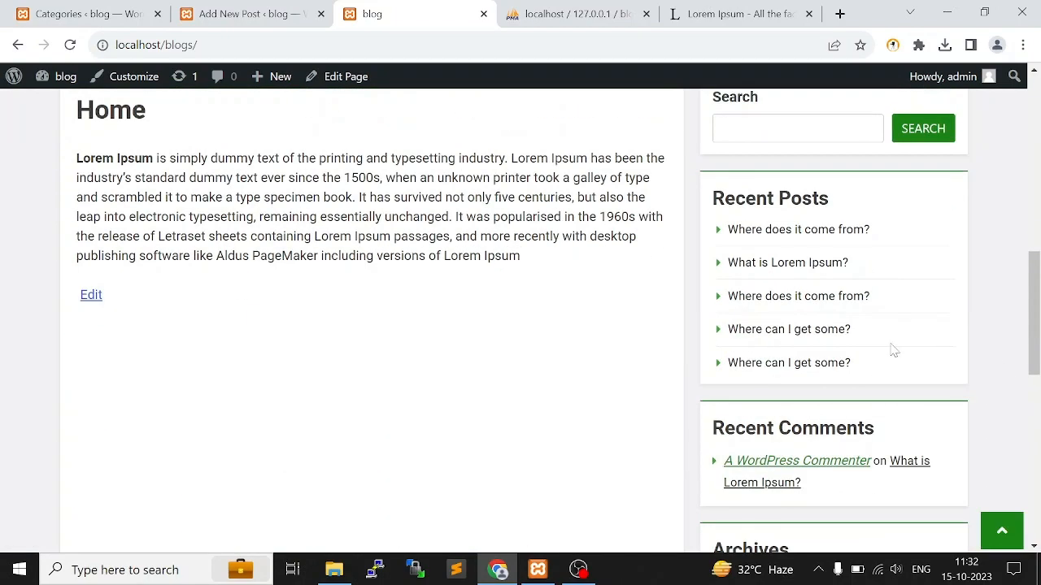
pyautogui.scroll(-2, 740, 374)
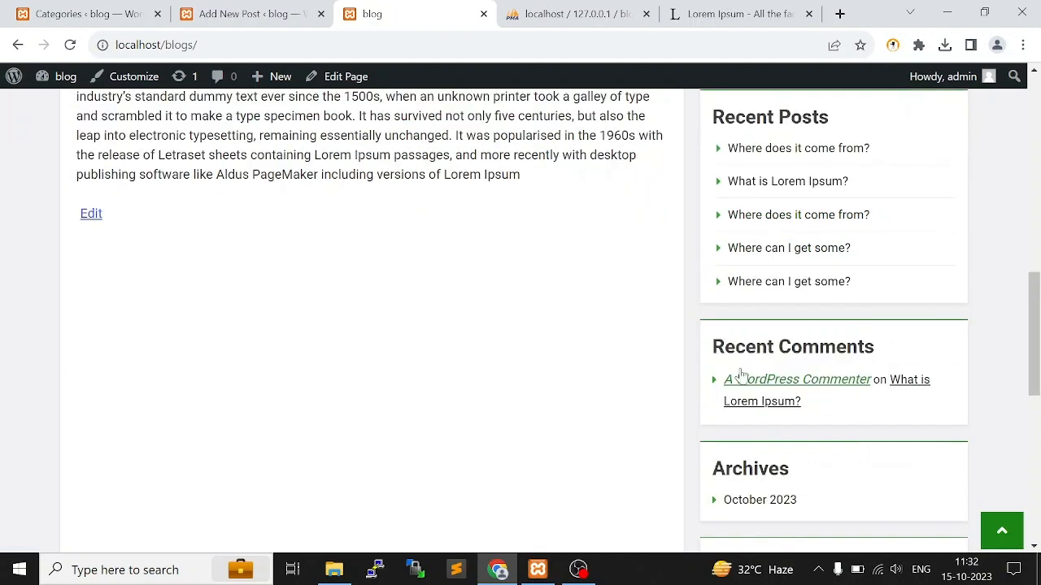
pyautogui.scroll(-2, 724, 352)
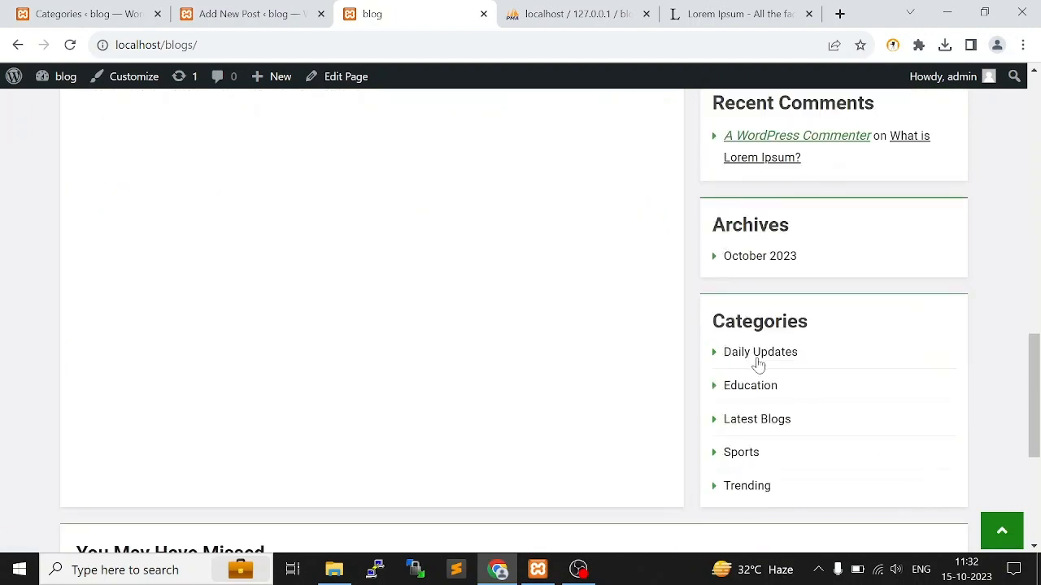
pyautogui.moveTo(719, 342); pyautogui.dragTo(803, 520)
pyautogui.scroll(10, 862, 377)
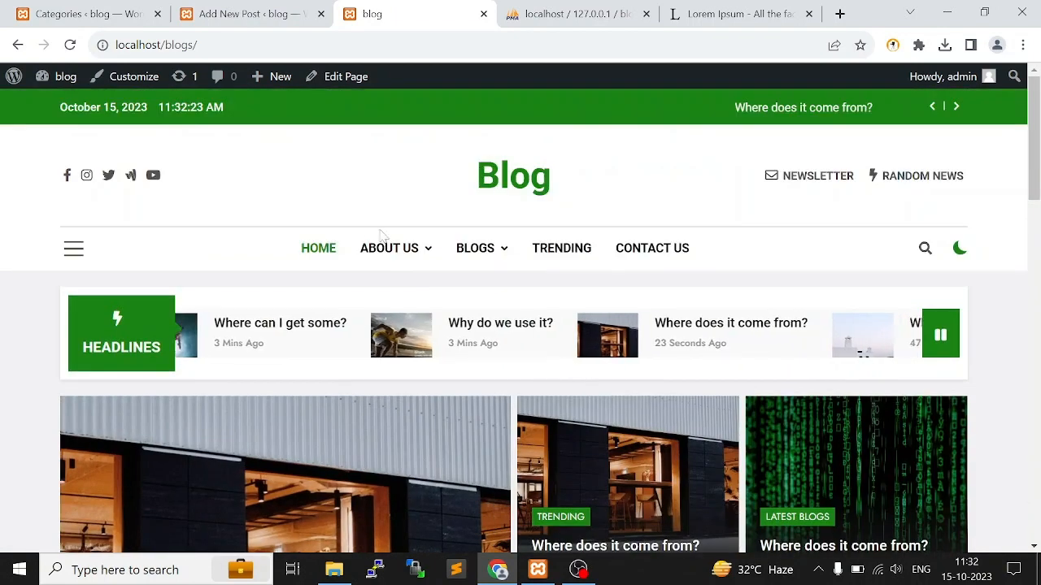
# Open the Latest Blogs category page from the site's Blogs navigation and look over its listed posts
pyautogui.moveTo(480, 258)
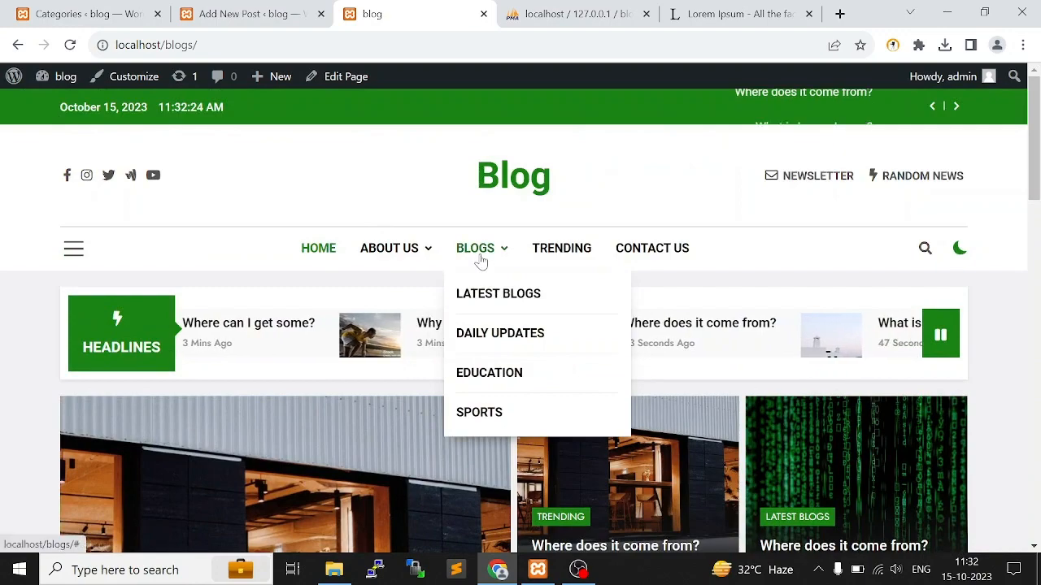
pyautogui.click(495, 299)
pyautogui.scroll(-6, 493, 293)
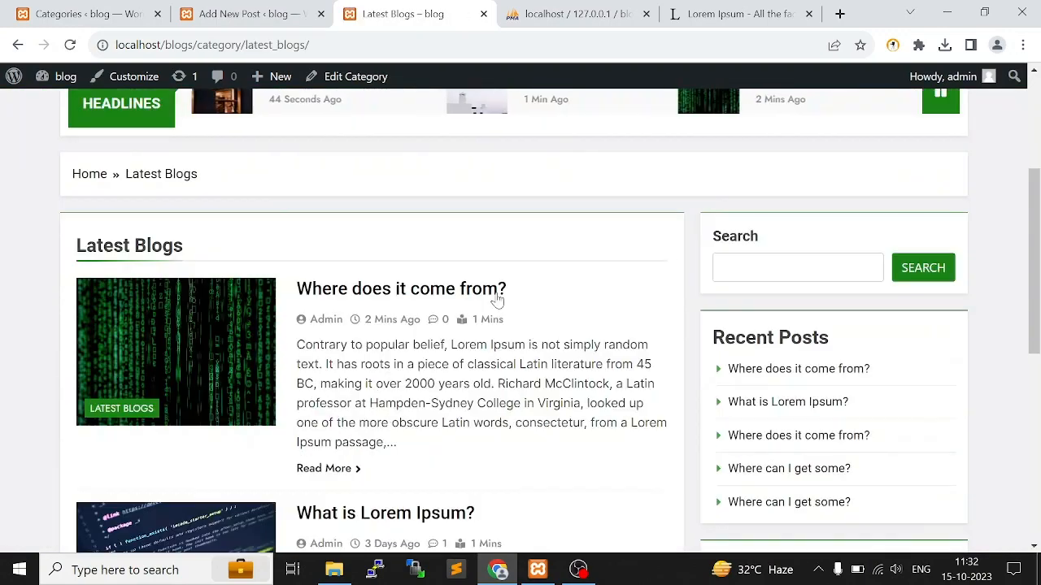
pyautogui.scroll(2, 228, 256)
pyautogui.moveTo(70, 191); pyautogui.dragTo(518, 497)
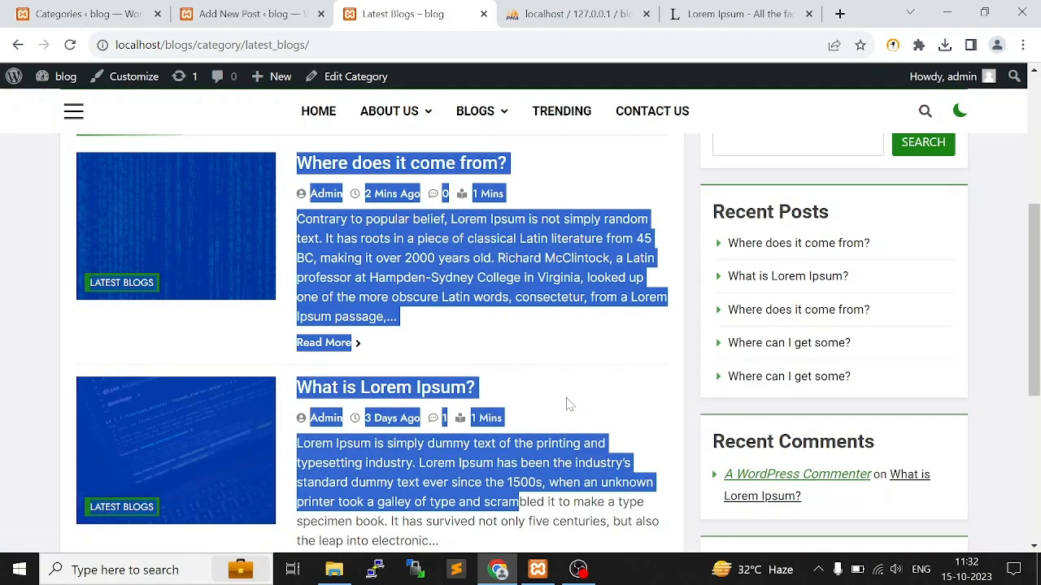
pyautogui.scroll(1, 501, 335)
pyautogui.scroll(2, 501, 340)
# Open the Daily Updates category page and look over its listed posts
pyautogui.click(497, 115)
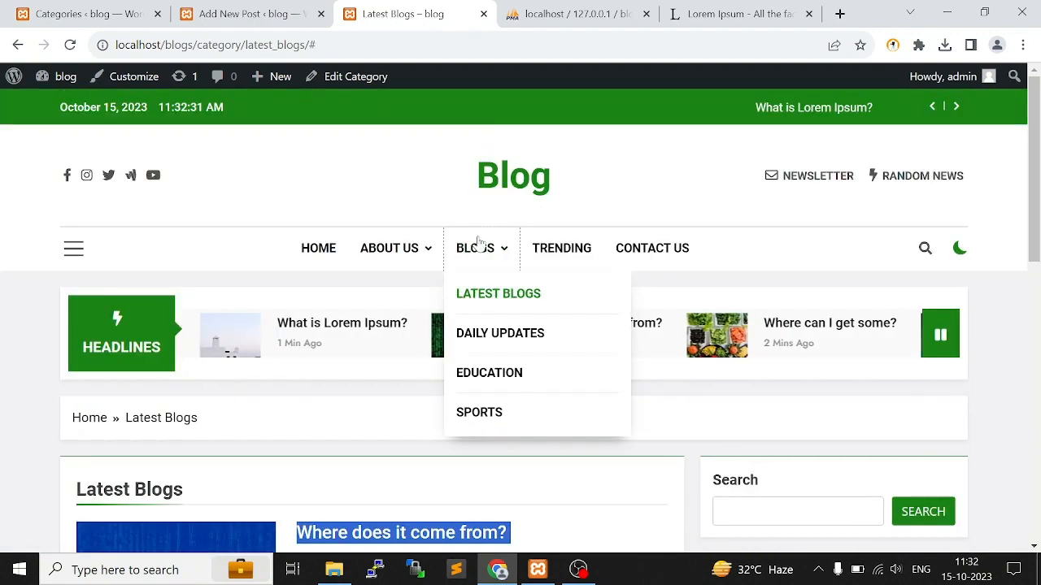
pyautogui.click(500, 334)
pyautogui.scroll(-5, 271, 352)
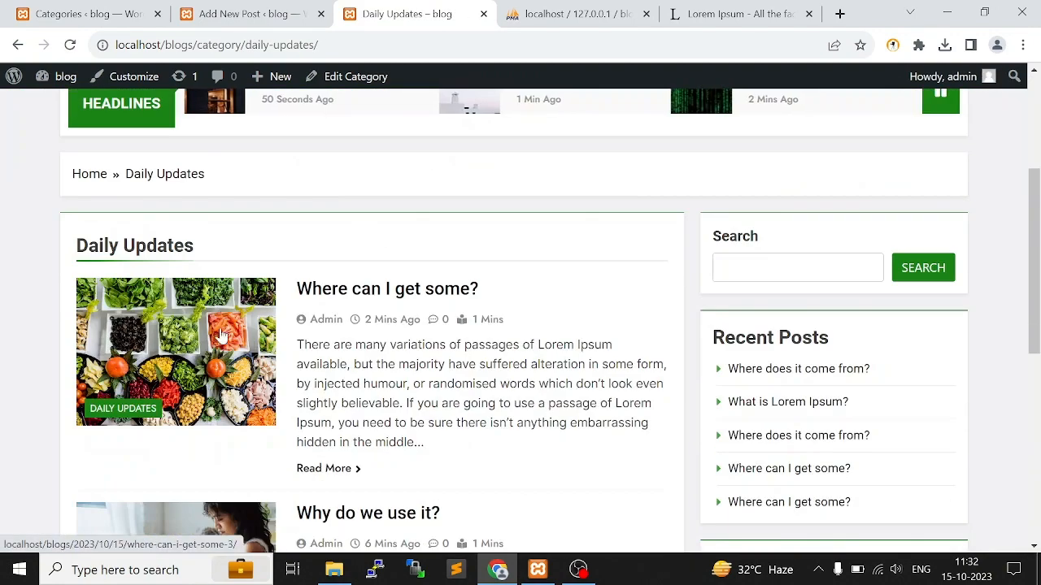
pyautogui.scroll(2, 379, 355)
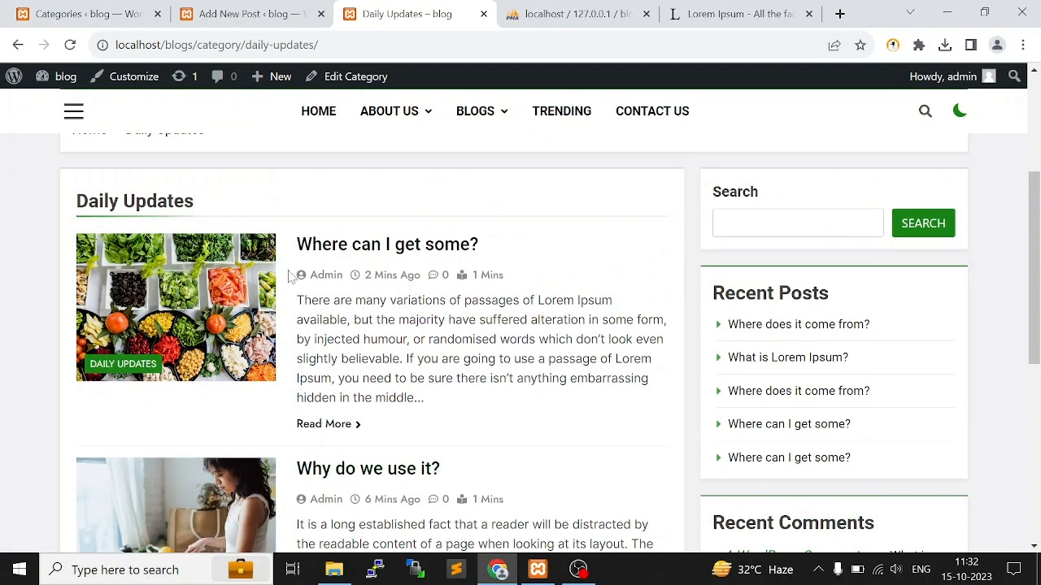
# Open the full "Where can I get some?" post, read through to its reply form and start a comment
pyautogui.moveTo(301, 282); pyautogui.dragTo(401, 289)
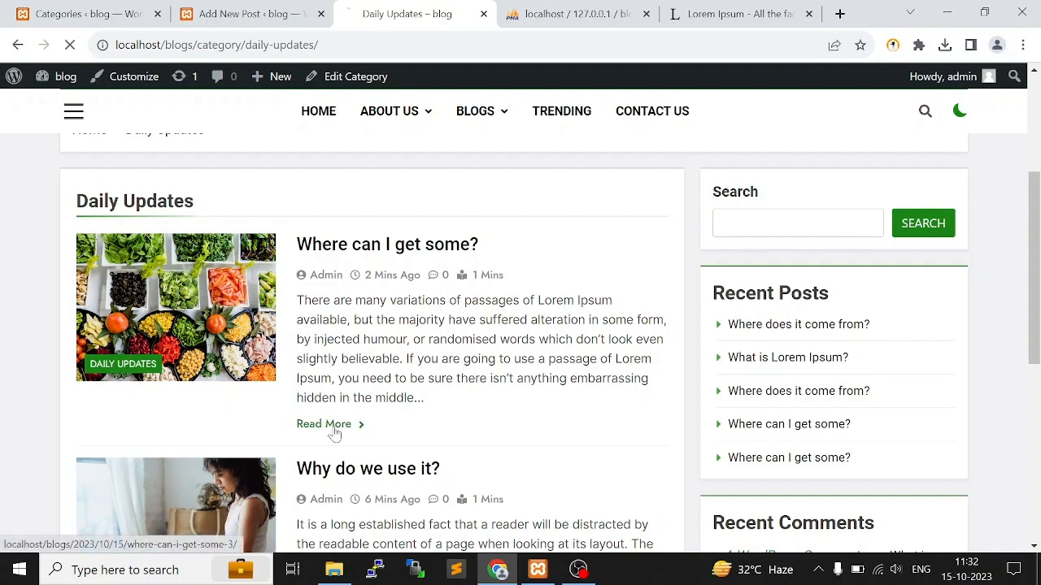
pyautogui.scroll(-7, 198, 239)
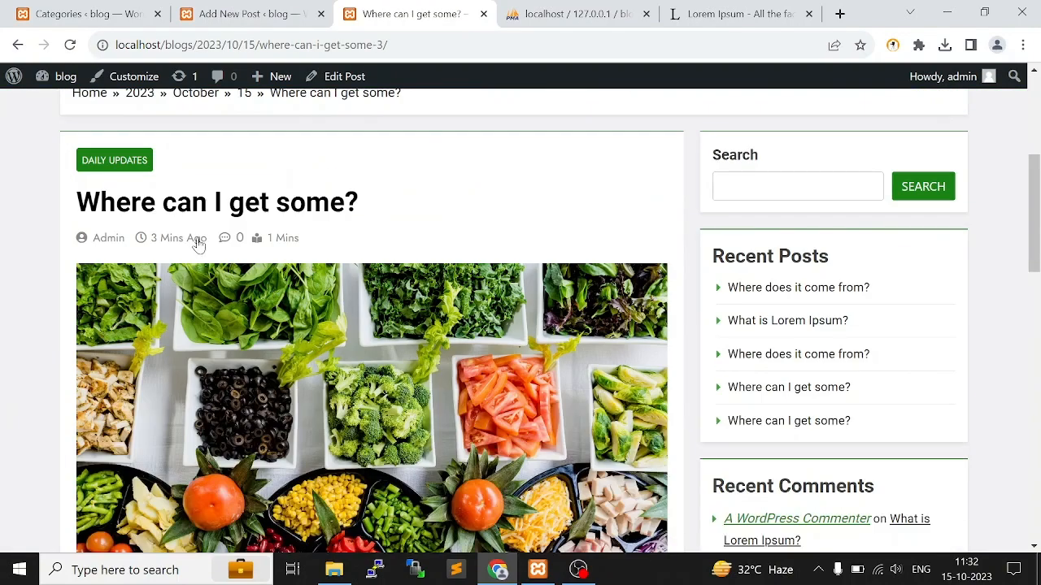
pyautogui.scroll(2, 248, 264)
pyautogui.scroll(-2, 417, 323)
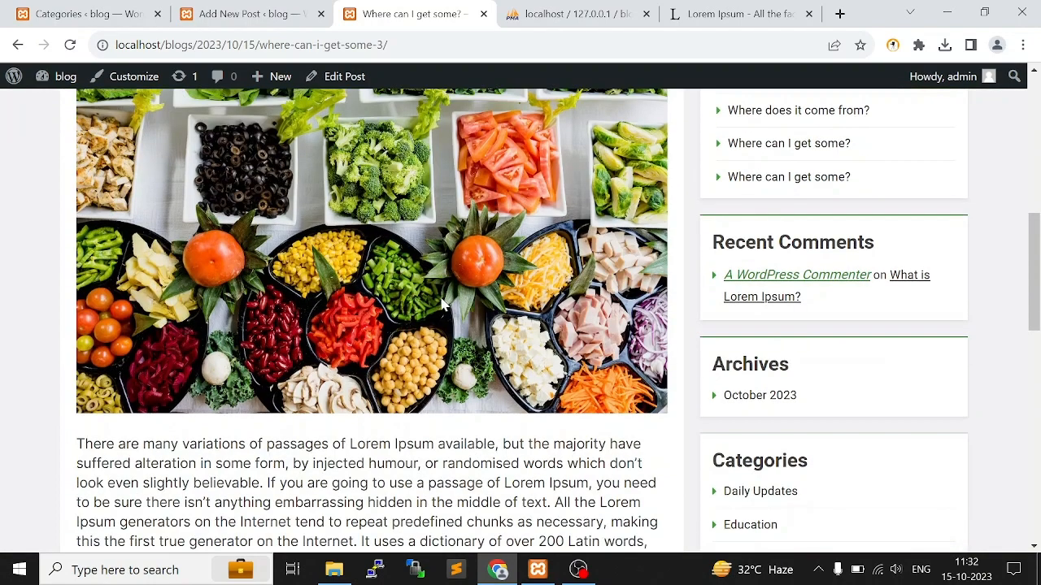
pyautogui.scroll(3, 417, 323)
pyautogui.scroll(-8, 382, 324)
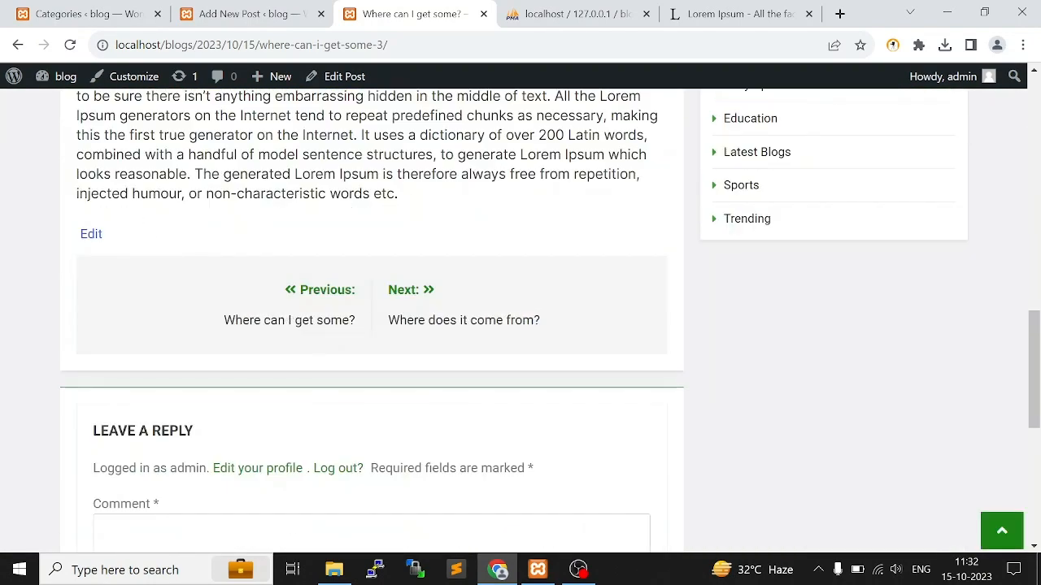
pyautogui.scroll(-3, 466, 253)
pyautogui.click(151, 354)
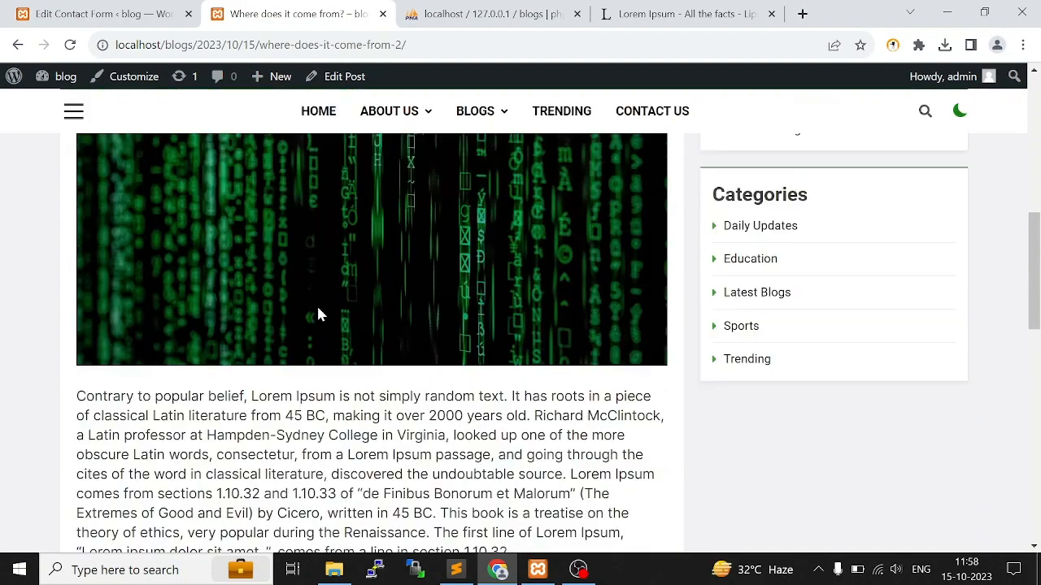
# Look through the "Where does it come from?" post in Latest Blogs, including its image and body text
pyautogui.scroll(5, 316, 305)
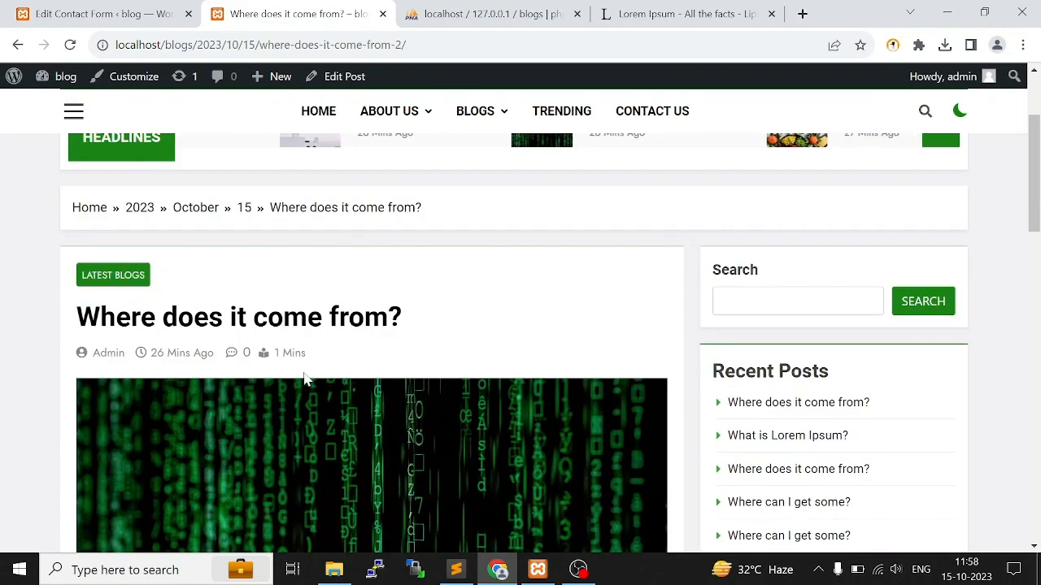
pyautogui.scroll(-3, 285, 379)
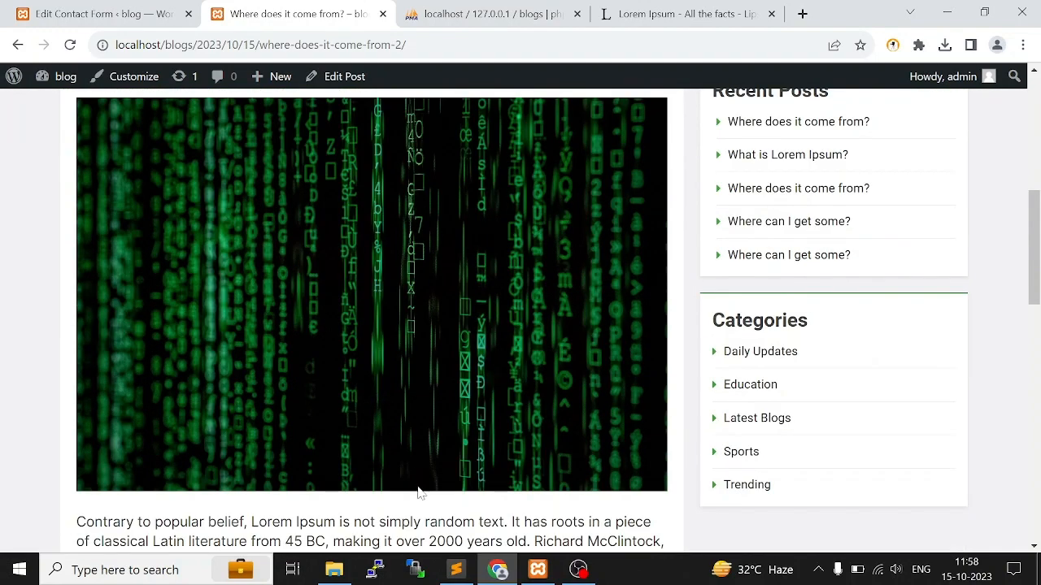
pyautogui.scroll(-3, 422, 479)
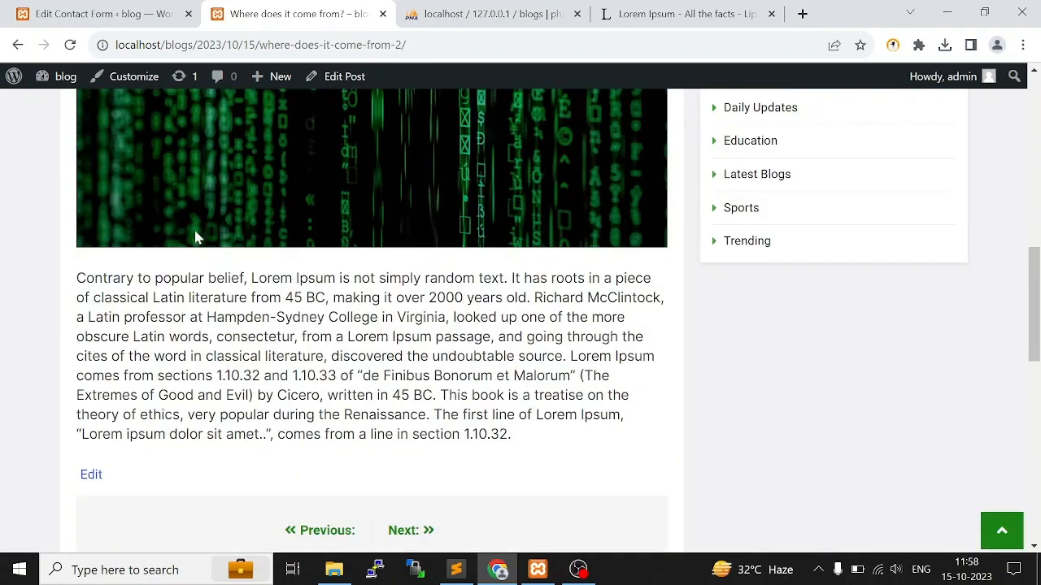
pyautogui.scroll(3, 195, 237)
# Return to the WordPress admin and go through the installed plugins to the page for adding new ones
pyautogui.click(98, 8)
pyautogui.moveTo(50, 431)
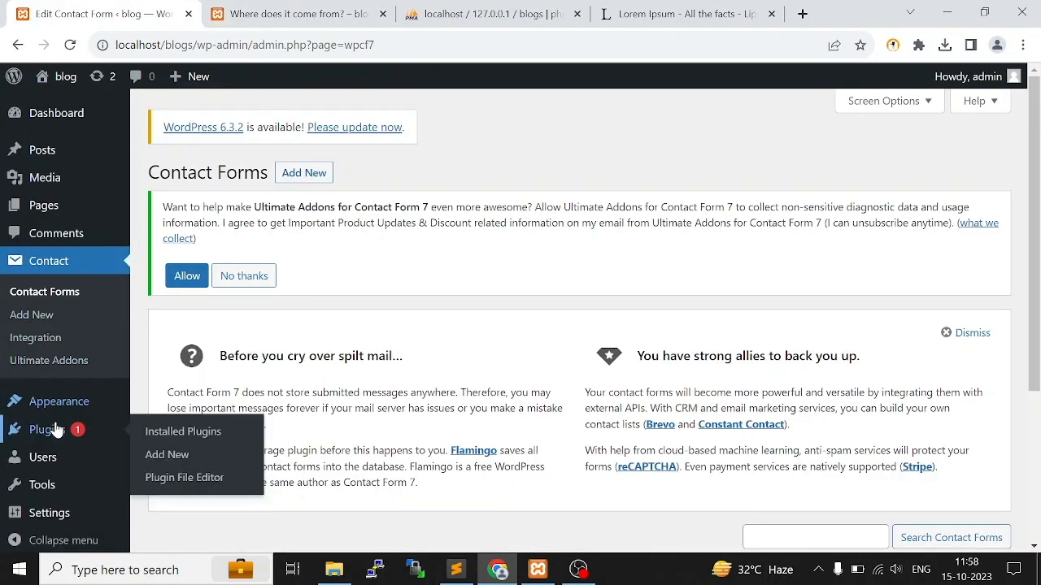
pyautogui.click(213, 437)
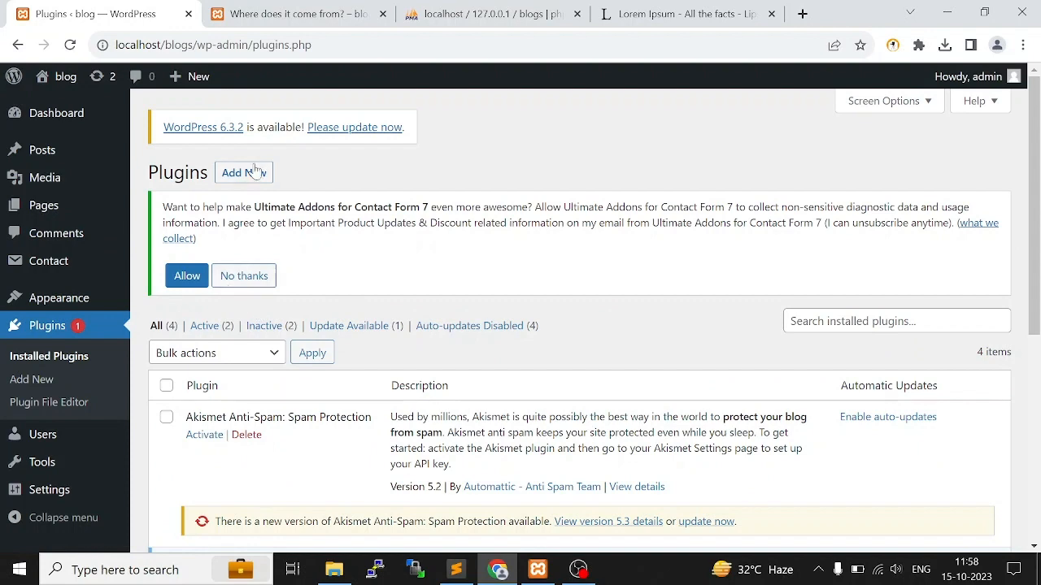
pyautogui.click(254, 172)
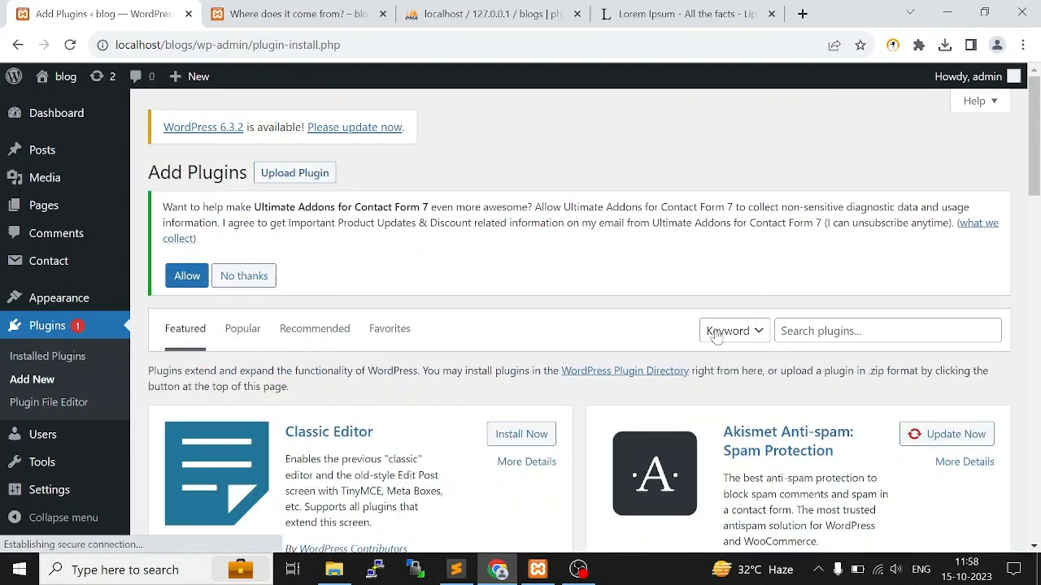
# Search the plugin directory for "social share button"
pyautogui.click(796, 331)
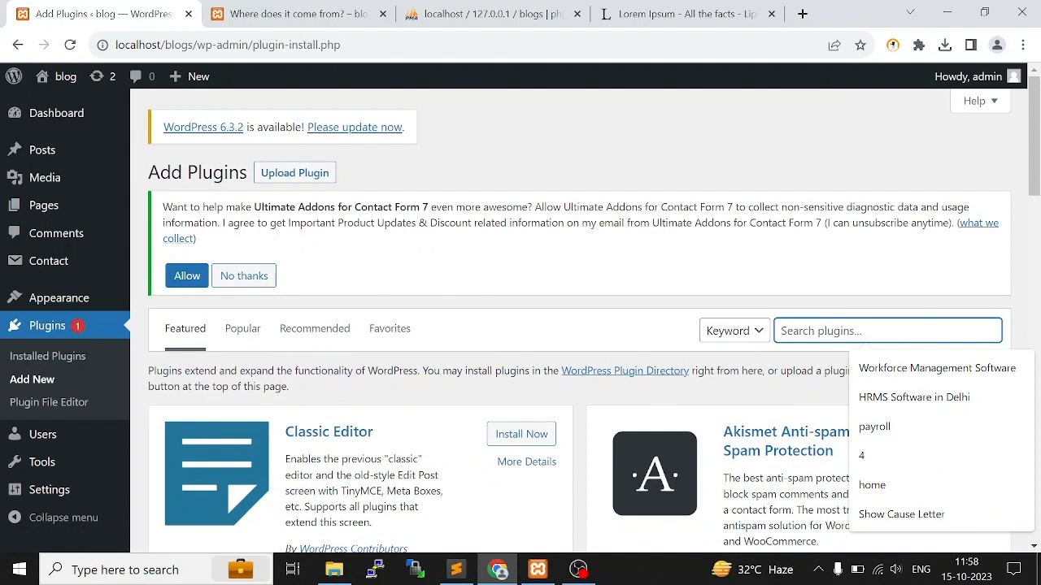
pyautogui.write('socail share button')
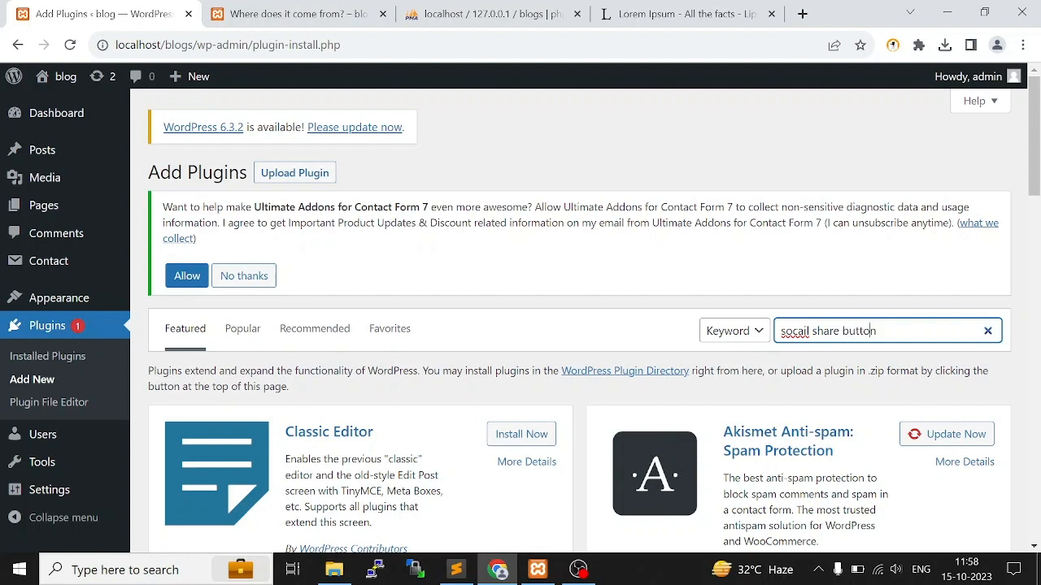
pyautogui.press('Return')
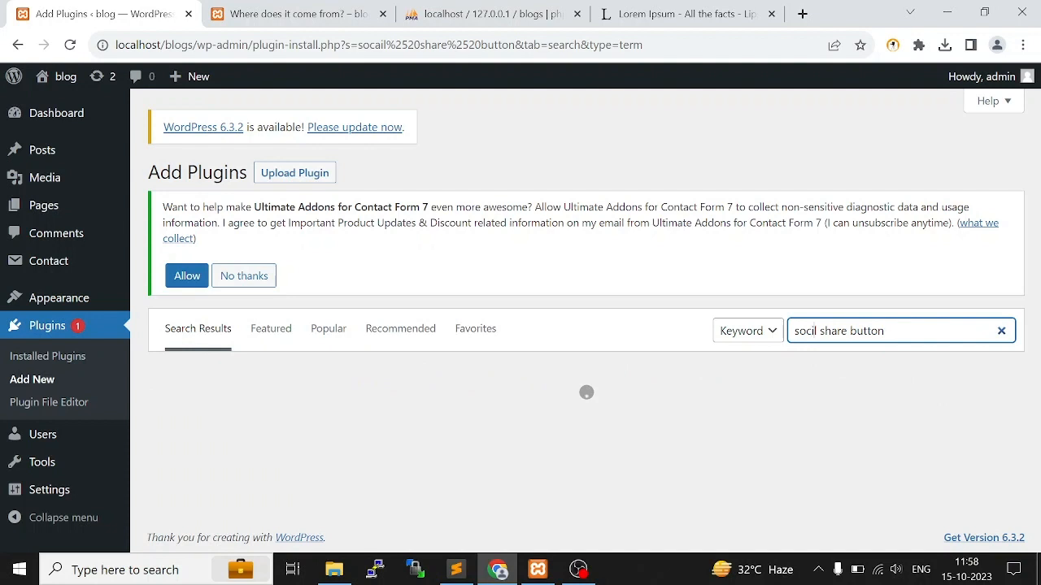
pyautogui.write('a')
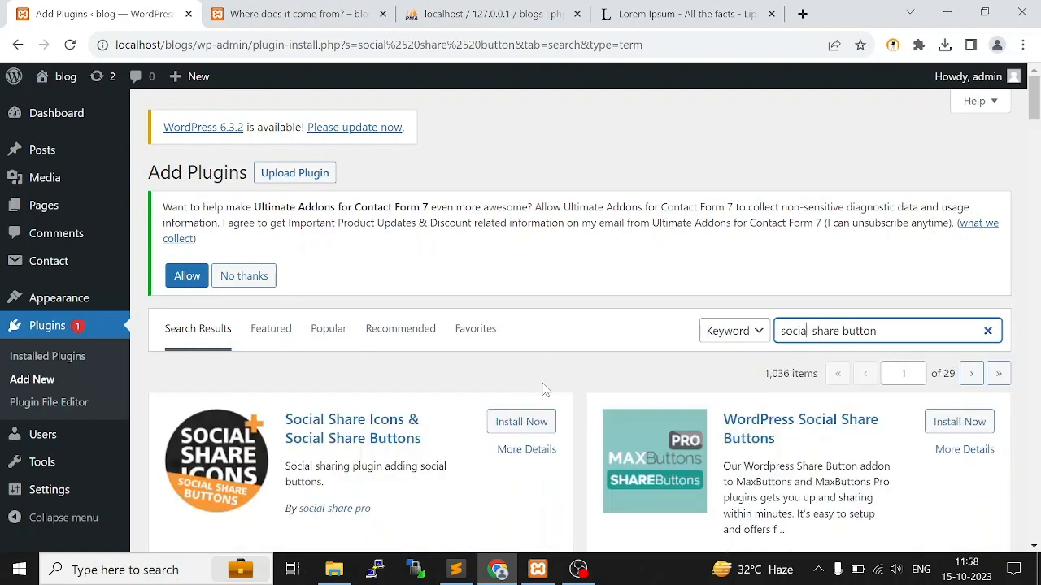
# Install and activate the Social Share Button plugin by PickPlugins, and locate its entry in the admin navigation
pyautogui.scroll(-1, 388, 407)
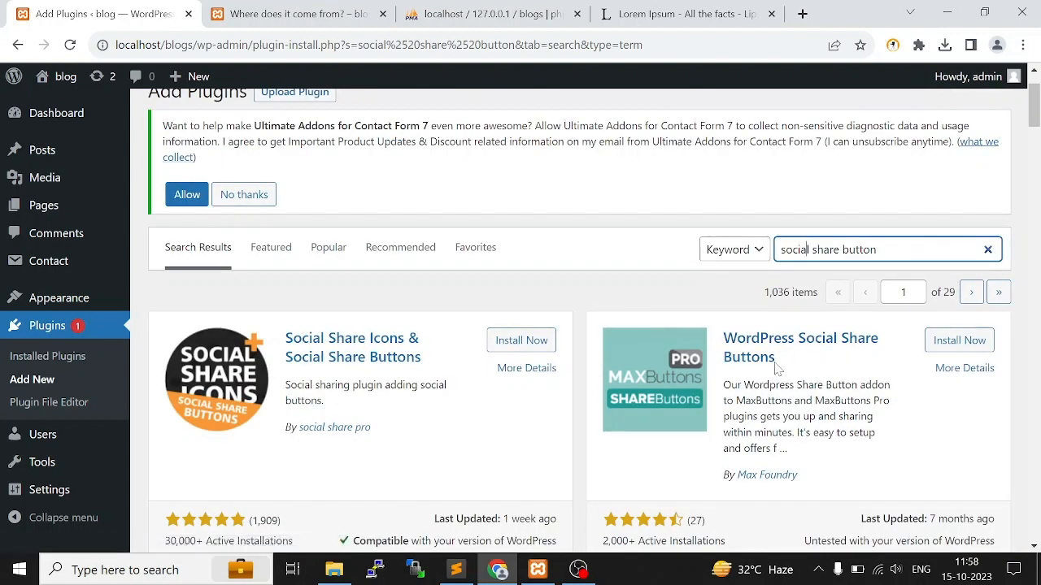
pyautogui.scroll(-3, 489, 364)
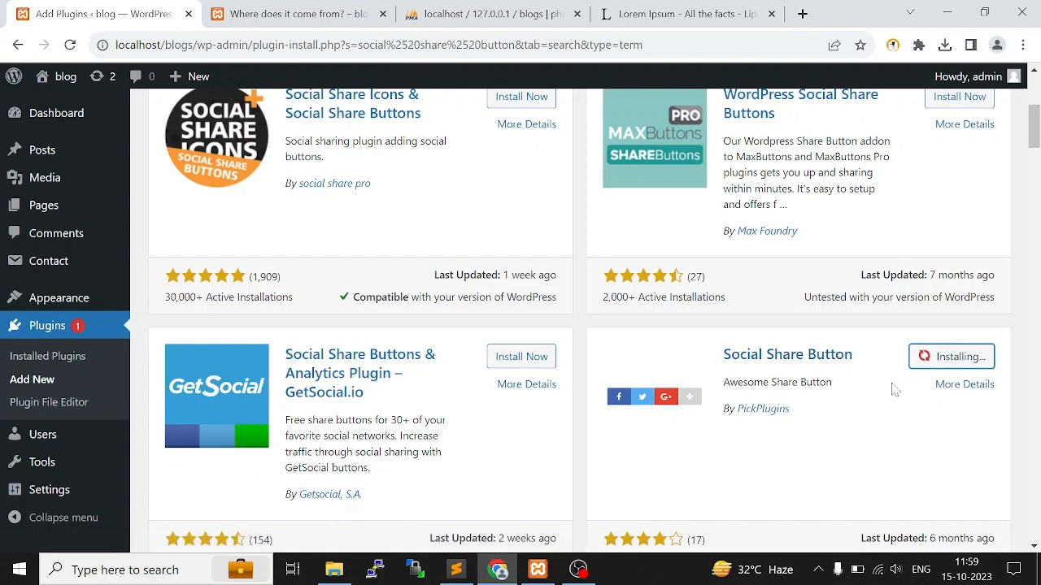
pyautogui.scroll(-2, 734, 365)
pyautogui.scroll(2, 768, 370)
pyautogui.moveTo(31, 508)
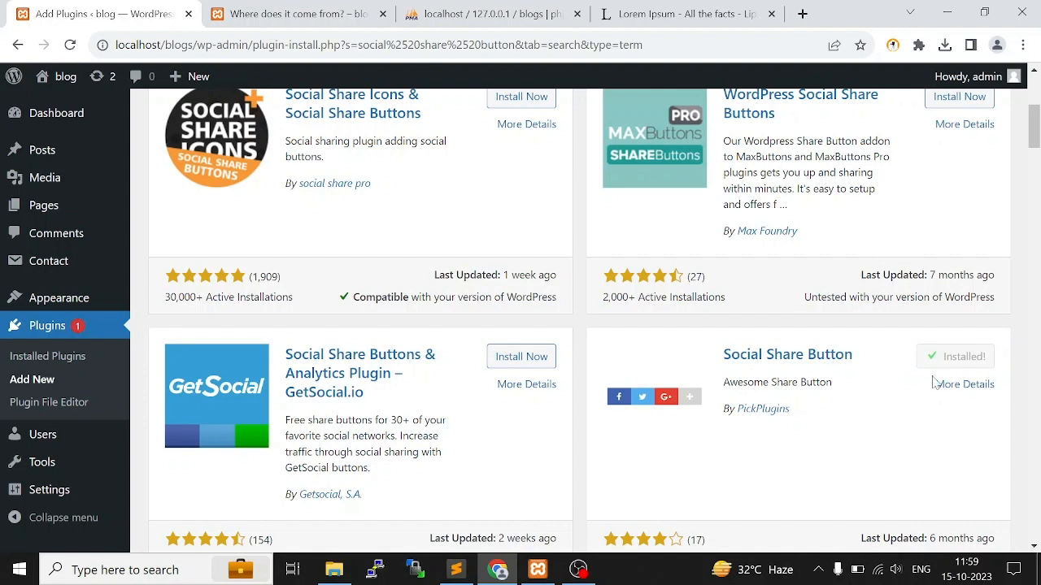
pyautogui.click(959, 359)
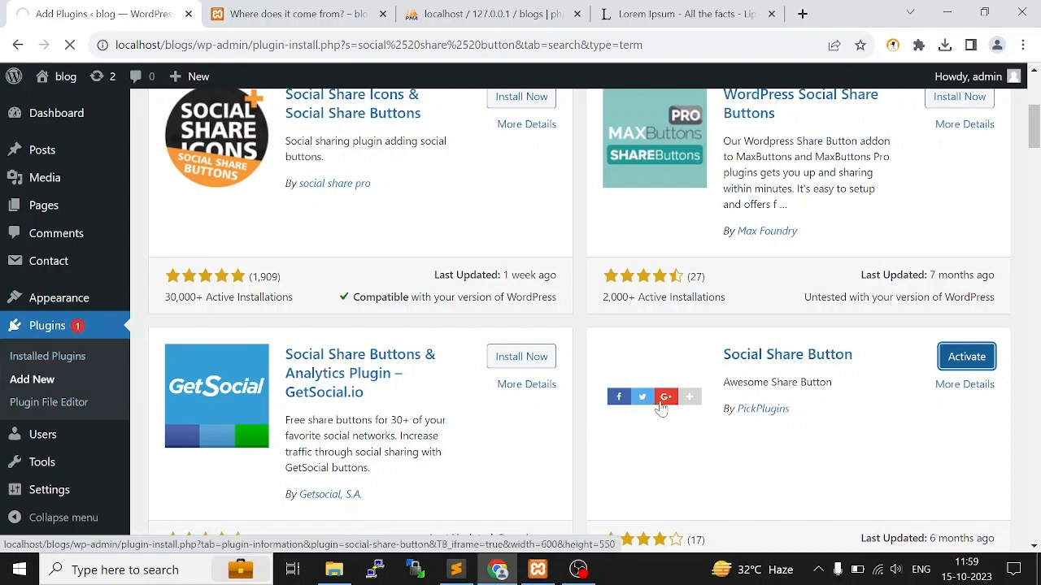
pyautogui.scroll(-2, 5, 414)
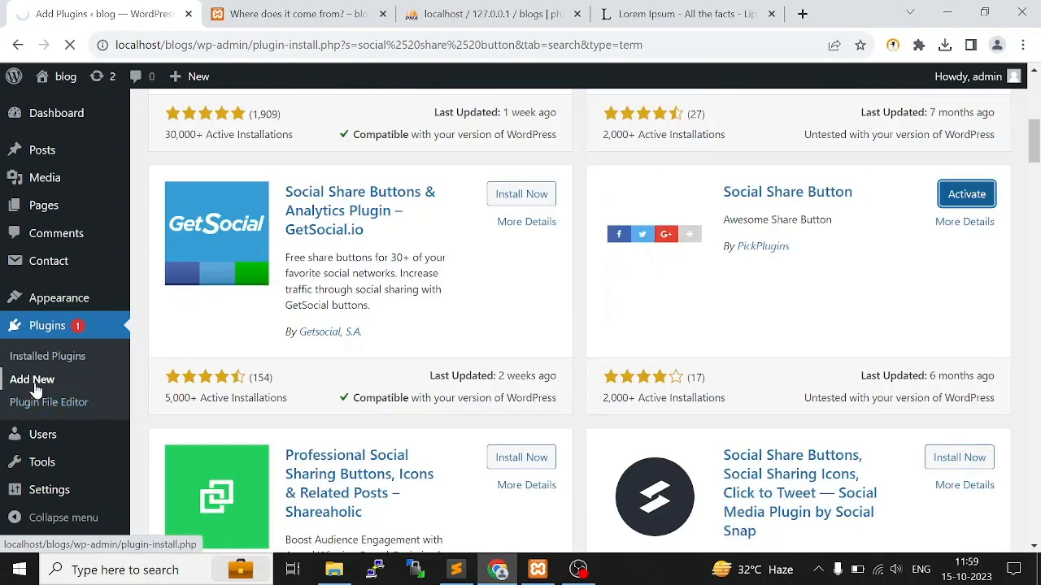
pyautogui.scroll(-3, 33, 422)
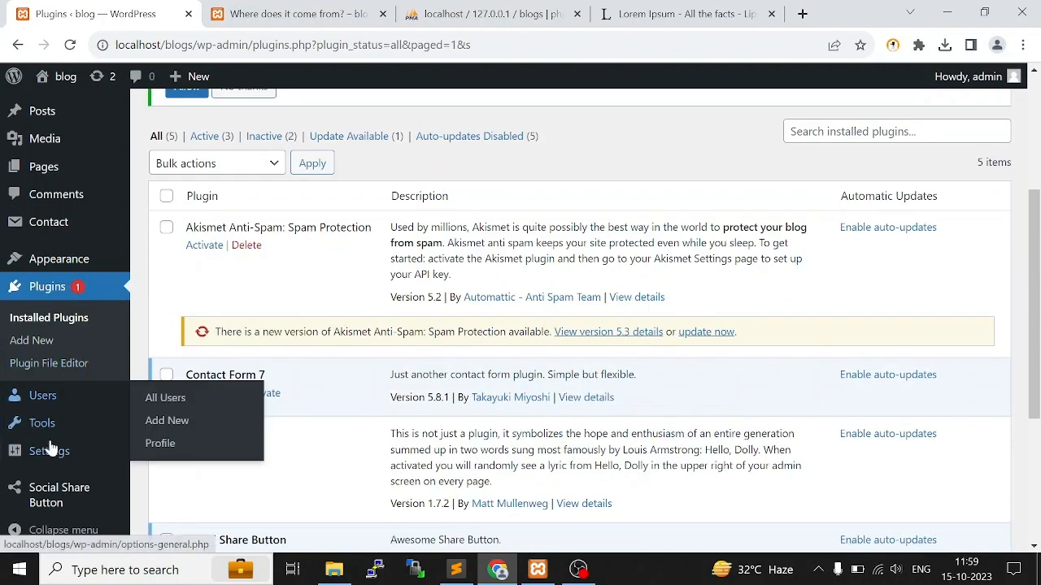
# Open the Social Share Button settings and look through the general options, display settings and custom CSS
pyautogui.click(49, 502)
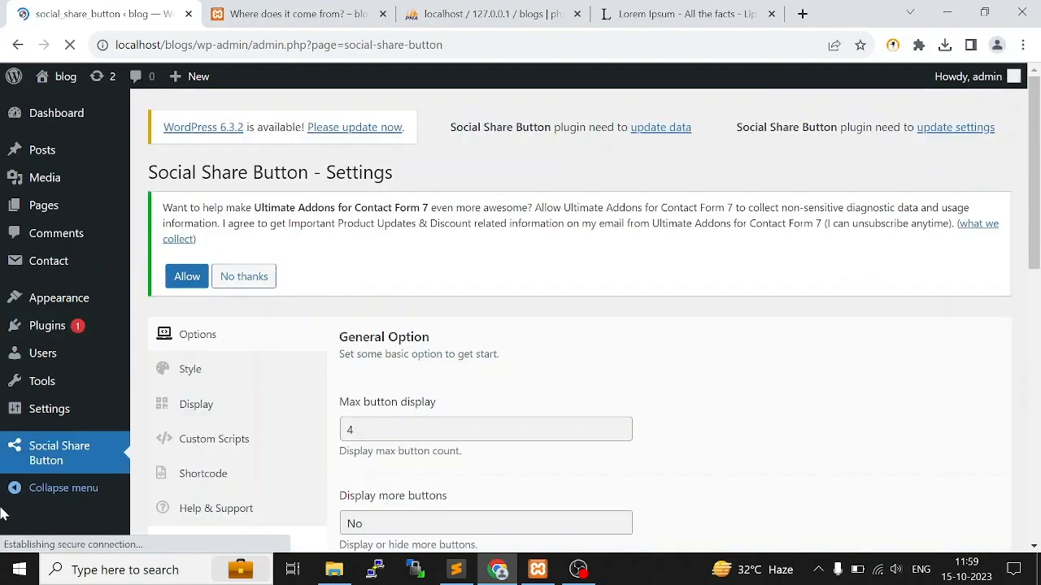
pyautogui.scroll(-2, 483, 345)
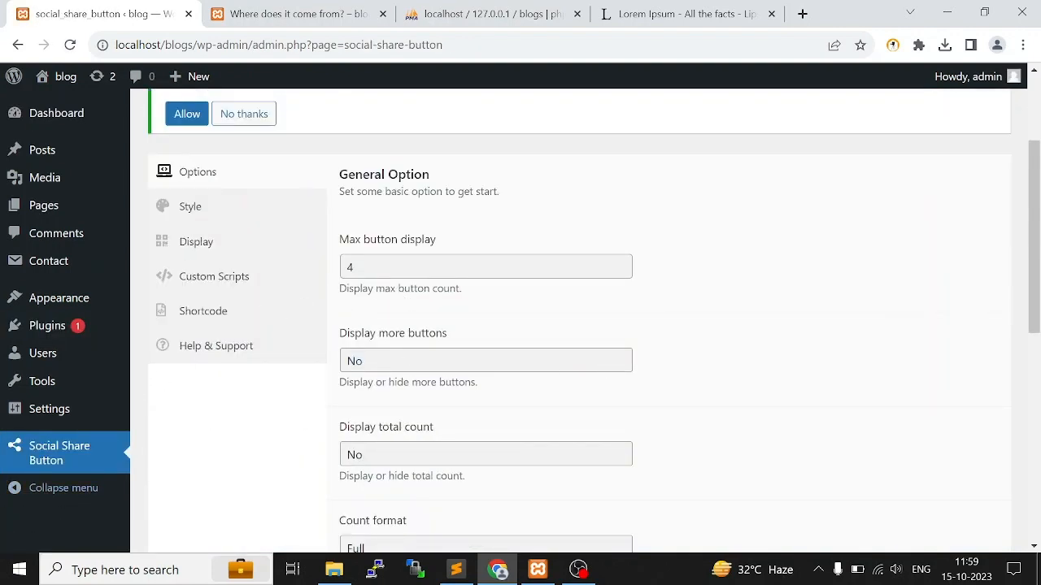
pyautogui.click(455, 267)
pyautogui.moveTo(348, 239); pyautogui.dragTo(467, 247)
pyautogui.scroll(-2, 509, 284)
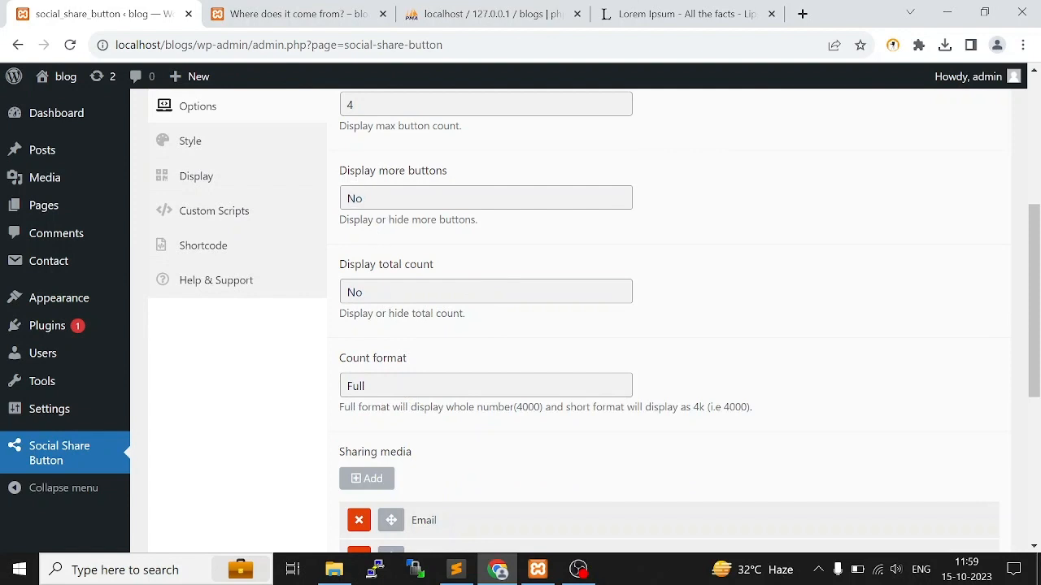
pyautogui.scroll(-3, 600, 189)
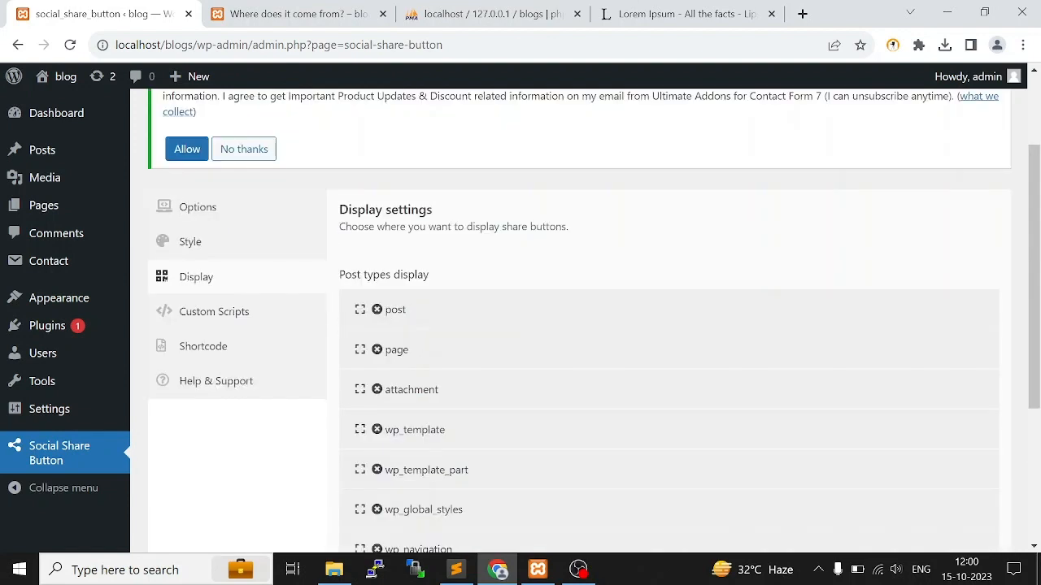
pyautogui.scroll(-3, 431, 354)
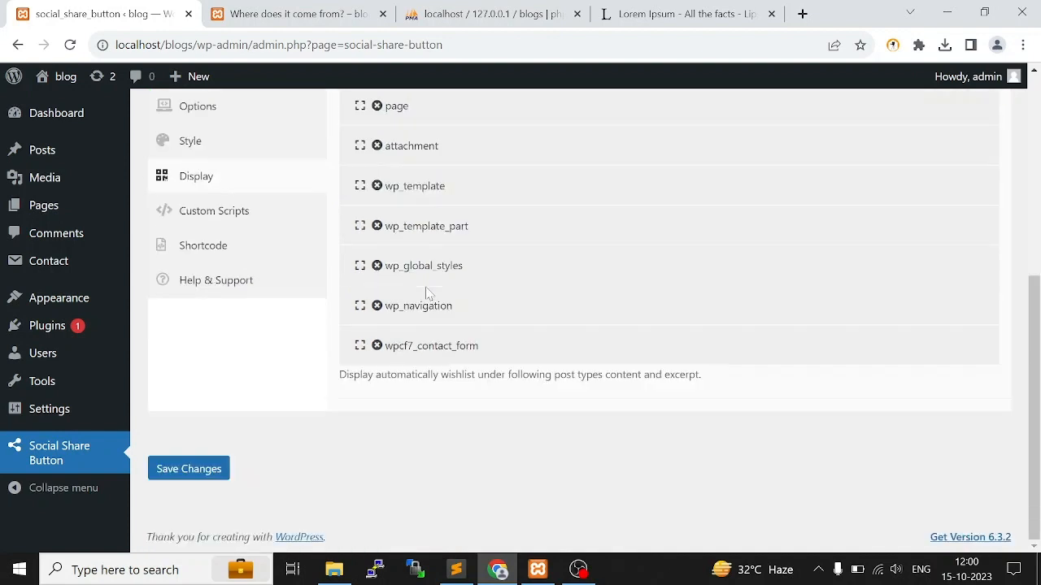
pyautogui.click(232, 215)
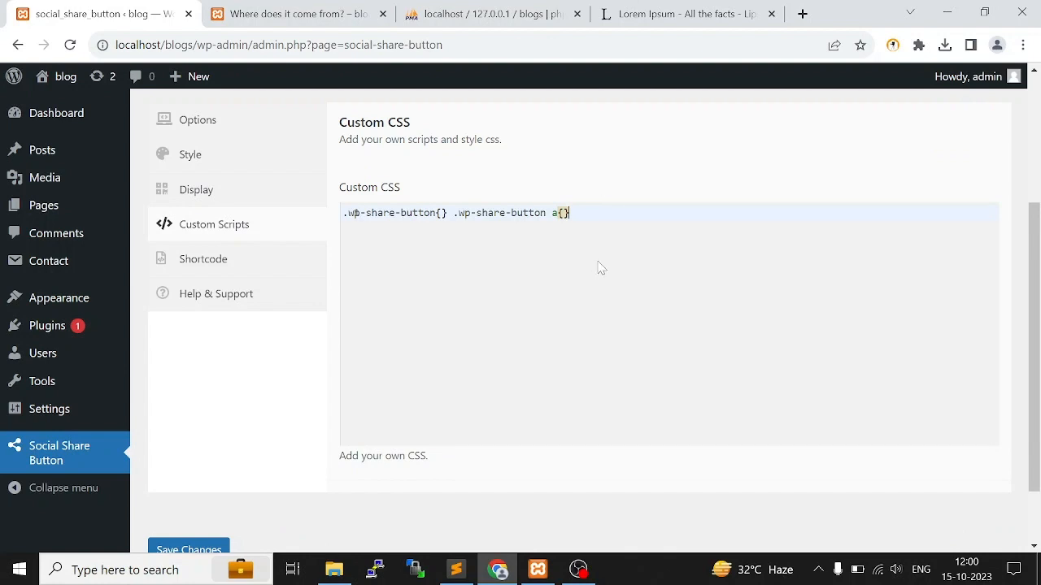
pyautogui.scroll(-1, 645, 279)
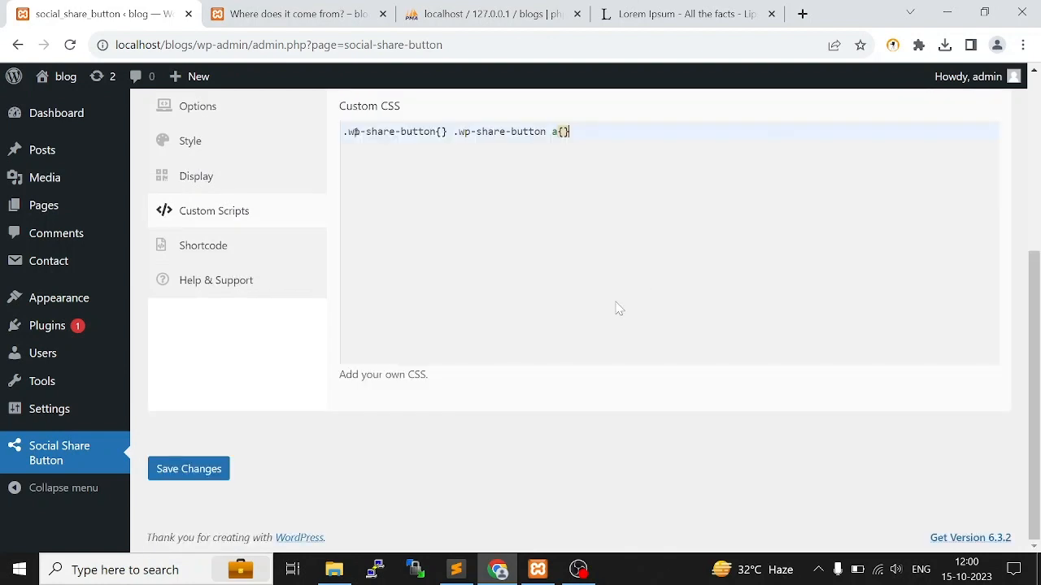
pyautogui.scroll(1, 618, 308)
# Open the plugin's shortcode settings and copy the post-content shortcode [social_share_button themes='theme1']
pyautogui.click(204, 351)
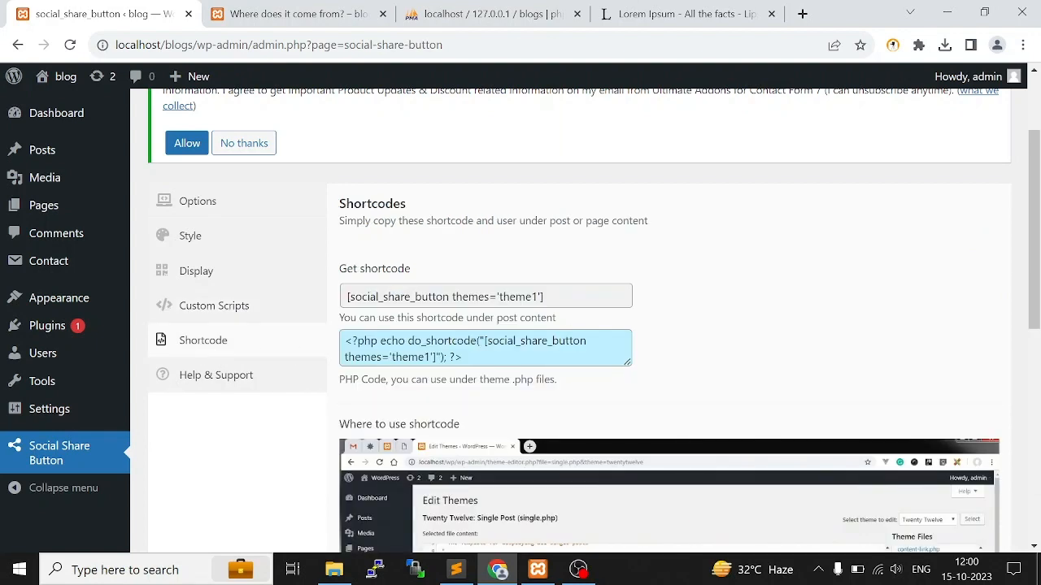
pyautogui.moveTo(544, 297); pyautogui.dragTo(336, 282)
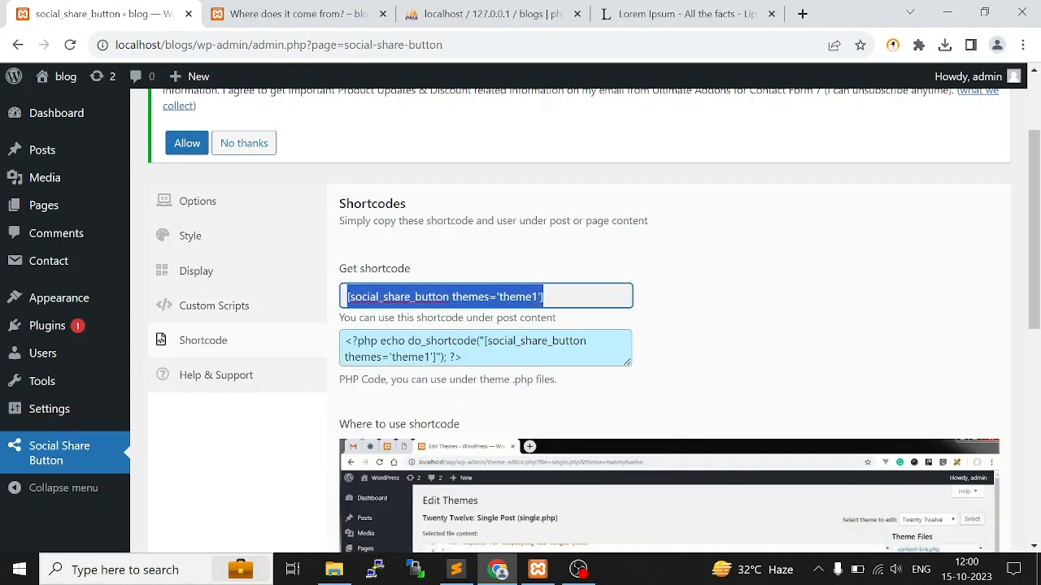
pyautogui.click(546, 296)
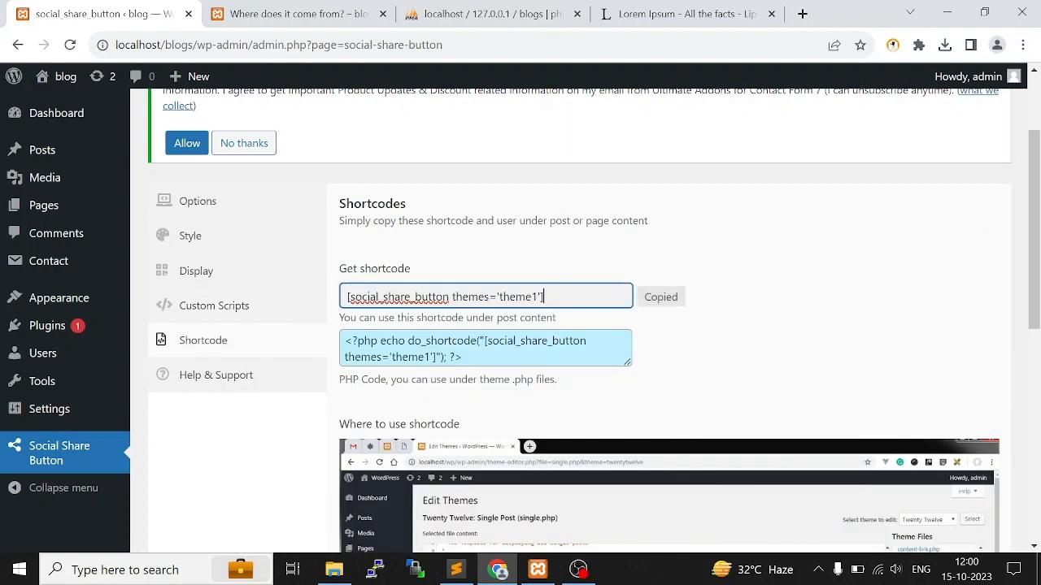
pyautogui.moveTo(545, 297); pyautogui.dragTo(318, 298)
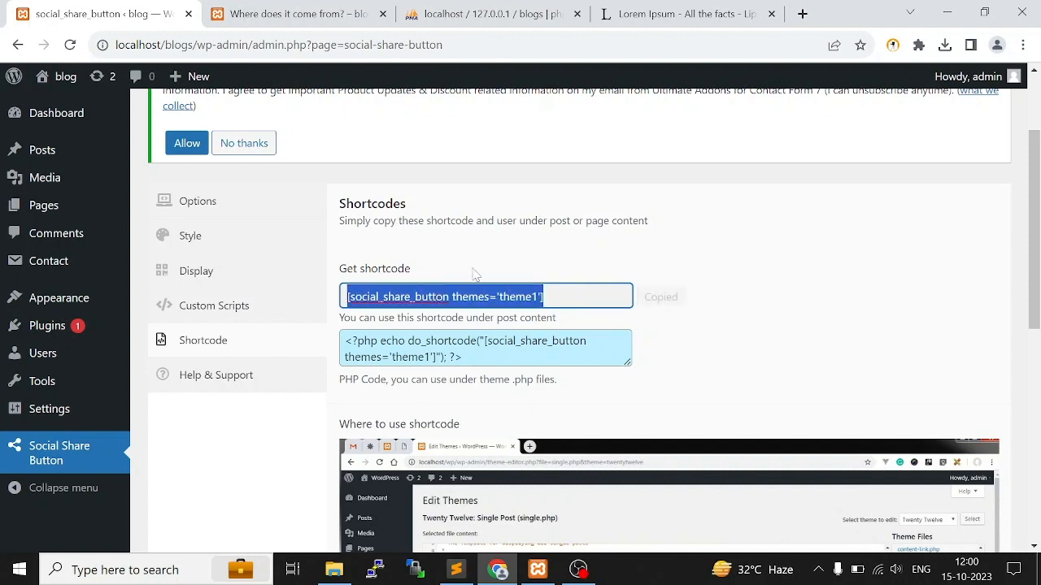
pyautogui.scroll(-1, 783, 336)
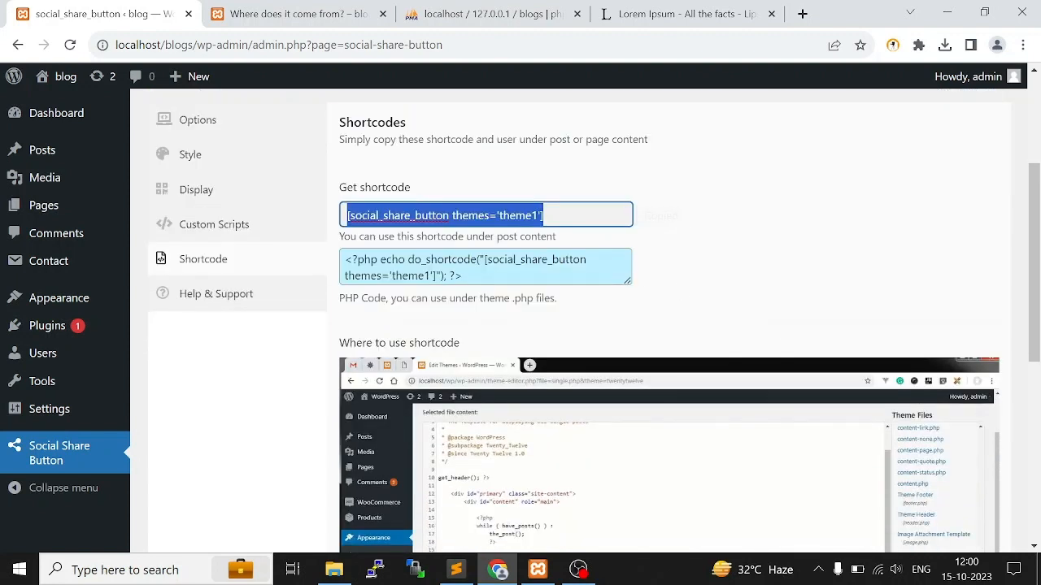
# Reload the "Where does it come from?" post and check it for share buttons down to the comment form
pyautogui.click(326, 10)
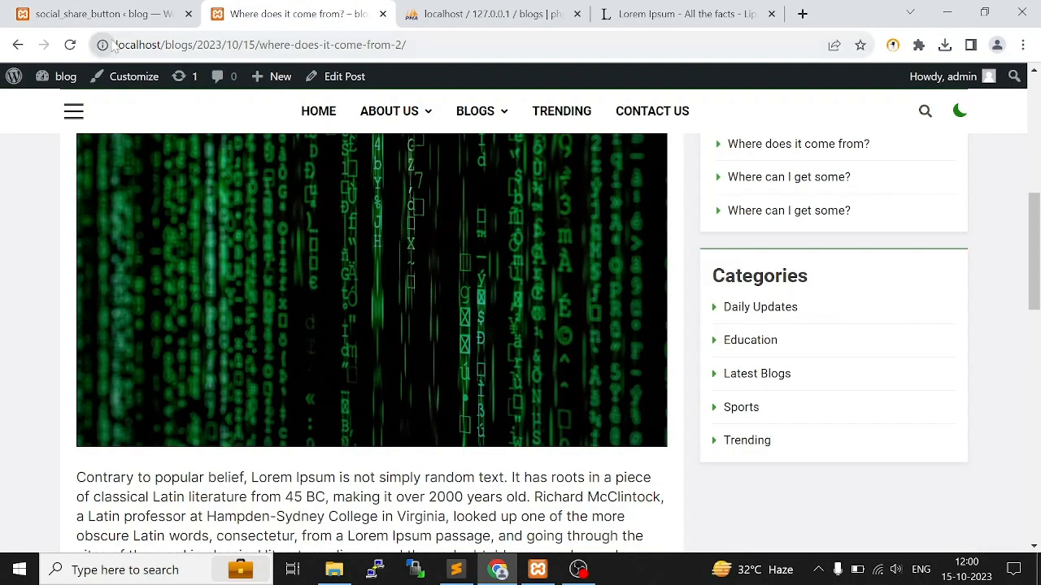
pyautogui.click(70, 45)
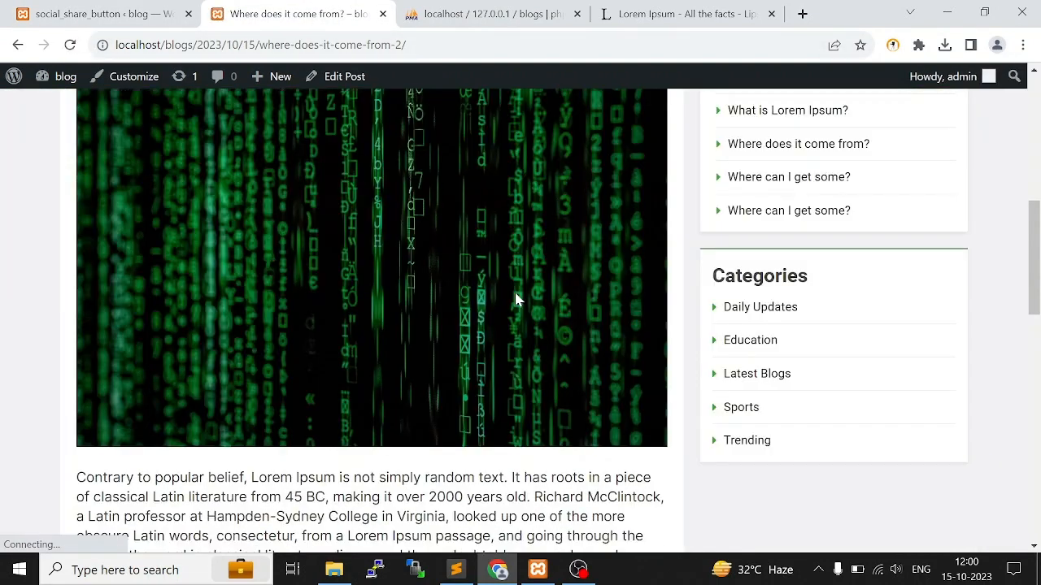
pyautogui.scroll(-5, 516, 297)
pyautogui.scroll(-3, 457, 291)
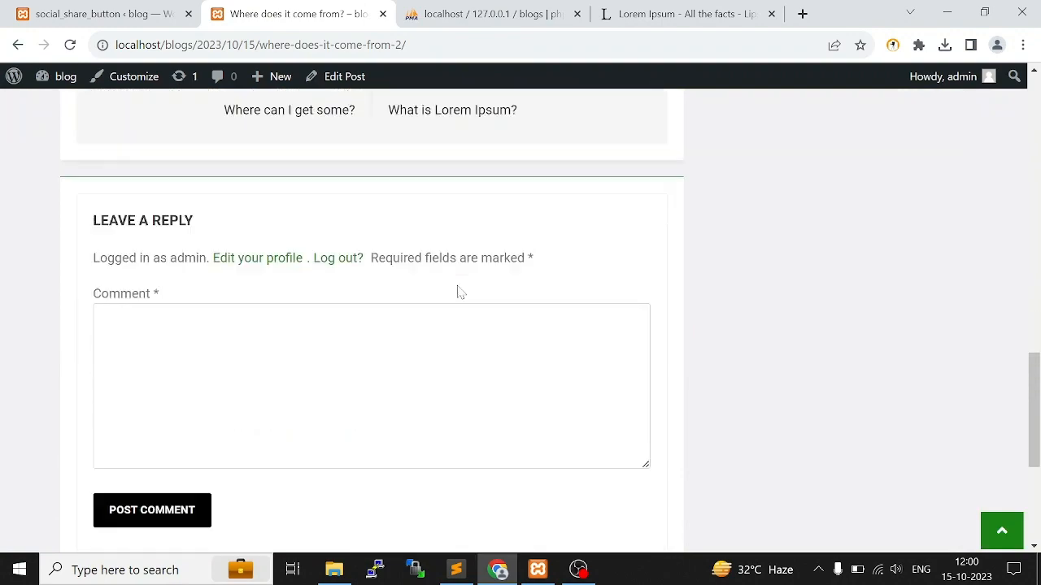
pyautogui.scroll(15, 457, 290)
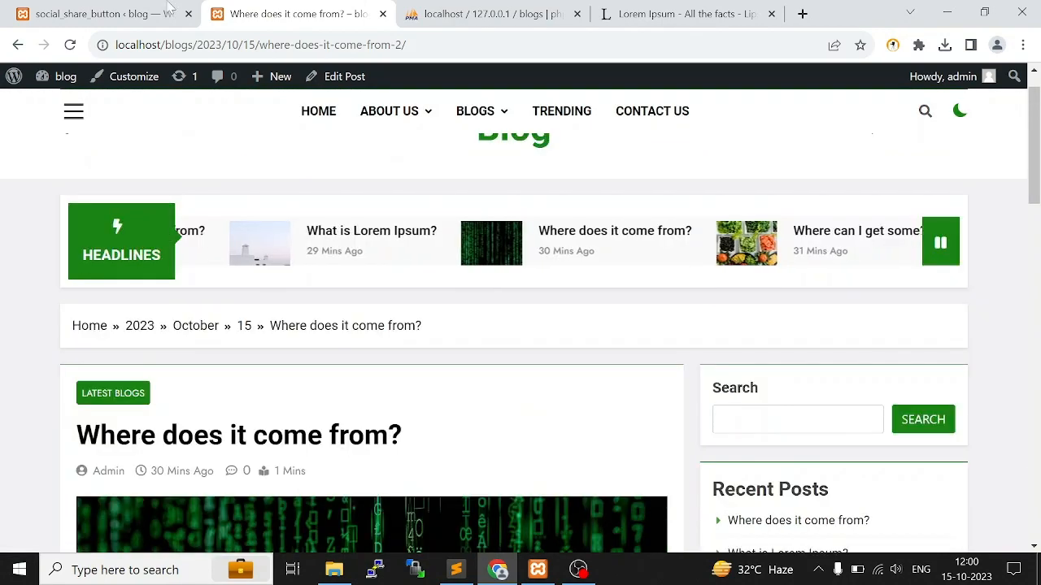
# Return to the plugin's display settings, set Enable to Yes for the post type, and save the changes
pyautogui.click(169, 8)
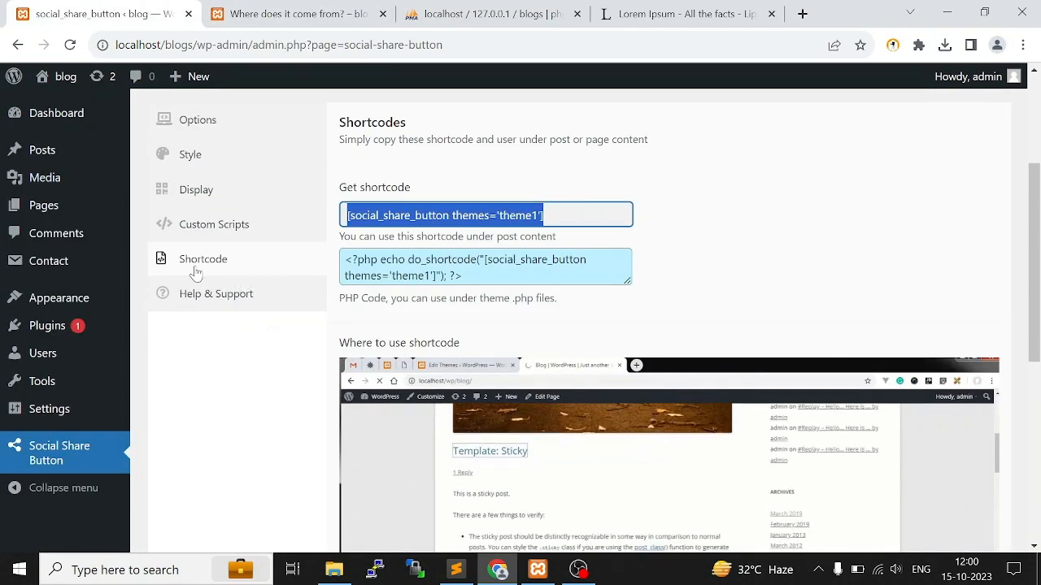
pyautogui.click(207, 233)
pyautogui.click(196, 199)
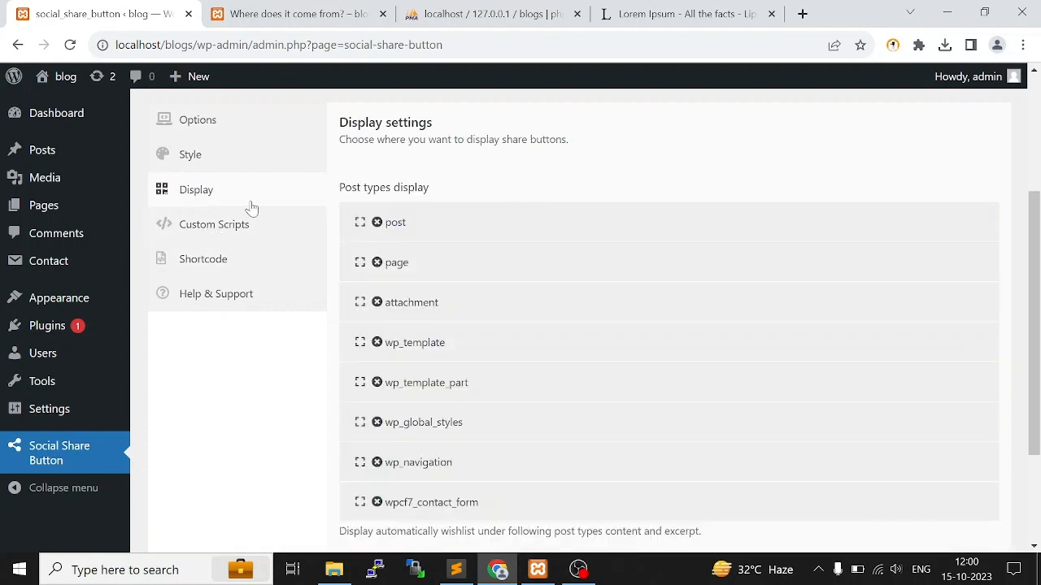
pyautogui.click(360, 224)
pyautogui.scroll(-1, 393, 325)
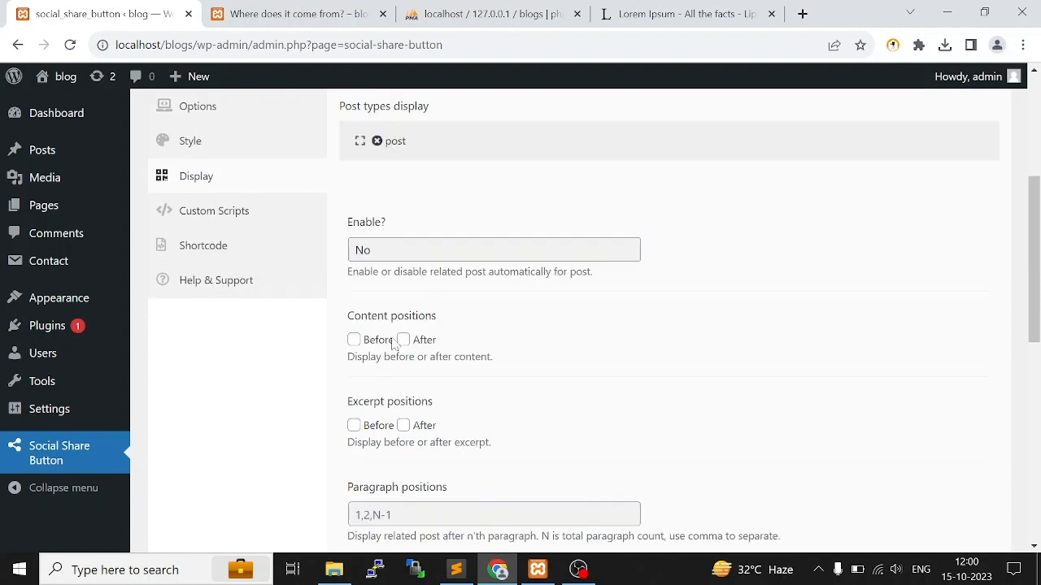
pyautogui.click(388, 253)
pyautogui.click(394, 269)
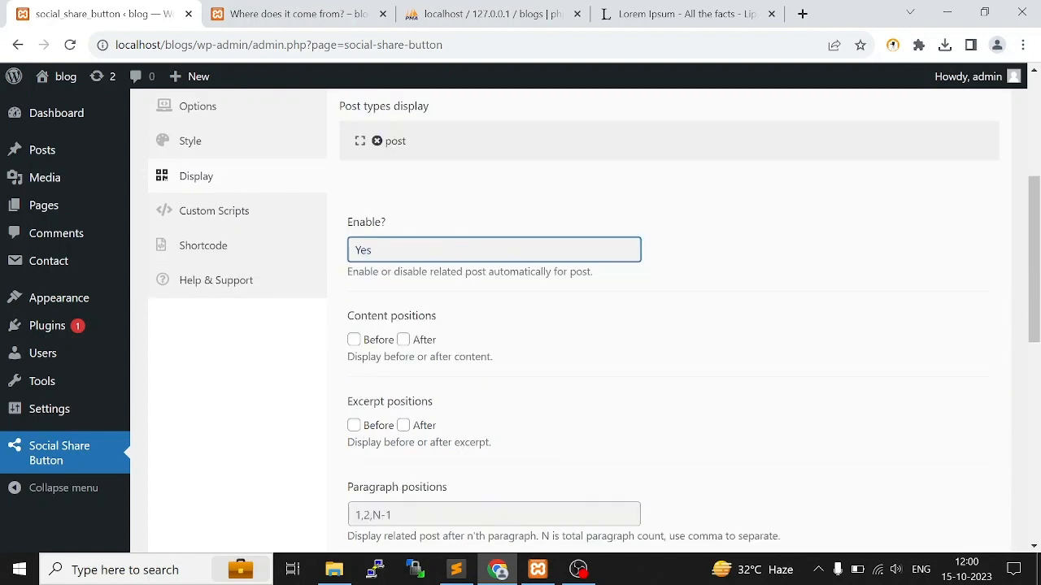
pyautogui.scroll(-7, 449, 325)
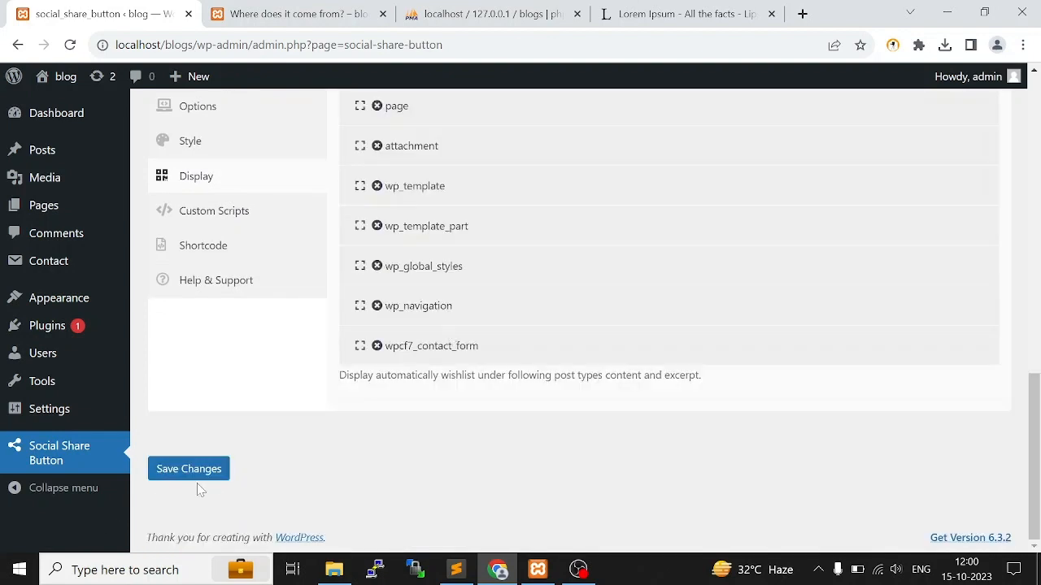
pyautogui.click(199, 473)
# Set the post type's content position to Before in the display settings and save the changes
pyautogui.scroll(-2, 495, 392)
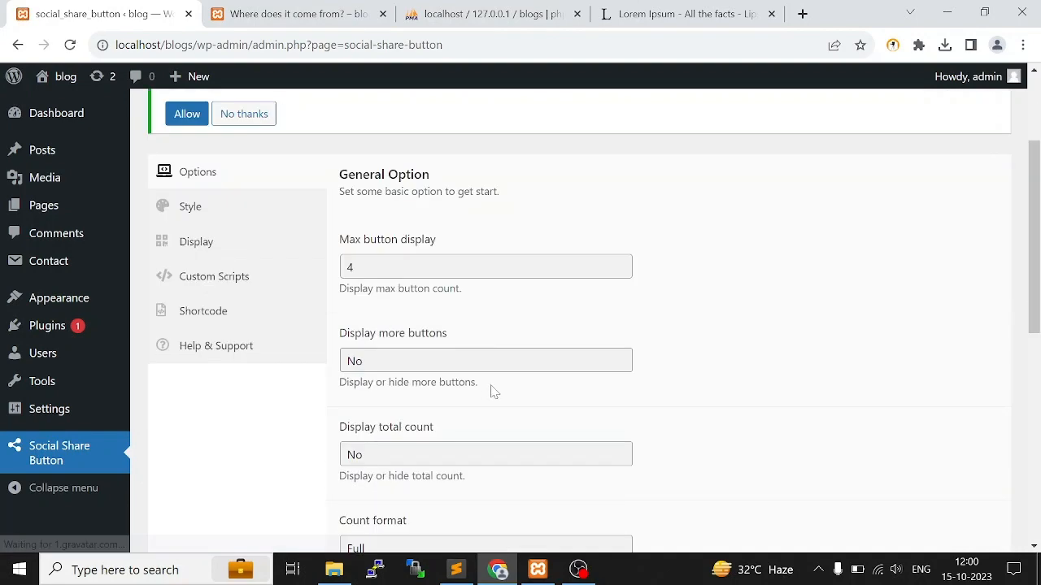
pyautogui.scroll(-1, 495, 392)
pyautogui.scroll(1, 388, 241)
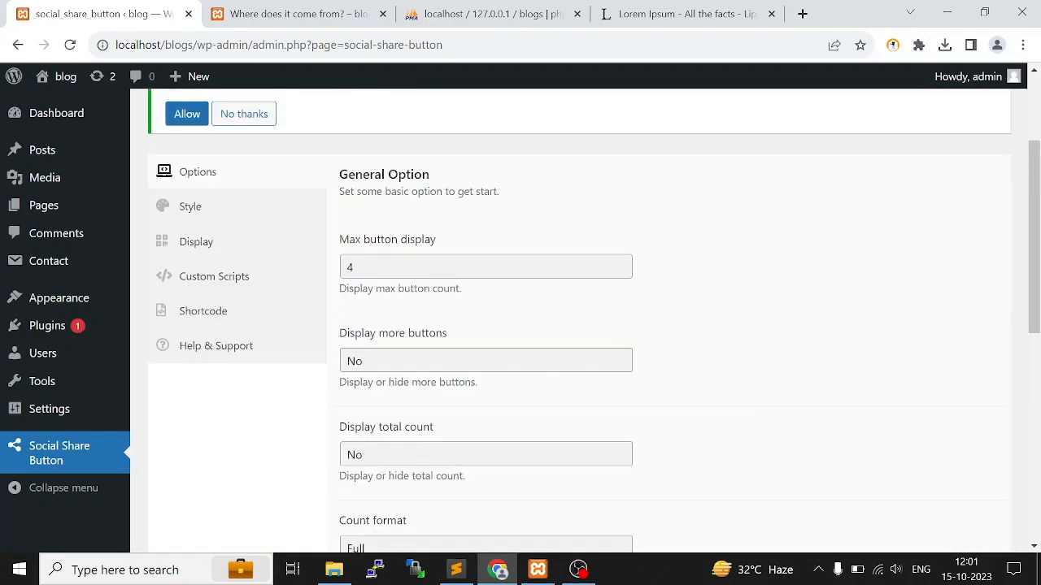
pyautogui.click(195, 216)
pyautogui.click(220, 269)
pyautogui.click(213, 257)
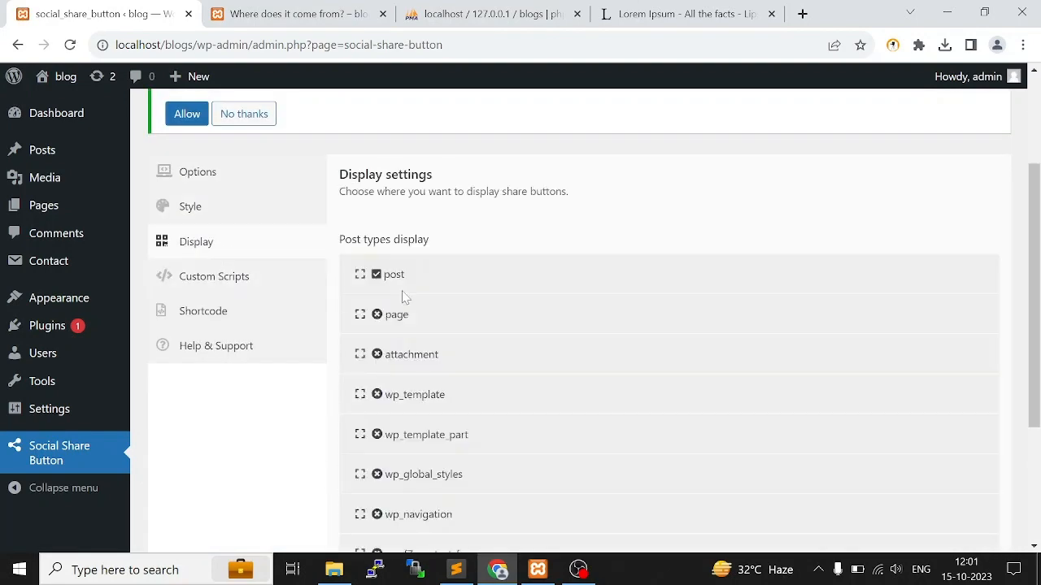
pyautogui.click(360, 275)
pyautogui.scroll(-2, 360, 274)
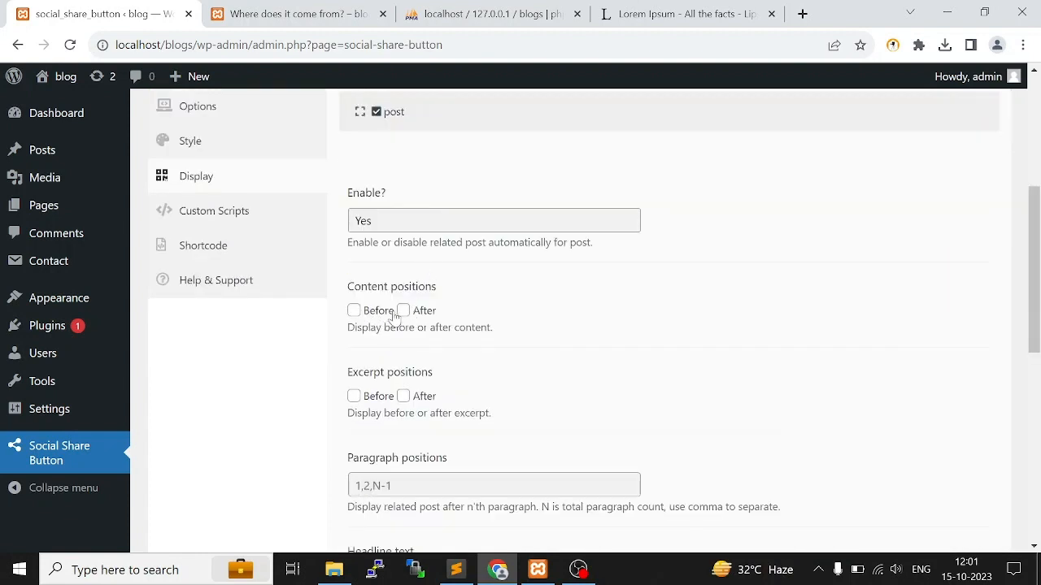
pyautogui.click(366, 314)
pyautogui.scroll(-1, 441, 406)
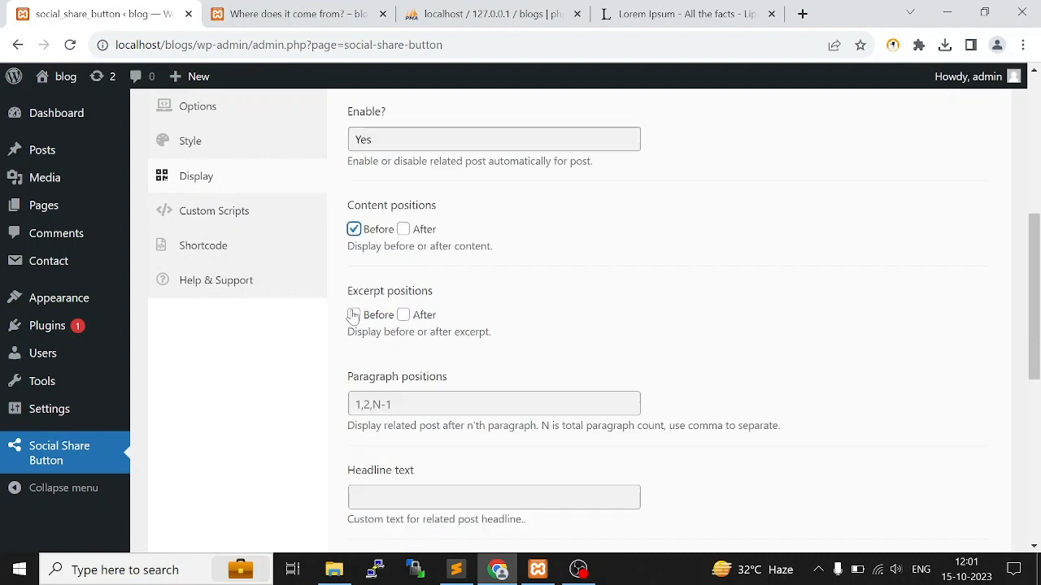
pyautogui.scroll(-6, 351, 316)
pyautogui.click(195, 467)
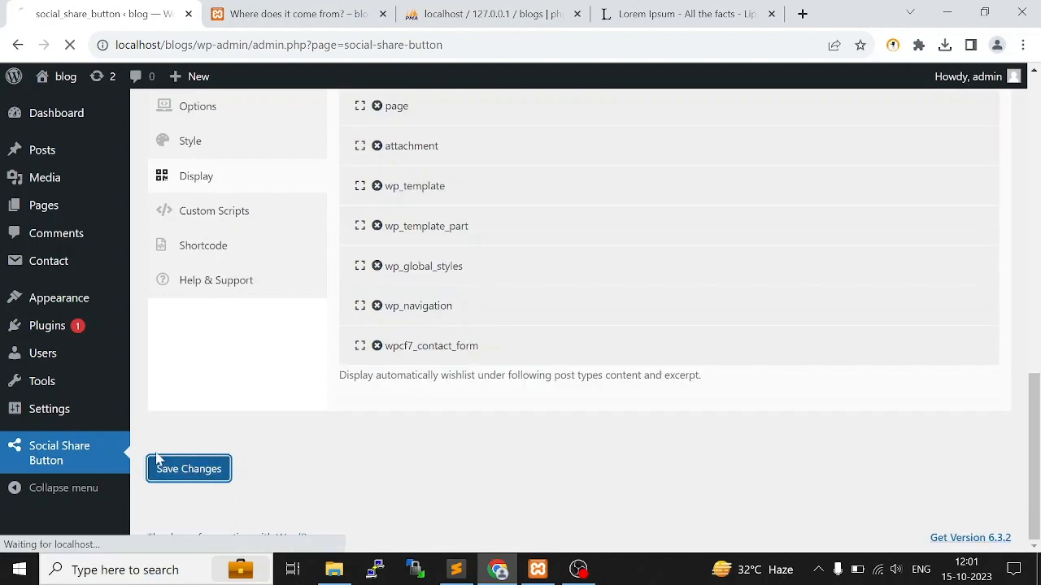
# Reload the "Where does it come from?" post and inspect the area between its image and body text for share buttons
pyautogui.hotkey('ctrl', 'Tab')
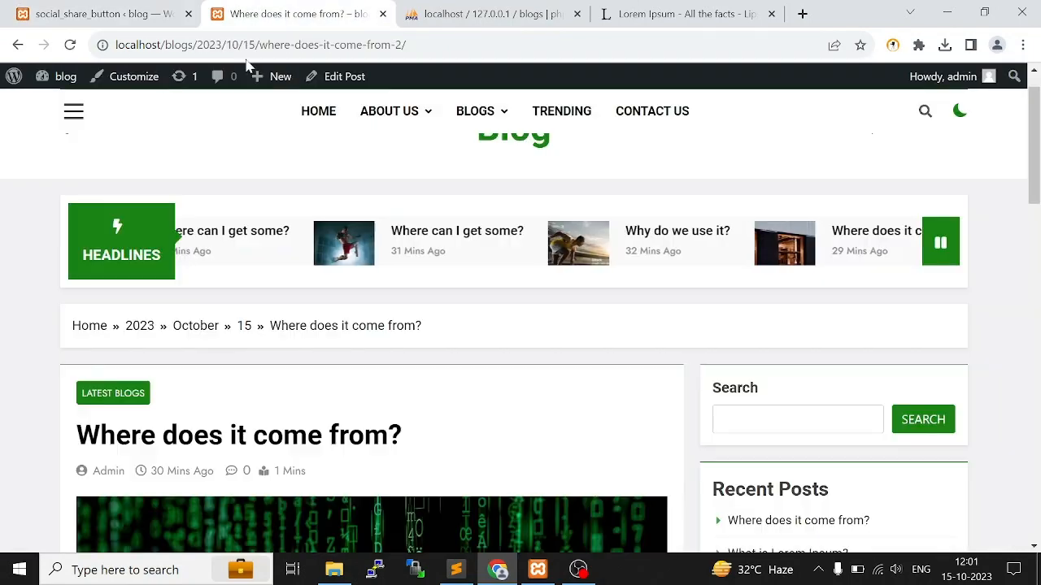
pyautogui.scroll(-1, 625, 386)
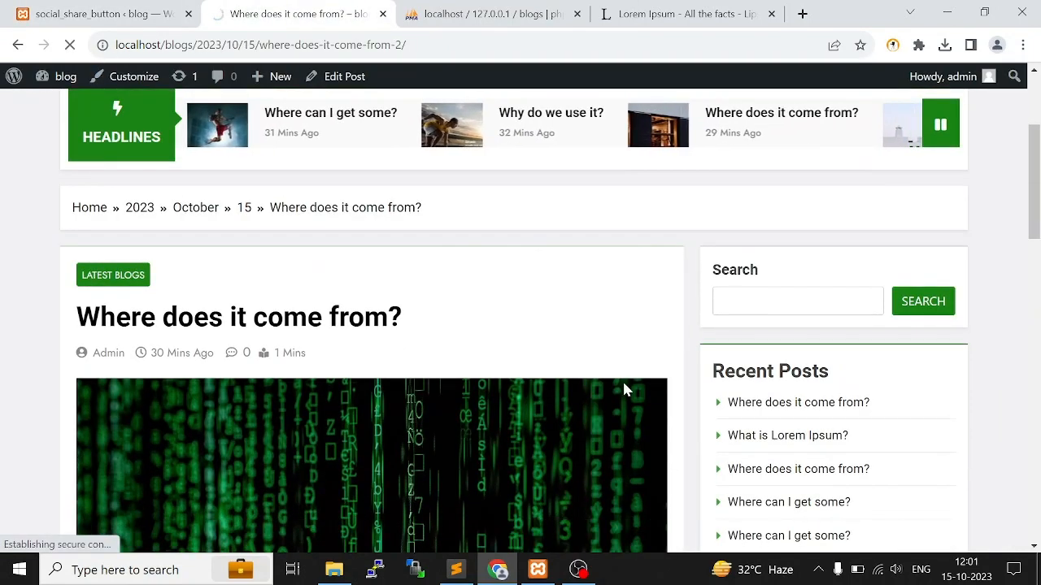
pyautogui.scroll(-4, 569, 357)
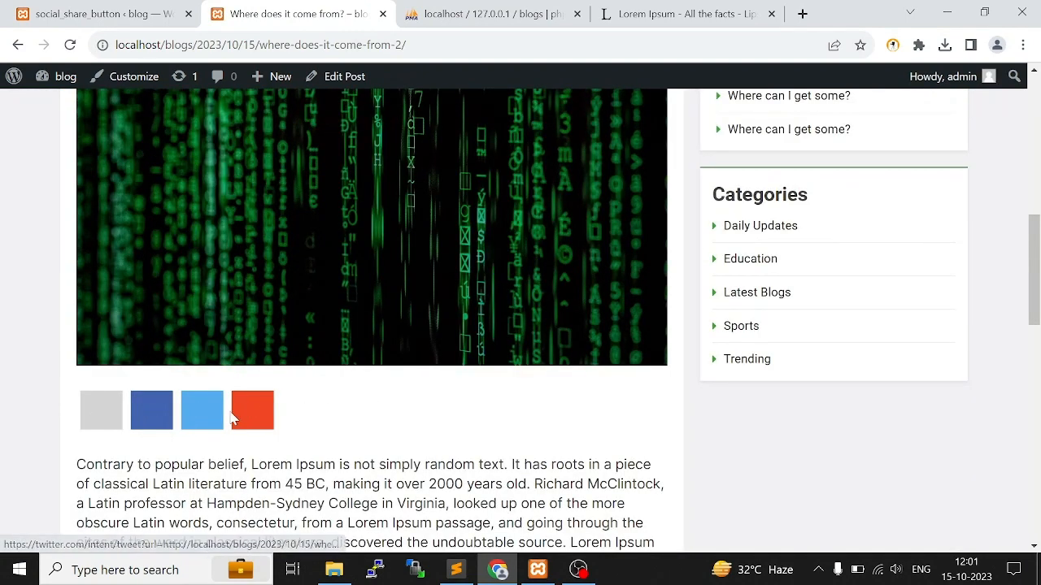
# Return to the Social Share Button settings and expand the Facebook entry in the sharing media list
pyautogui.click(33, 7)
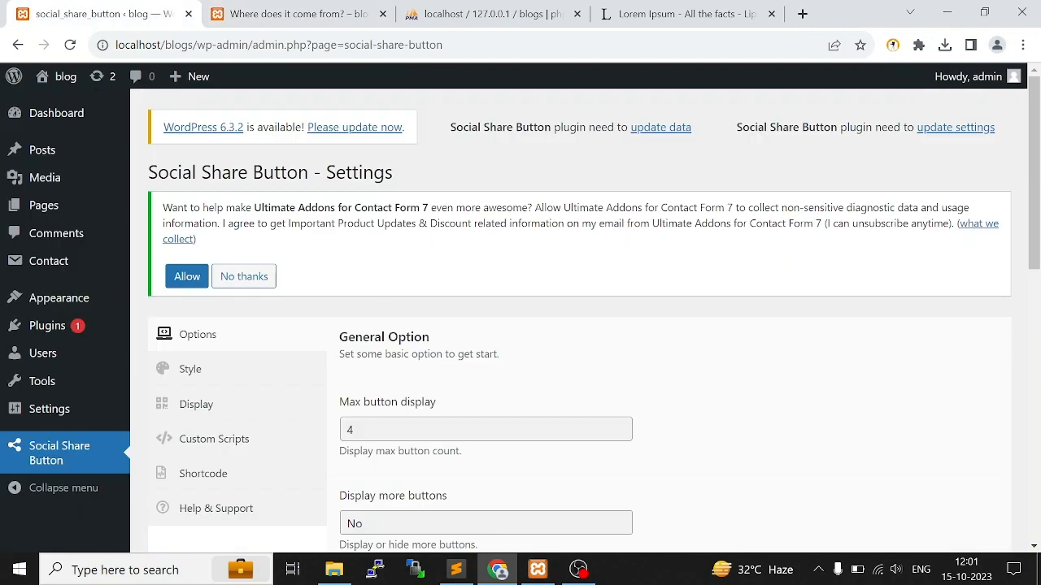
pyautogui.scroll(-3, 186, 290)
pyautogui.scroll(-5, 504, 358)
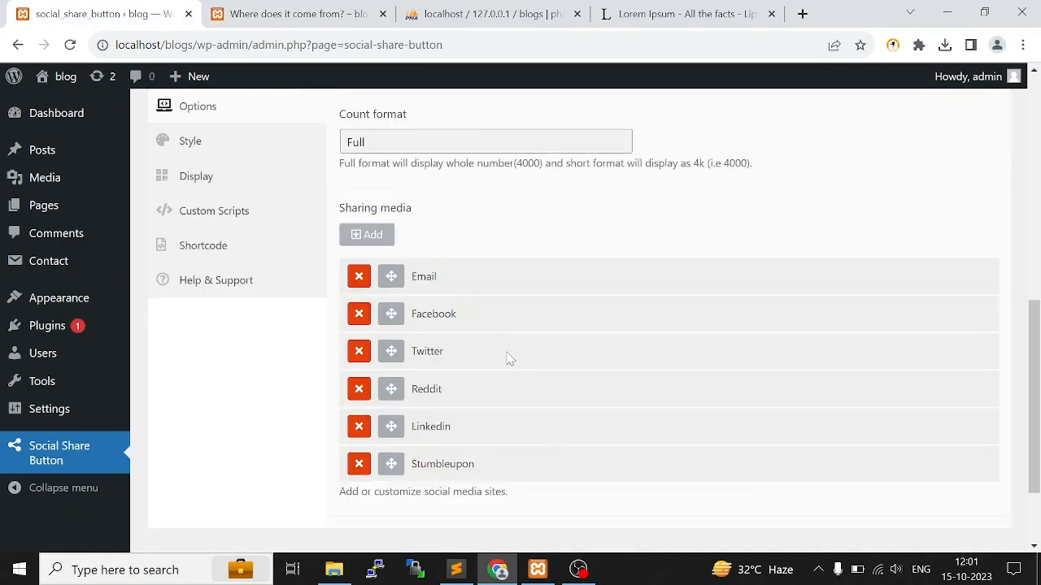
pyautogui.scroll(2, 410, 254)
pyautogui.scroll(-1, 432, 337)
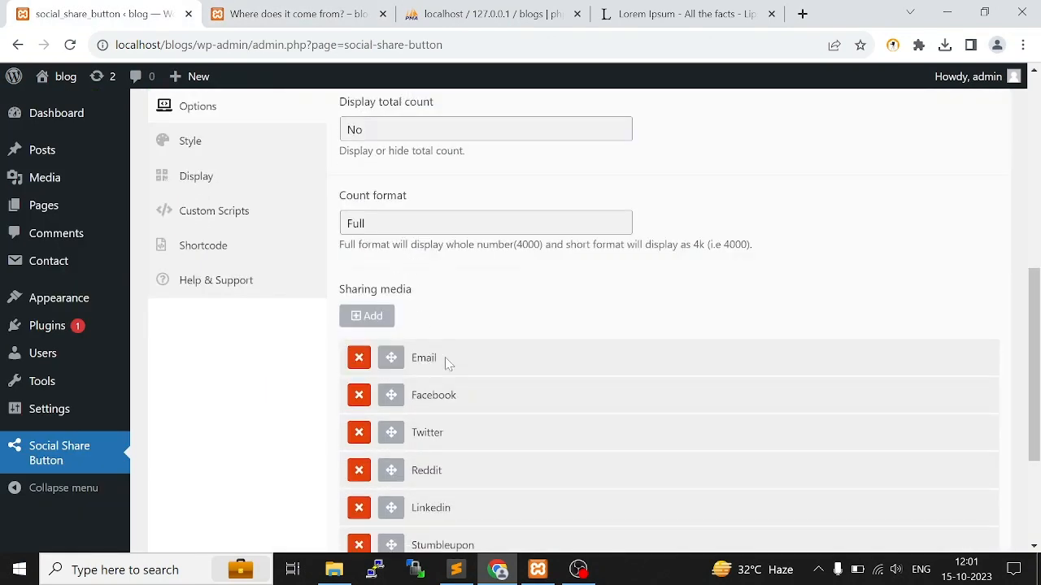
pyautogui.click(420, 399)
pyautogui.scroll(-3, 501, 350)
# Review the Facebook entry's fields and select the sample icon code <i class="fab fa-twitter"> for copying
pyautogui.click(443, 312)
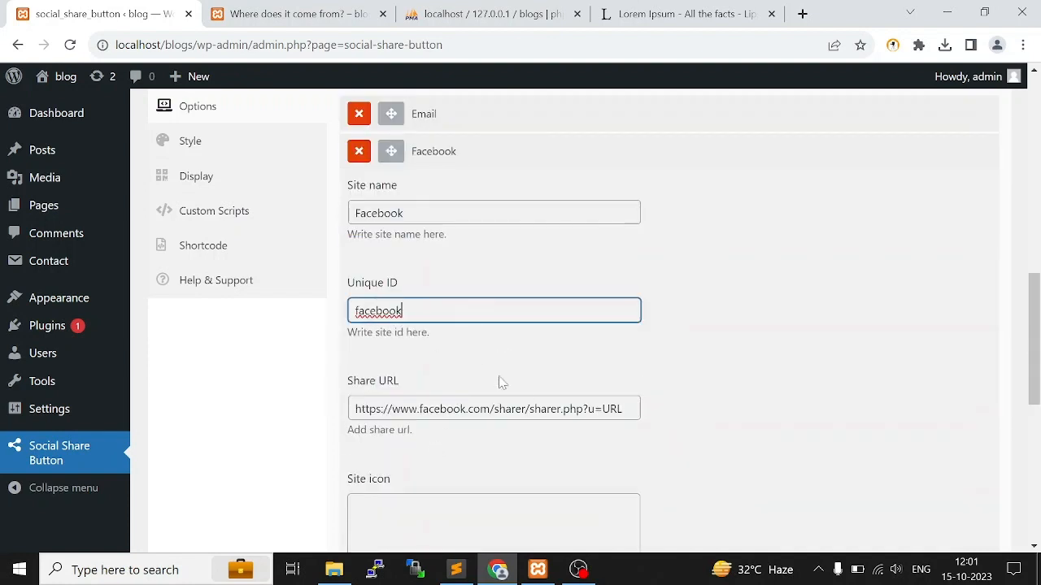
pyautogui.click(541, 408)
pyautogui.scroll(-3, 464, 365)
pyautogui.press('Tab')
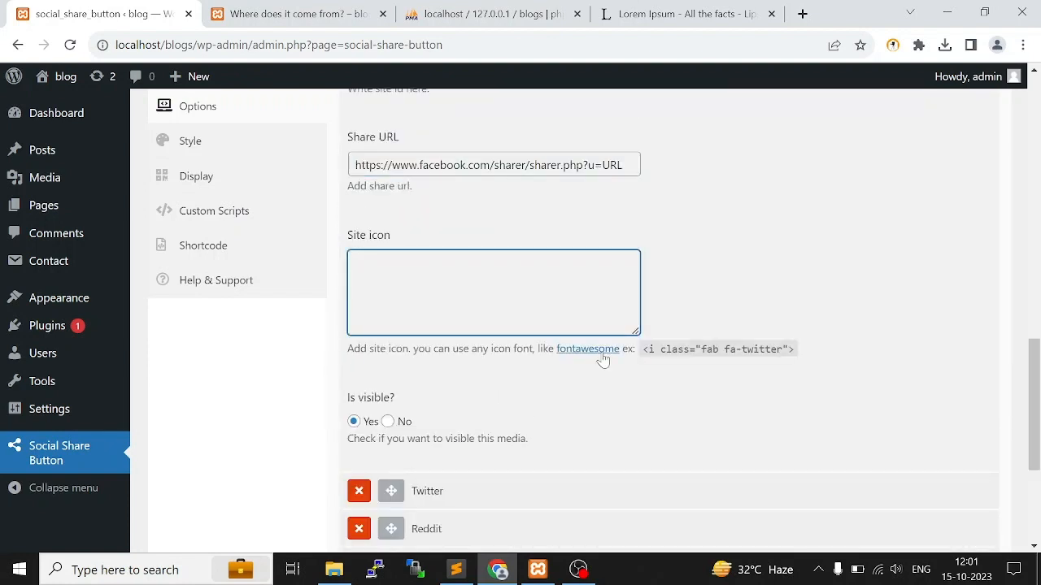
pyautogui.moveTo(642, 349); pyautogui.dragTo(800, 354)
pyautogui.hotkey('ctrl', 'c')
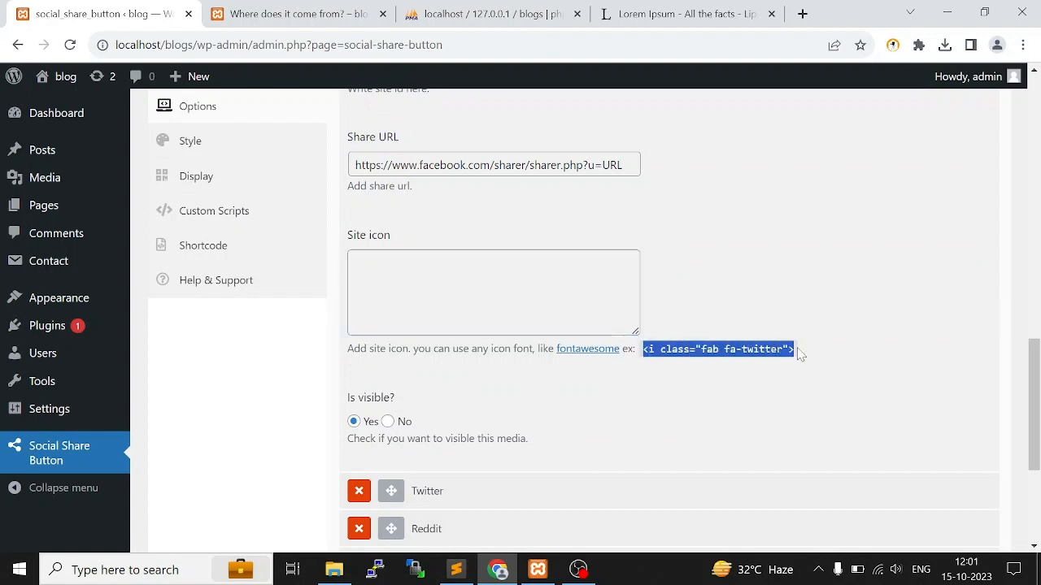
# Check the share buttons on the "Where does it come from?" post and open that page's source code
pyautogui.click(283, 11)
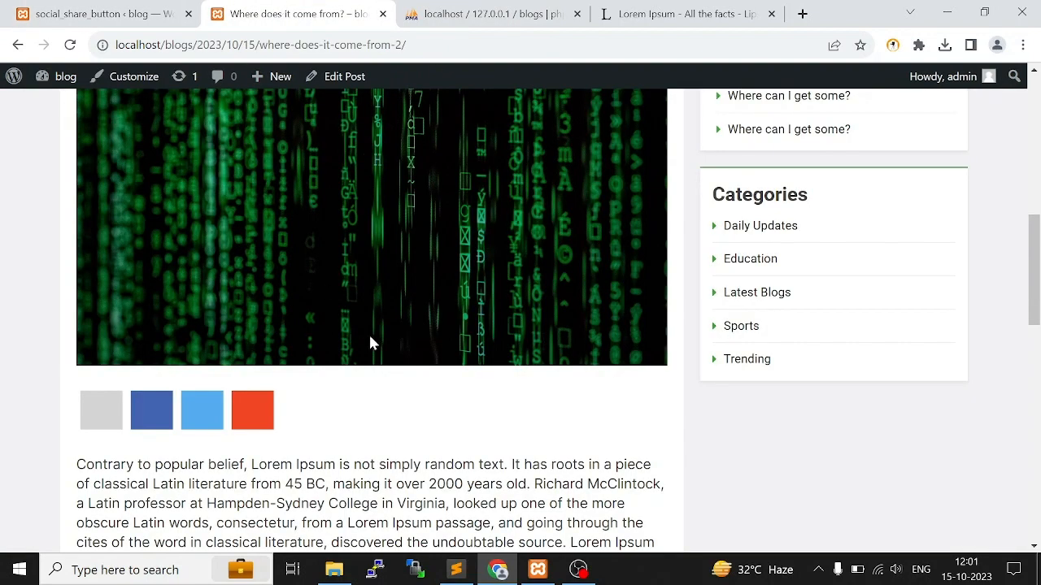
pyautogui.click(56, 6)
pyautogui.click(252, 7)
pyautogui.hotkey('ctrl', 'u')
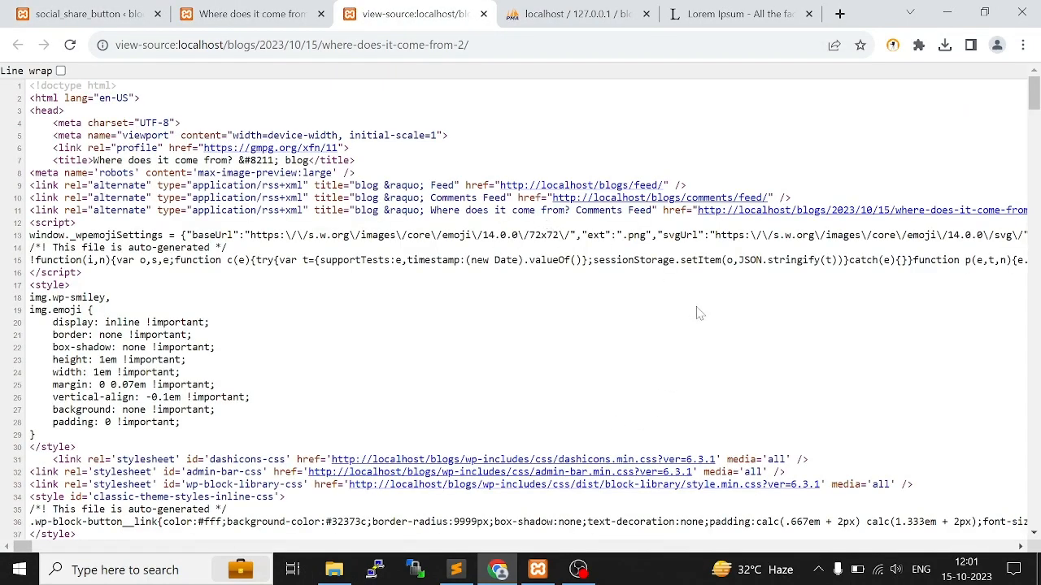
# Paste <i class="fab fa-twitter"> as the Facebook entry's site icon, edit the icon class, and save the plugin settings
pyautogui.click(81, 14)
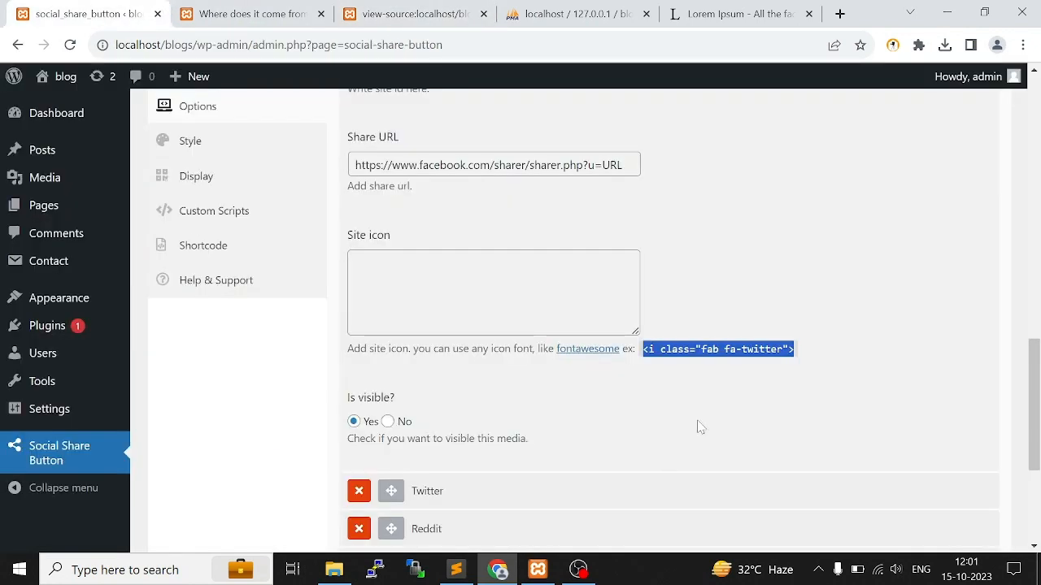
pyautogui.click(362, 262)
pyautogui.hotkey('ctrl', 'v')
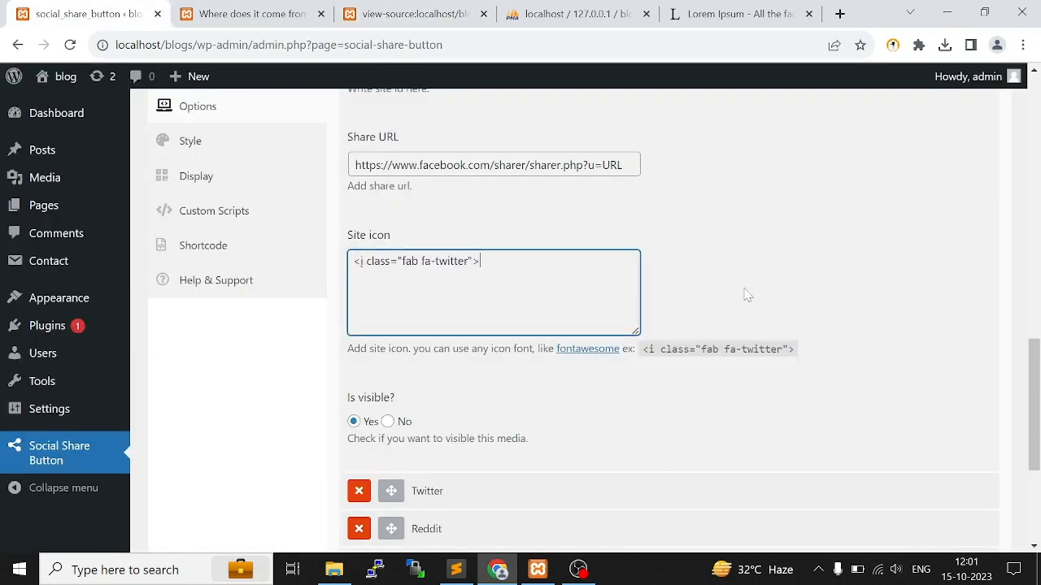
pyautogui.scroll(-1, 745, 296)
pyautogui.scroll(3, 743, 297)
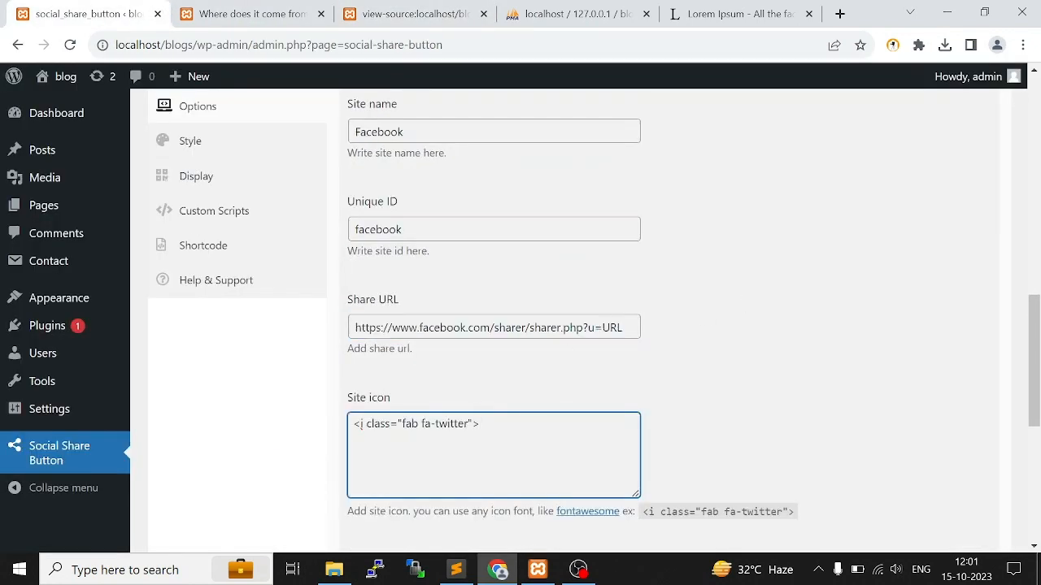
pyautogui.hotkey('ctrl', 'shift', 'Left')
pyautogui.write('facebook')
pyautogui.scroll(-5, 366, 447)
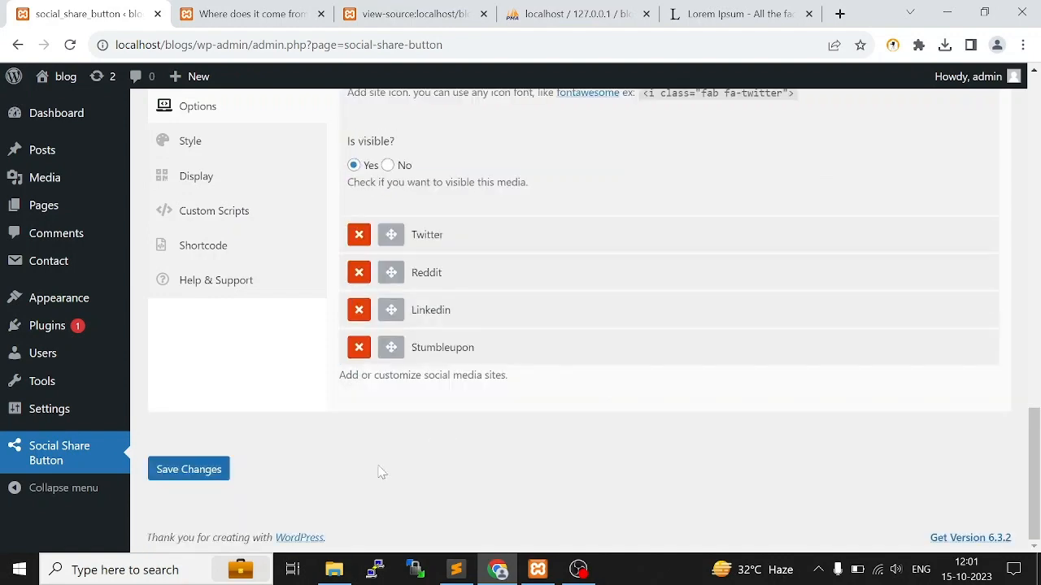
pyautogui.click(213, 475)
# Reload the post to check its share buttons, and return to review the plugin's general options
pyautogui.click(244, 14)
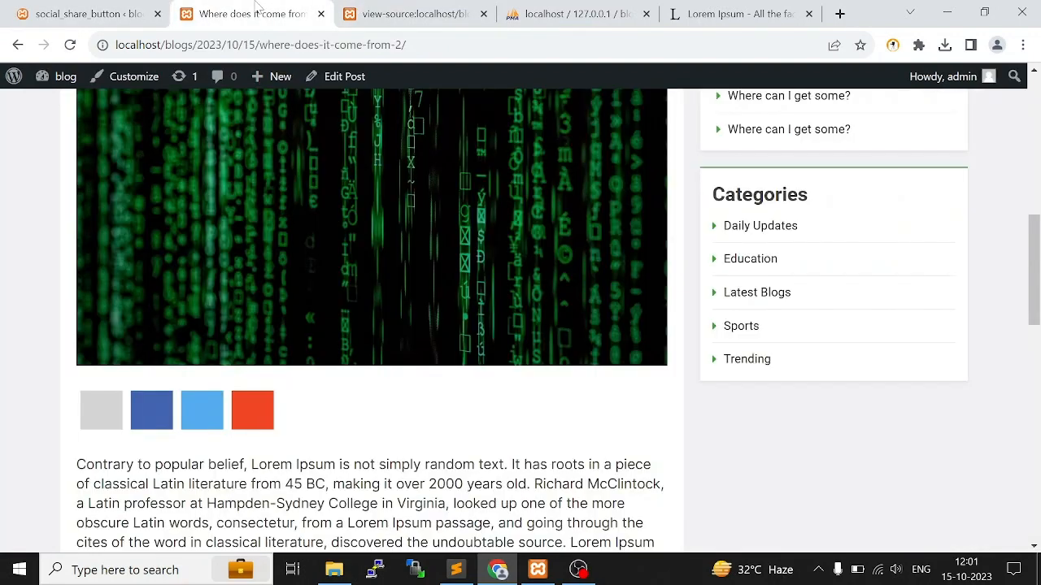
pyautogui.press('F5')
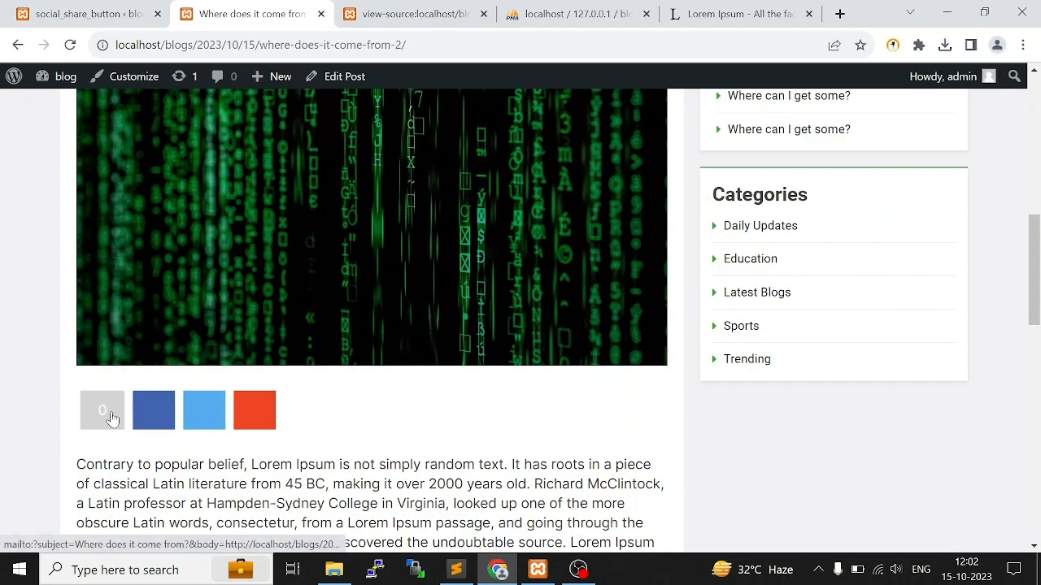
pyautogui.click(38, 8)
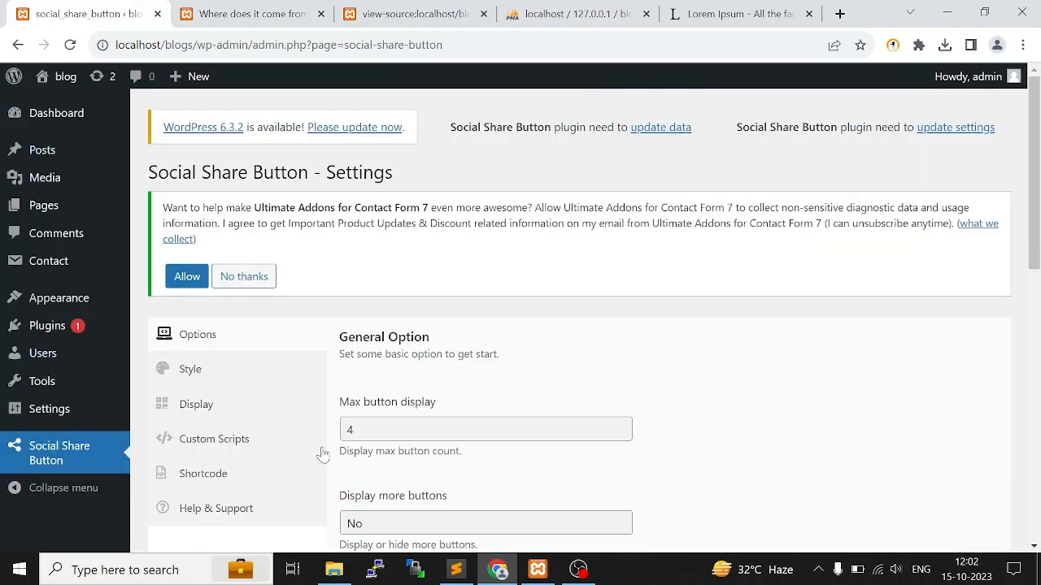
pyautogui.scroll(-7, 320, 453)
pyautogui.scroll(3, 468, 473)
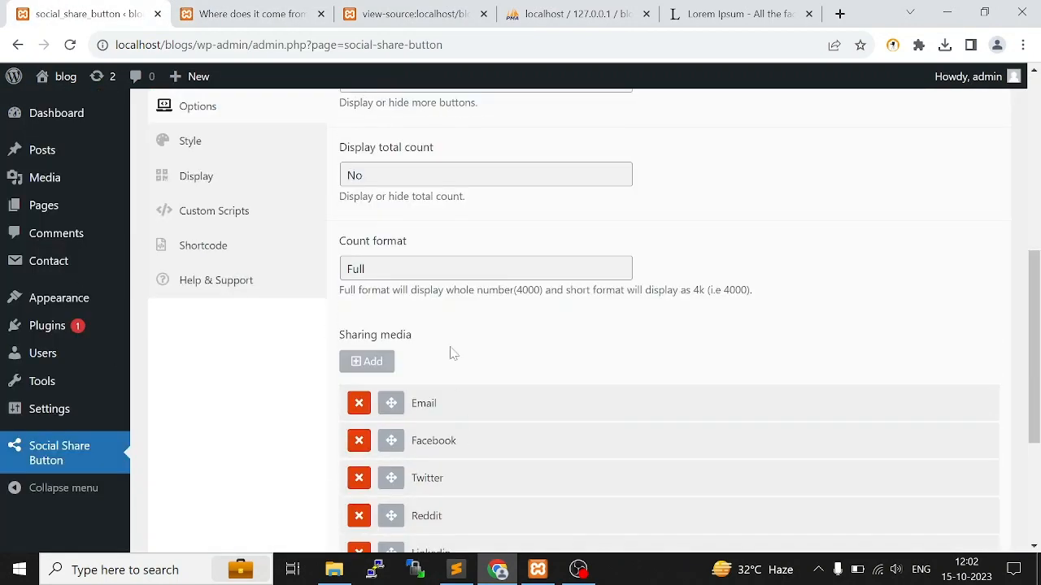
# Choose theme5 as the share button theme in the plugin's style settings and save the changes
pyautogui.click(194, 145)
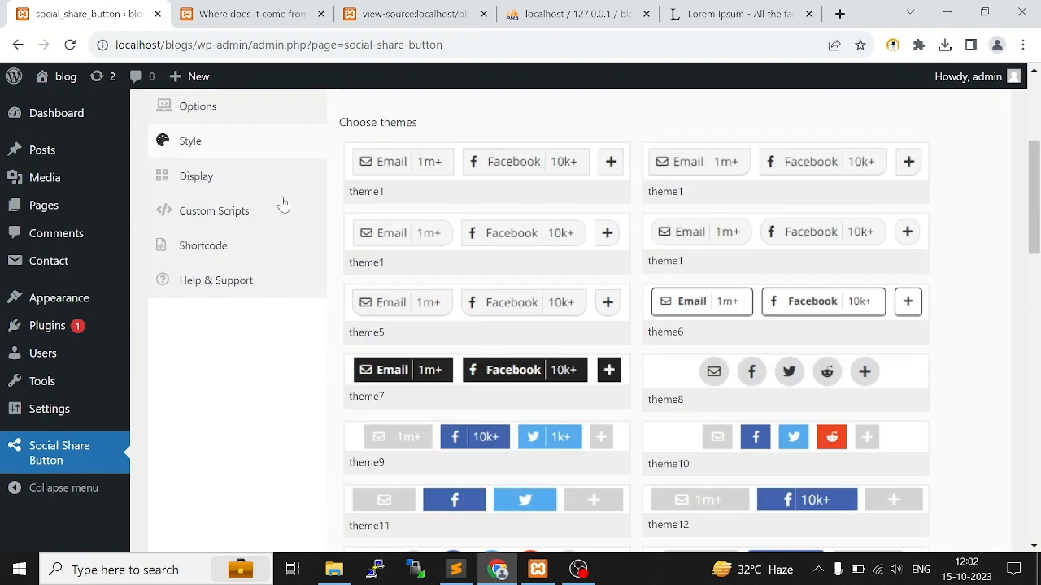
pyautogui.click(192, 178)
pyautogui.click(230, 143)
pyautogui.scroll(1, 587, 322)
pyautogui.click(483, 378)
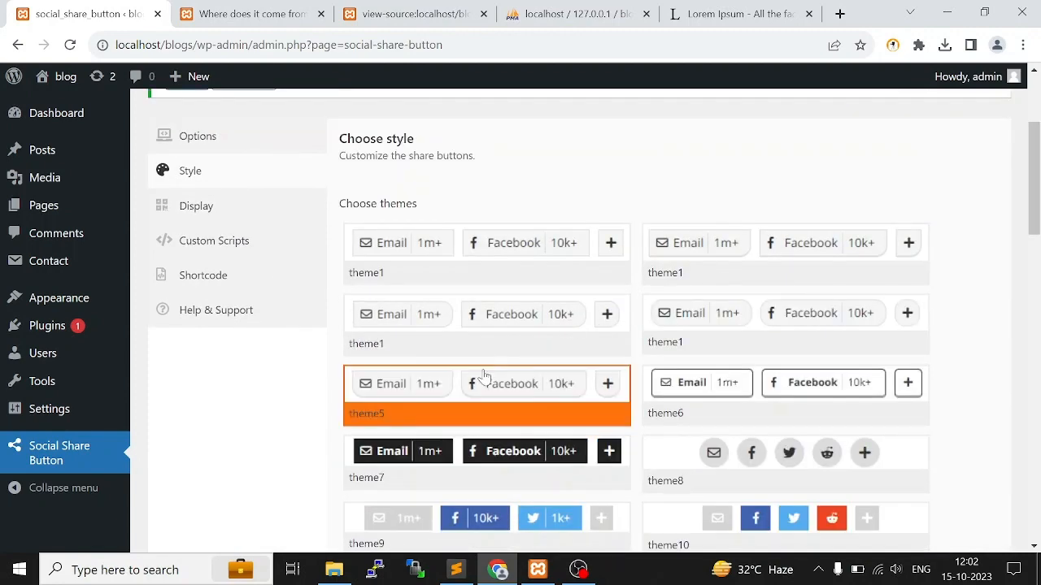
pyautogui.scroll(-15, 478, 411)
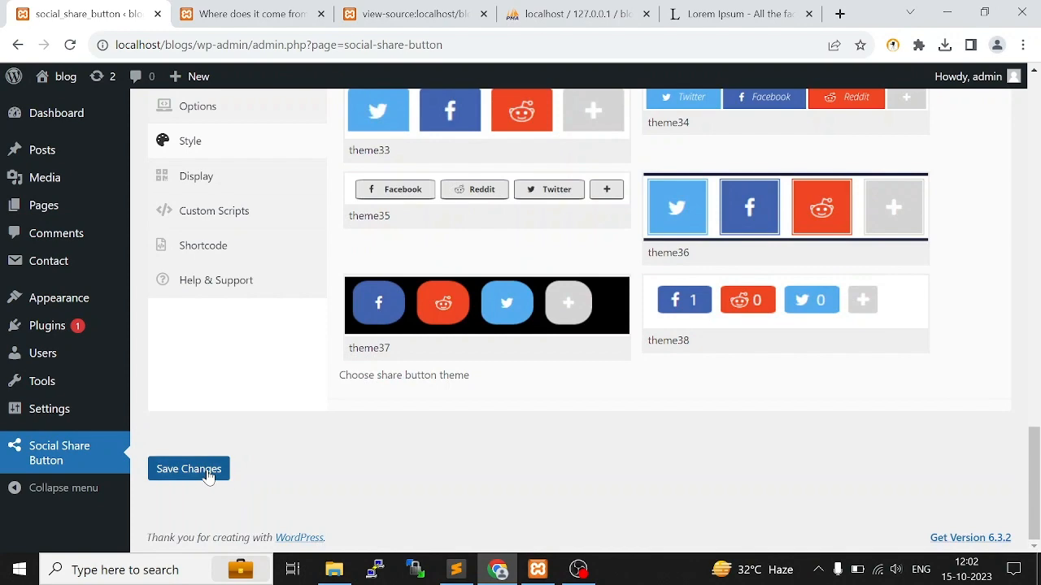
pyautogui.click(219, 470)
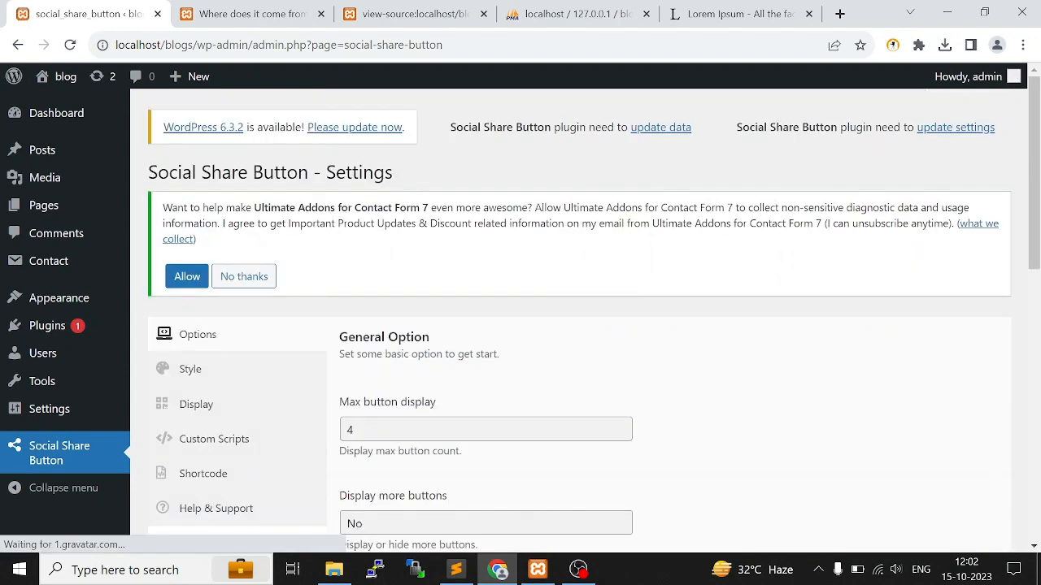
# Reload the "Where does it come from?" post and compare its share buttons with the plugin settings
pyautogui.click(248, 10)
pyautogui.click(71, 45)
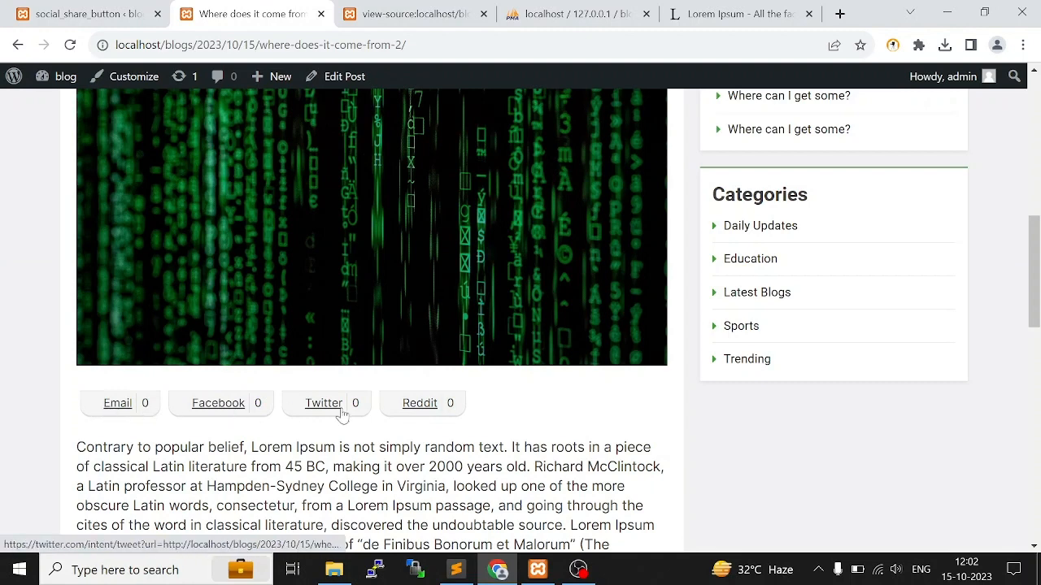
pyautogui.click(99, 10)
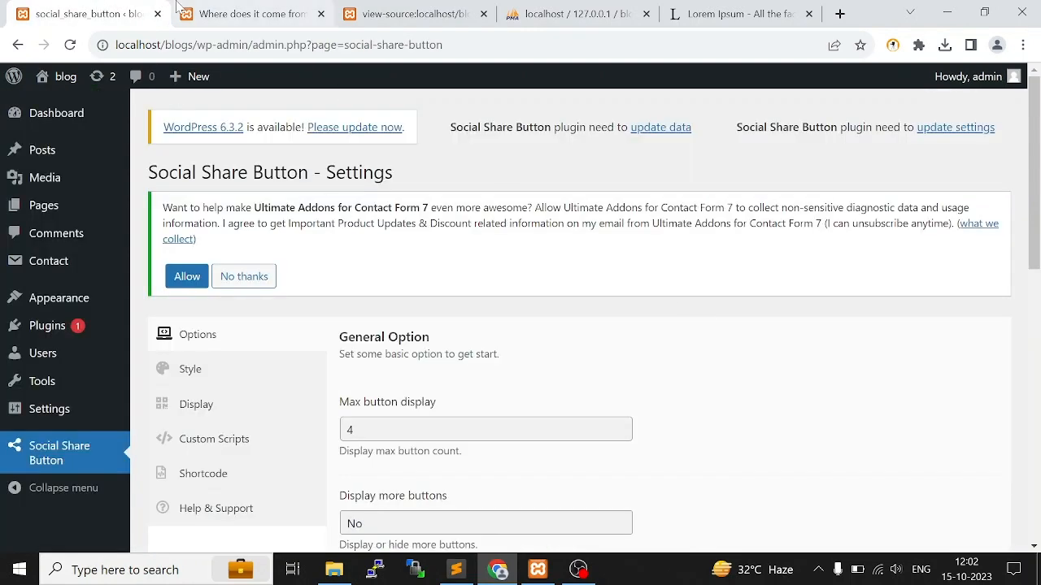
pyautogui.click(274, 8)
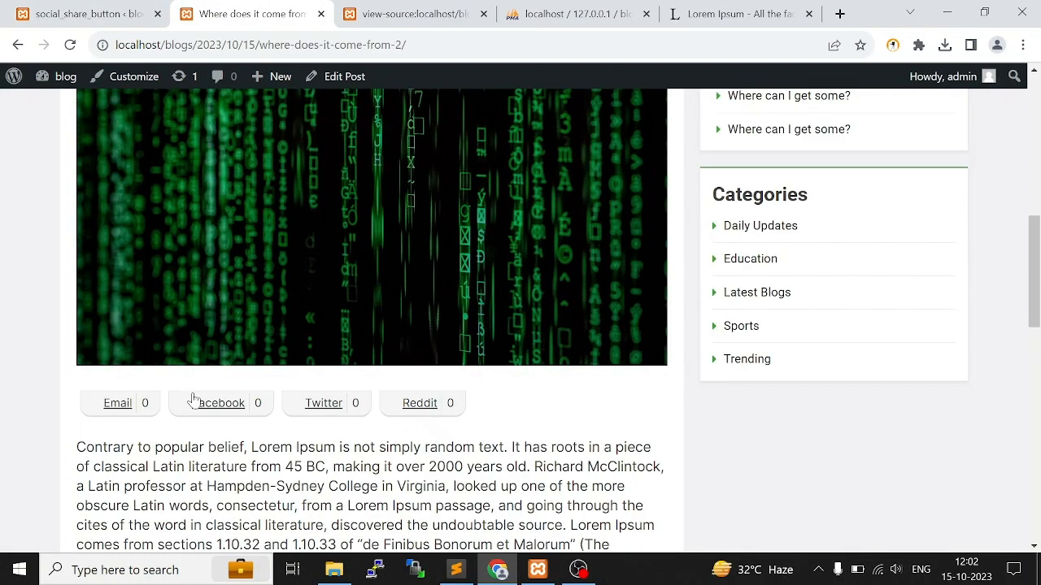
# Look through the available share button themes in the plugin's style settings
pyautogui.click(90, 14)
pyautogui.click(205, 292)
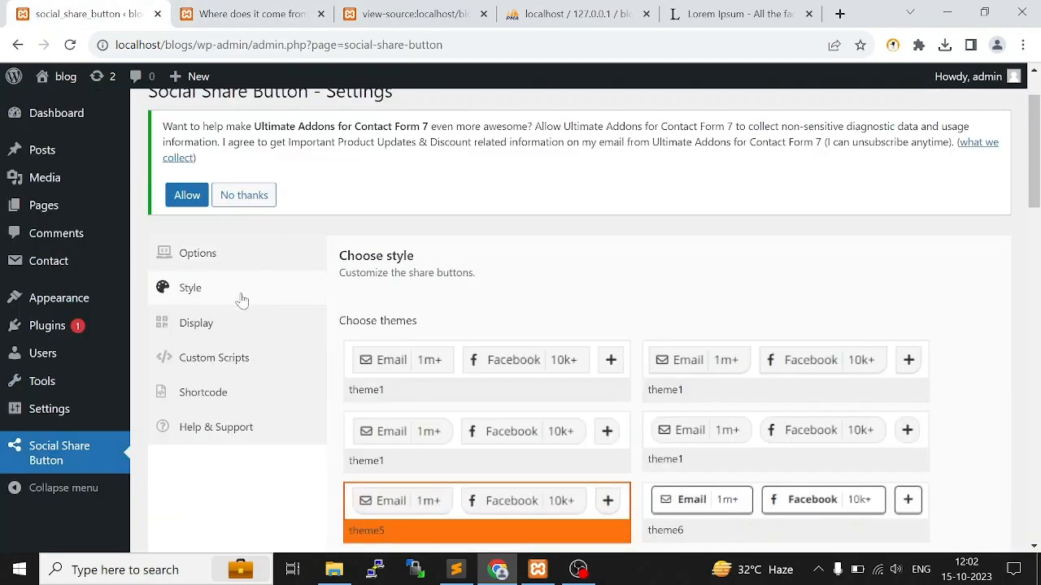
pyautogui.scroll(-2, 813, 402)
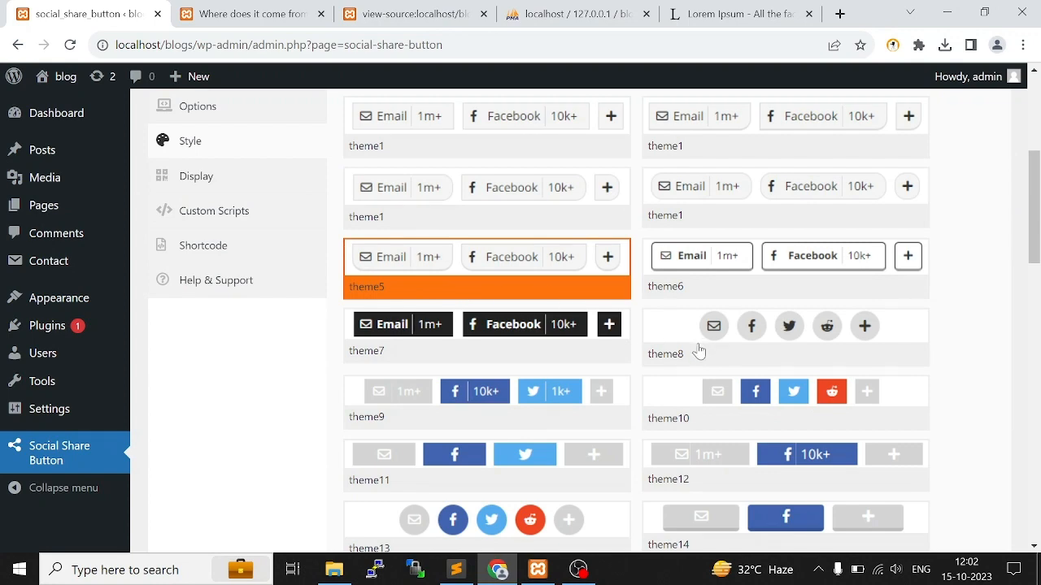
# Test the post's Email and Facebook share buttons, dismissing the app chooser and closing the Facebook page
pyautogui.click(241, 10)
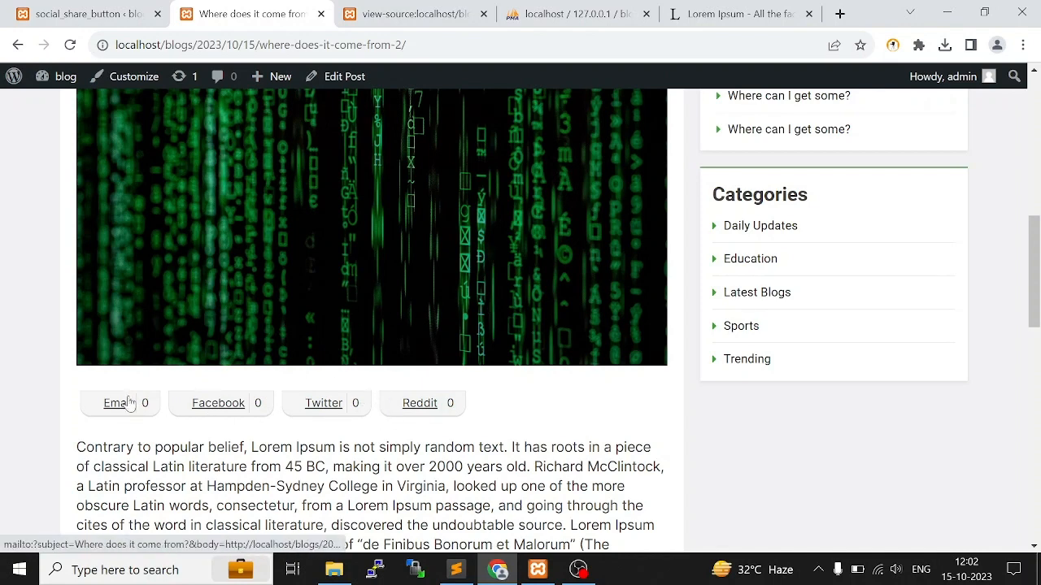
pyautogui.click(105, 406)
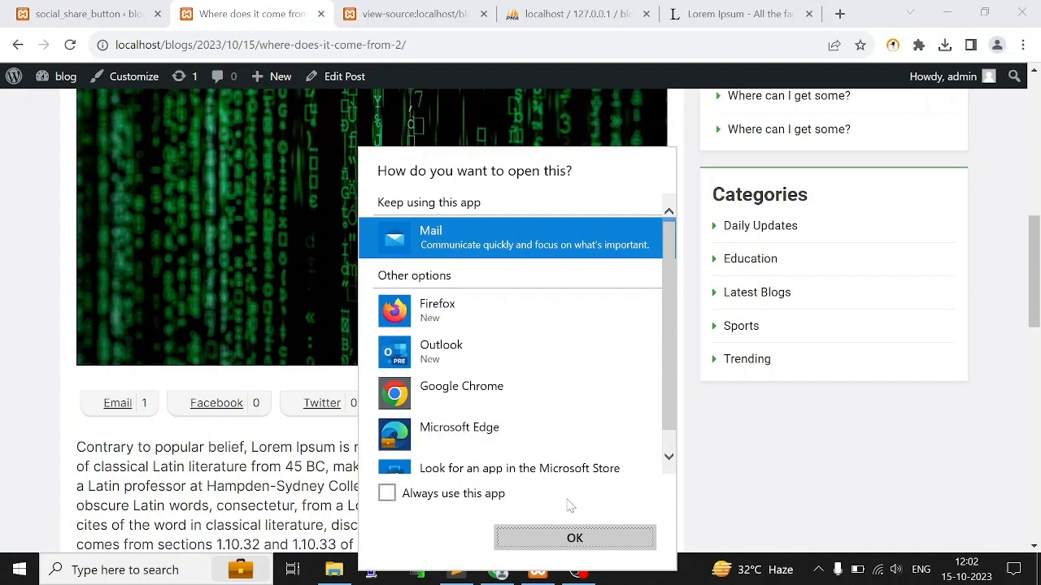
pyautogui.click(762, 511)
pyautogui.click(221, 403)
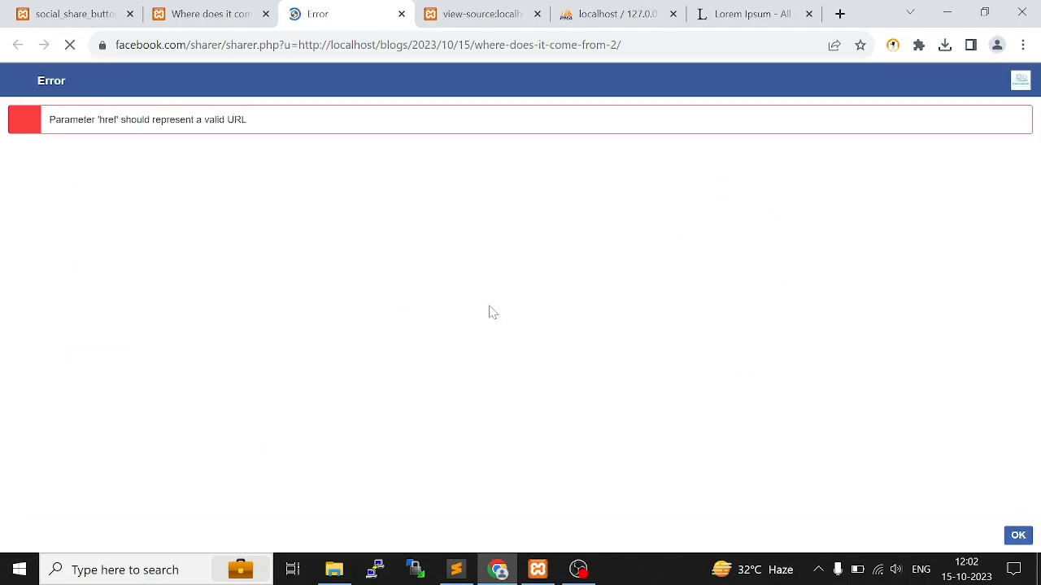
pyautogui.moveTo(48, 124); pyautogui.dragTo(374, 134)
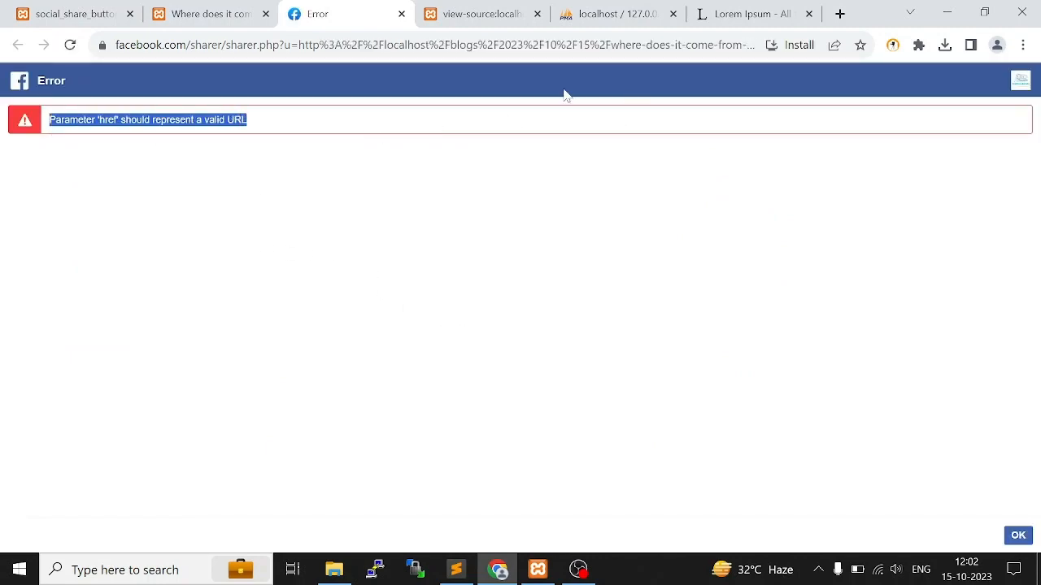
pyautogui.click(401, 14)
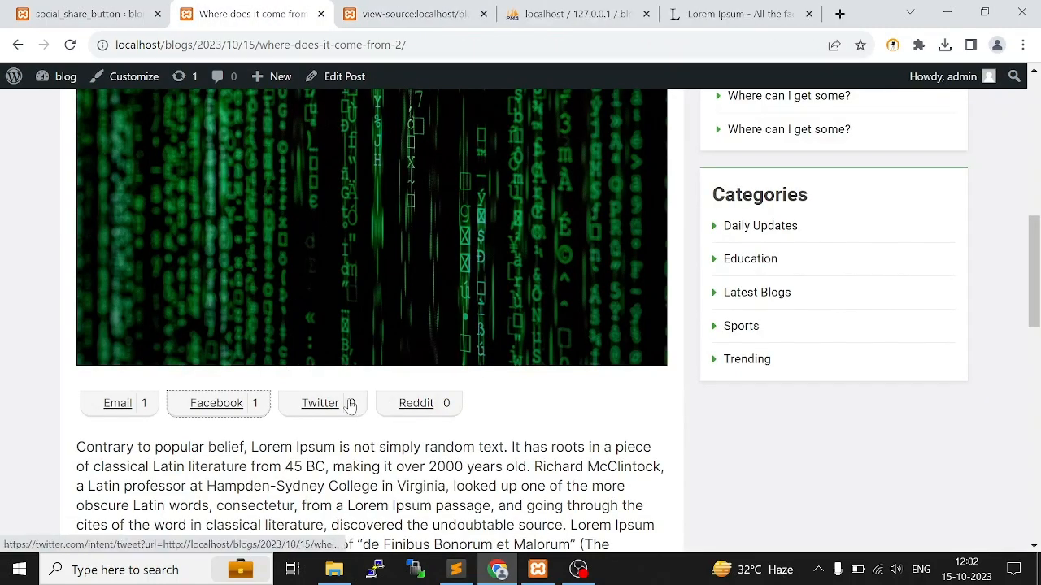
# Test the post's Twitter share button, close the page it opens, and return to the plugin's style settings
pyautogui.click(324, 404)
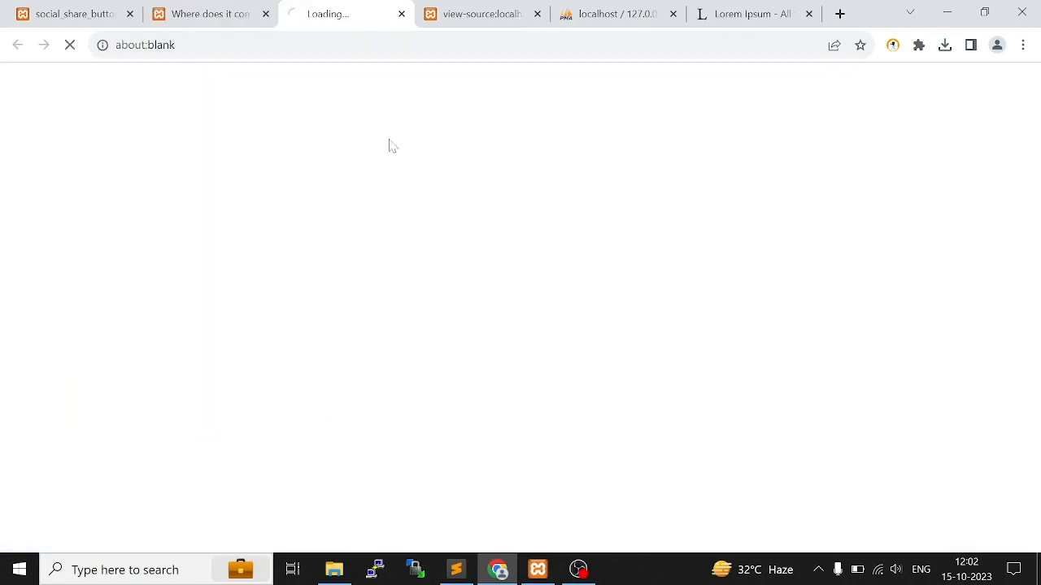
pyautogui.click(401, 14)
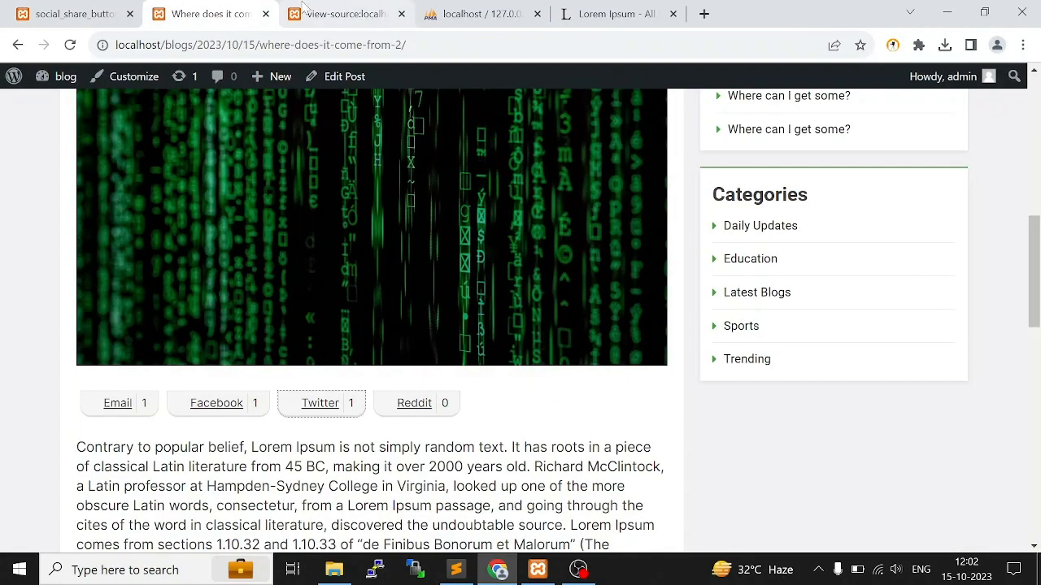
pyautogui.scroll(2, 426, 418)
pyautogui.scroll(-1, 84, 419)
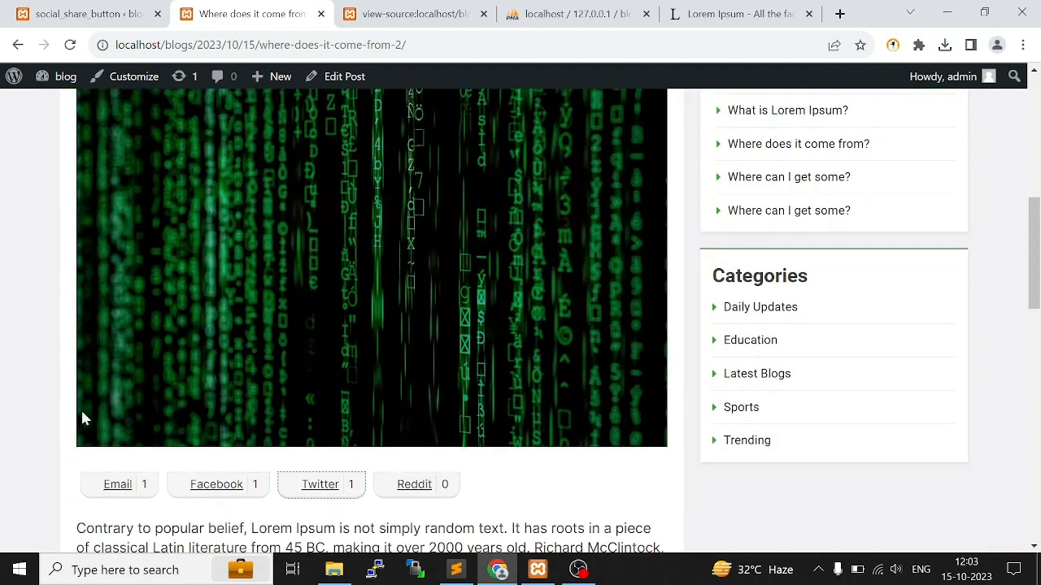
pyautogui.moveTo(60, 458); pyautogui.dragTo(408, 324)
pyautogui.click(112, 13)
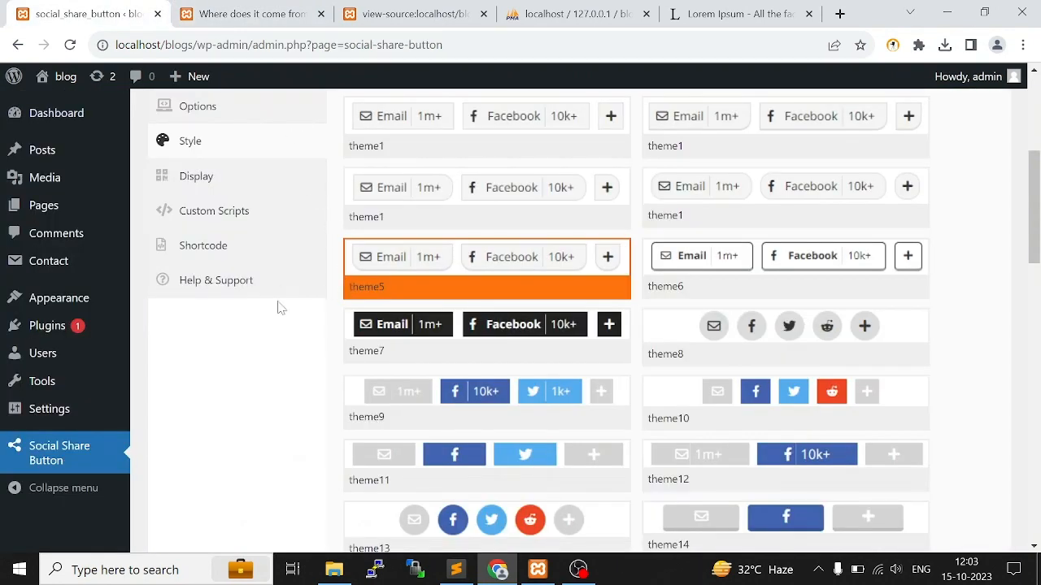
pyautogui.scroll(3, 163, 243)
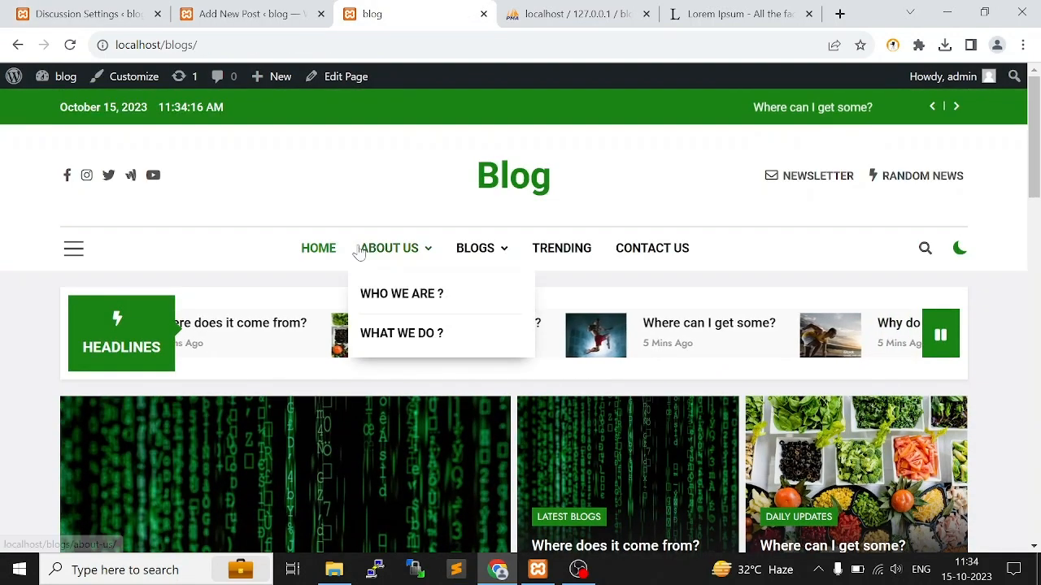
# Open the blog's Home and About Us pages from the site navigation and look through the About Us content
pyautogui.click(328, 259)
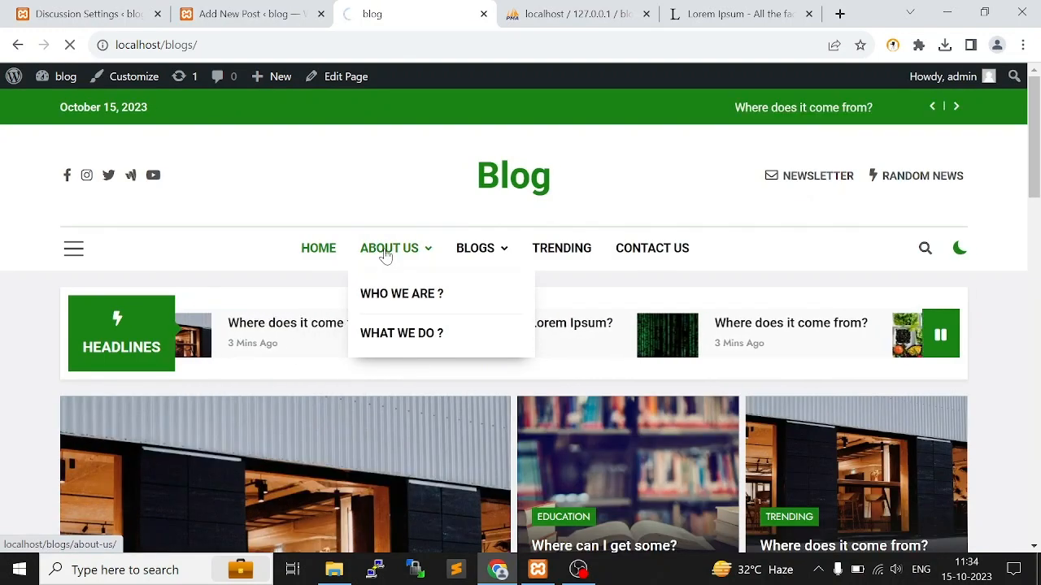
pyautogui.click(385, 255)
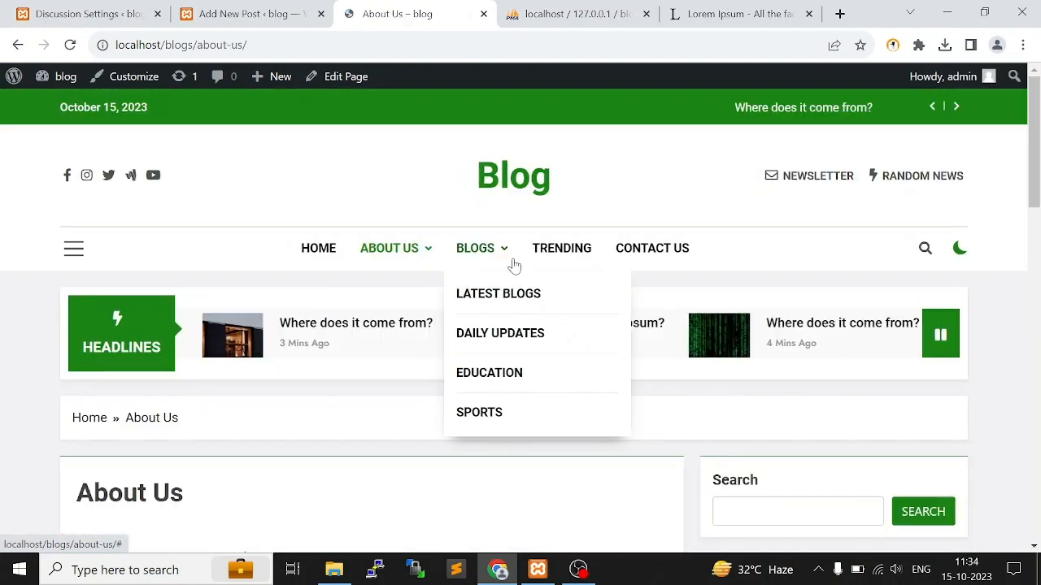
pyautogui.scroll(-8, 116, 255)
pyautogui.scroll(3, 116, 256)
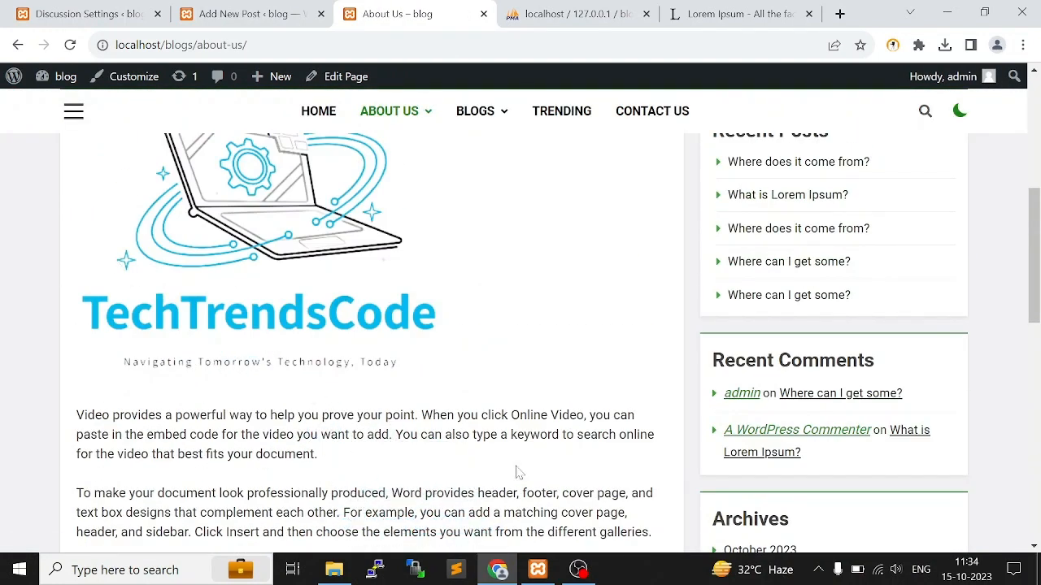
# View the Blogs categories in the site navigation and open the Trending page to look through its posts
pyautogui.scroll(6, 487, 392)
pyautogui.moveTo(488, 248)
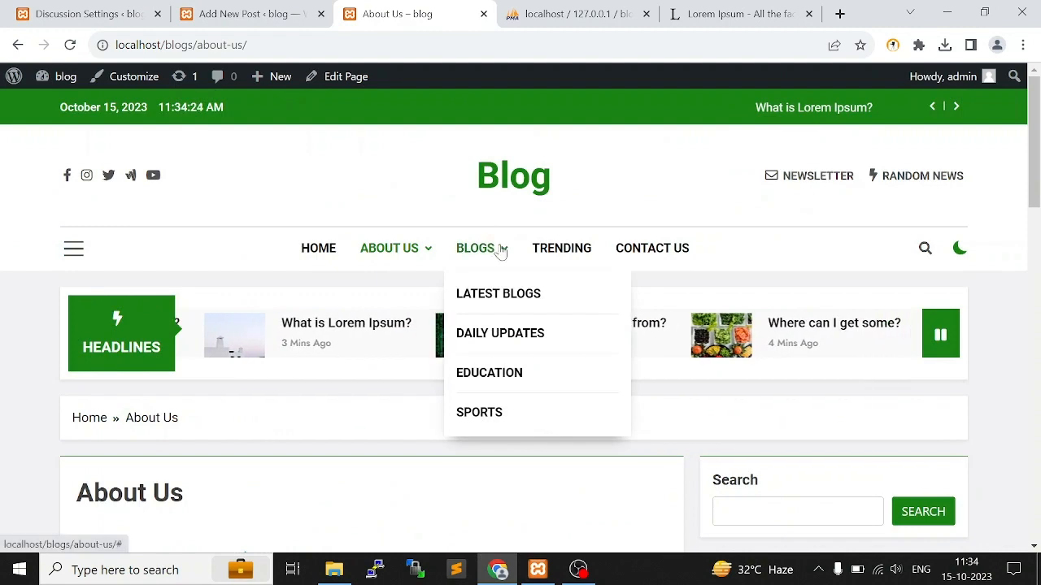
pyautogui.click(572, 251)
pyautogui.scroll(-4, 534, 314)
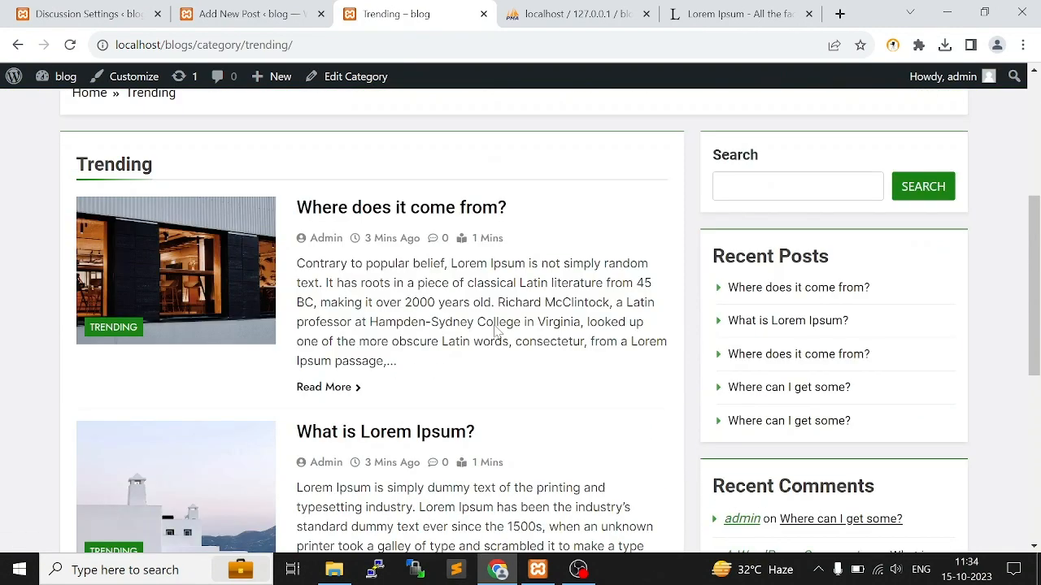
# Open the blog's Contact Us page and examine its heading and introductory text
pyautogui.scroll(4, 534, 314)
pyautogui.click(662, 256)
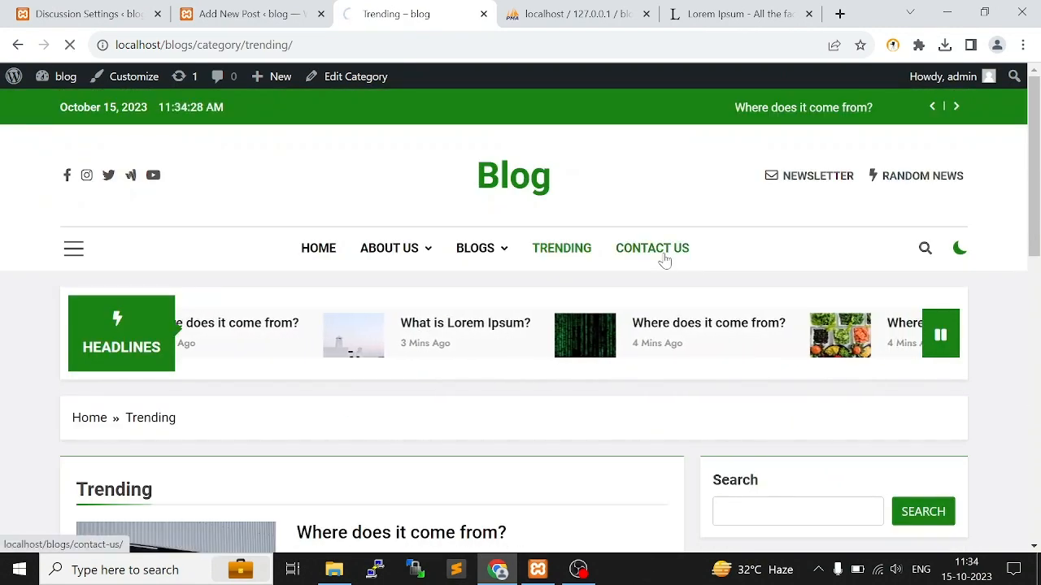
pyautogui.scroll(-4, 518, 290)
pyautogui.moveTo(119, 216); pyautogui.dragTo(382, 236)
pyautogui.click(436, 325)
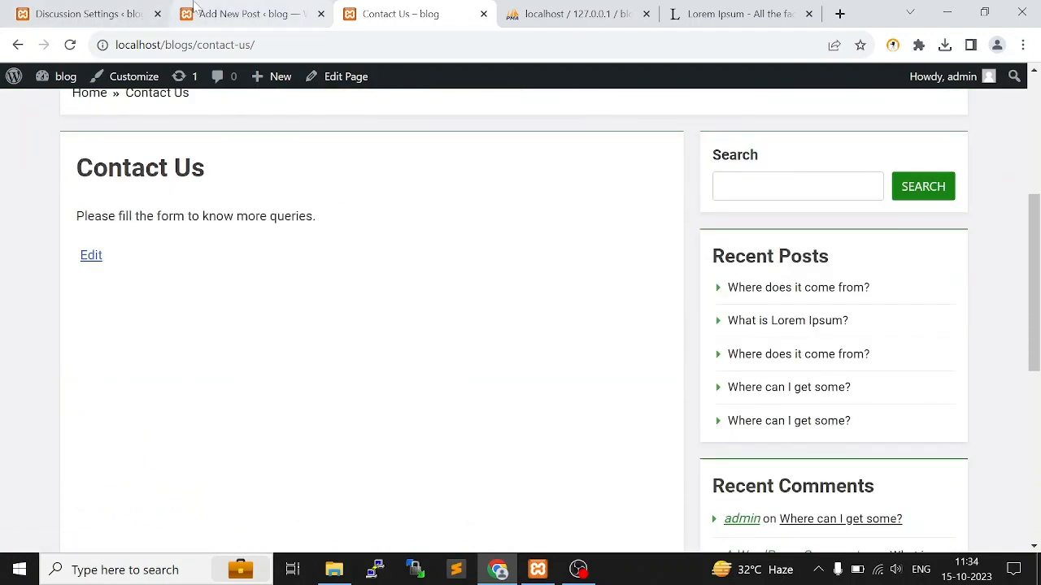
pyautogui.moveTo(270, 205); pyautogui.dragTo(76, 159)
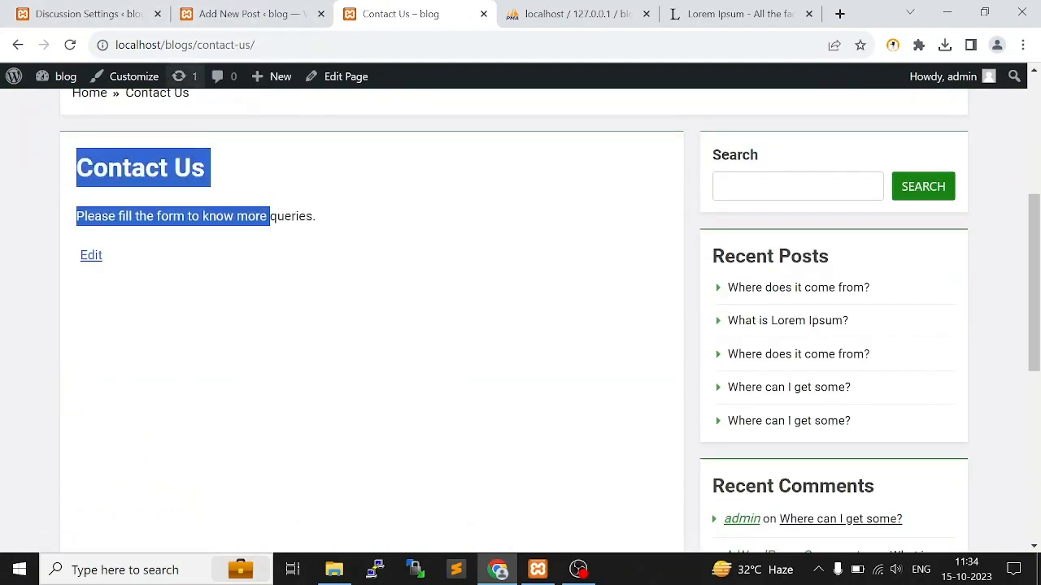
# Return to the WordPress admin, go to adding a new plugin, and search for "contact us 7"
pyautogui.hotkey('ctrl', 'shift', 'Tab')
pyautogui.hotkey('ctrl', 'shift', 'Tab')
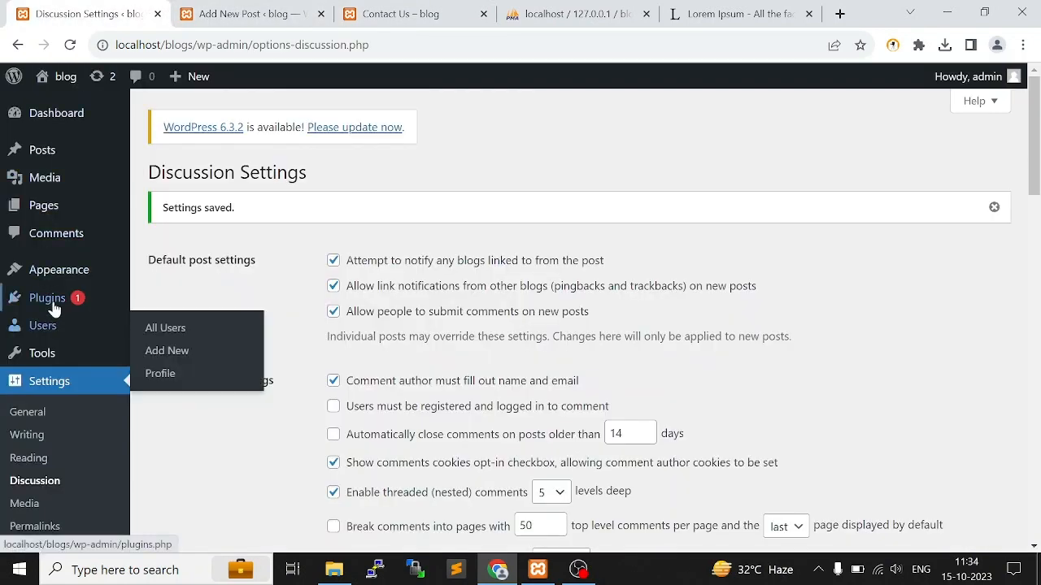
pyautogui.moveTo(47, 299)
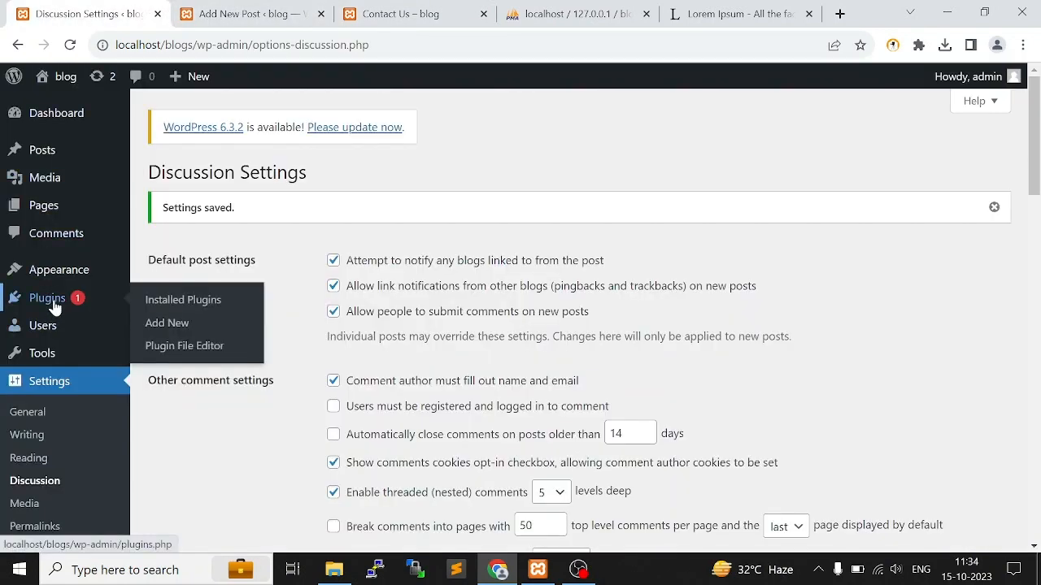
pyautogui.click(181, 312)
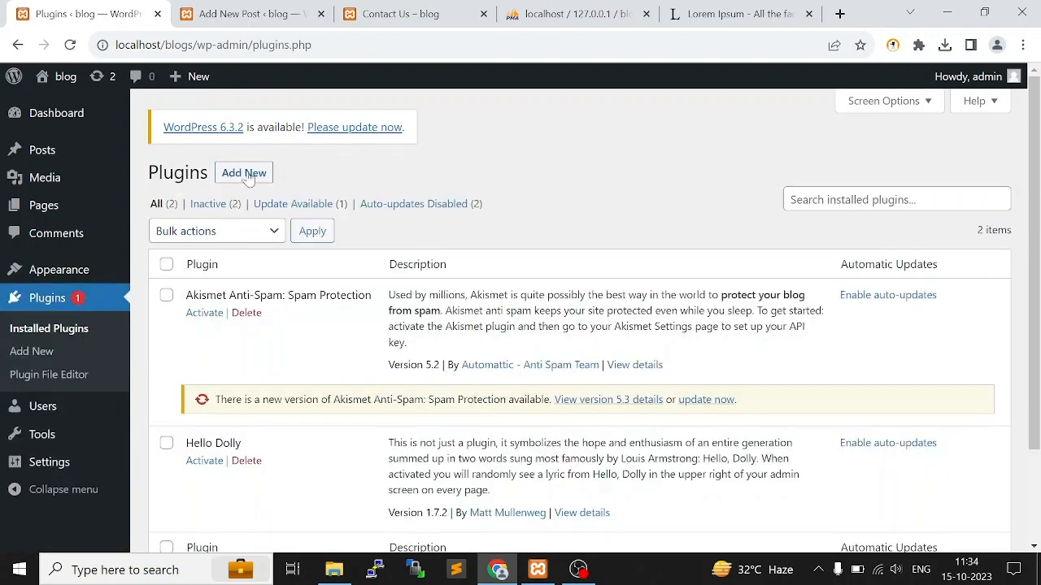
pyautogui.click(244, 175)
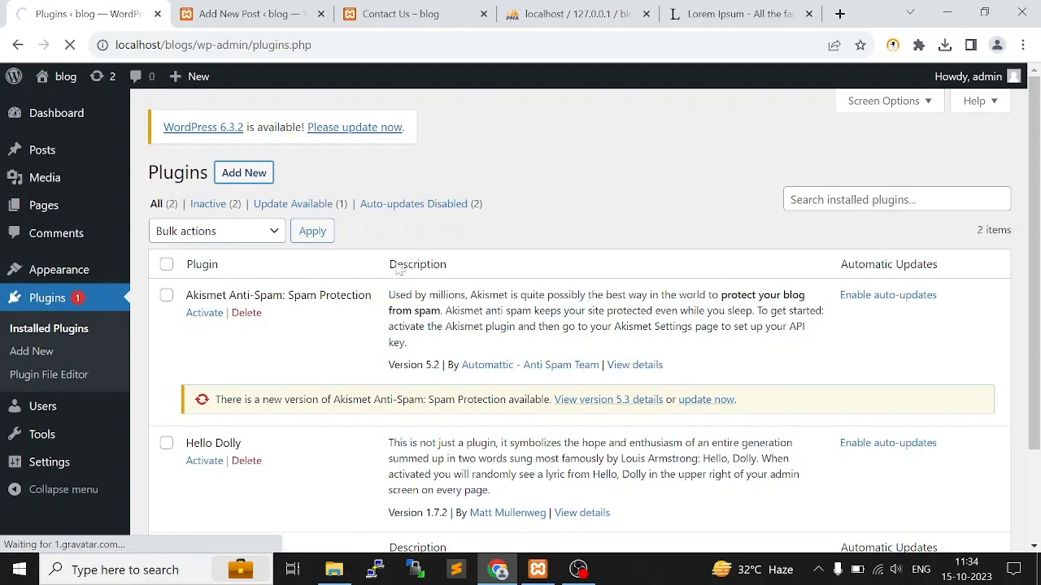
pyautogui.click(887, 219)
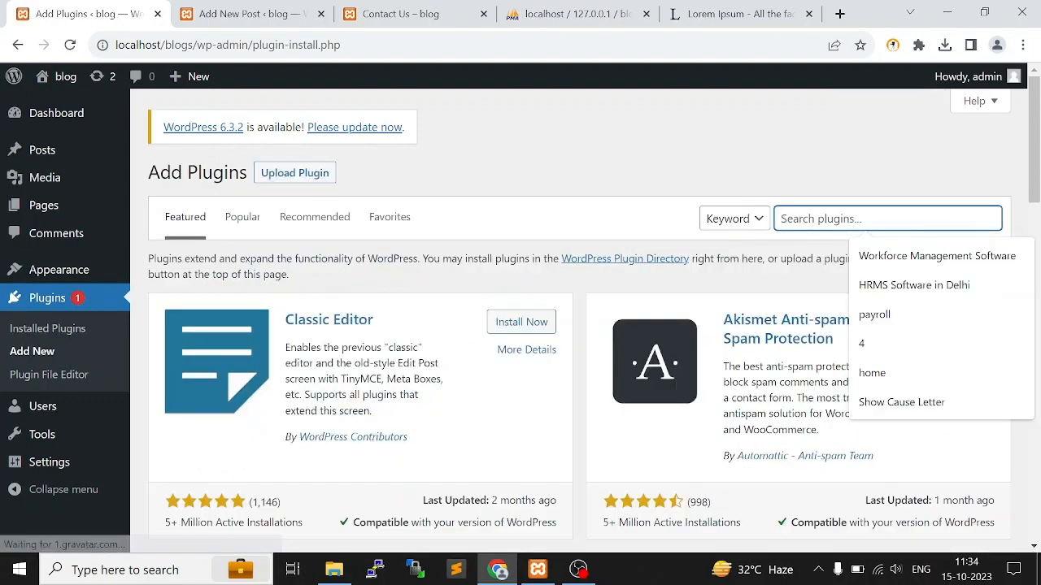
pyautogui.write('contact us 7')
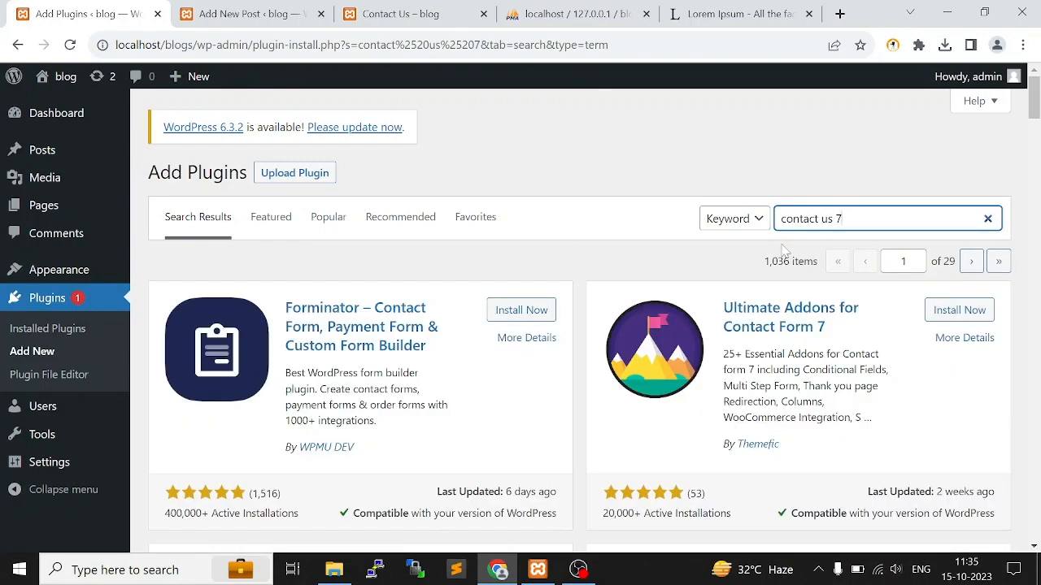
# Look through the plugin search results and install Ultimate Addons for Contact Form 7
pyautogui.scroll(-4, 885, 349)
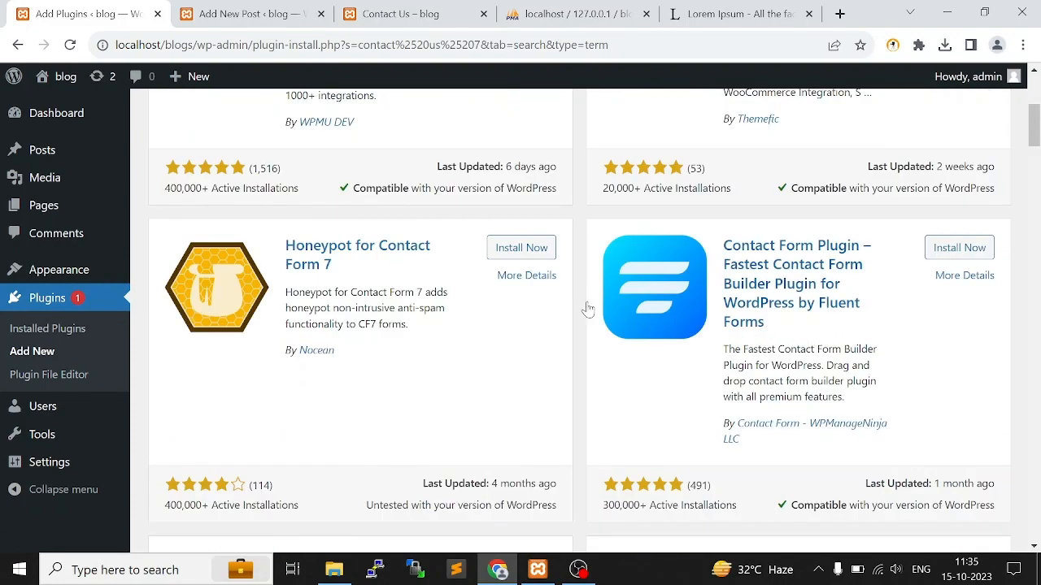
pyautogui.scroll(-4, 528, 268)
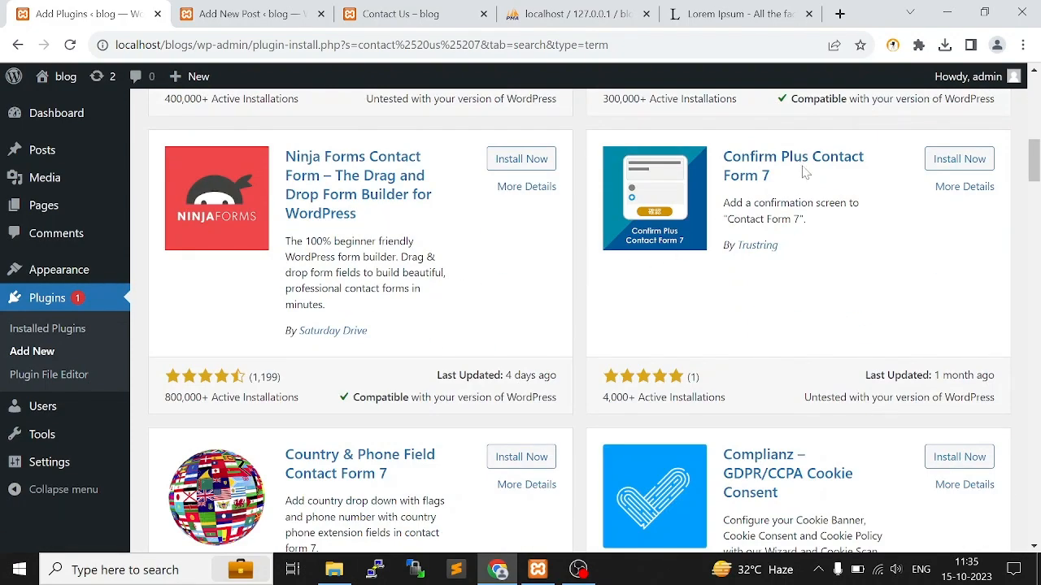
pyautogui.scroll(-3, 872, 195)
pyautogui.scroll(-5, 626, 259)
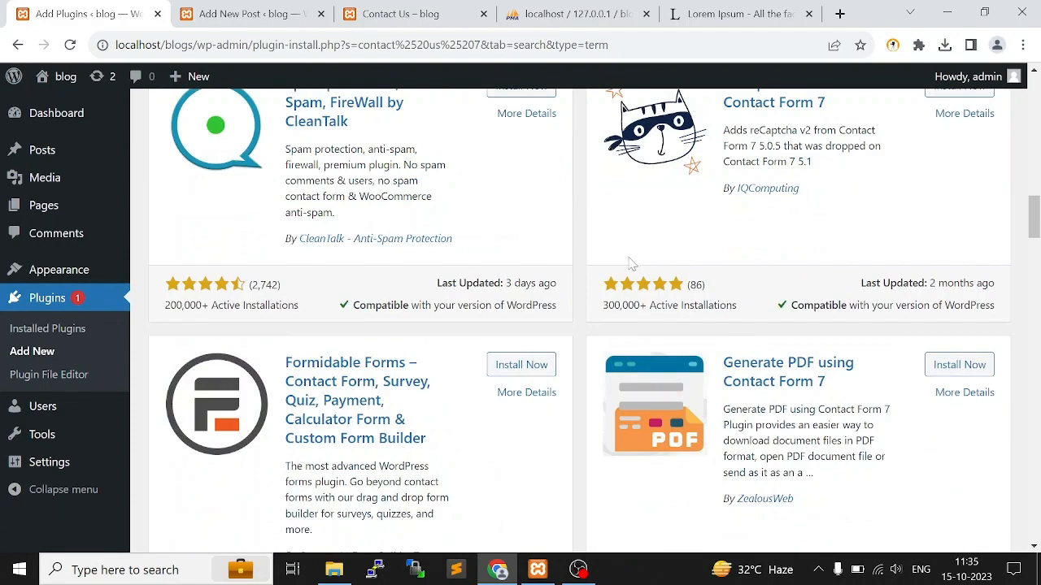
pyautogui.scroll(-5, 627, 356)
pyautogui.scroll(1, 626, 354)
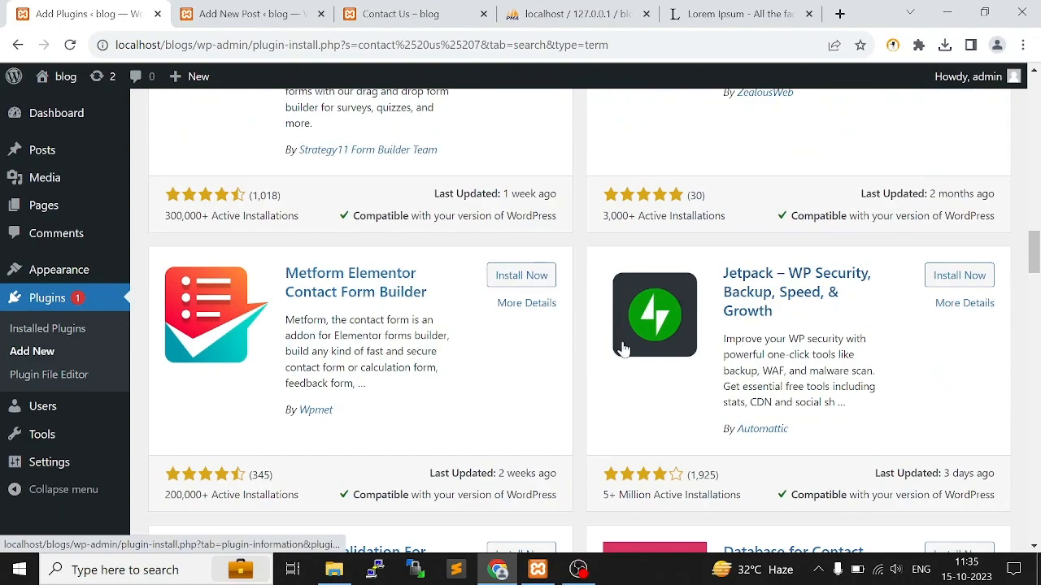
pyautogui.scroll(15, 623, 349)
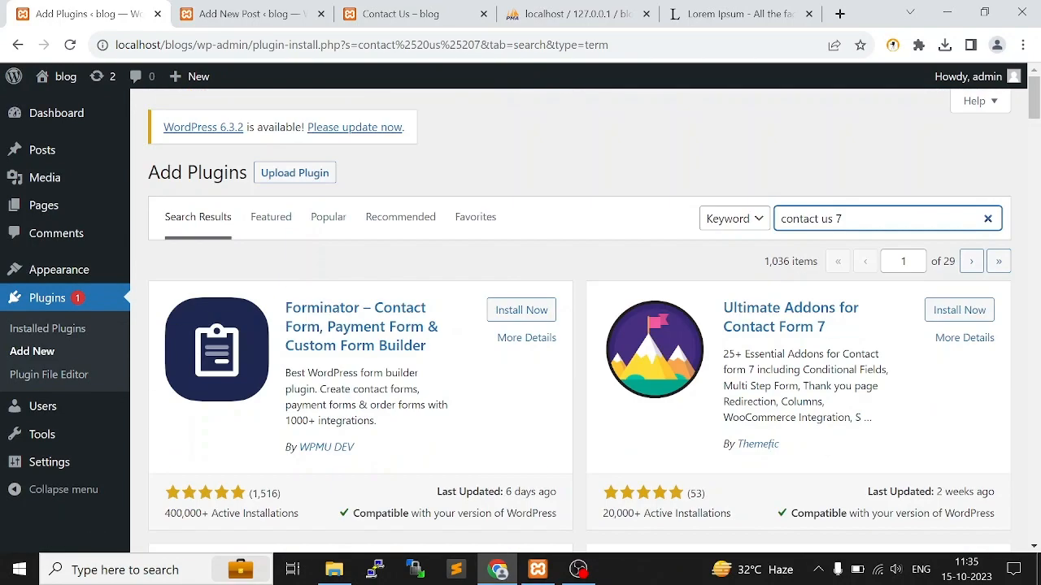
pyautogui.click(961, 311)
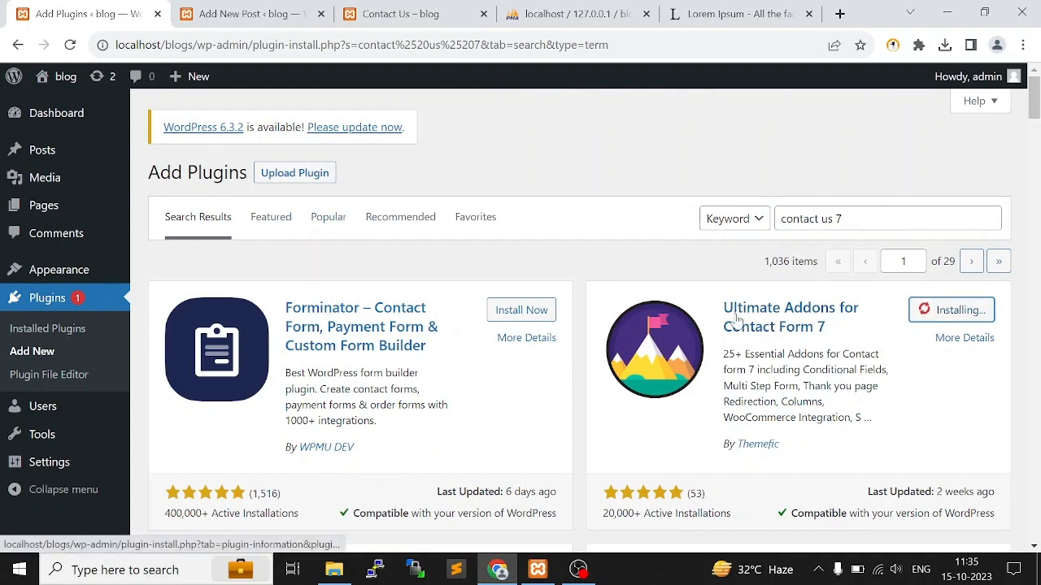
pyautogui.moveTo(722, 306); pyautogui.dragTo(837, 334)
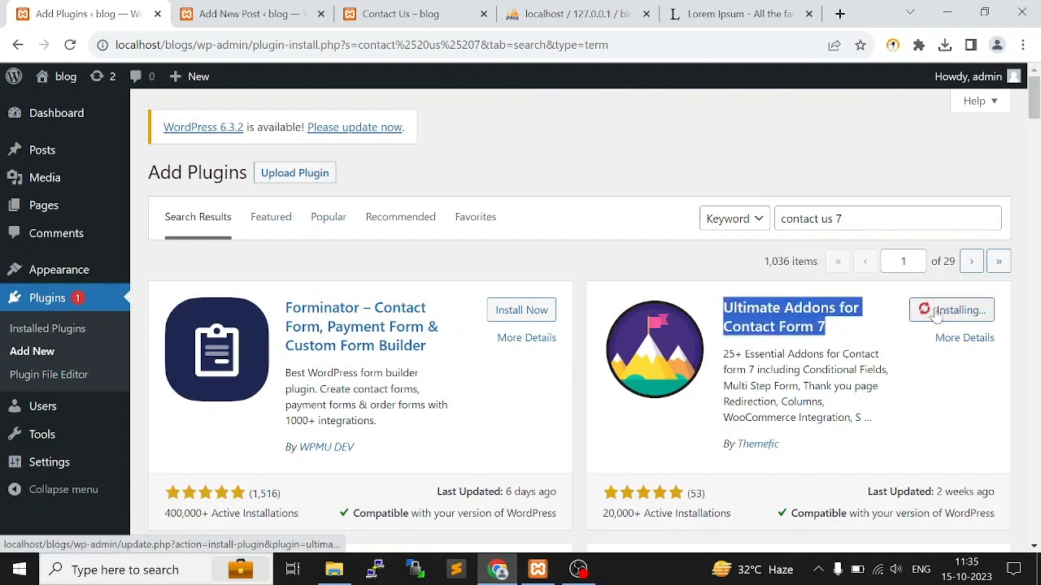
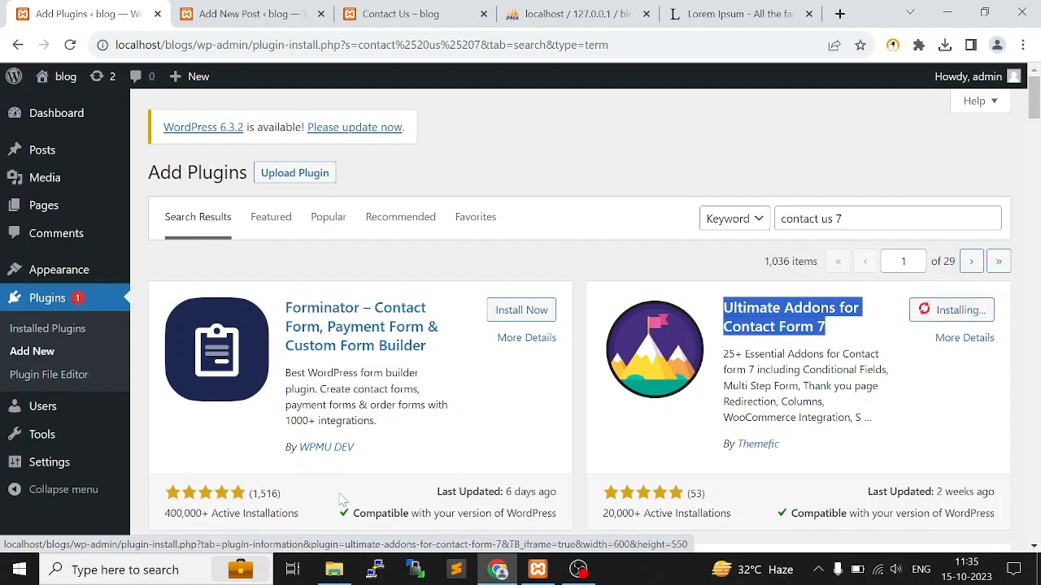
# Switch to File Explorer and open C:\xampp\htdocs\blogs\wp-content\plugins to look for the ultimate-addons-for-contact-form-7 folder
pyautogui.click(334, 569)
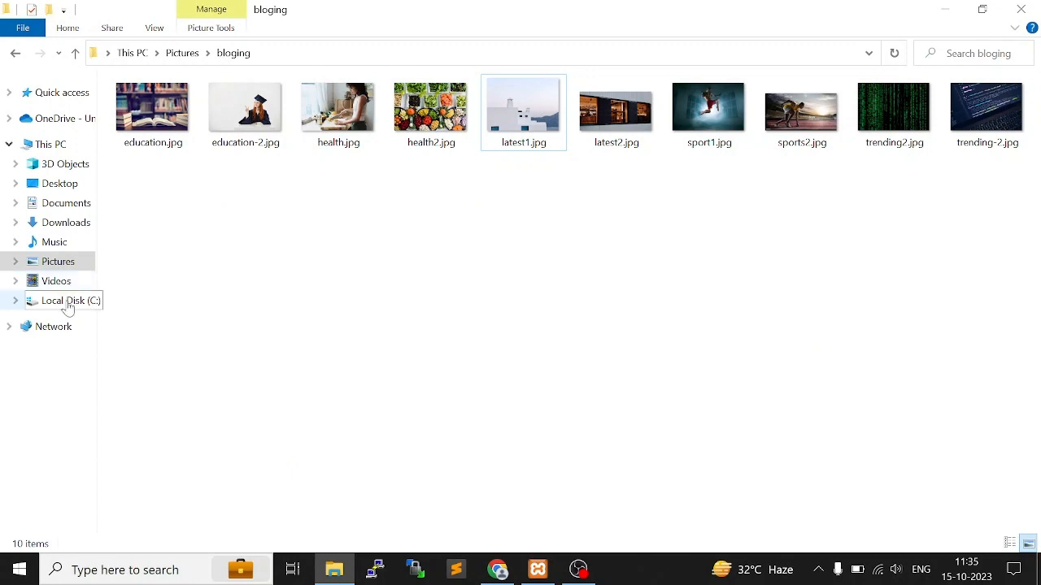
pyautogui.click(67, 301)
pyautogui.doubleClick(163, 244)
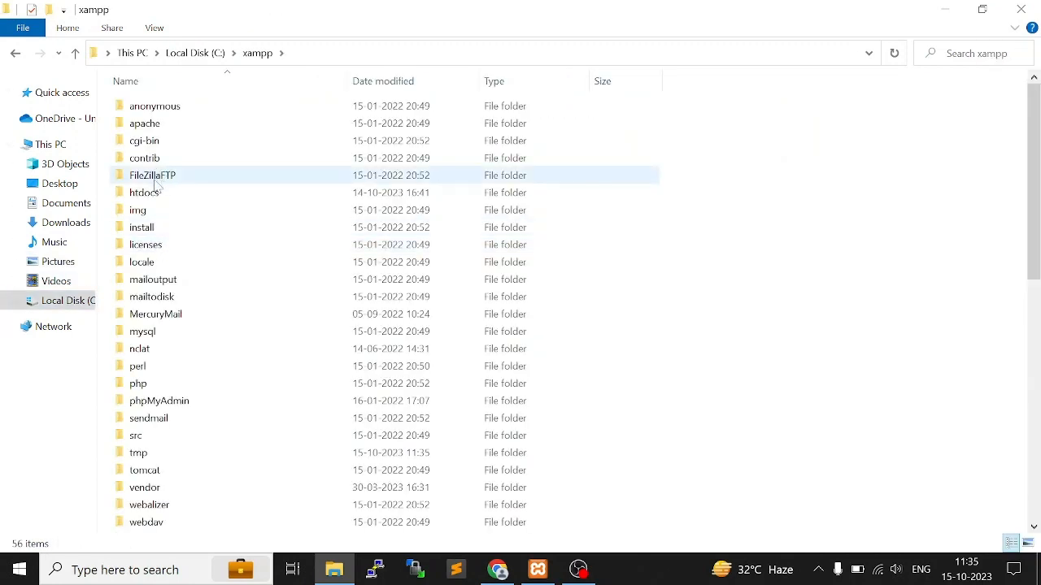
pyautogui.doubleClick(162, 190)
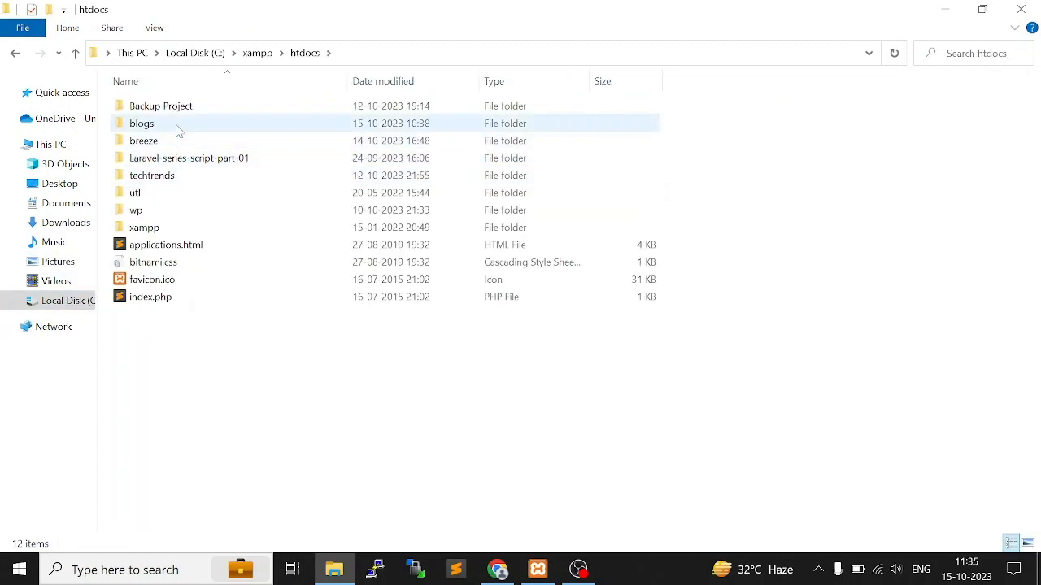
pyautogui.doubleClick(177, 130)
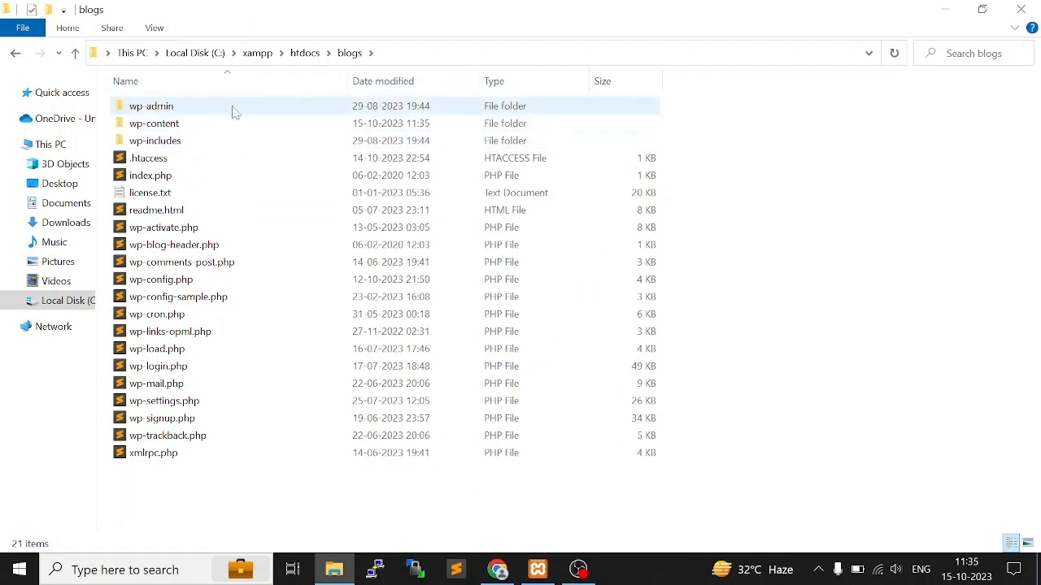
pyautogui.doubleClick(218, 126)
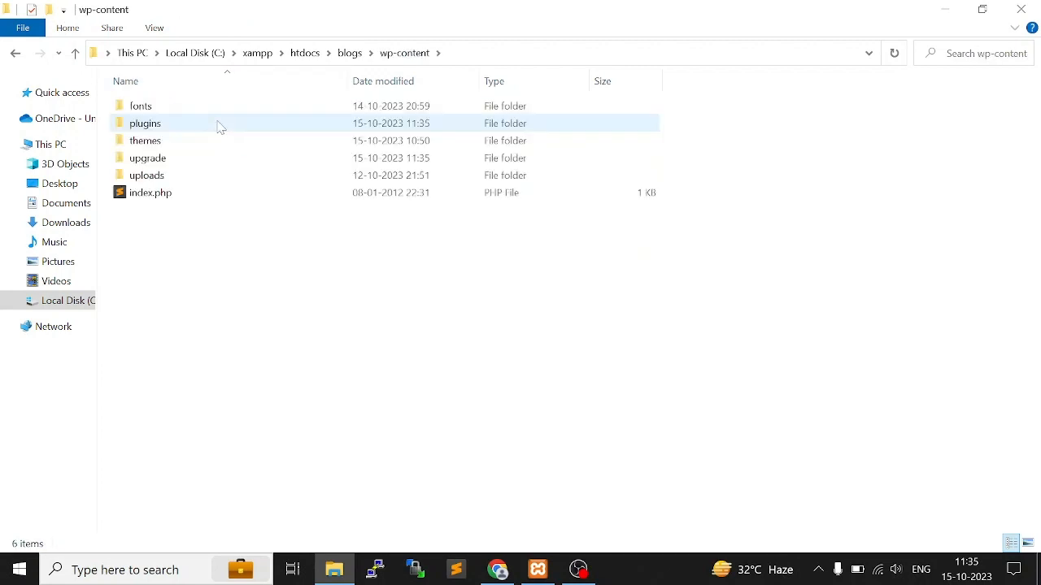
pyautogui.doubleClick(218, 126)
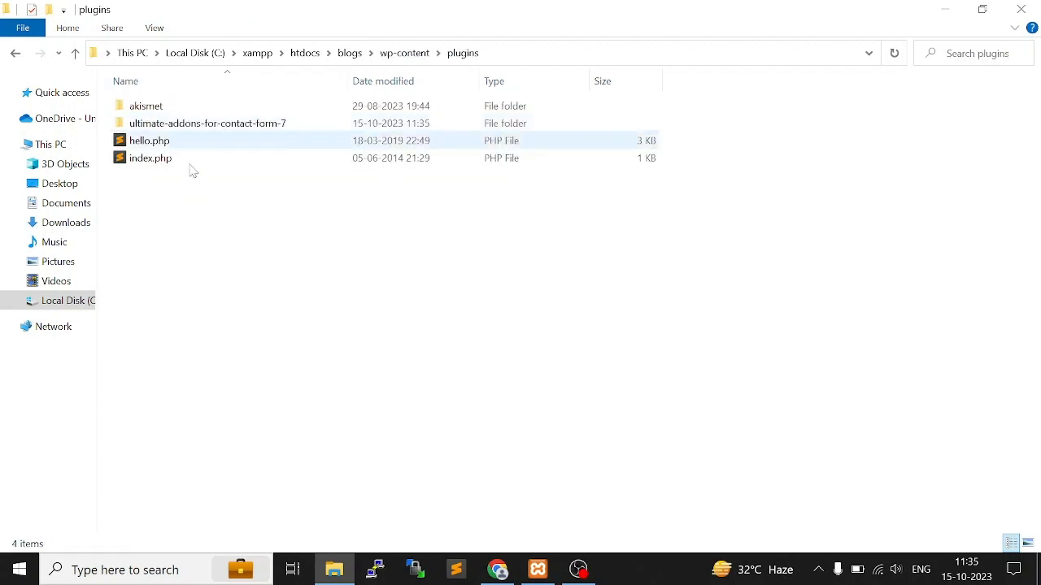
pyautogui.click(200, 125)
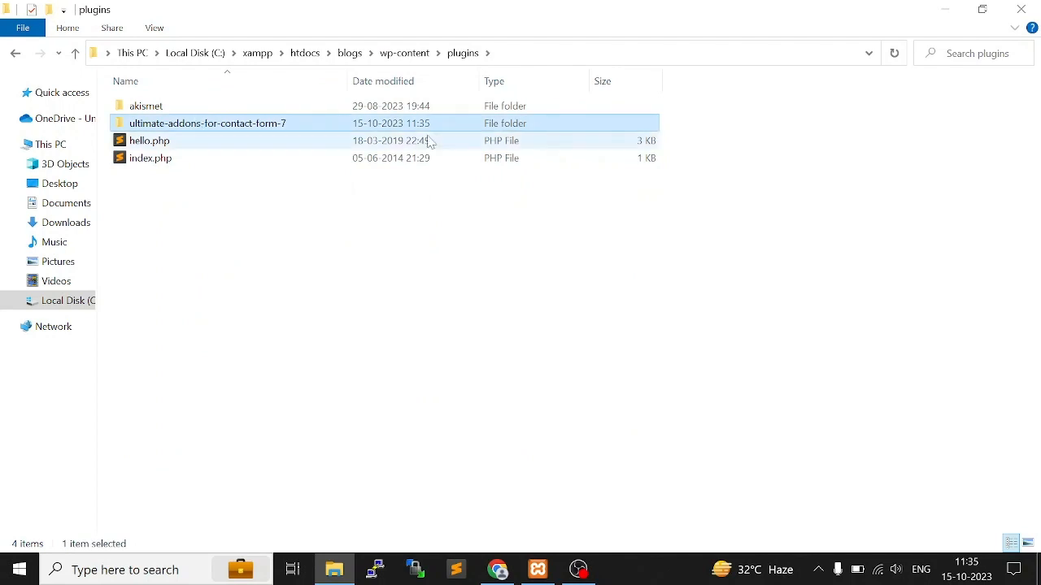
pyautogui.click(285, 177)
pyautogui.click(281, 124)
pyautogui.click(381, 445)
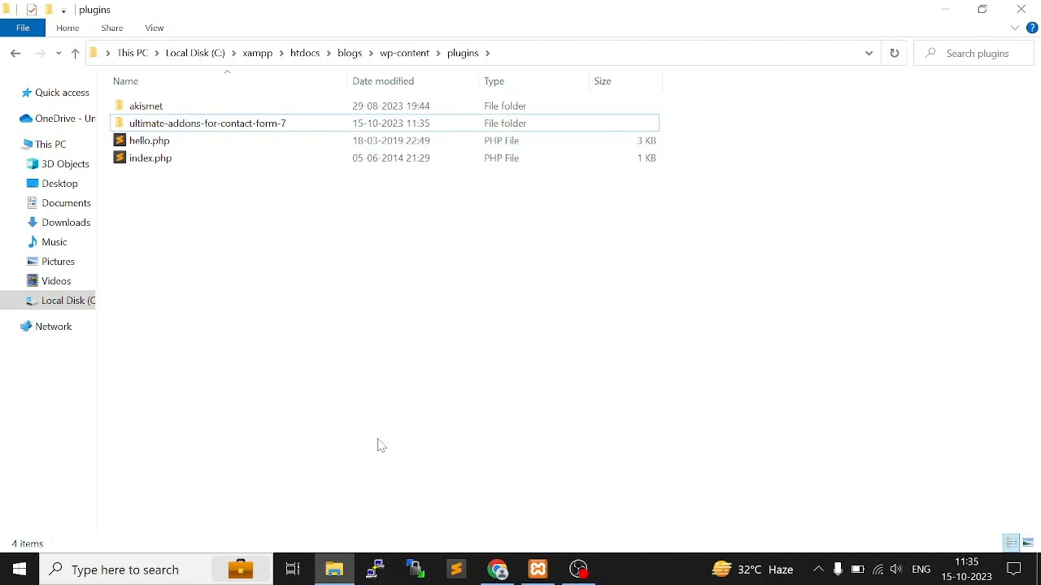
# Return to Chrome and activate the Ultimate Addons for Contact Form 7 plugin
pyautogui.click(502, 569)
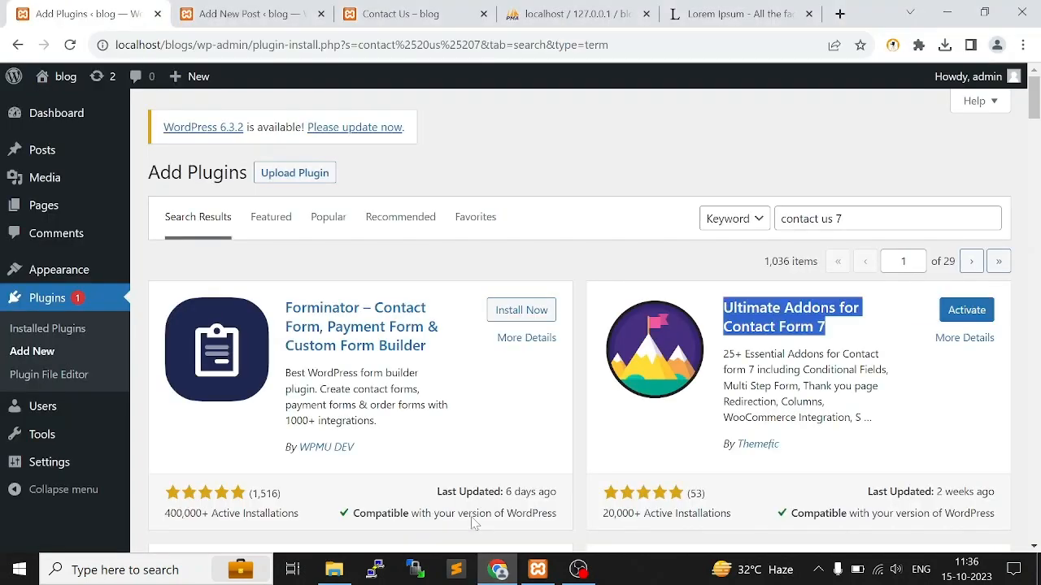
pyautogui.click(600, 173)
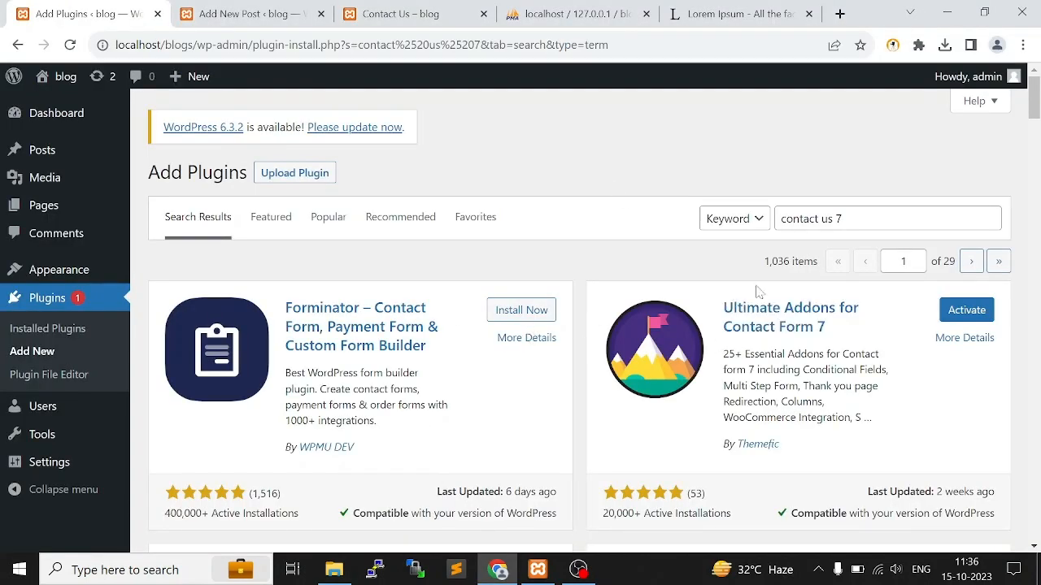
pyautogui.click(963, 313)
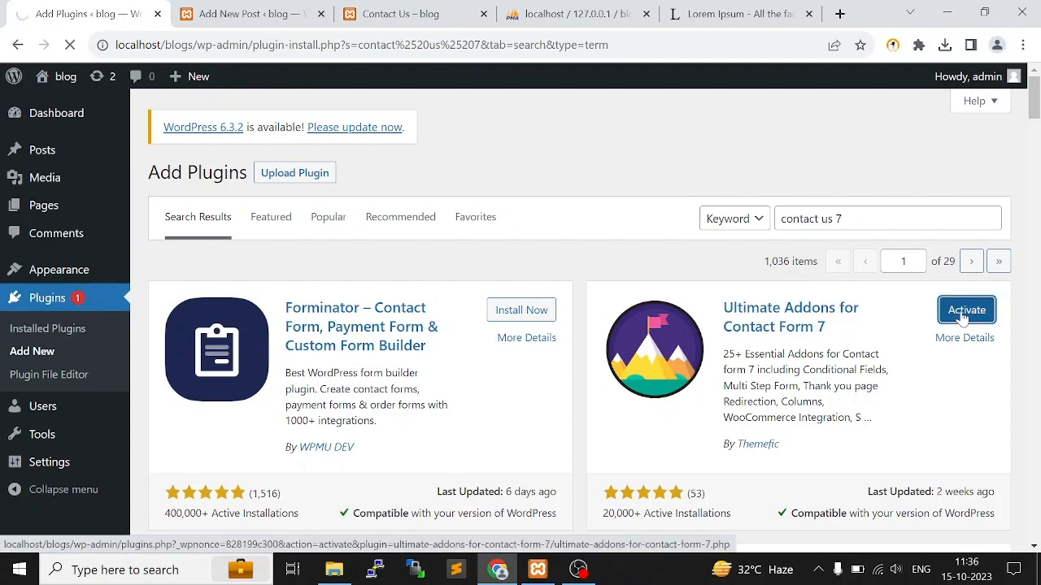
pyautogui.scroll(-8, 555, 360)
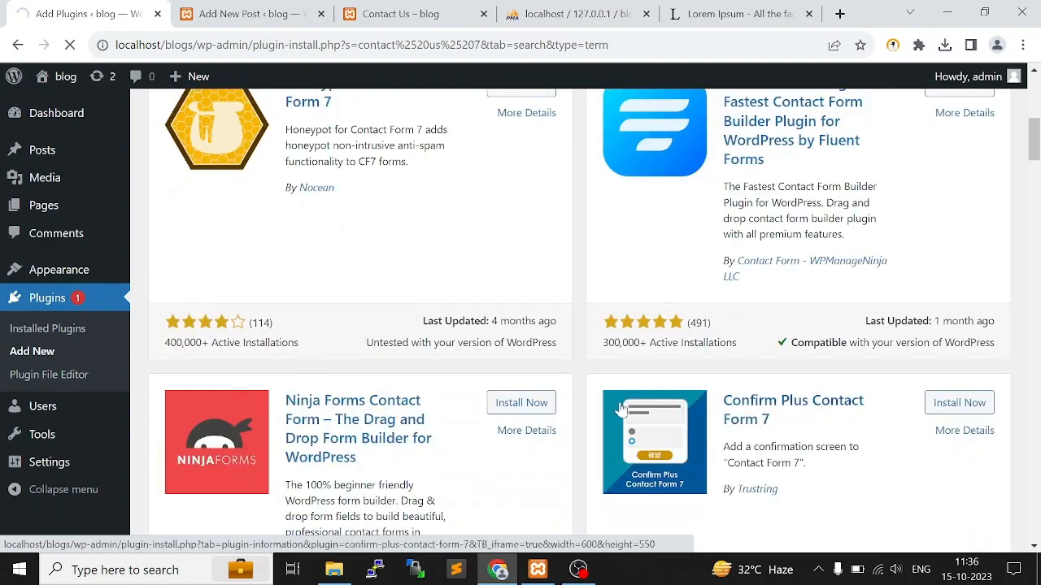
pyautogui.scroll(4, 555, 360)
pyautogui.scroll(4, 825, 368)
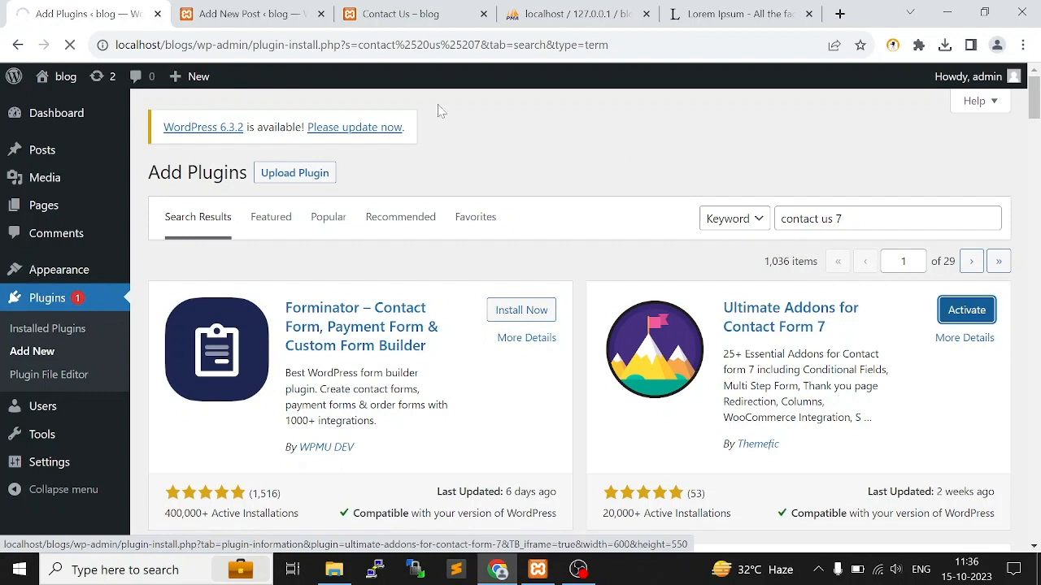
pyautogui.click(396, 10)
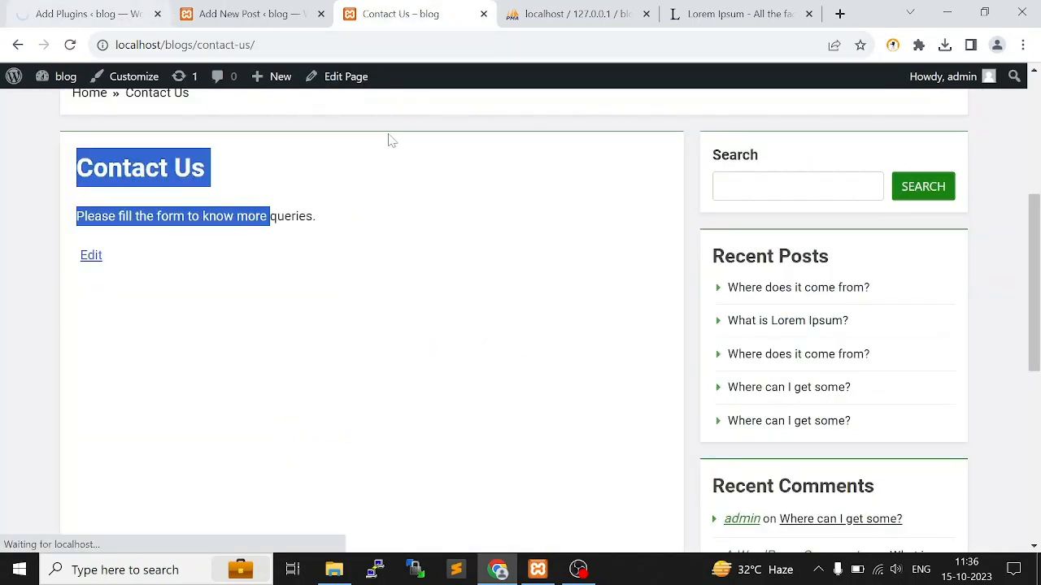
pyautogui.click(111, 11)
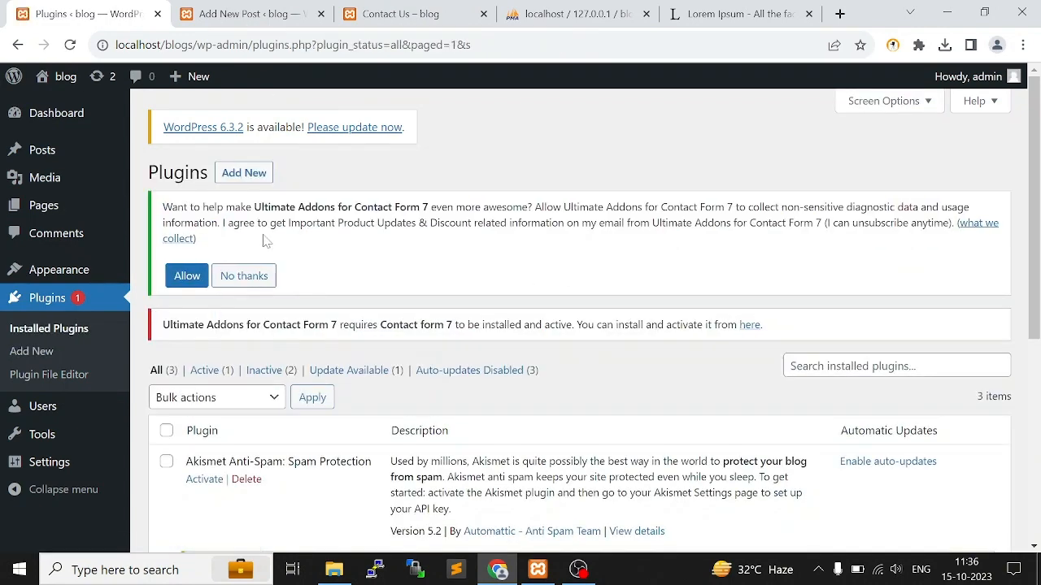
# Follow the required-plugin link in the Ultimate Addons notice and install Contact Form 7
pyautogui.scroll(-2, 419, 246)
pyautogui.scroll(2, 432, 240)
pyautogui.click(751, 330)
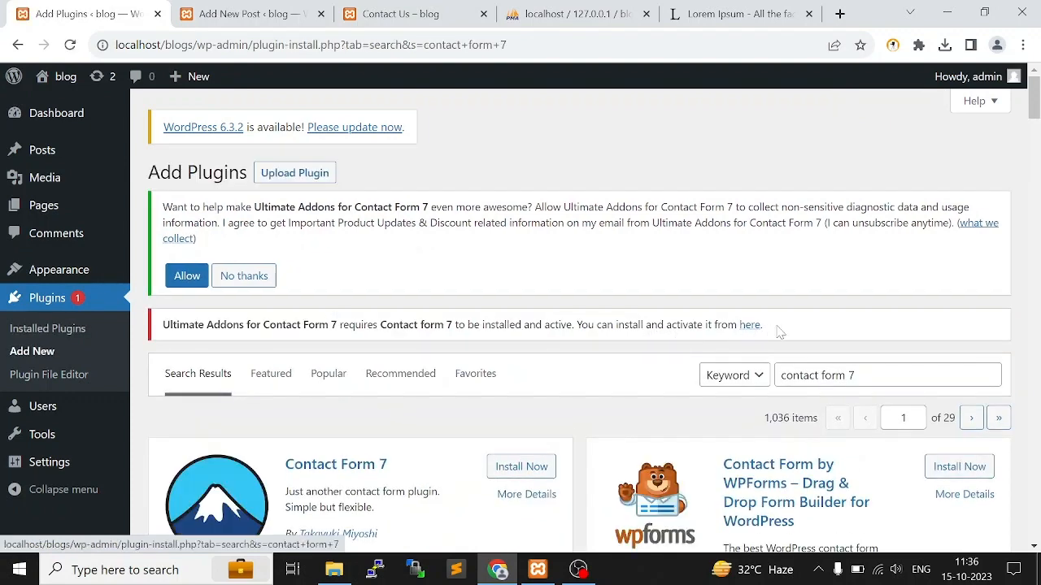
pyautogui.click(537, 467)
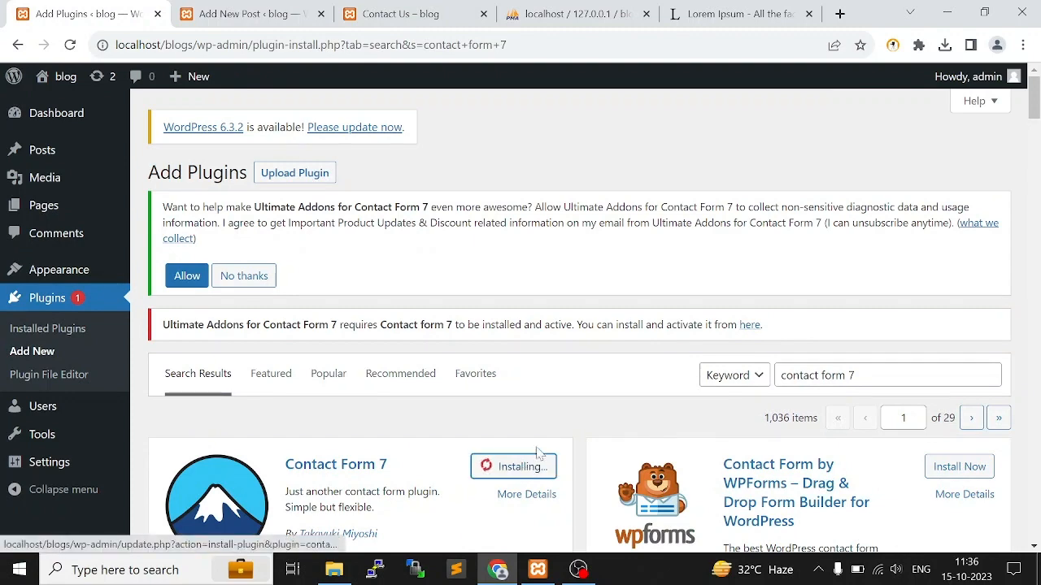
# Review the notice about the Contact Form 7 requirement and activate the Contact Form 7 plugin
pyautogui.scroll(-1, 537, 454)
pyautogui.moveTo(283, 382); pyautogui.dragTo(421, 387)
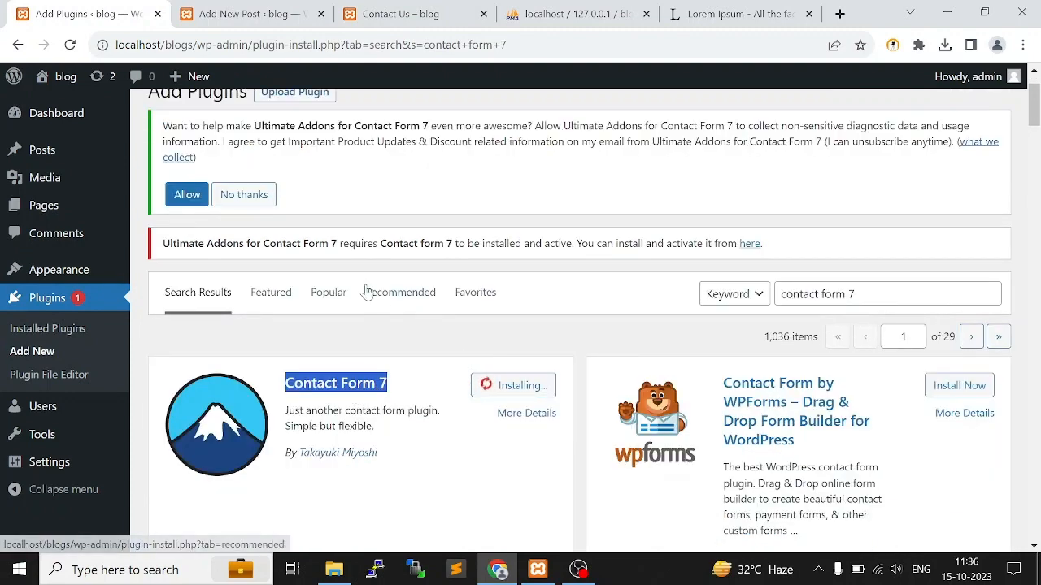
pyautogui.moveTo(173, 243); pyautogui.dragTo(309, 243)
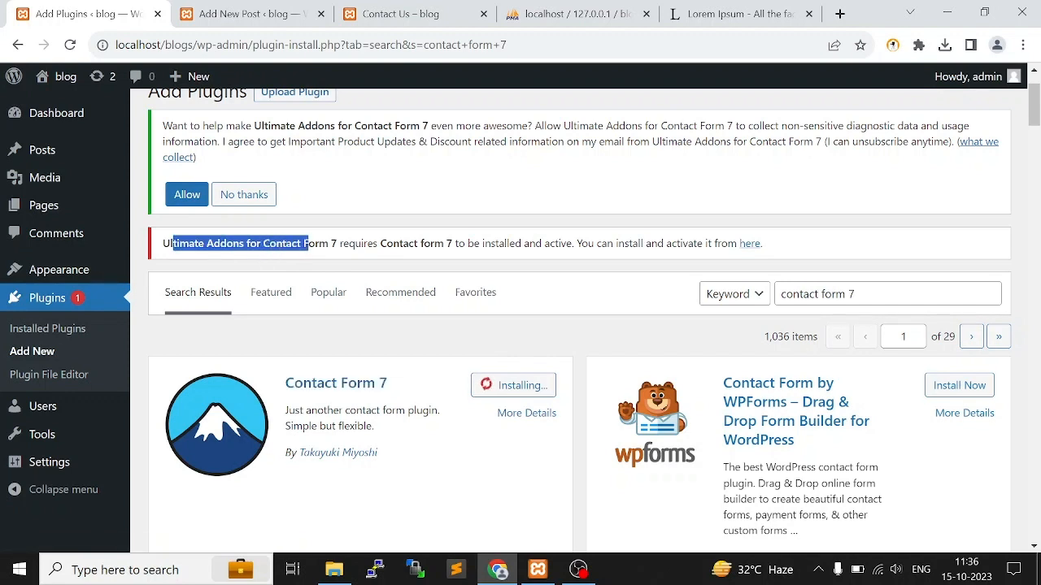
pyautogui.moveTo(227, 244); pyautogui.dragTo(447, 244)
pyautogui.click(332, 244)
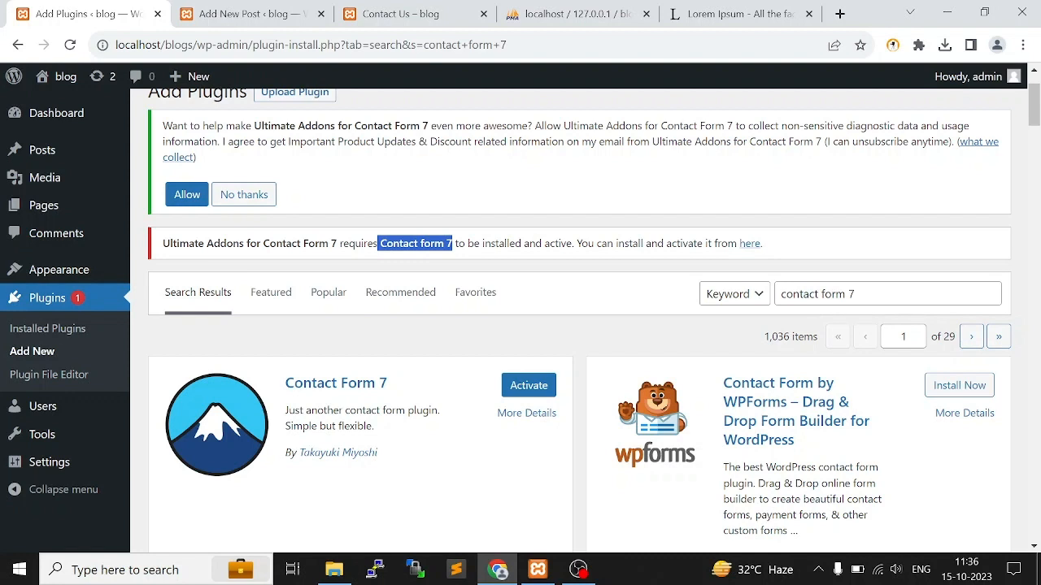
pyautogui.click(528, 386)
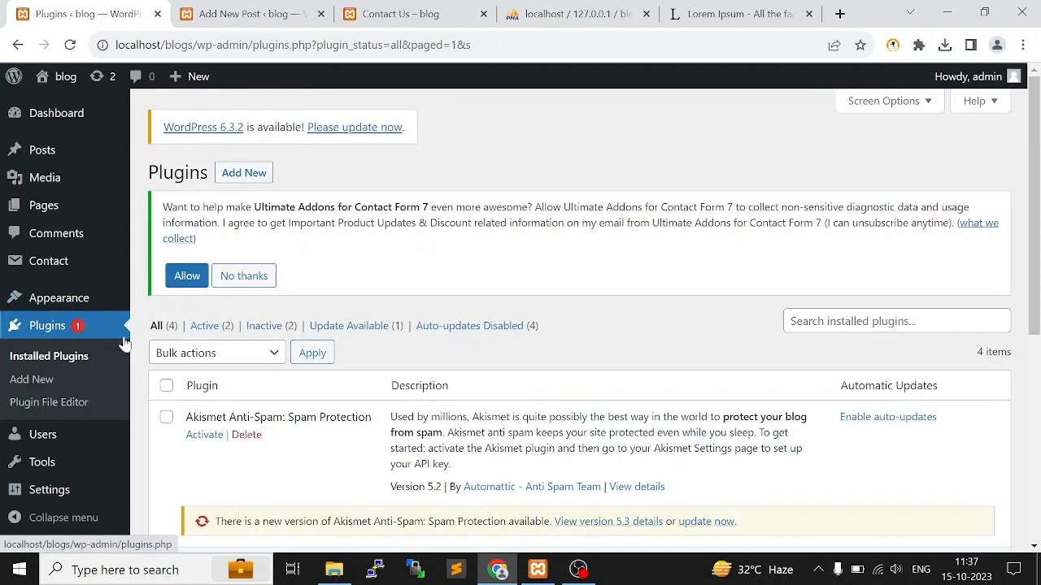
# Open Contact form 1 for editing and review the name, email, subject and message fields in its template
pyautogui.moveTo(50, 268)
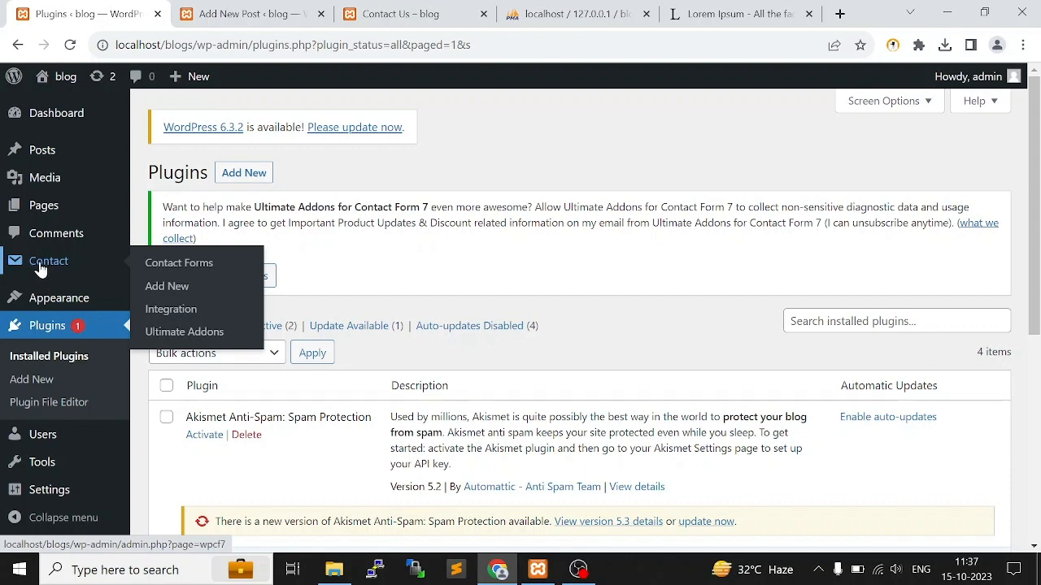
pyautogui.click(166, 268)
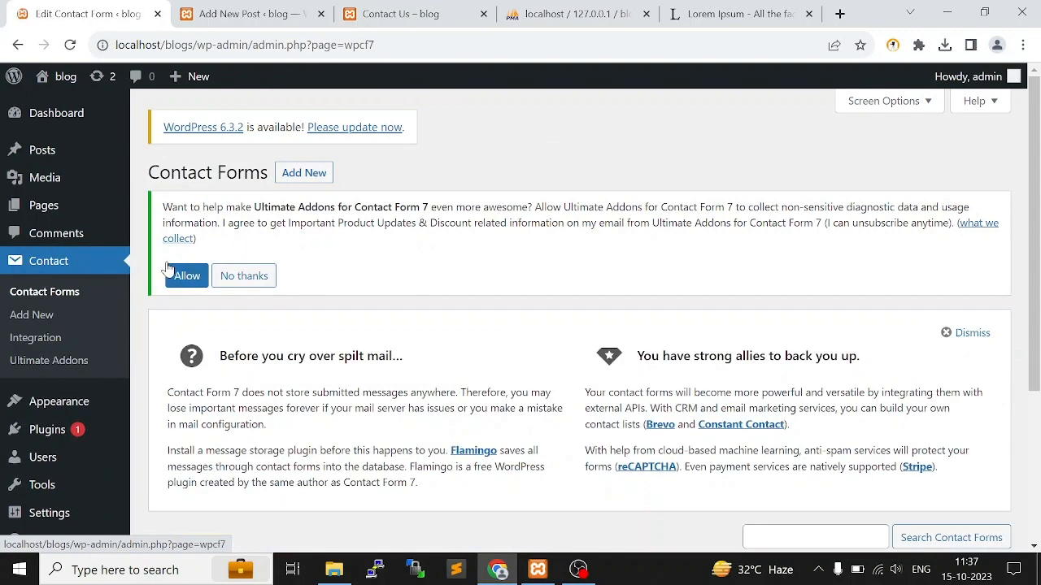
pyautogui.scroll(-3, 488, 307)
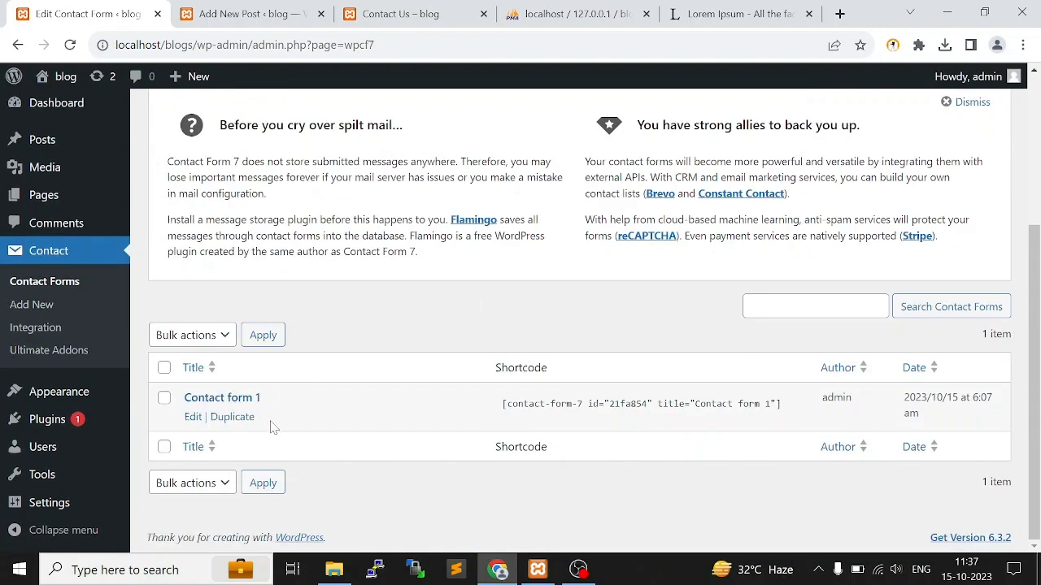
pyautogui.click(195, 419)
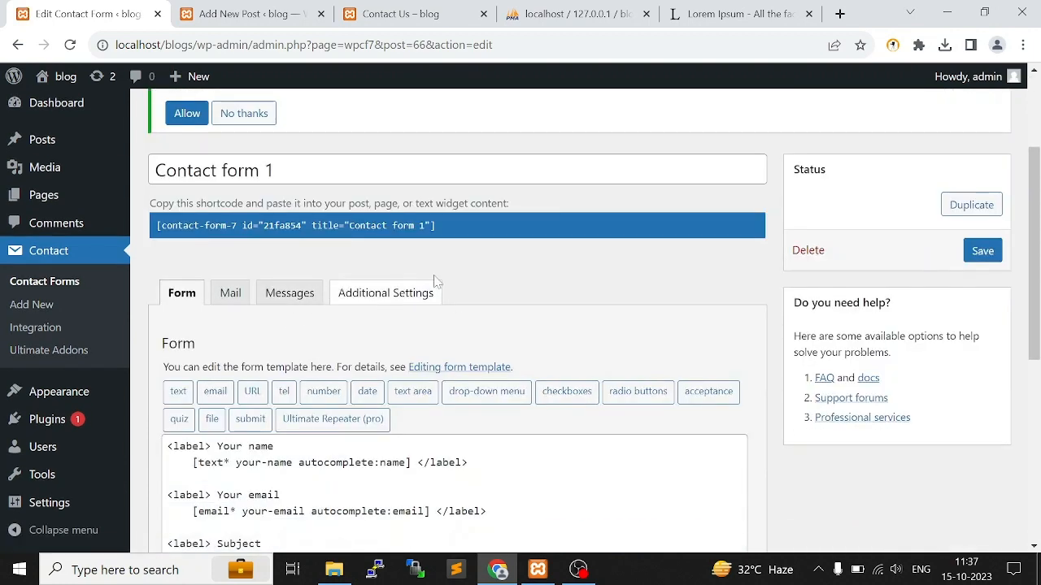
pyautogui.scroll(-3, 487, 275)
pyautogui.moveTo(169, 218); pyautogui.dragTo(281, 251)
pyautogui.doubleClick(464, 268)
pyautogui.click(280, 316)
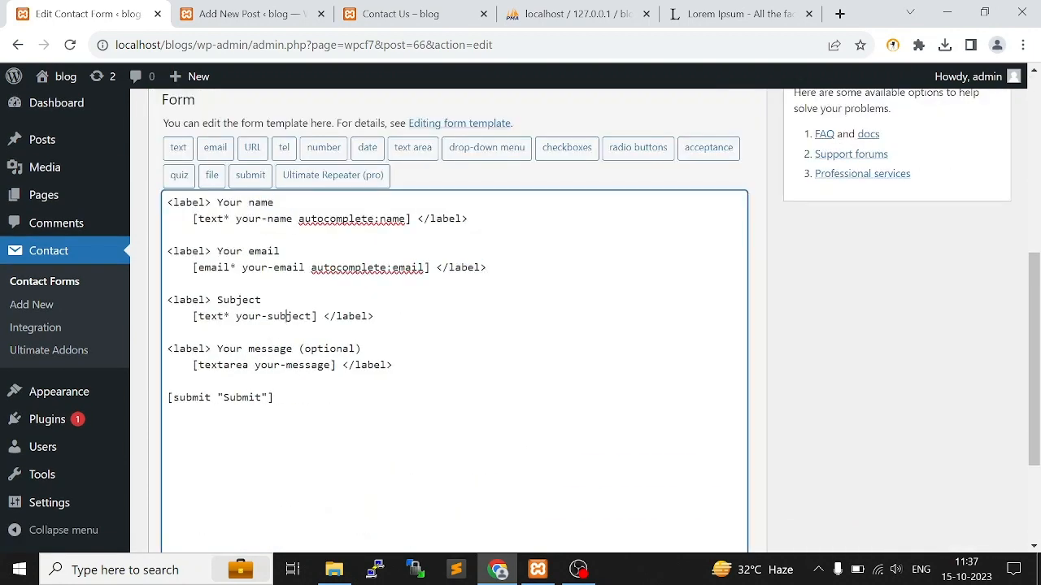
# Copy the shortcode of Contact form 1
pyautogui.scroll(5, 365, 368)
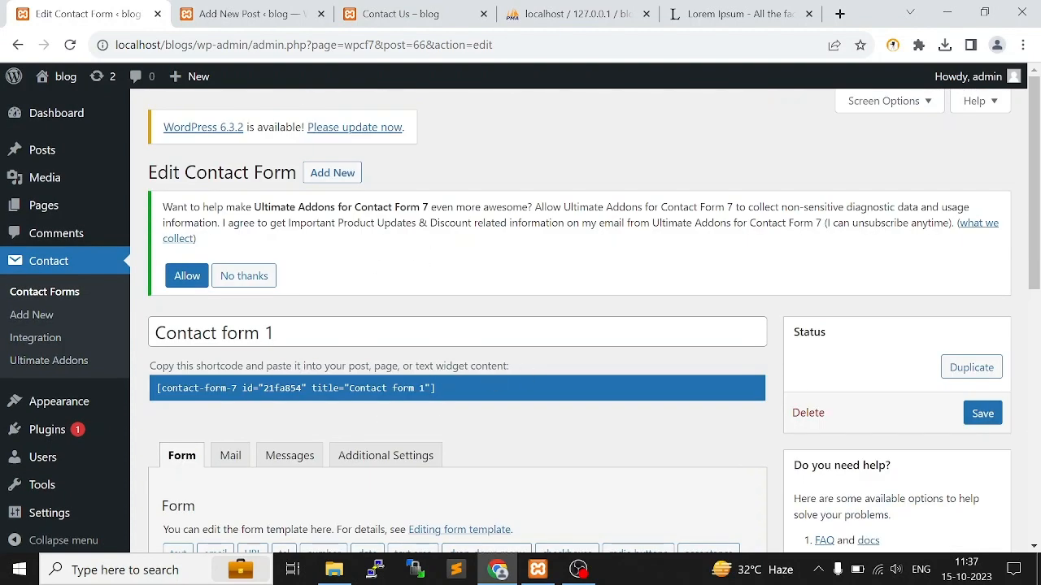
pyautogui.click(393, 384)
pyautogui.click(393, 385)
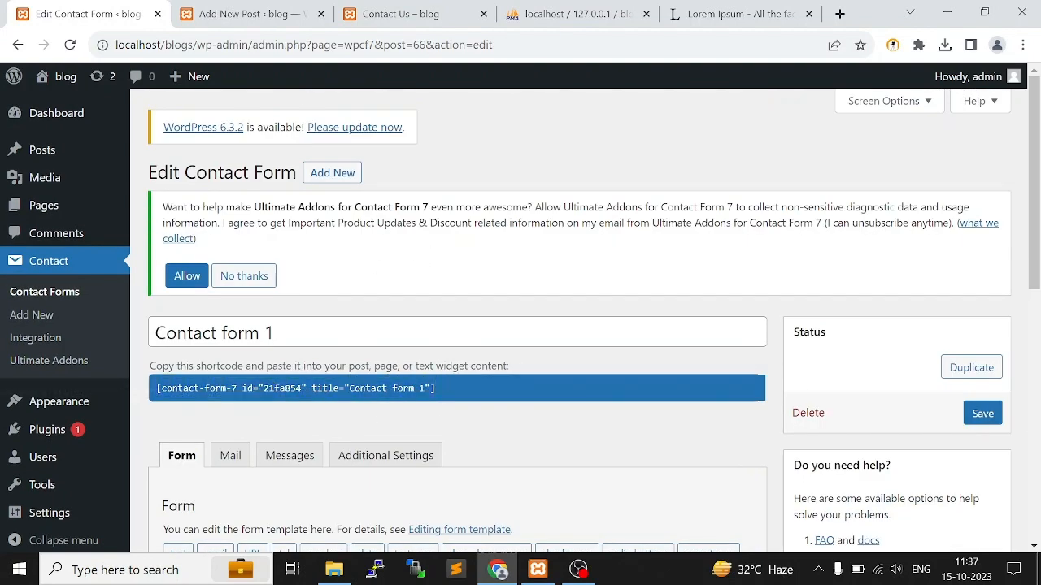
pyautogui.moveTo(435, 388); pyautogui.dragTo(156, 387)
pyautogui.hotkey('ctrl', 'c')
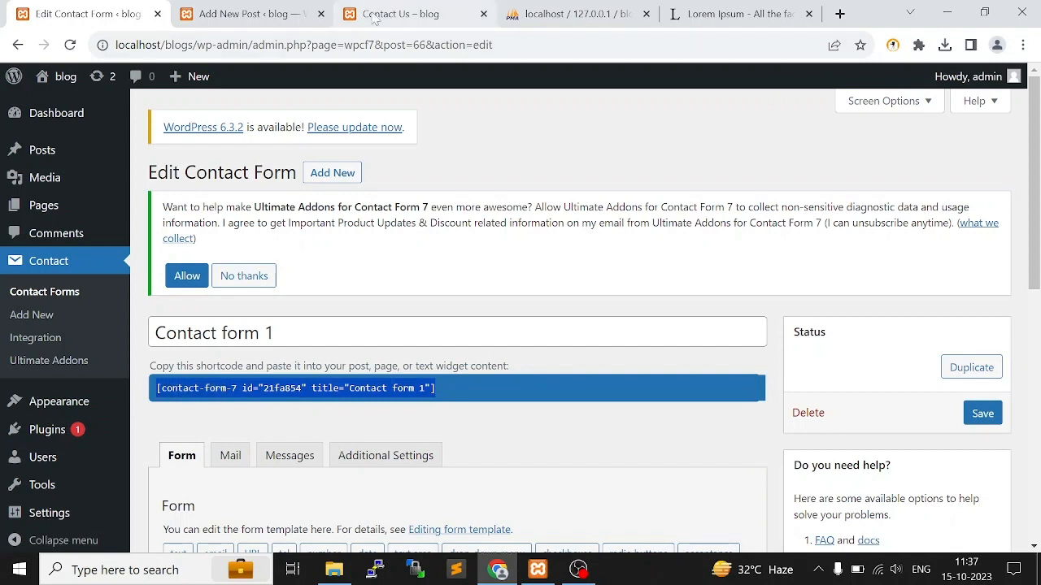
# Open the Contact Us page for editing from the list of all pages
pyautogui.click(165, 208)
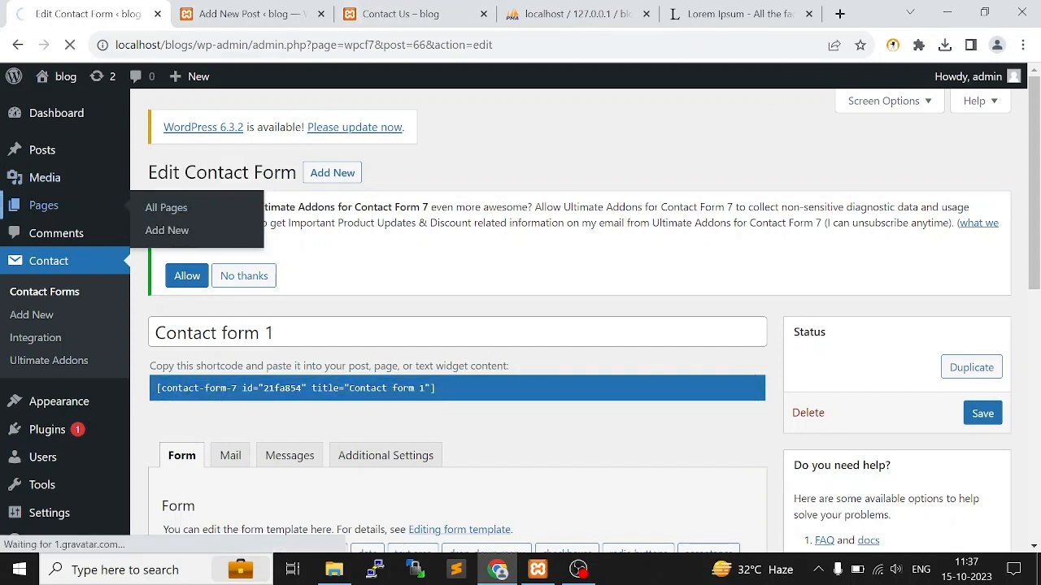
pyautogui.scroll(-3, 339, 297)
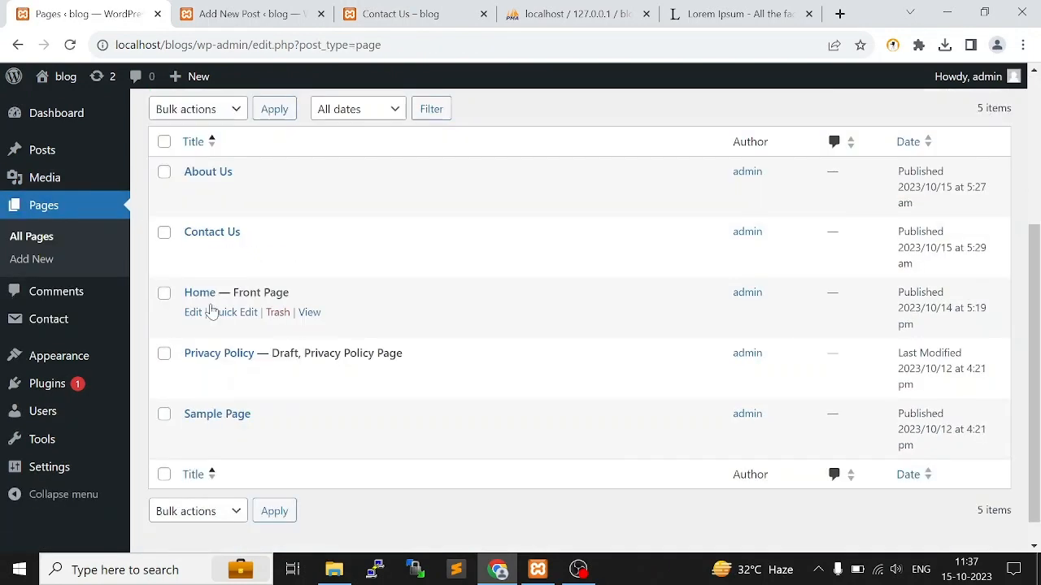
pyautogui.click(194, 253)
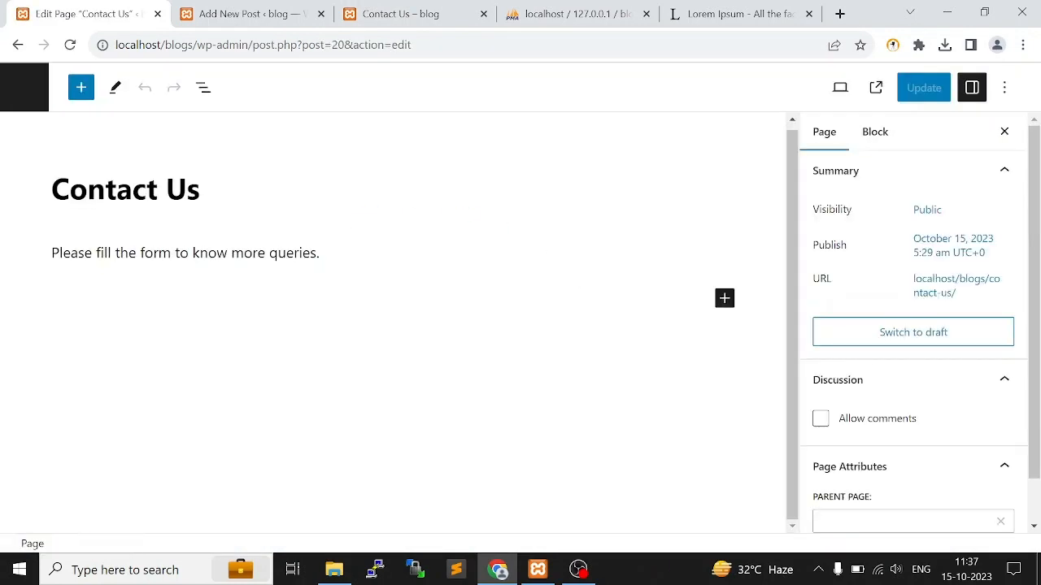
# Insert the shortcode [contact-form-7 id="21fa854" title="Contact form 1"] in a new block below the Contact Us page's introductory paragraph
pyautogui.click(323, 253)
pyautogui.click(387, 285)
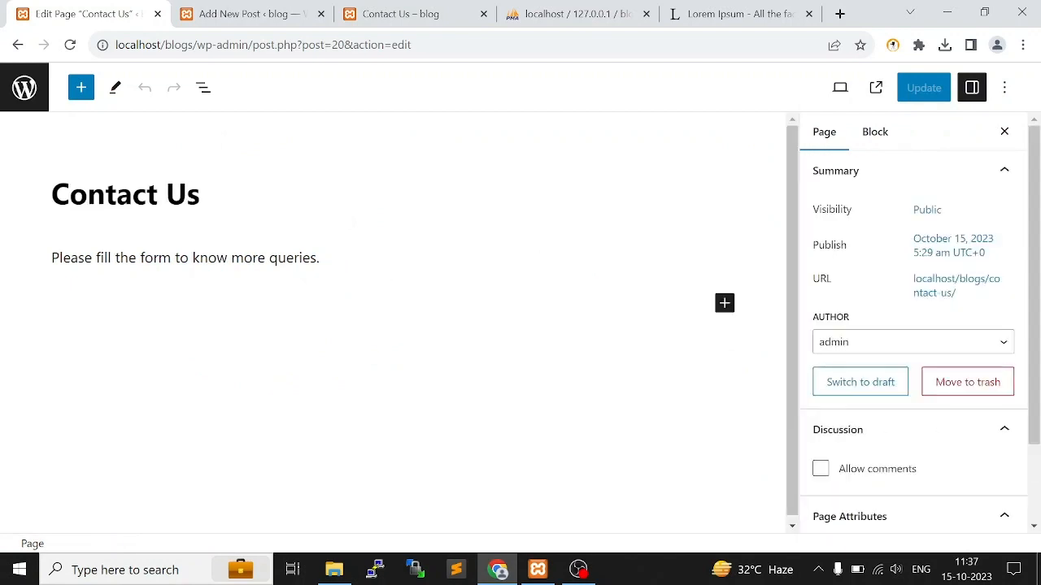
pyautogui.click(326, 257)
pyautogui.press('Return')
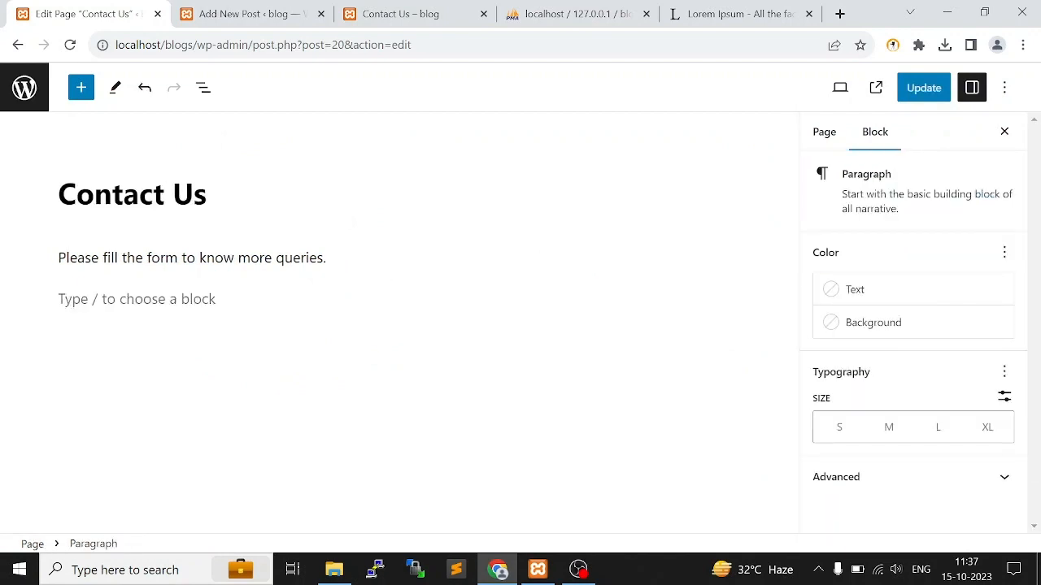
pyautogui.hotkey('ctrl', 'v')
pyautogui.click(358, 397)
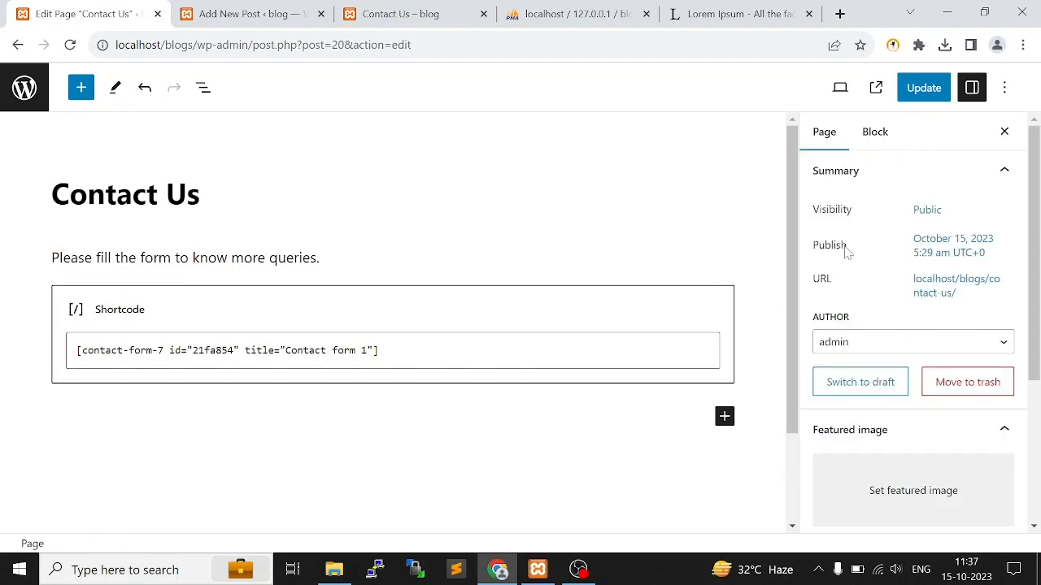
# Save the Contact Us page with the embedded form and reload the live Contact Us page
pyautogui.click(920, 96)
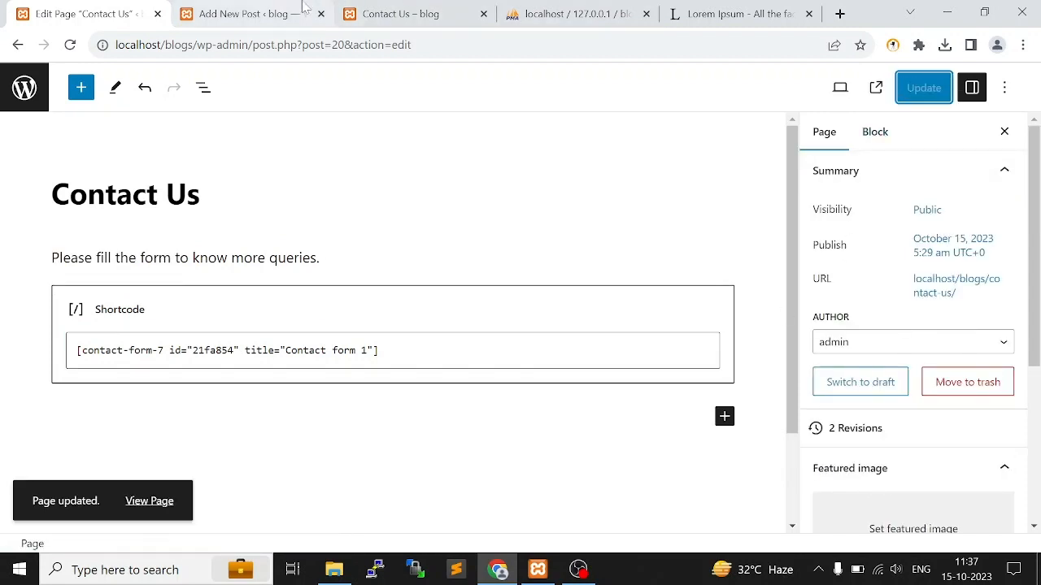
pyautogui.click(400, 14)
pyautogui.press('F5')
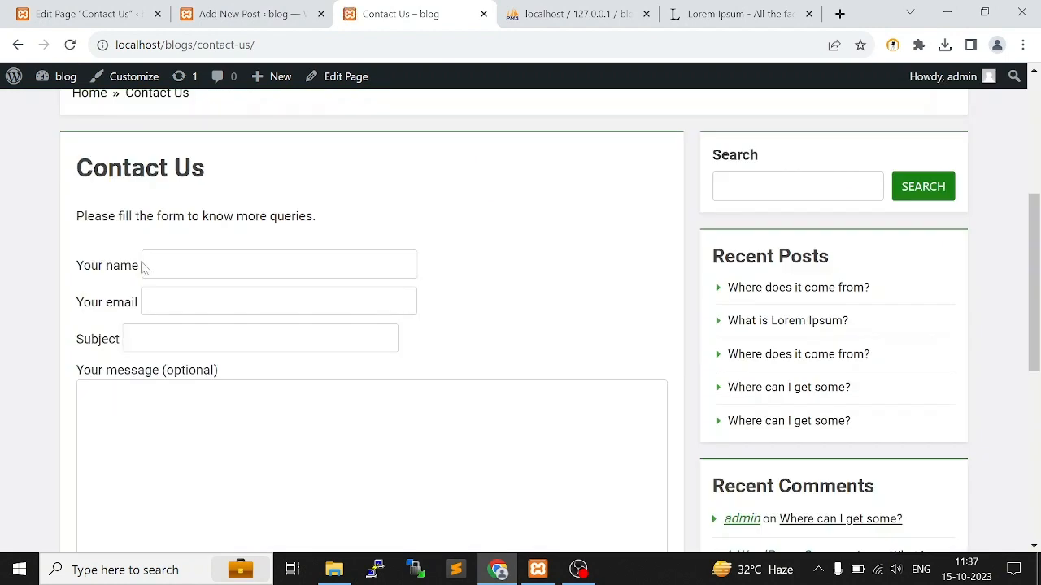
# Go through the contact form's name, email, subject and message fields and submit the form empty
pyautogui.click(144, 268)
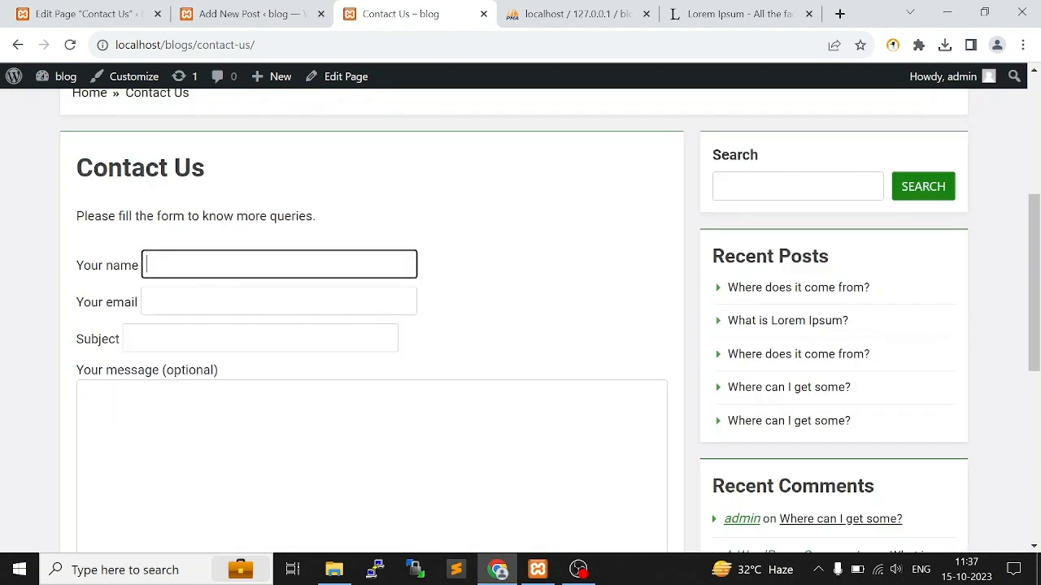
pyautogui.press('Tab')
pyautogui.press('Tab')
pyautogui.scroll(-2, 418, 274)
pyautogui.press('Tab')
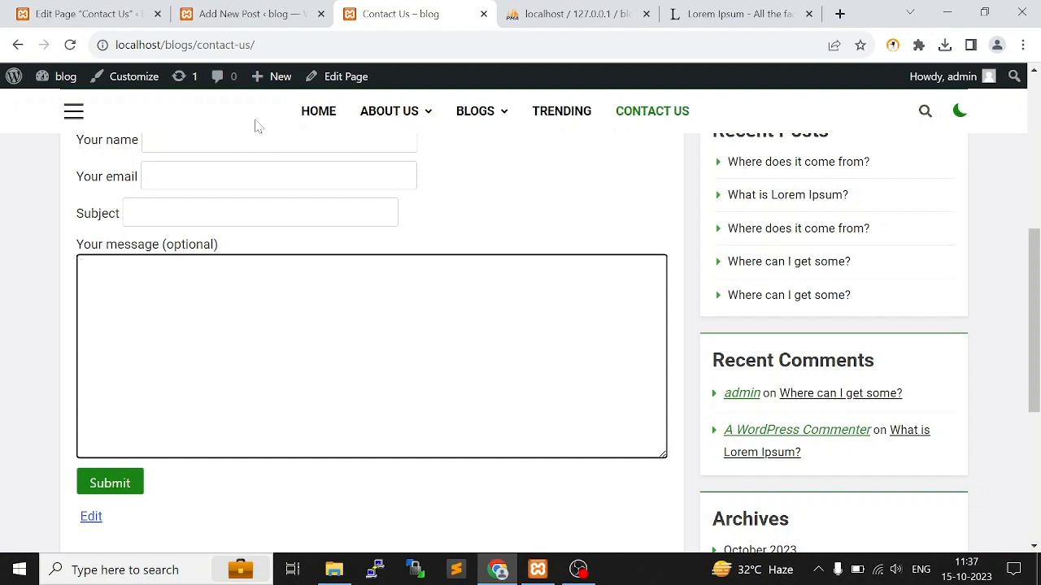
pyautogui.click(132, 483)
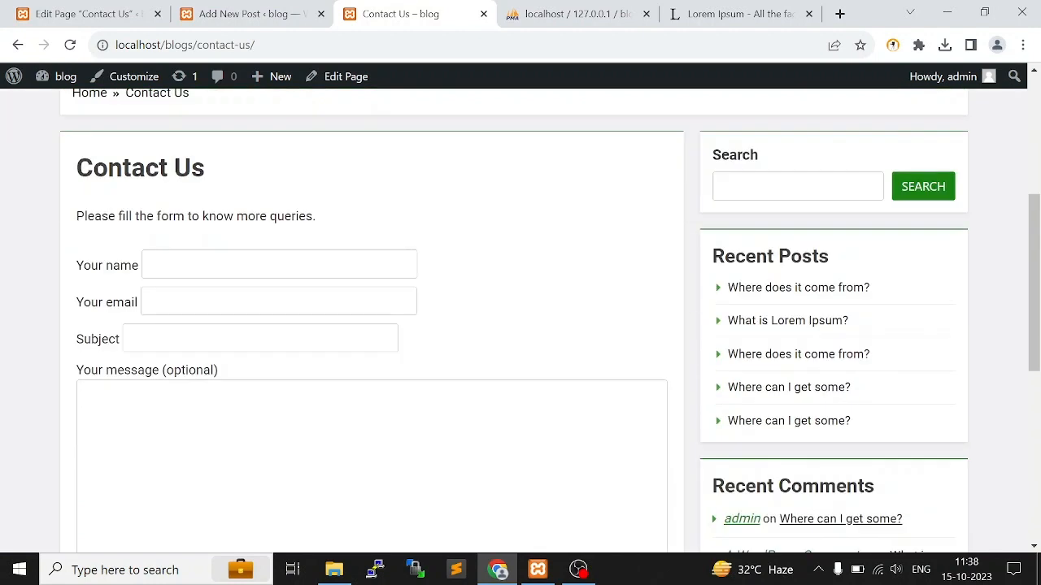
# Examine the validation messages below the required fields and beneath the form's submit button
pyautogui.moveTo(78, 262); pyautogui.dragTo(130, 378)
pyautogui.click(452, 374)
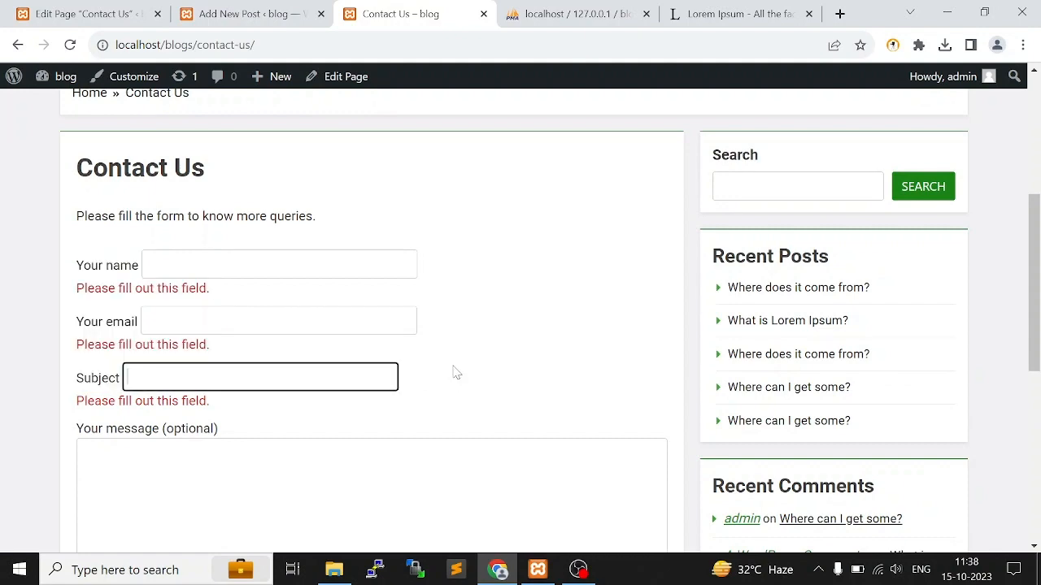
pyautogui.scroll(-4, 172, 329)
pyautogui.moveTo(496, 398); pyautogui.dragTo(94, 395)
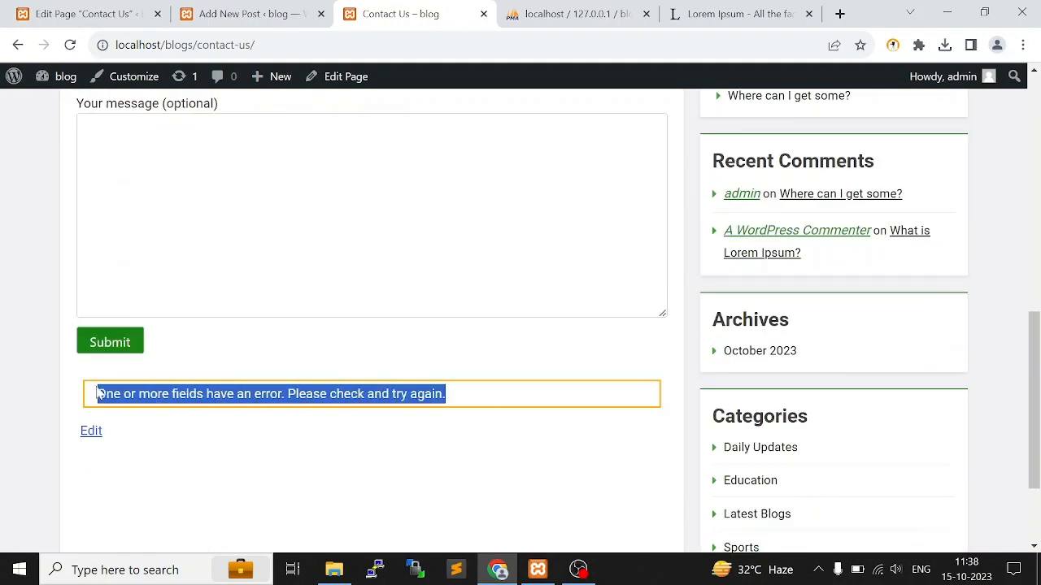
pyautogui.scroll(3, 244, 326)
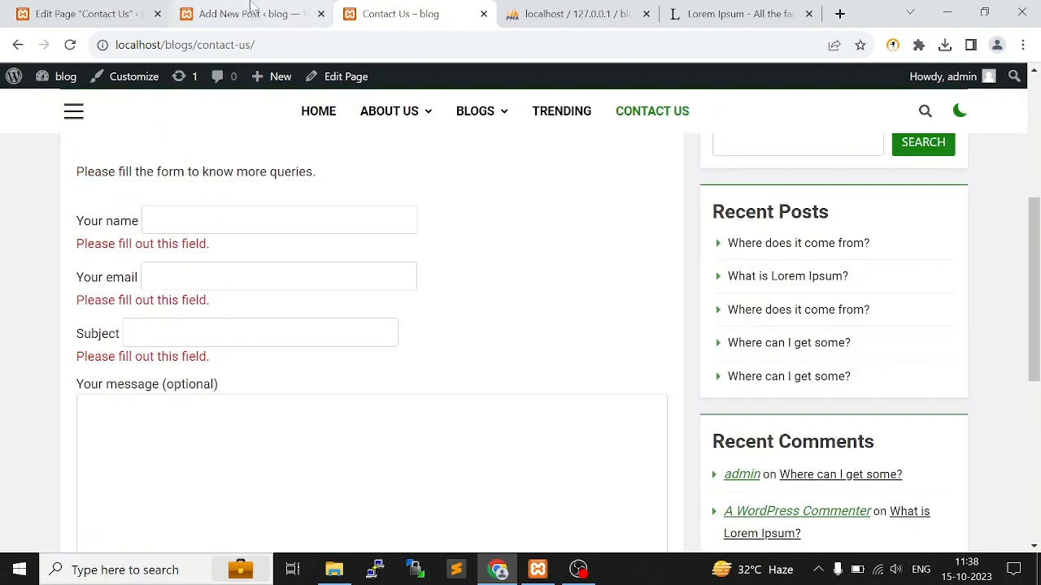
# Leave the Contact Us page editor for the list of all pages and return to the live page
pyautogui.click(253, 10)
pyautogui.click(90, 14)
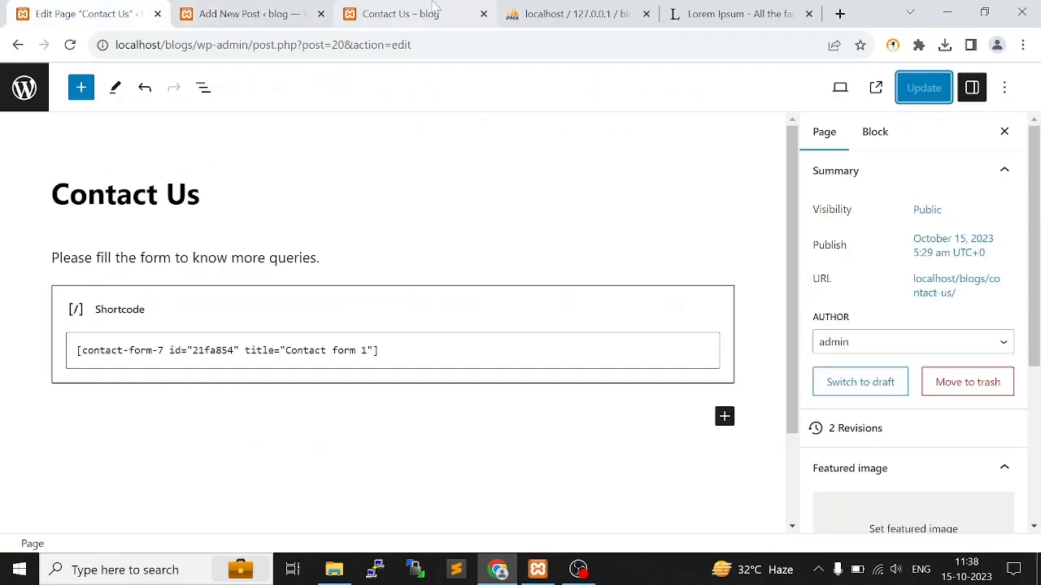
pyautogui.click(401, 13)
pyautogui.click(254, 14)
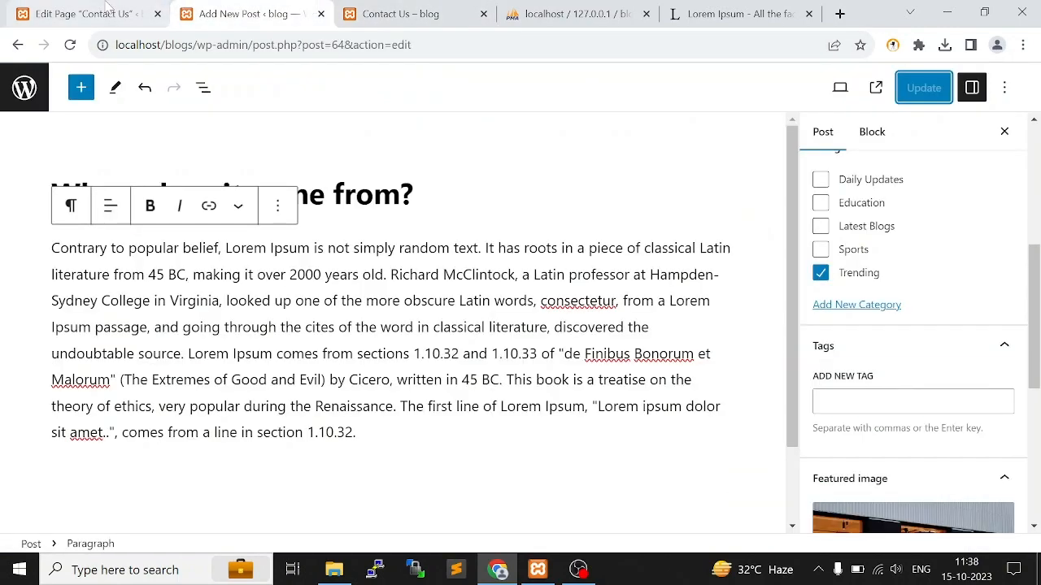
pyautogui.click(107, 9)
pyautogui.click(390, 7)
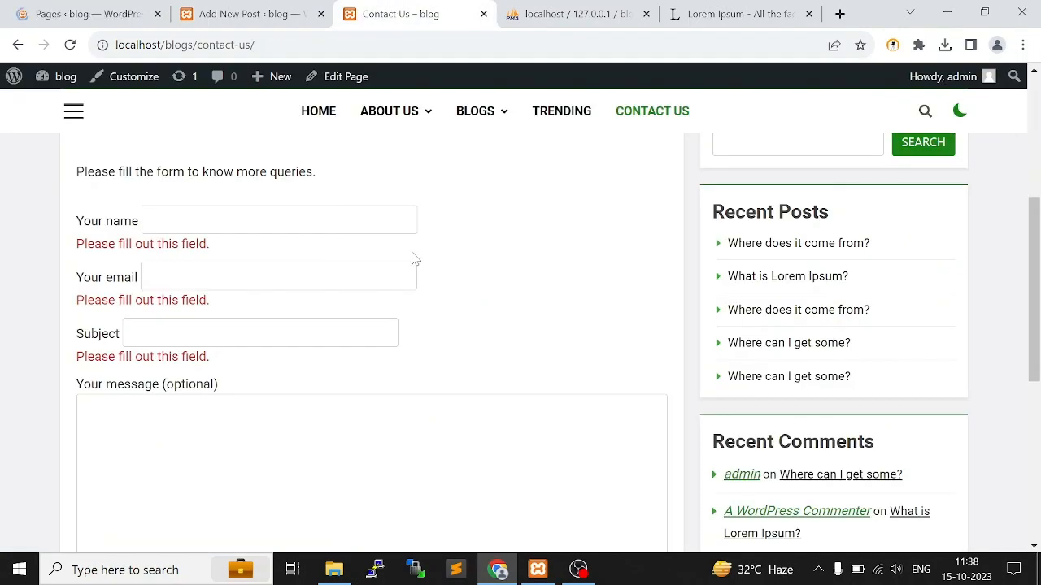
# Examine the live Contact Us page's sidebar widgets from the search box down to the categories
pyautogui.scroll(3, 751, 342)
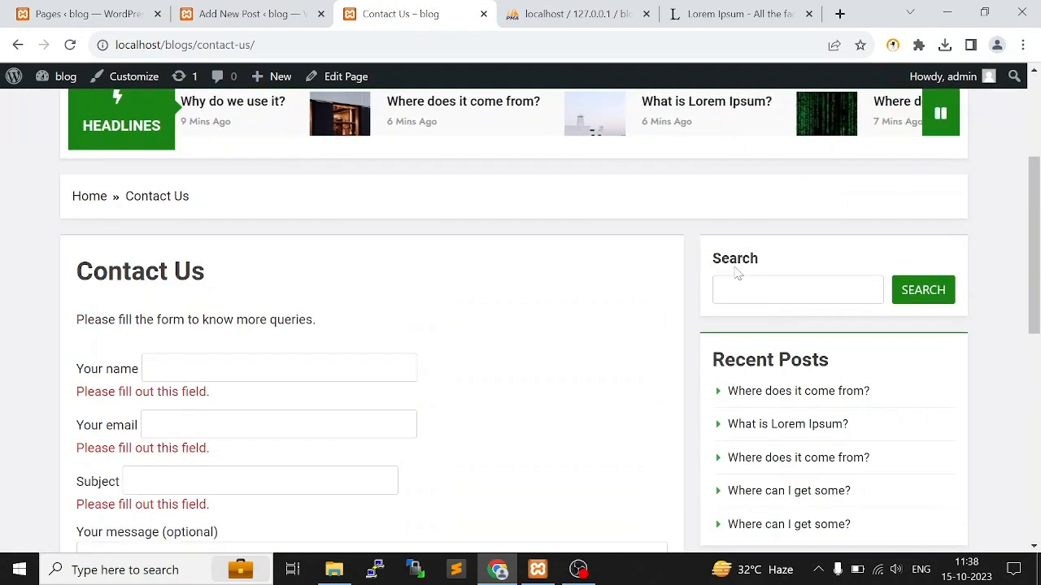
pyautogui.click(739, 290)
pyautogui.scroll(-3, 825, 319)
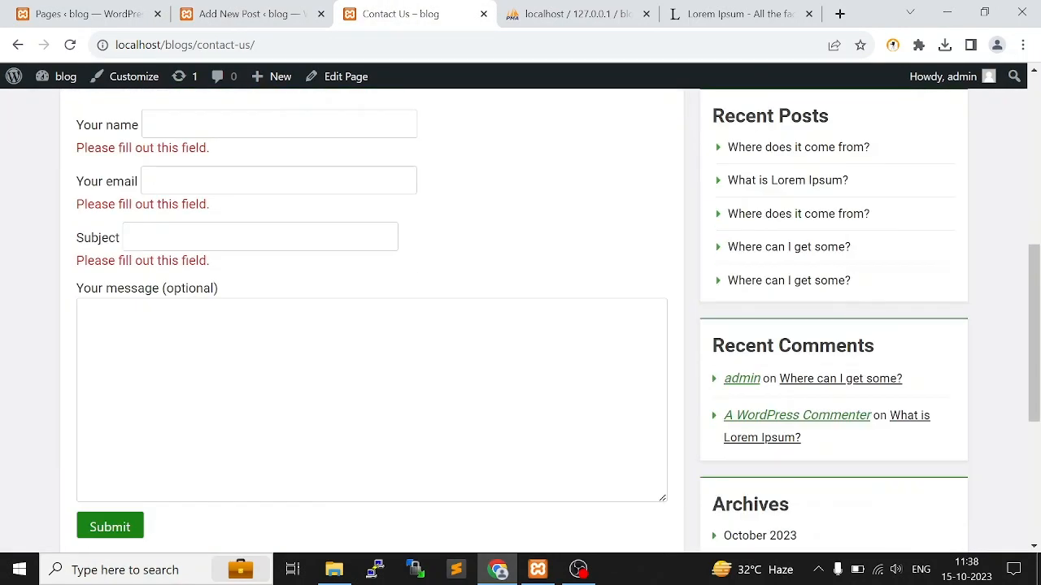
pyautogui.scroll(-2, 903, 358)
pyautogui.scroll(-2, 852, 480)
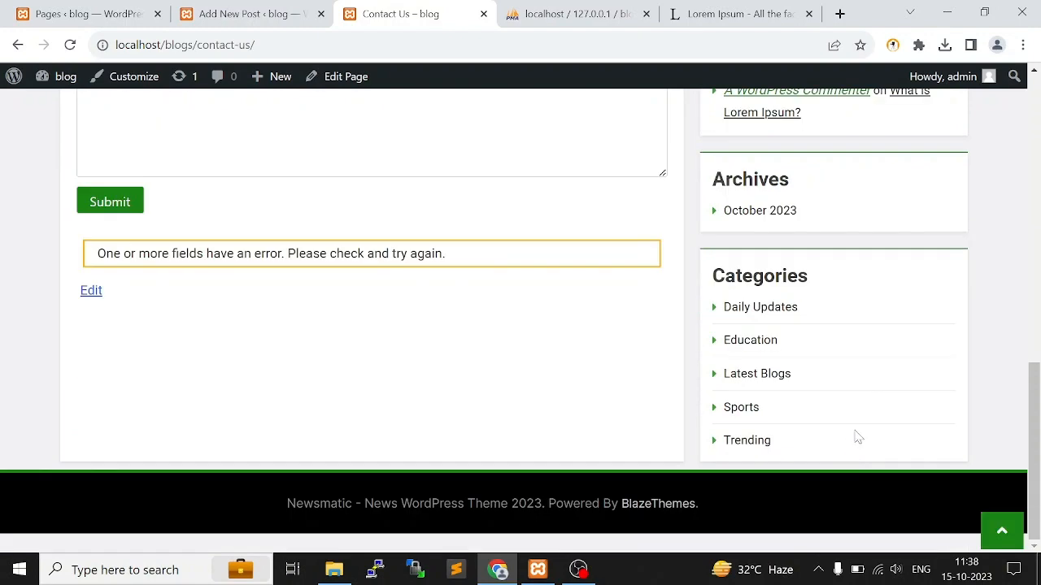
pyautogui.scroll(7, 825, 364)
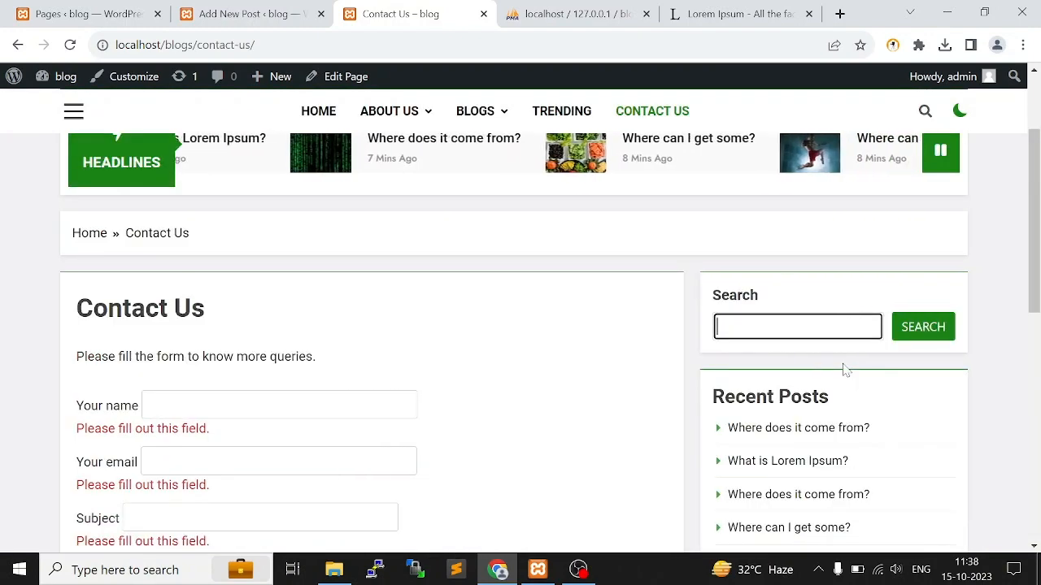
# Open the theme's widget areas in the admin site and go through the block widgets welcome guide to its end
pyautogui.click(34, 9)
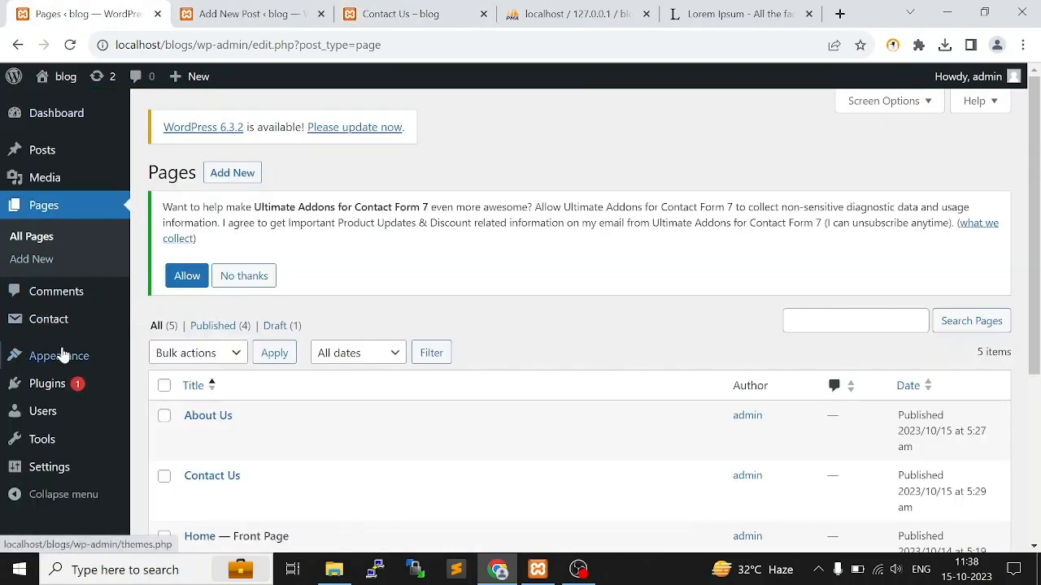
pyautogui.moveTo(61, 367)
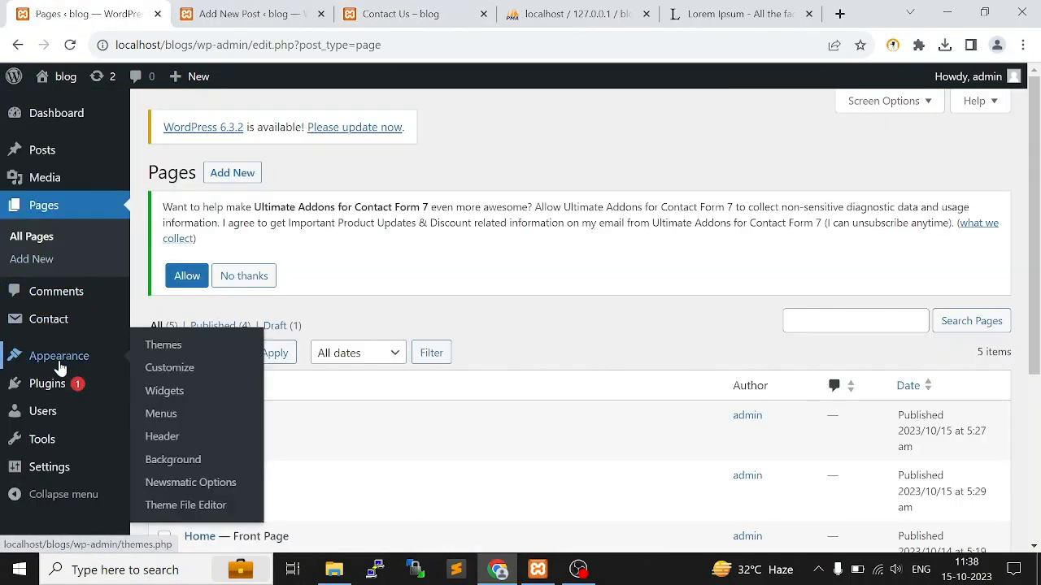
pyautogui.click(171, 392)
pyautogui.scroll(-2, 527, 335)
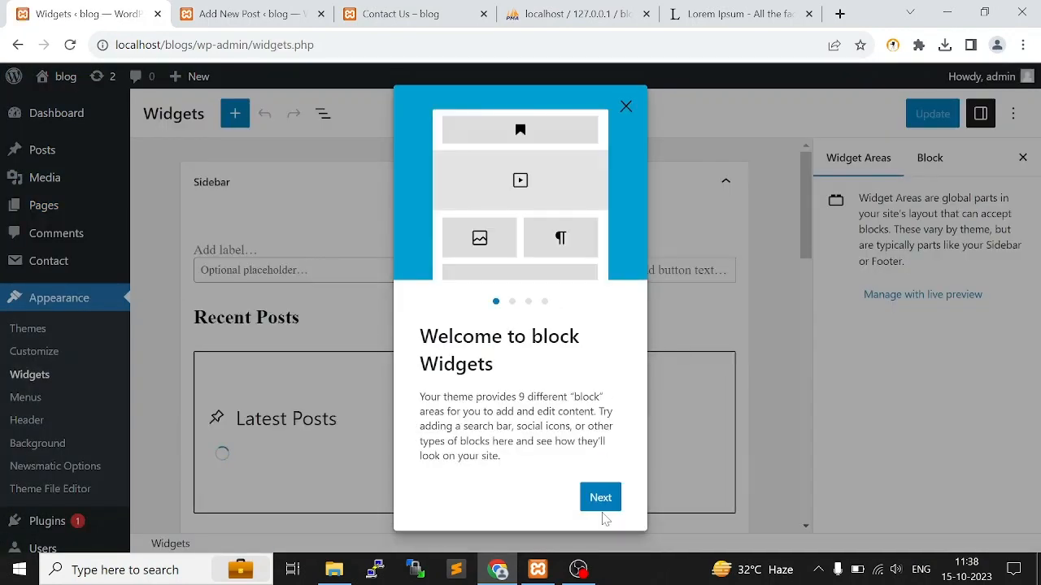
pyautogui.click(613, 502)
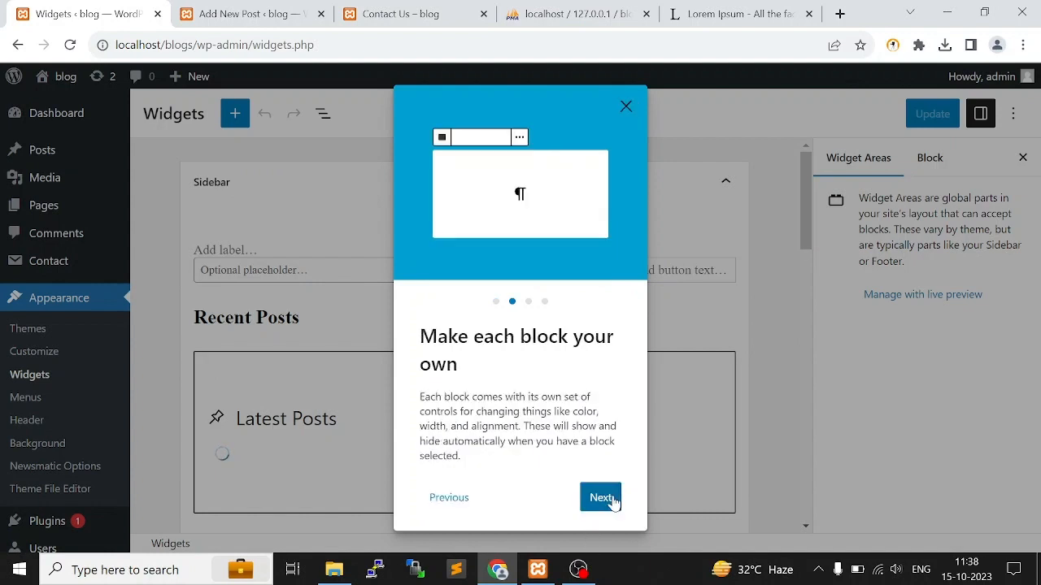
pyautogui.click(611, 497)
pyautogui.click(599, 485)
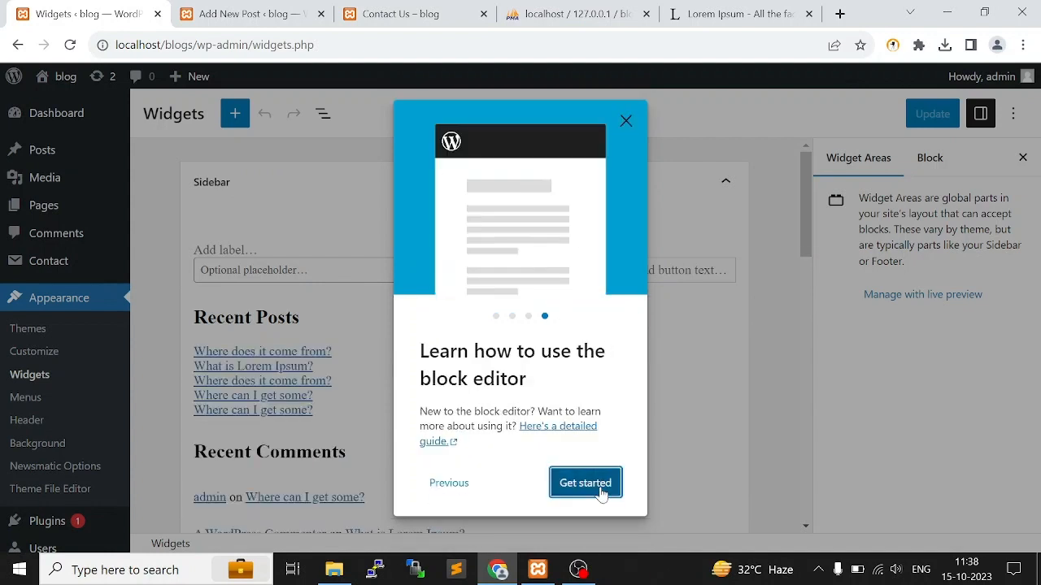
pyautogui.click(587, 483)
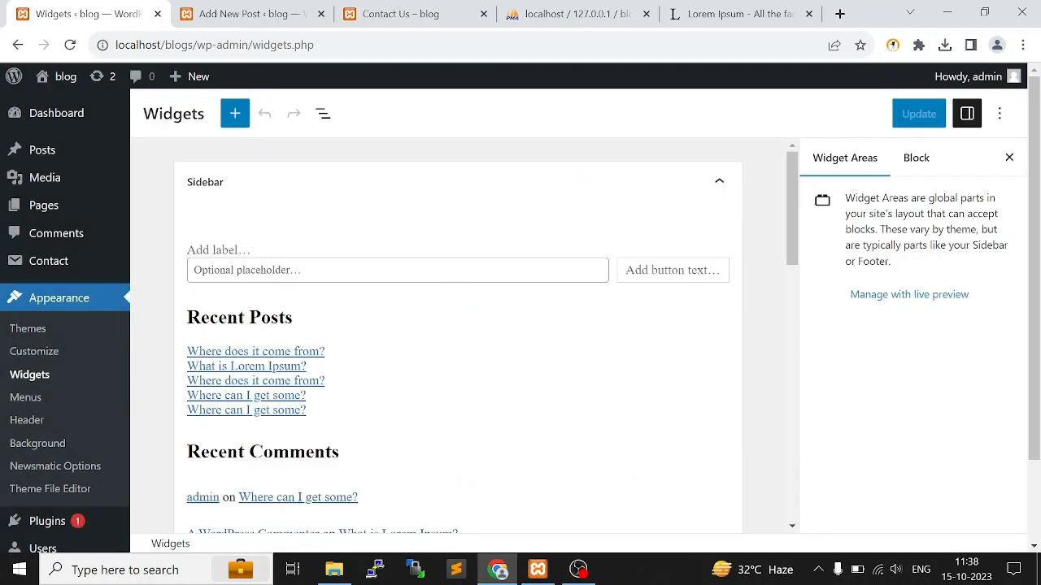
# Compare the Search block in the Sidebar widget area with the search box on the live Contact Us page
pyautogui.click(325, 270)
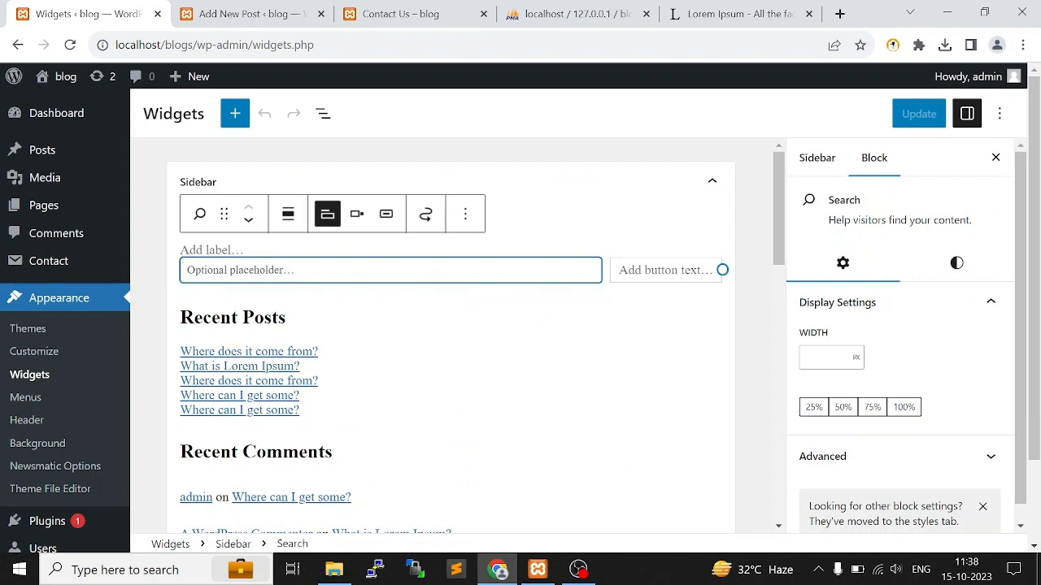
pyautogui.click(236, 10)
pyautogui.scroll(3, 804, 255)
pyautogui.click(399, 13)
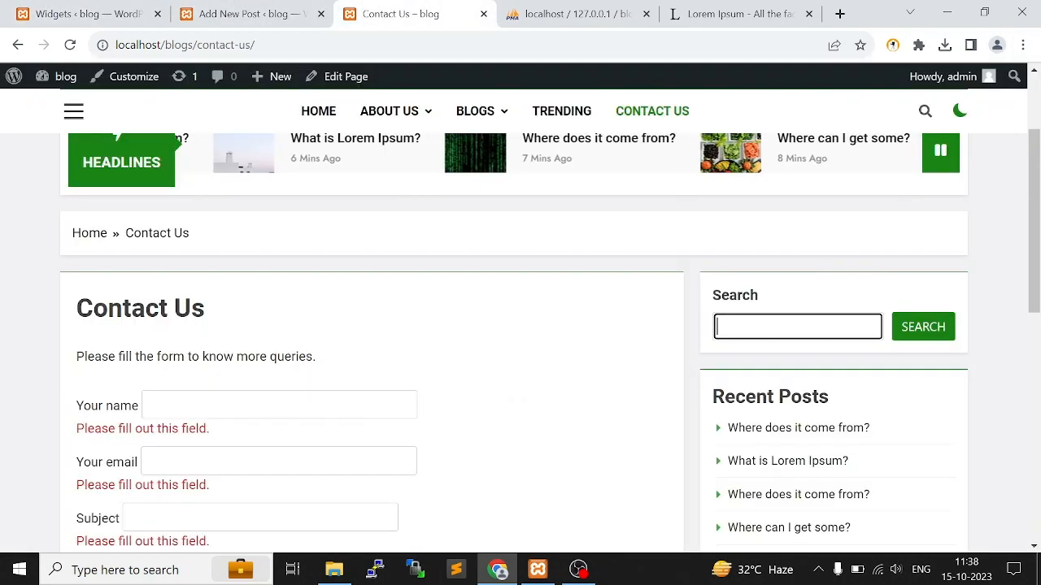
pyautogui.click(90, 10)
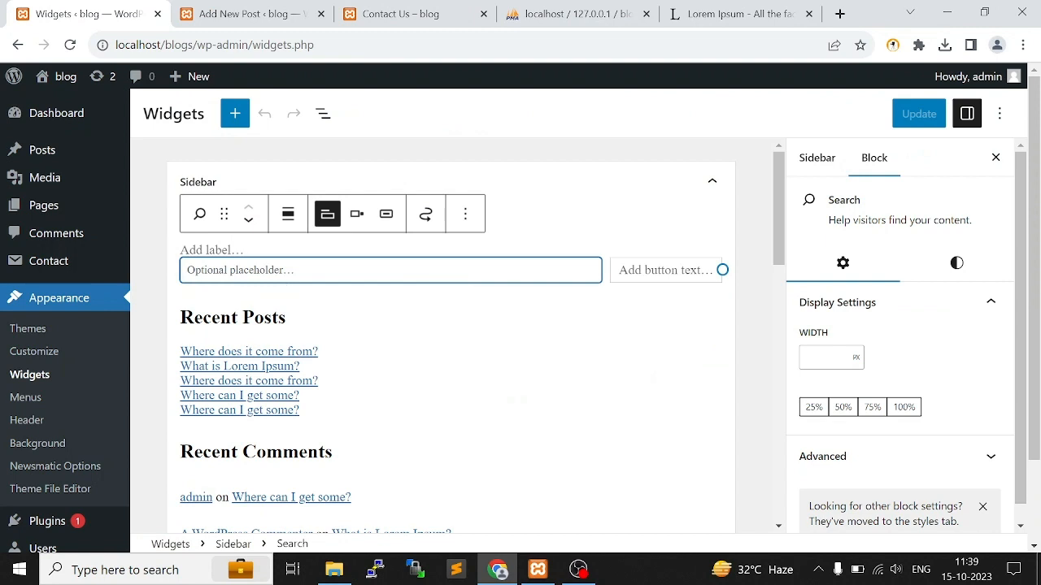
# Compare the Sidebar area's Recent Posts, Recent Comments, Archives and Categories blocks with the live page's sidebar
pyautogui.scroll(-1, 145, 242)
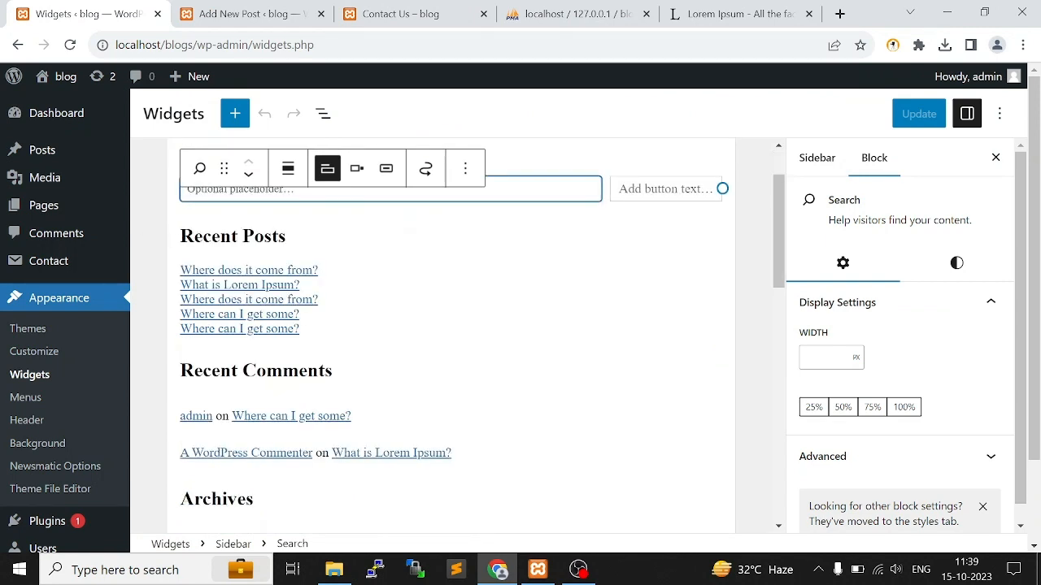
pyautogui.click(181, 236)
pyautogui.scroll(-1, 365, 360)
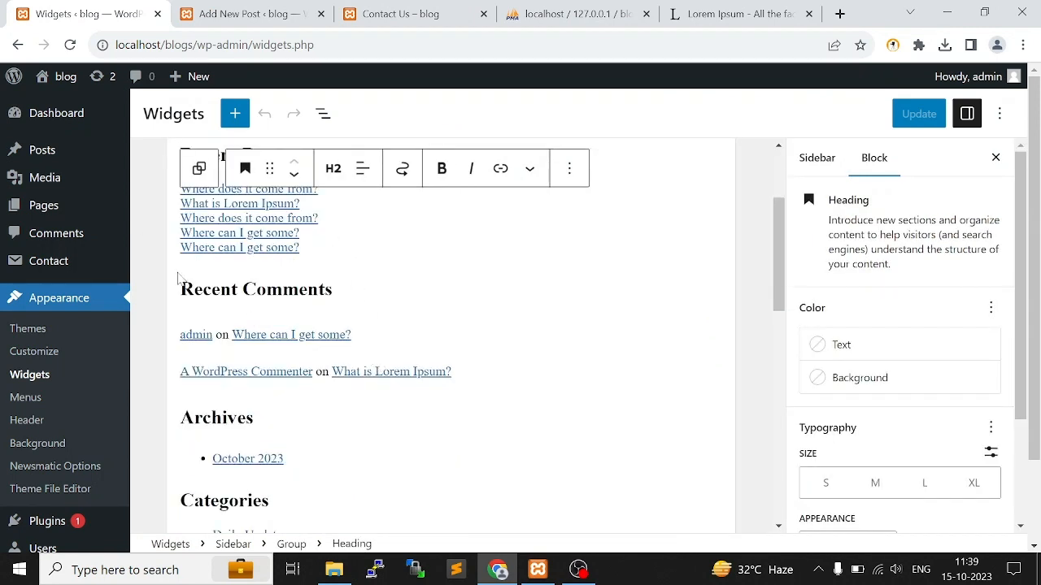
pyautogui.click(358, 290)
pyautogui.click(434, 12)
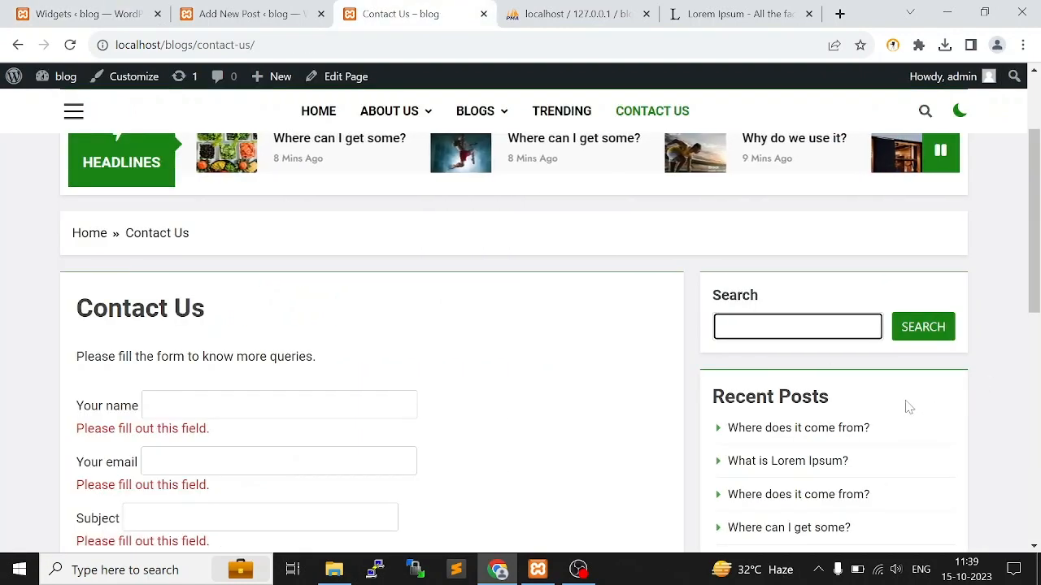
pyautogui.scroll(-4, 907, 406)
pyautogui.click(81, 14)
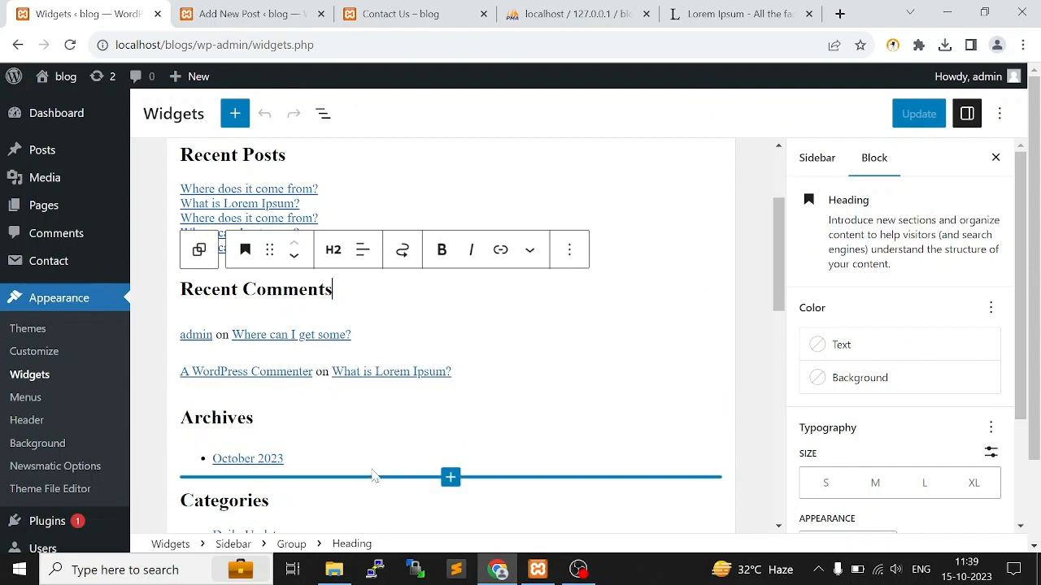
pyautogui.scroll(-4, 368, 465)
pyautogui.scroll(4, 368, 465)
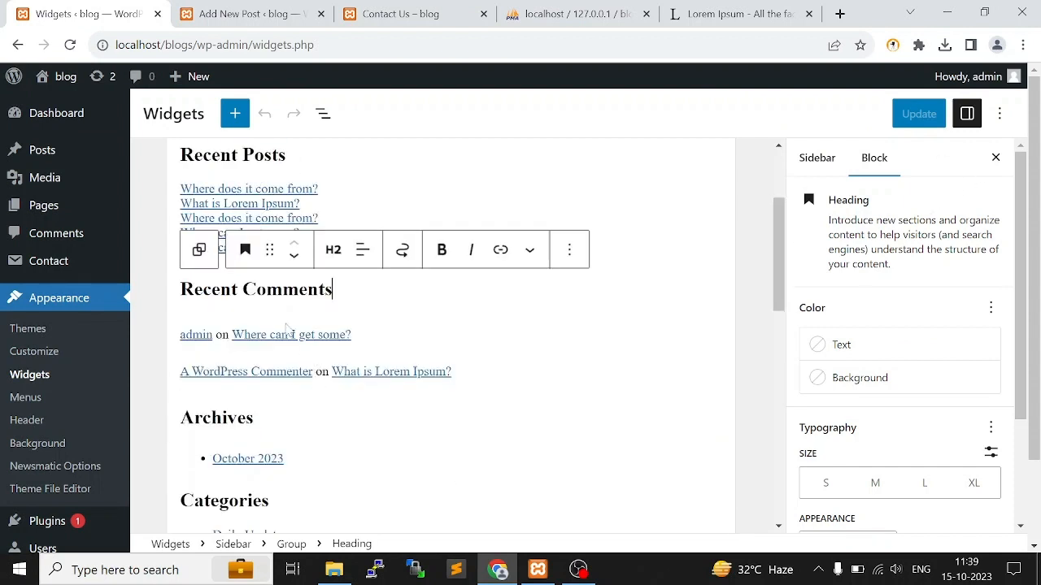
# Delete the Archives list and its heading from the Sidebar widget area and save the widgets
pyautogui.click(317, 464)
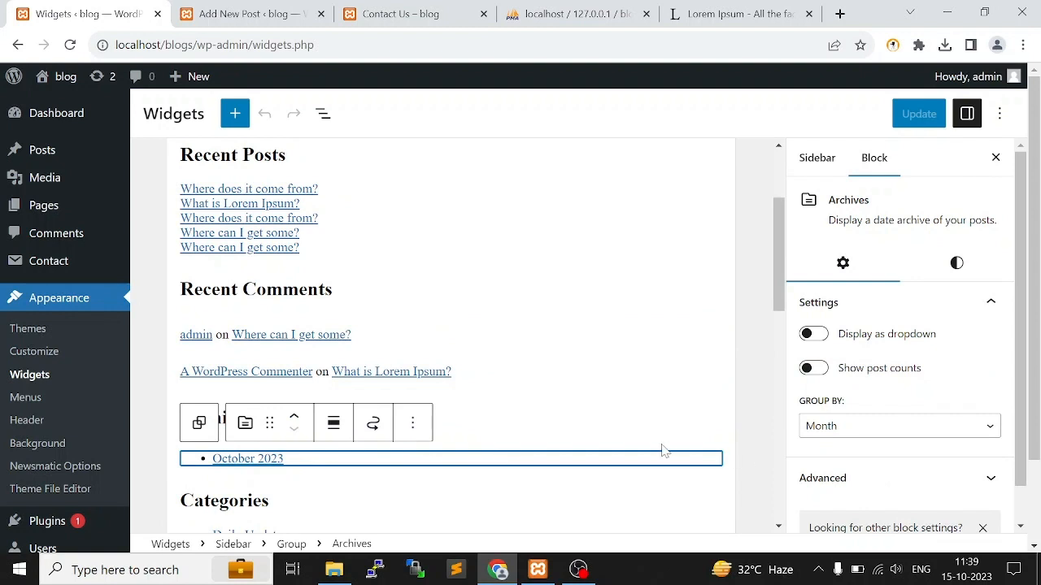
pyautogui.click(493, 419)
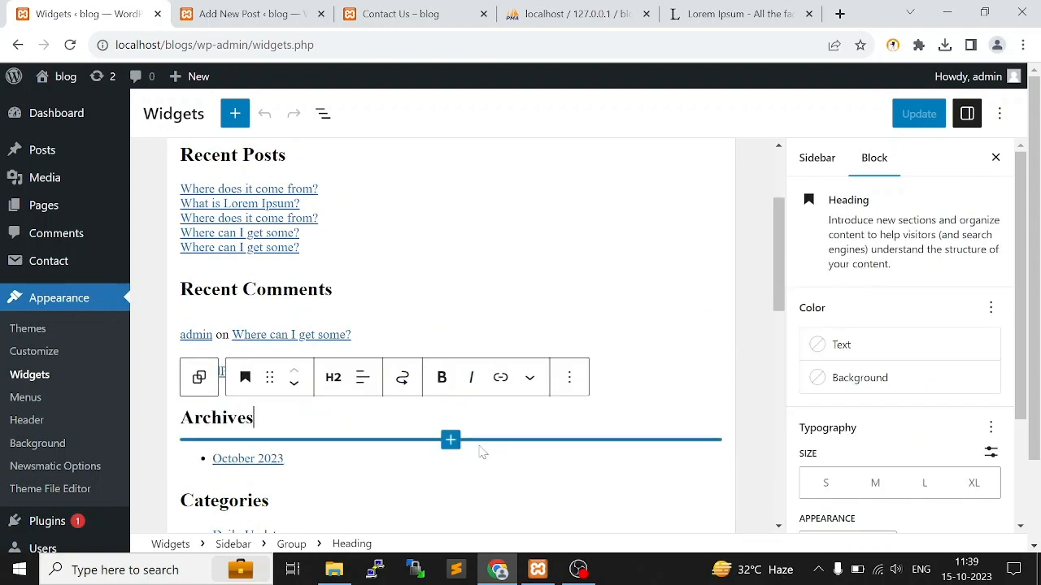
pyautogui.click(457, 462)
pyautogui.press('BackSpace')
pyautogui.press('BackSpace')
pyautogui.press('BackSpace')
pyautogui.press('BackSpace')
pyautogui.press('BackSpace')
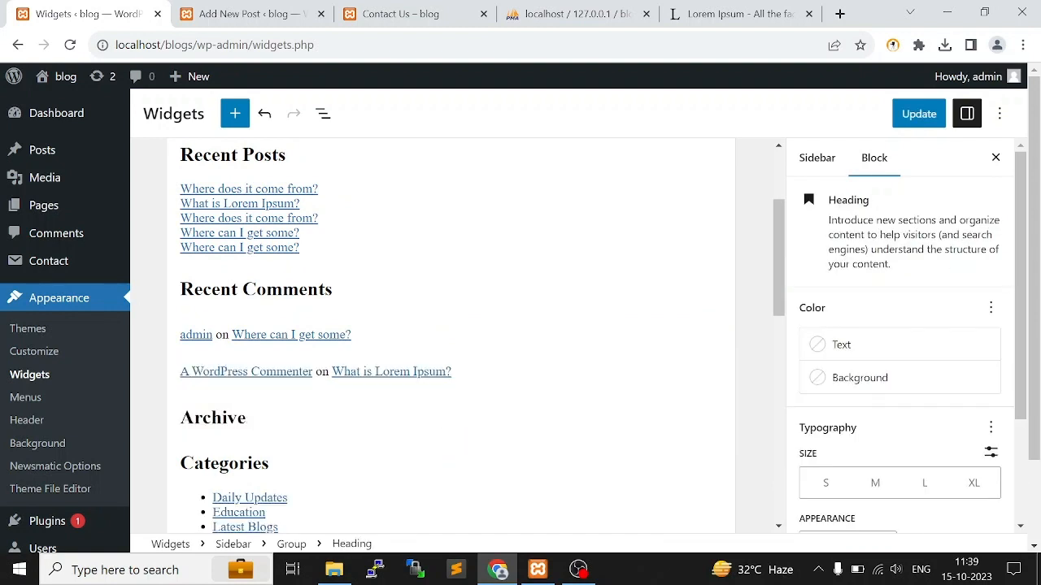
pyautogui.press('BackSpace')
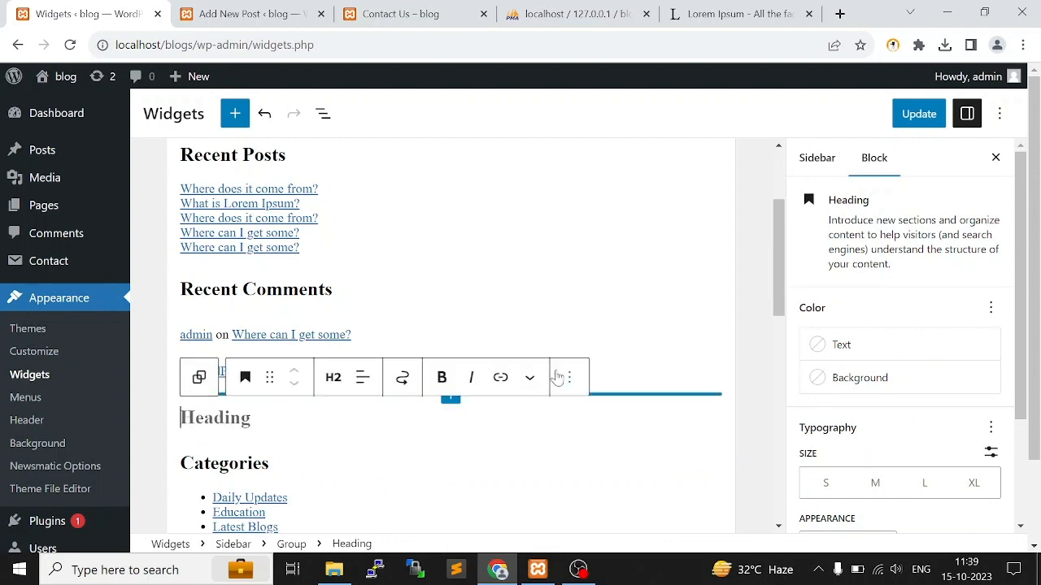
pyautogui.click(612, 354)
pyautogui.hotkey('ctrl', 's')
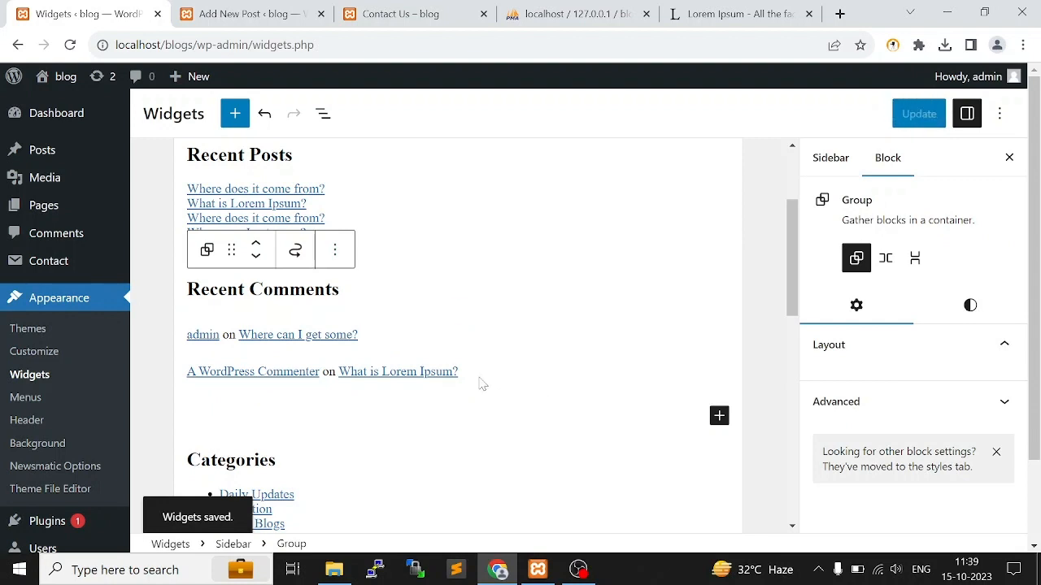
# Delete the Recent Comments list and its heading from the Sidebar widget area and save the widgets
pyautogui.click(386, 326)
pyautogui.press('Delete')
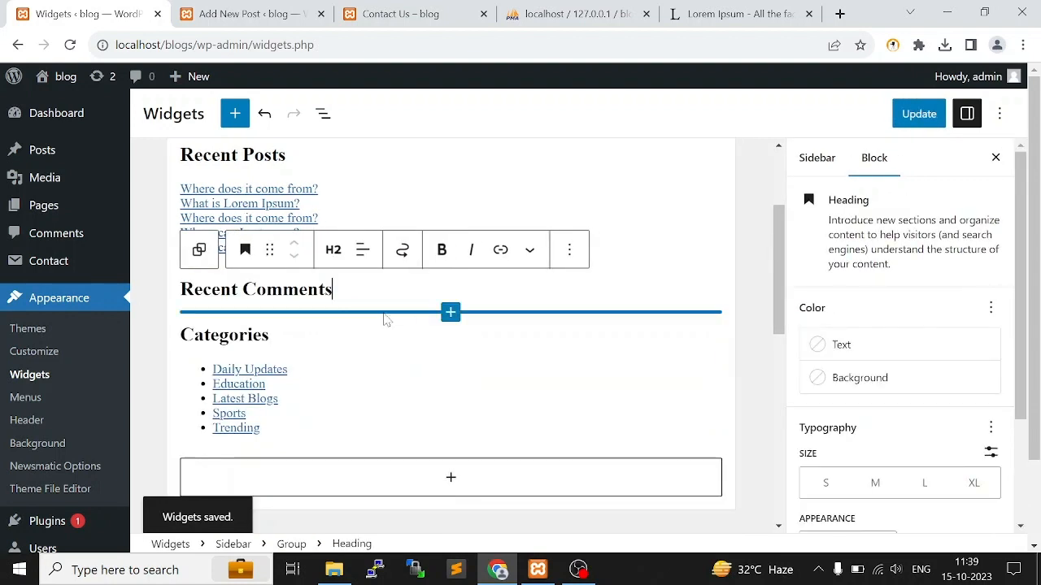
pyautogui.click(610, 199)
pyautogui.click(332, 289)
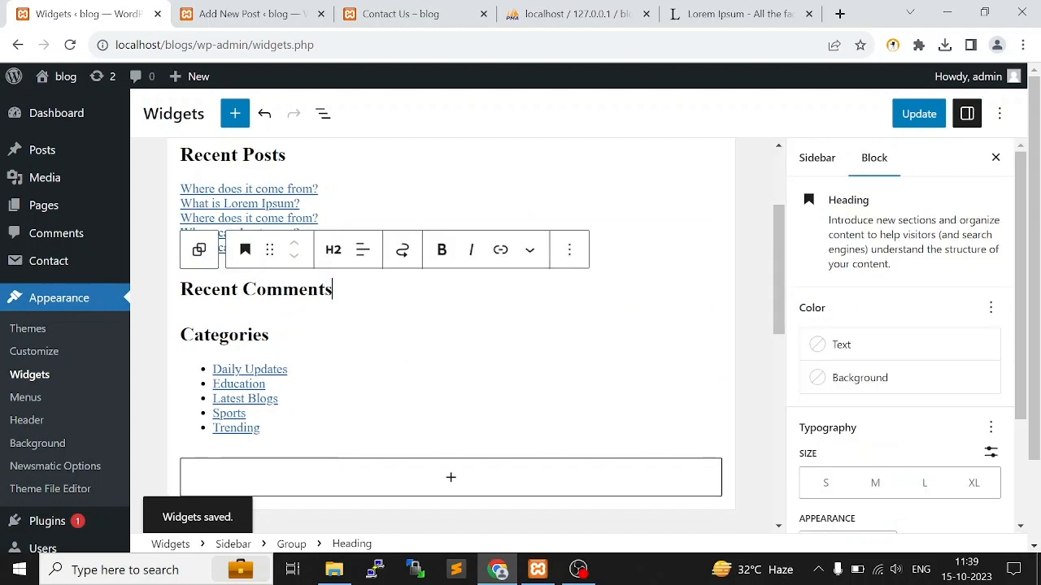
pyautogui.click(581, 252)
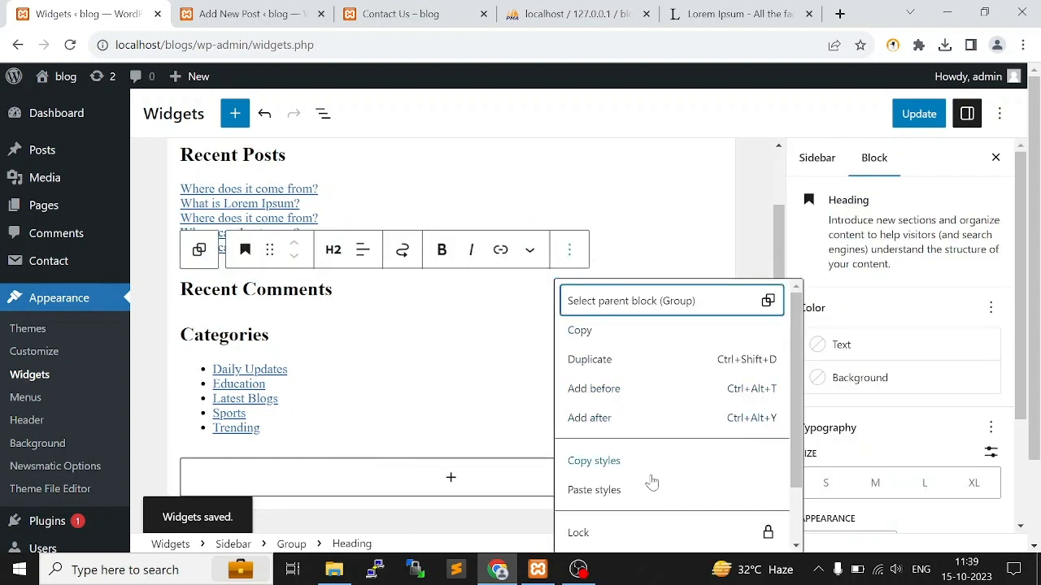
pyautogui.scroll(-2, 646, 484)
pyautogui.click(613, 532)
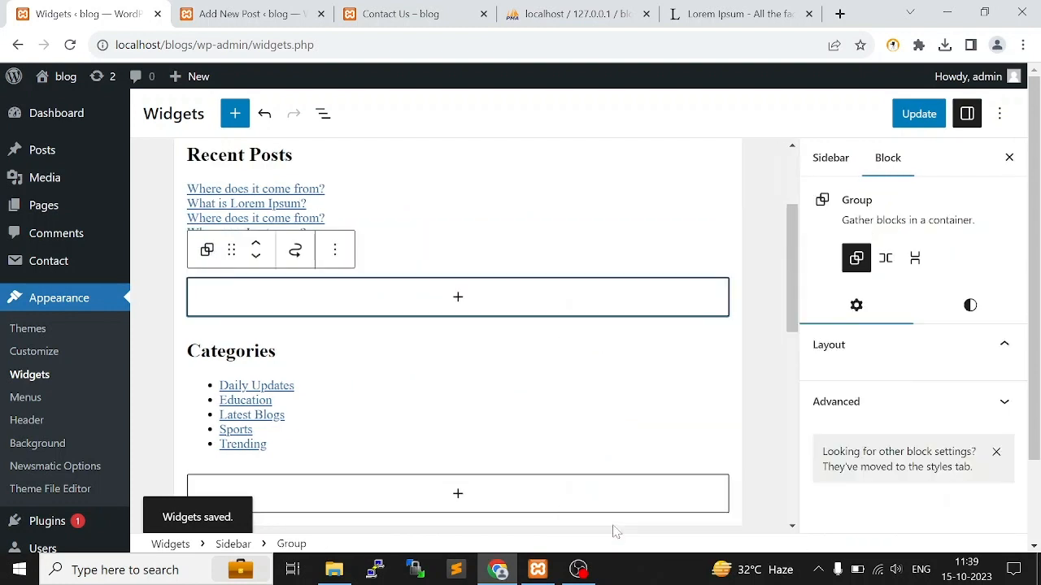
pyautogui.click(496, 244)
pyautogui.click(919, 114)
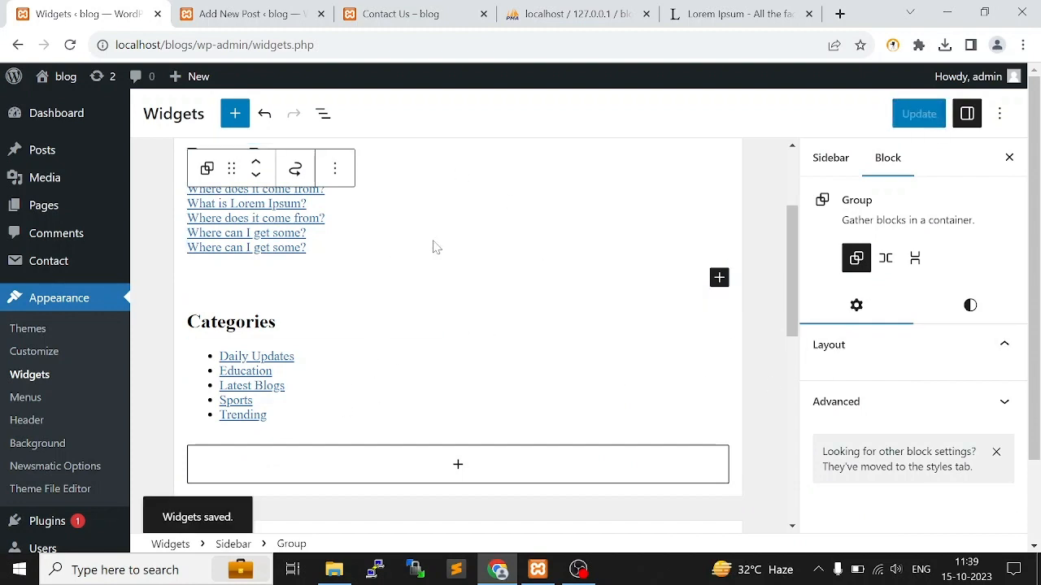
# Close the post editor tab and reload the live Contact Us page to check its sidebar widgets
pyautogui.click(248, 14)
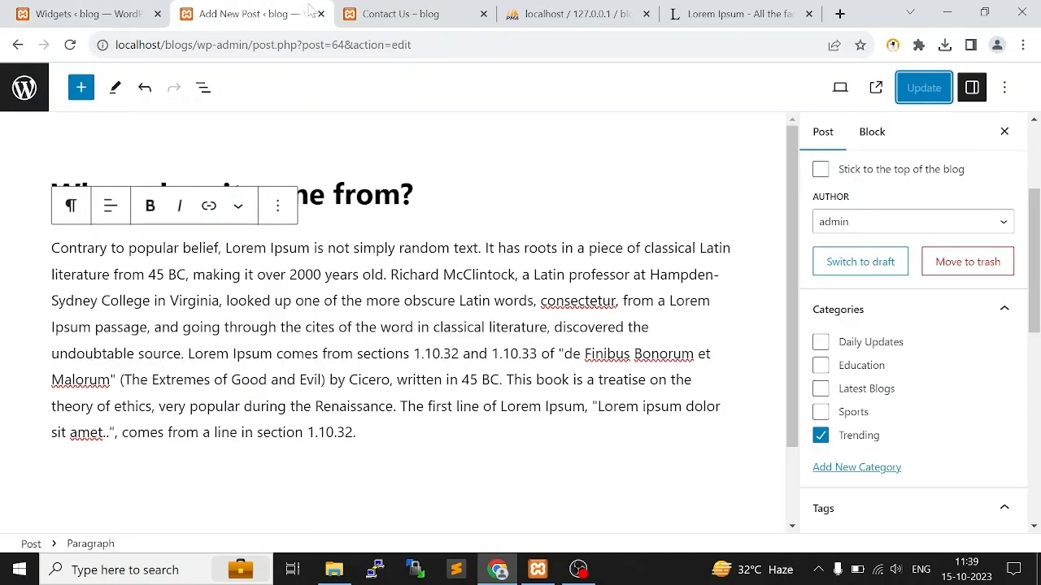
pyautogui.click(374, 13)
pyautogui.click(322, 14)
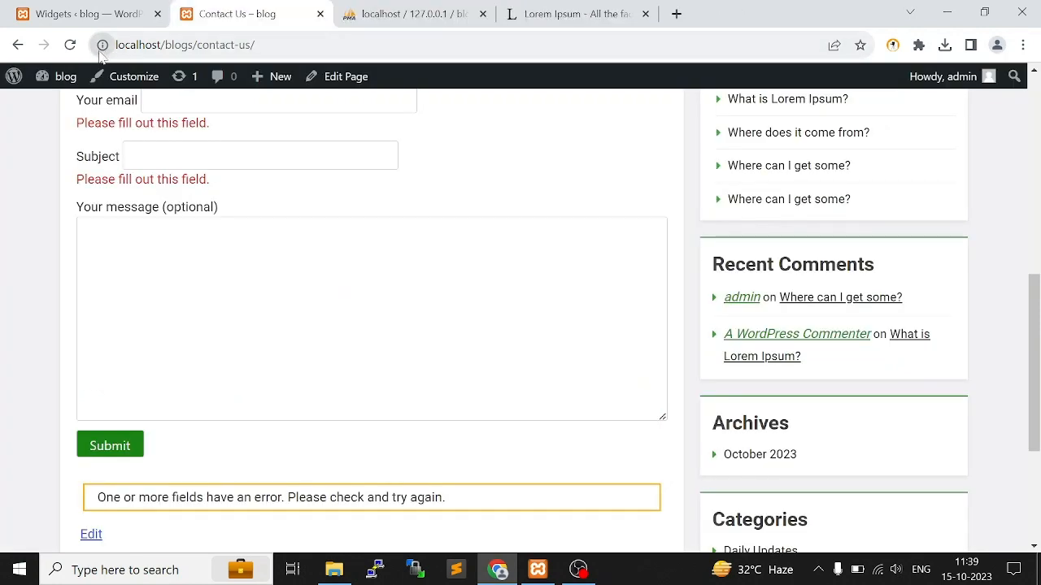
pyautogui.click(70, 45)
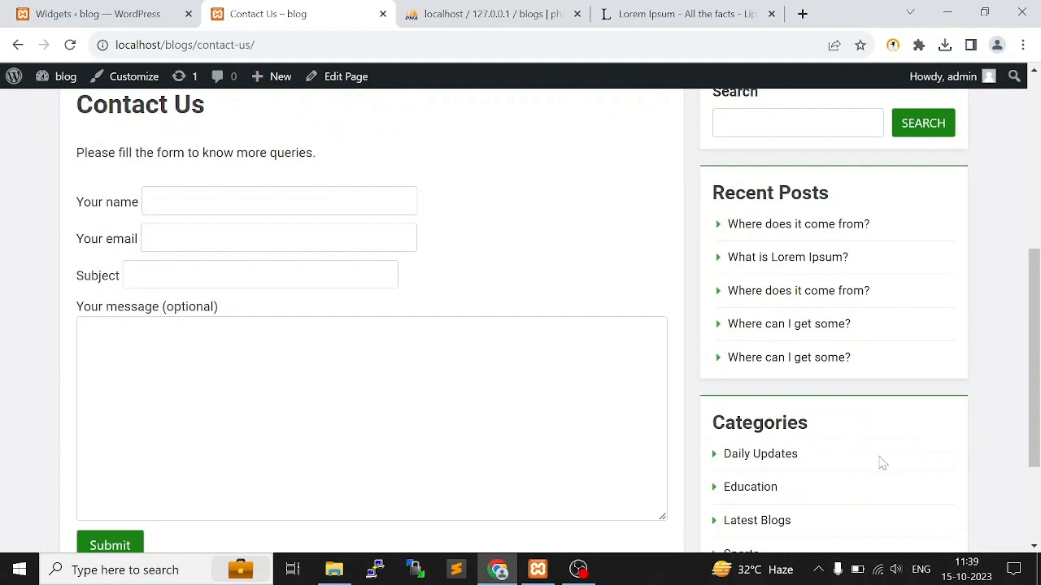
pyautogui.scroll(-2, 813, 447)
pyautogui.scroll(4, 756, 416)
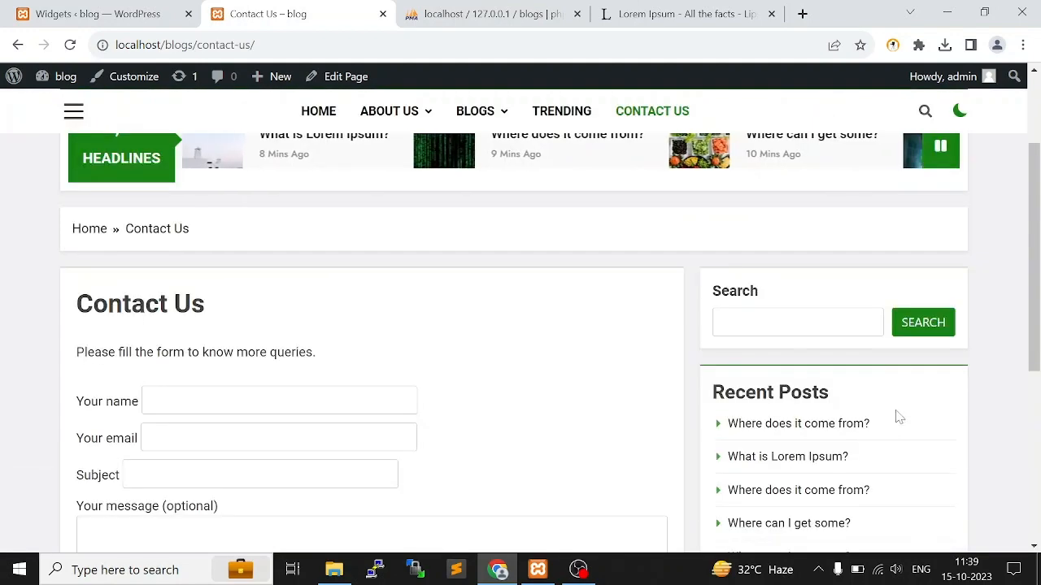
pyautogui.scroll(-1, 861, 366)
pyautogui.scroll(-2, 734, 230)
pyautogui.scroll(4, 488, 204)
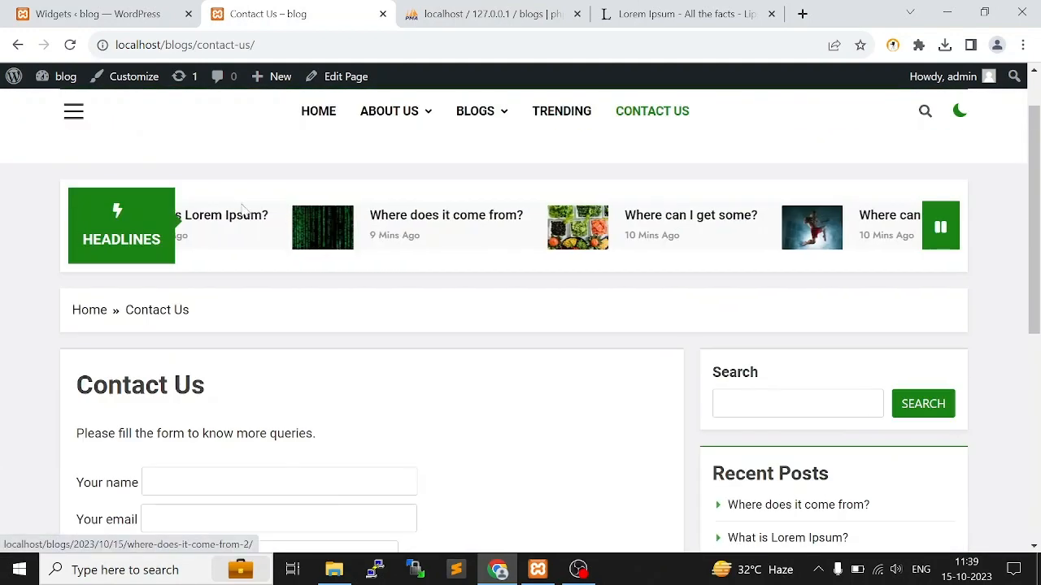
# Open the live blog's home page and examine its headlines ticker and top header bar
pyautogui.moveTo(350, 132)
pyautogui.click(321, 113)
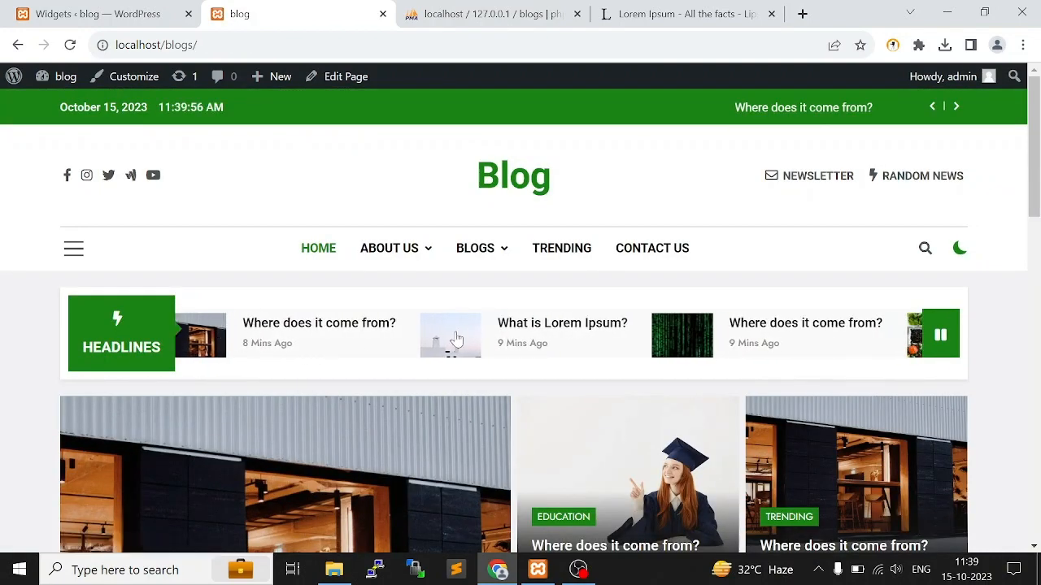
pyautogui.click(948, 348)
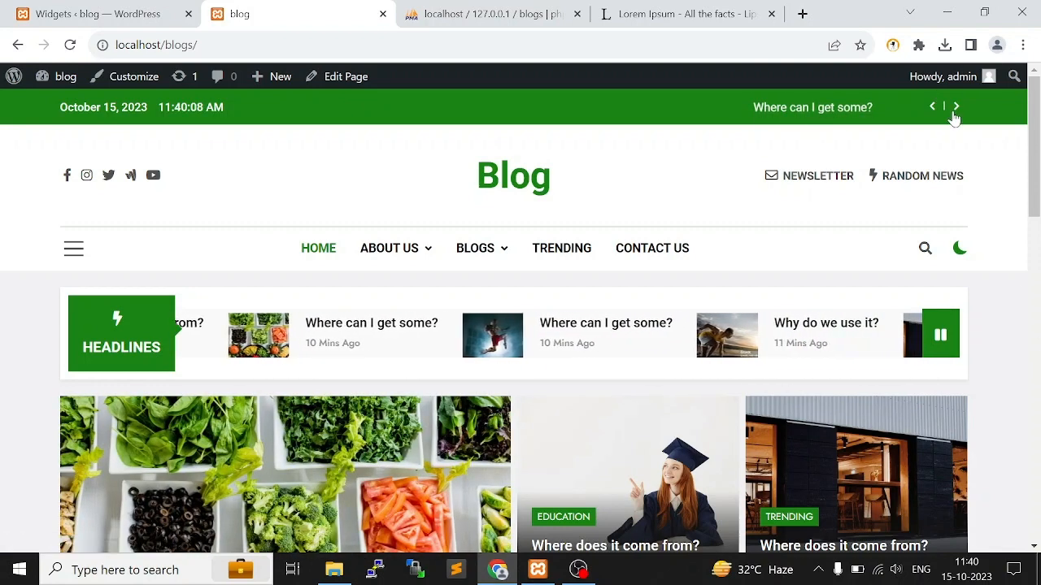
# Open the admin site's Menus page and create a new menu named "top menu"
pyautogui.click(146, 11)
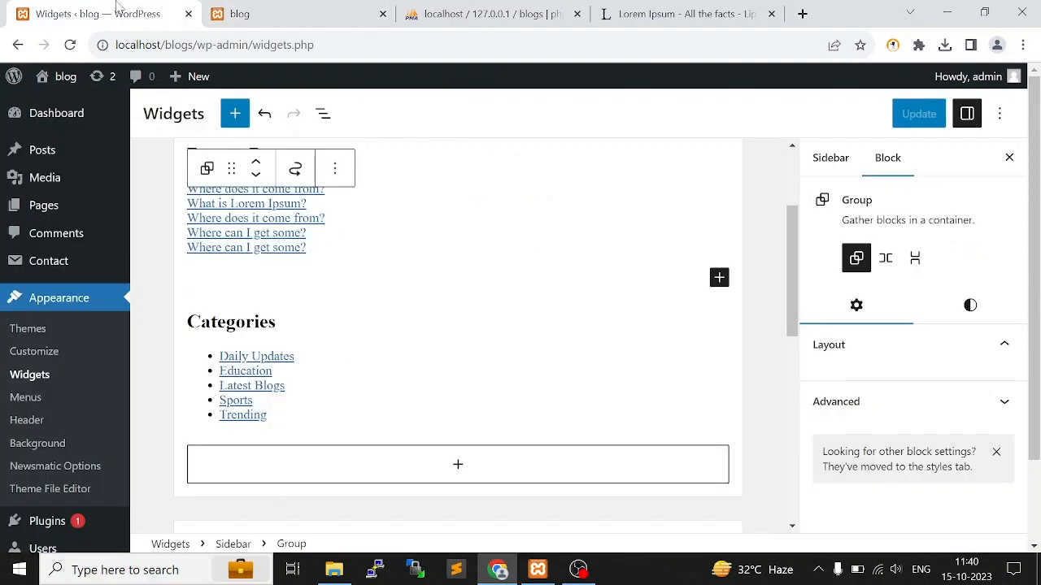
pyautogui.click(25, 400)
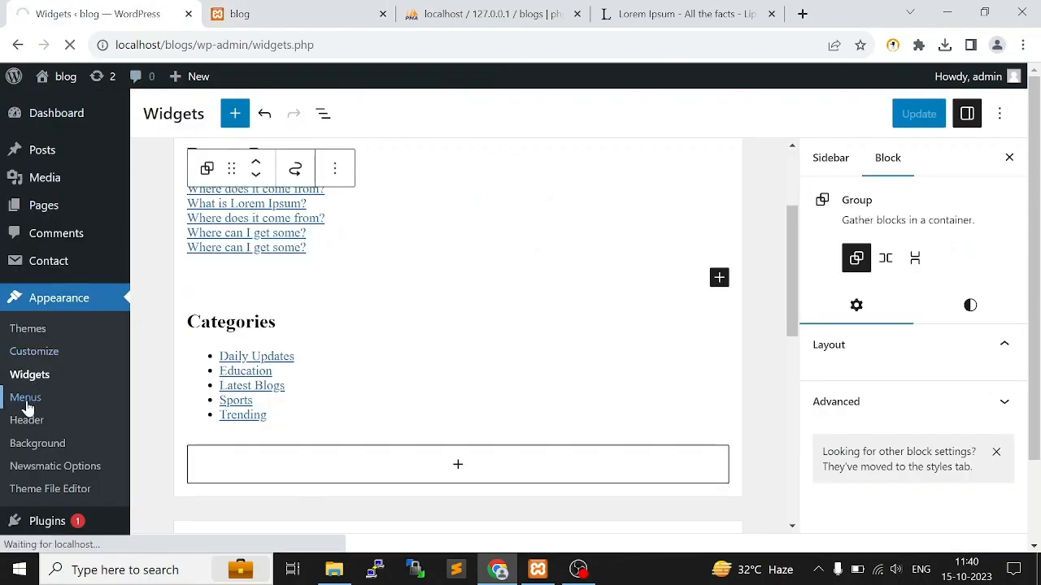
pyautogui.scroll(-5, 558, 395)
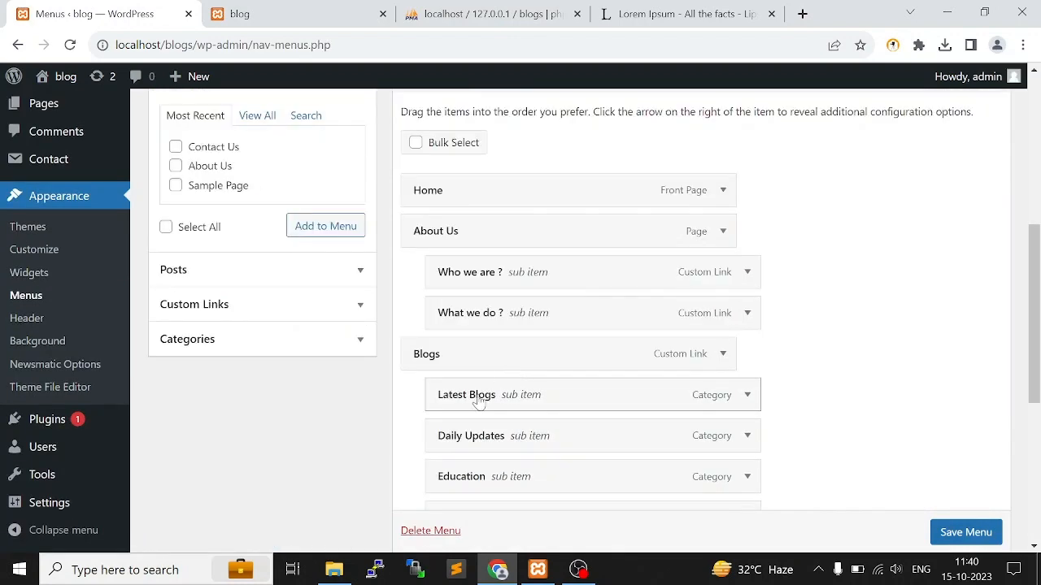
pyautogui.scroll(2, 376, 236)
pyautogui.scroll(-6, 521, 358)
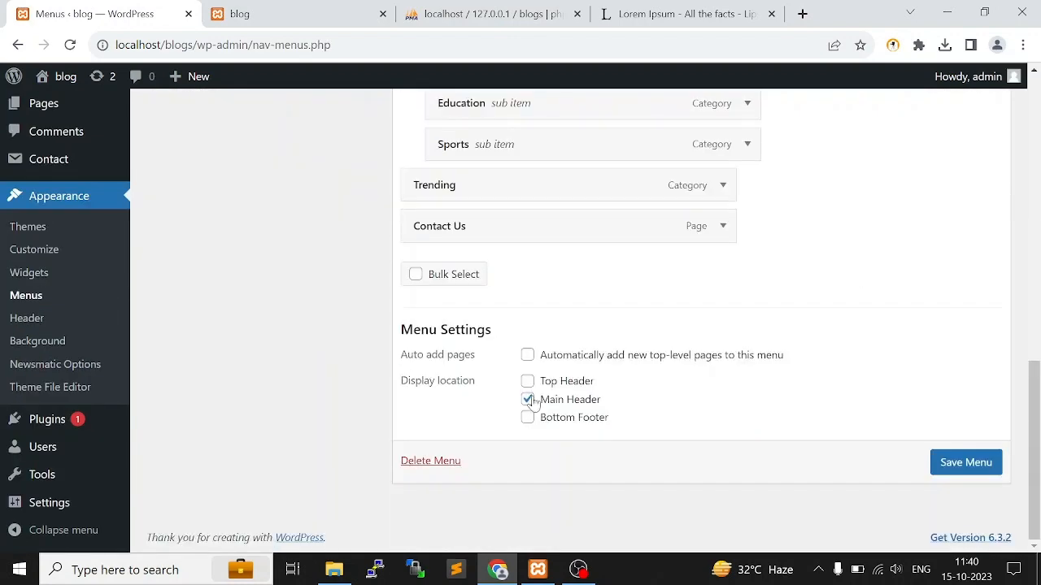
pyautogui.scroll(7, 532, 404)
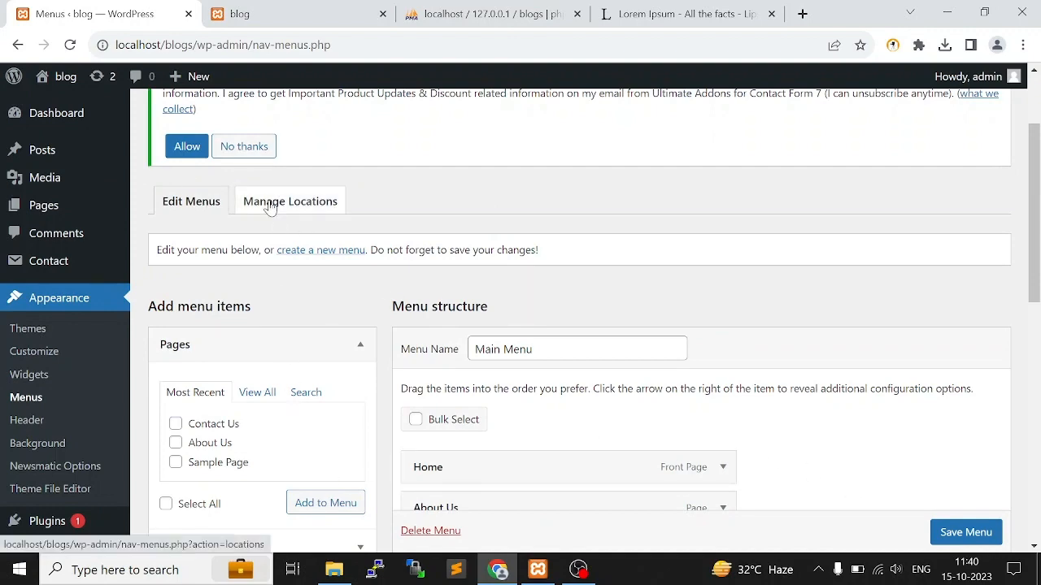
pyautogui.click(320, 251)
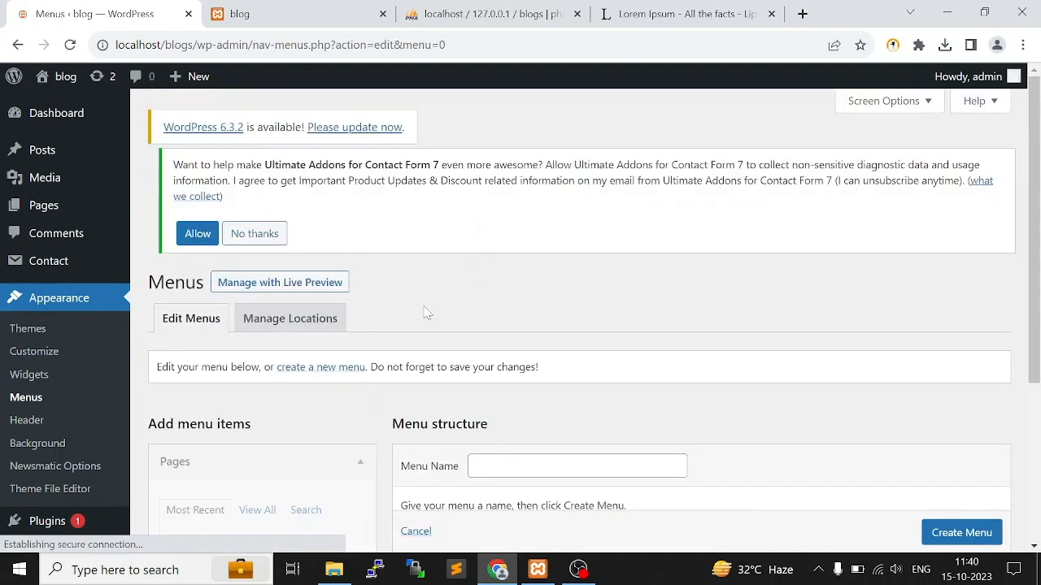
pyautogui.scroll(-2, 612, 431)
pyautogui.click(550, 314)
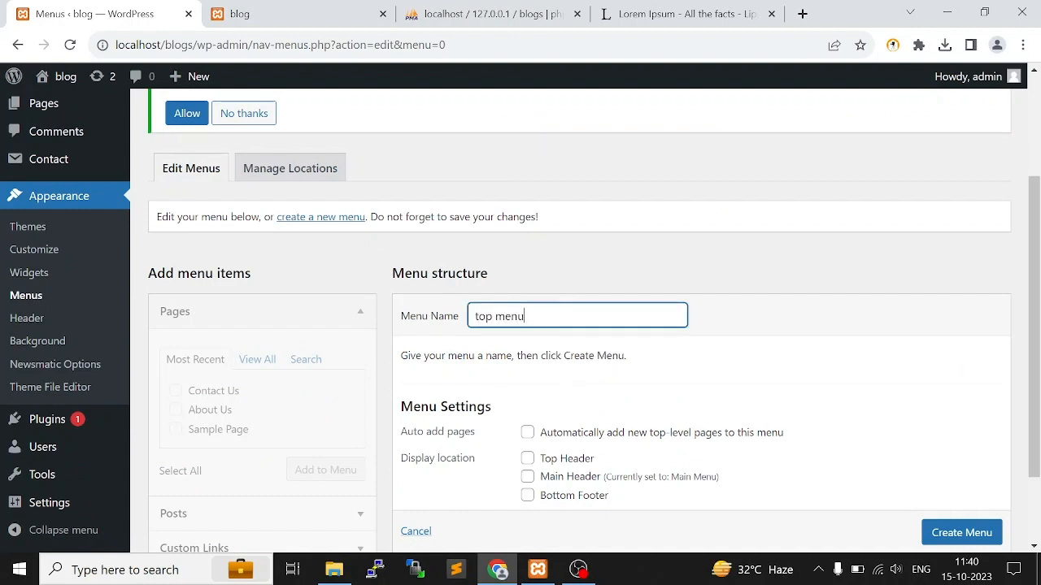
pyautogui.write('top menu')
pyautogui.scroll(-2, 732, 406)
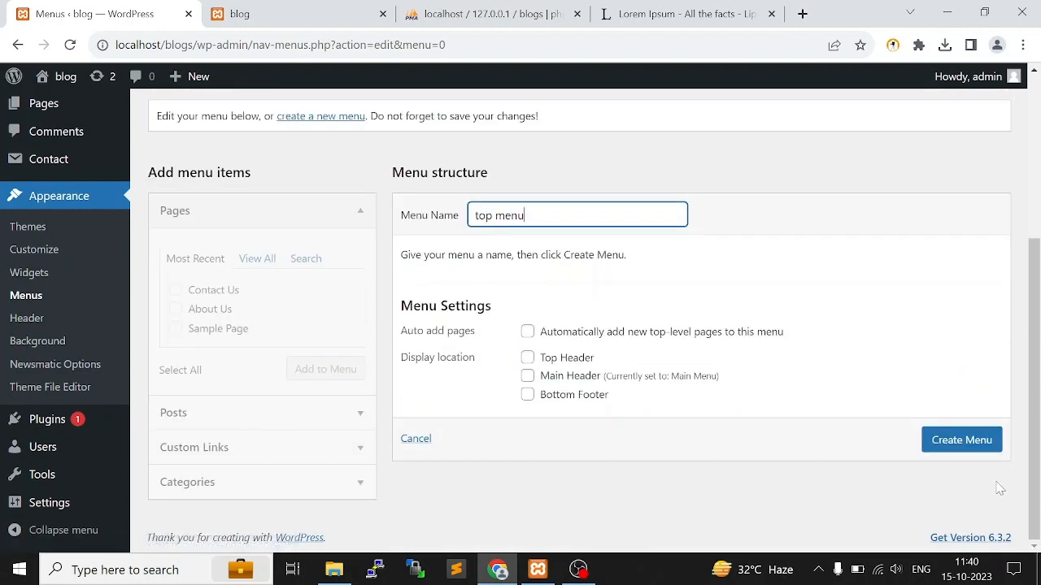
pyautogui.click(992, 449)
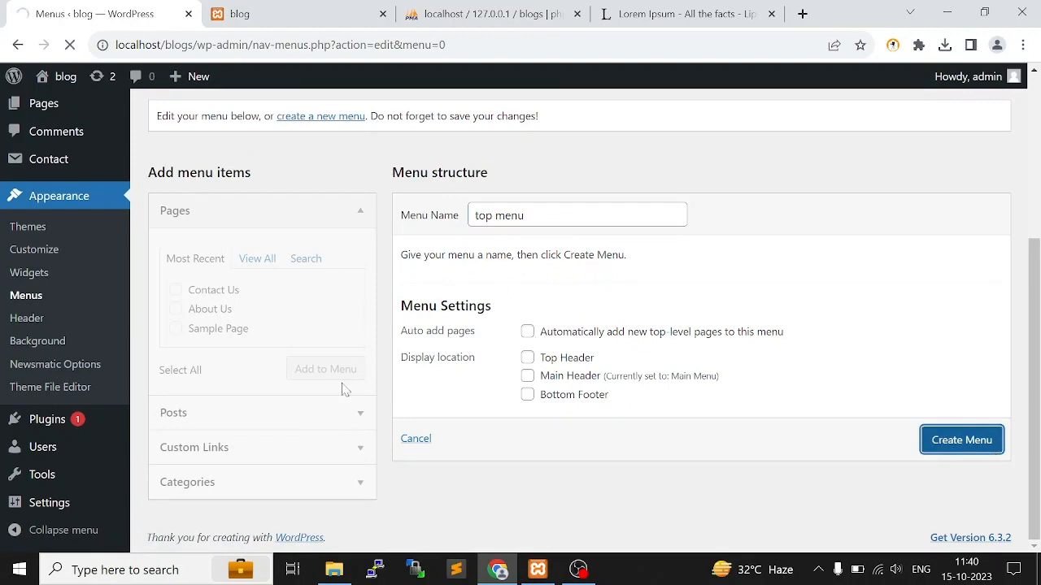
# Add the Contact Us and About Us pages to the top menu, assign it to the Top Header location and save
pyautogui.scroll(-3, 216, 395)
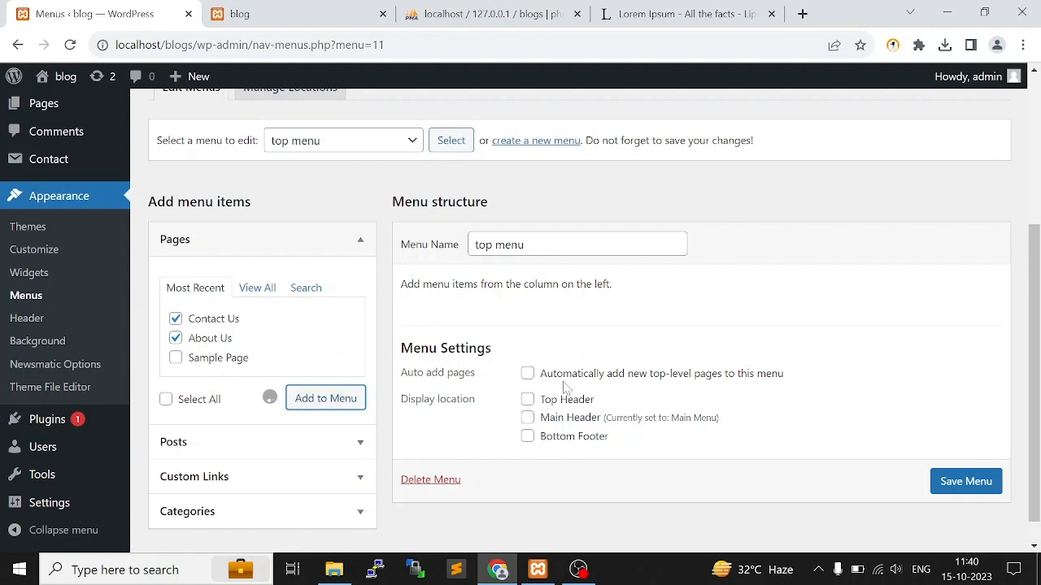
pyautogui.scroll(-2, 516, 382)
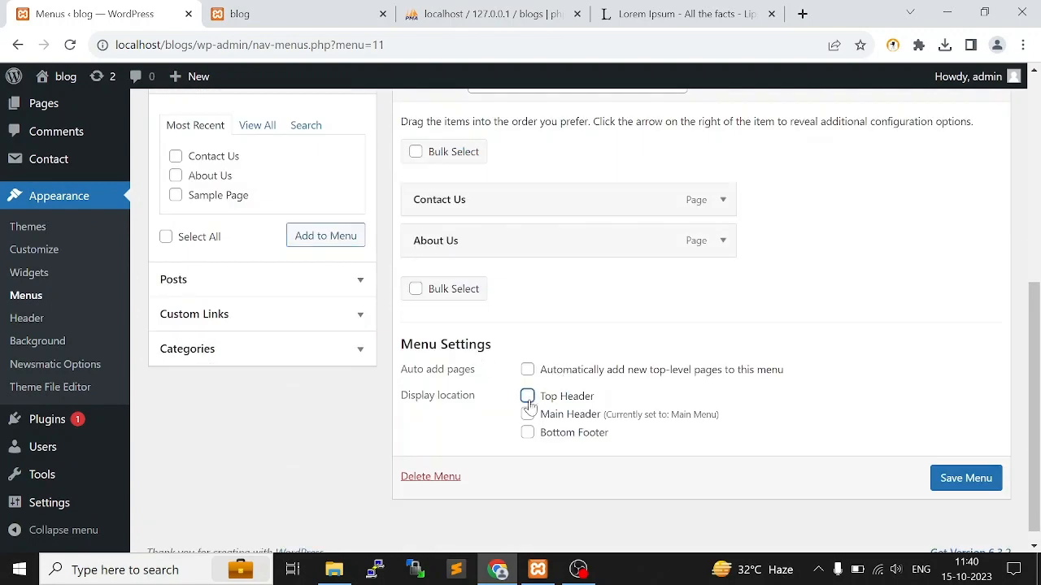
pyautogui.click(943, 483)
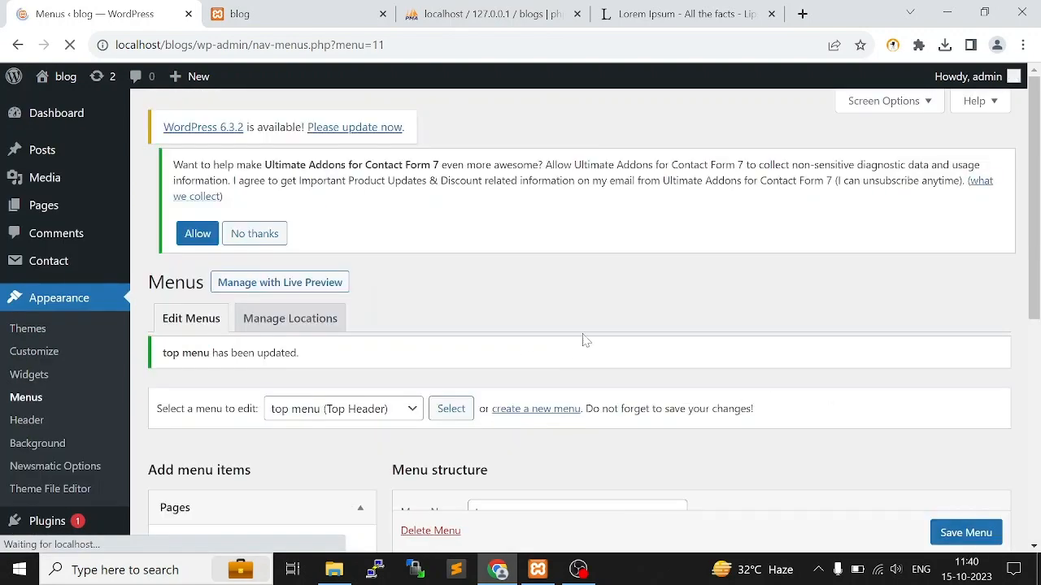
# Check the top bar on the live home page and open the Top Header settings in the theme customizer
pyautogui.click(308, 8)
pyautogui.click(491, 180)
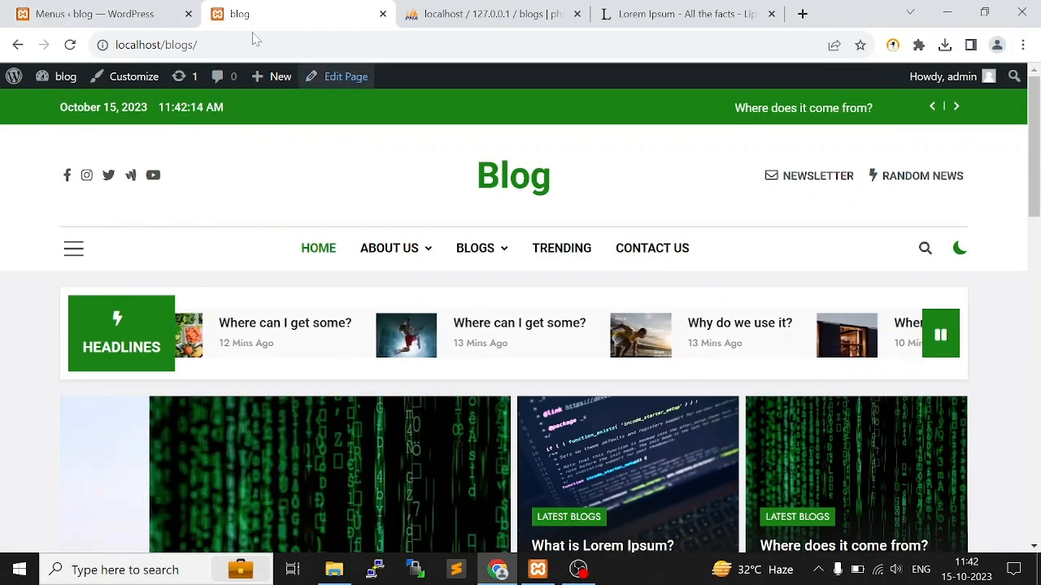
pyautogui.click(156, 7)
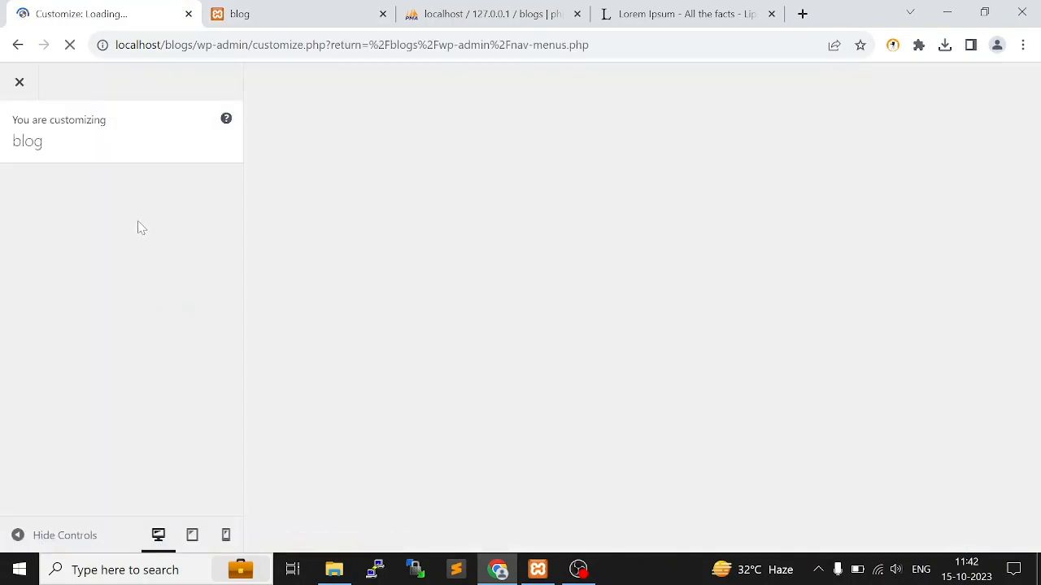
pyautogui.scroll(-3, 81, 301)
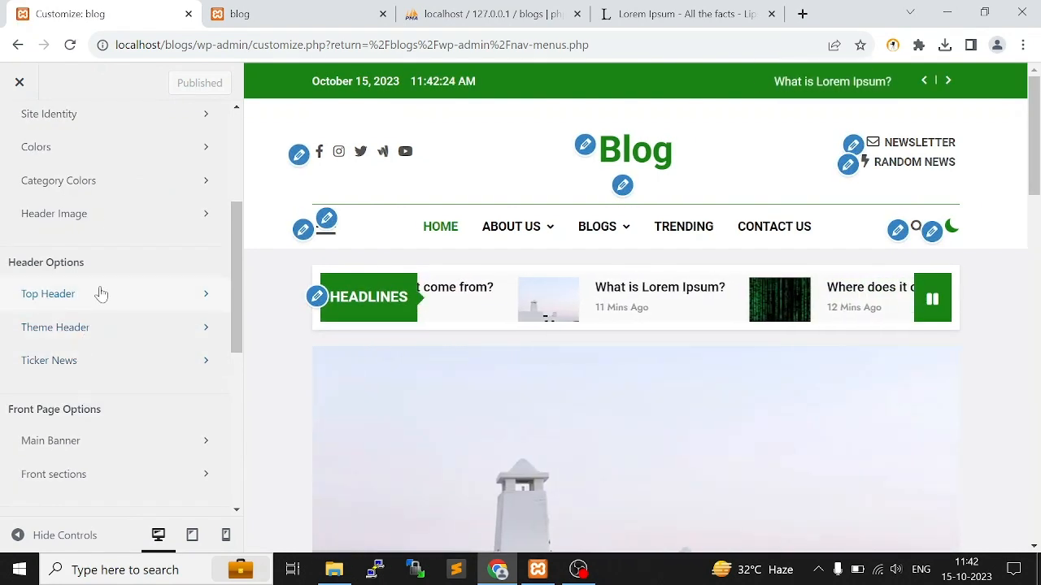
pyautogui.click(101, 294)
pyautogui.scroll(-1, 106, 293)
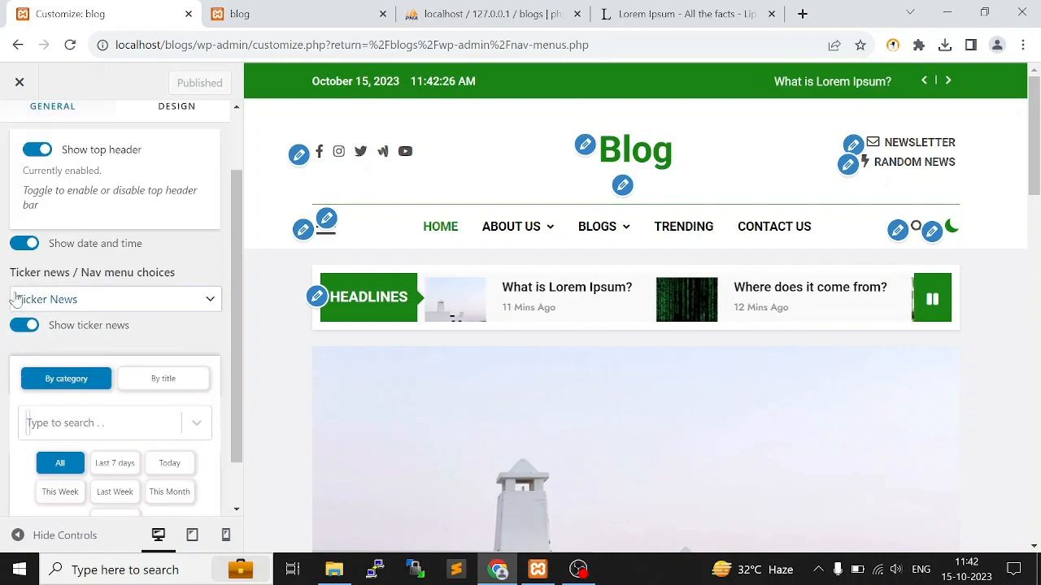
# Set the top header's Ticker news / Nav menu choice to Nav Menu and publish the change
pyautogui.moveTo(14, 299); pyautogui.dragTo(46, 281)
pyautogui.click(139, 281)
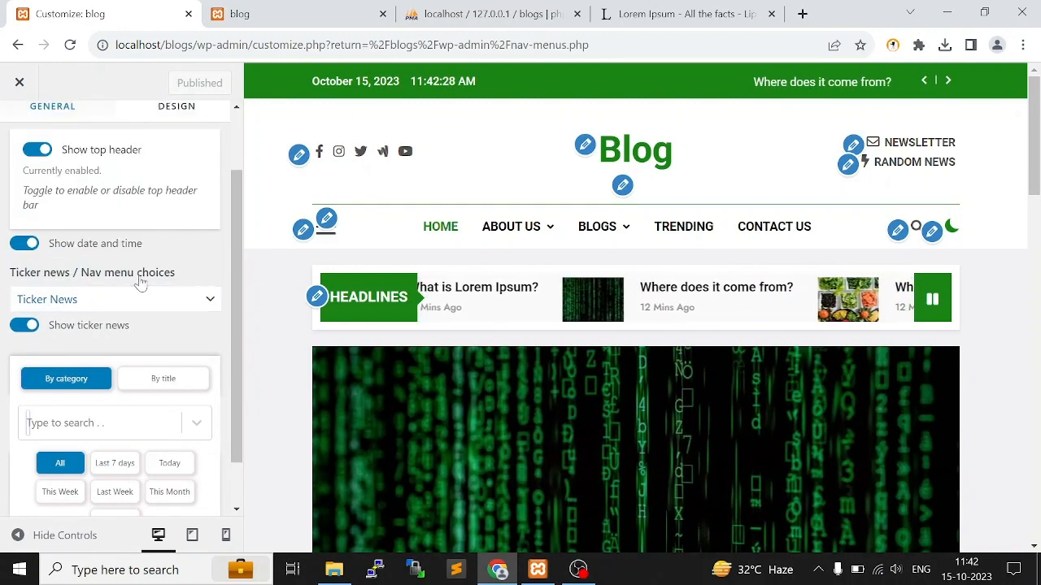
pyautogui.click(186, 297)
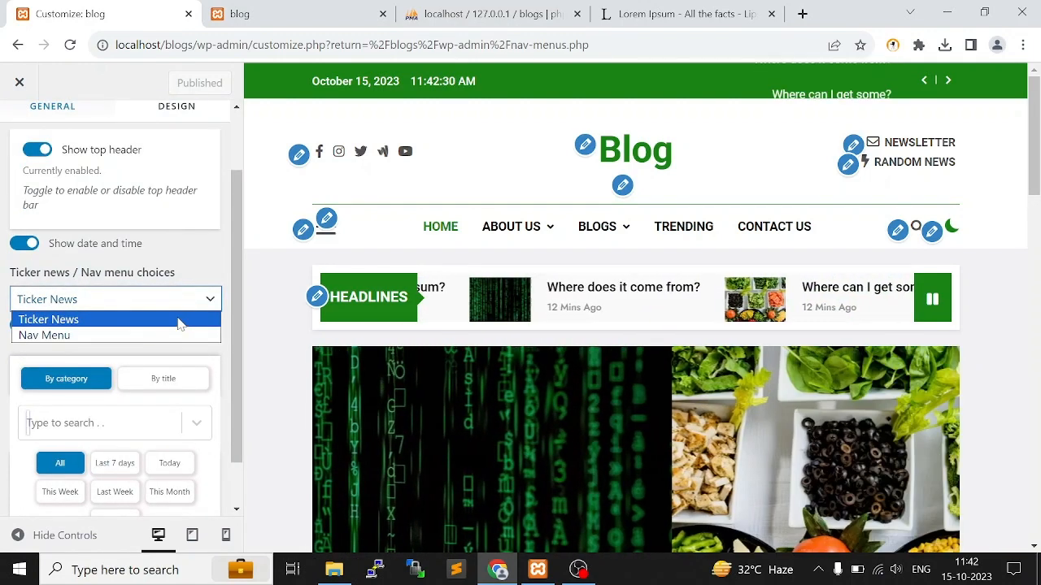
pyautogui.click(118, 340)
pyautogui.scroll(-1, 132, 304)
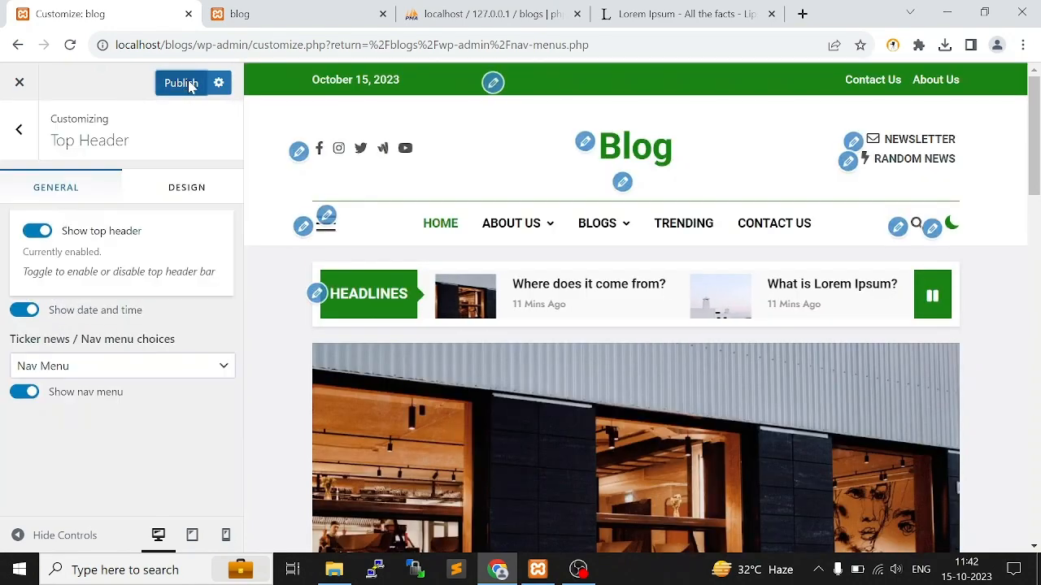
pyautogui.click(188, 83)
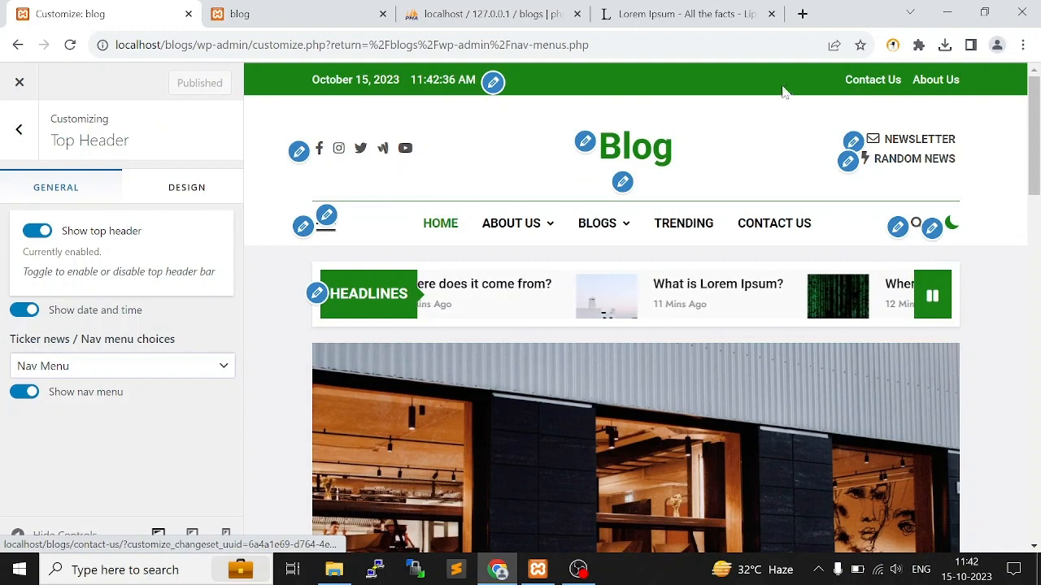
pyautogui.click(110, 369)
# Reload the live home page and check the top bar's menu links and date
pyautogui.click(244, 14)
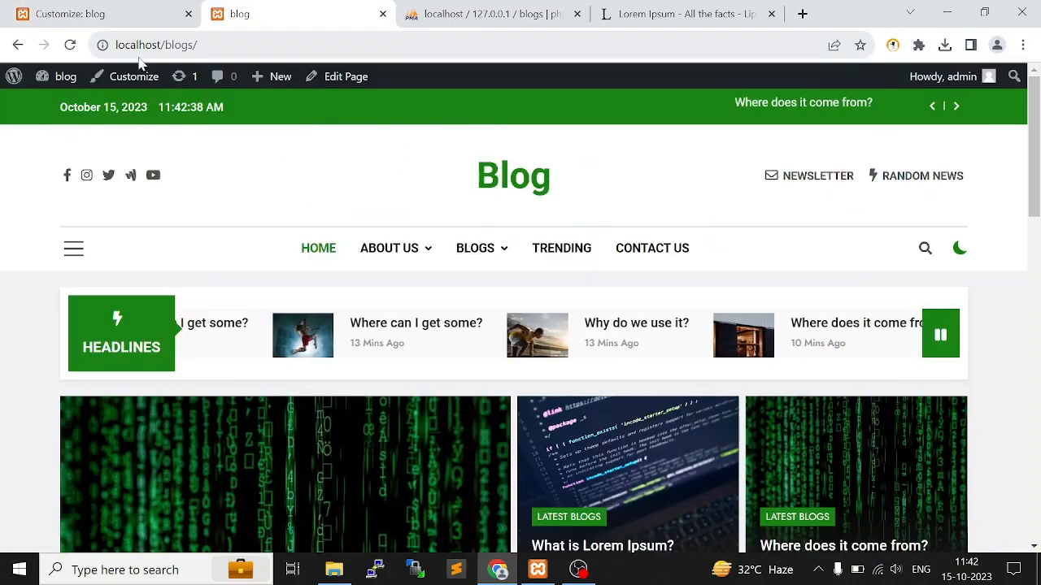
pyautogui.click(71, 46)
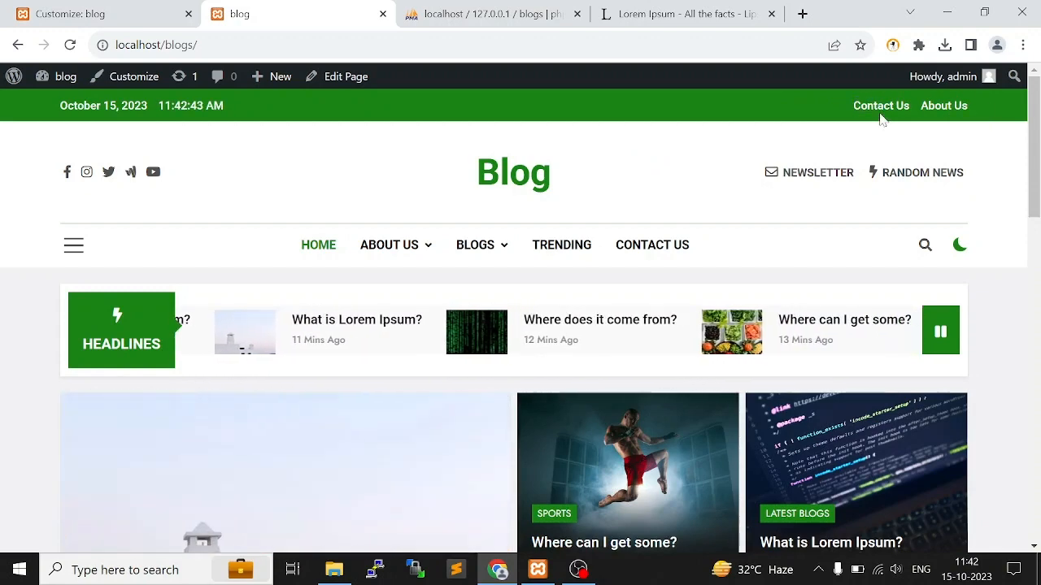
pyautogui.moveTo(40, 98); pyautogui.dragTo(264, 98)
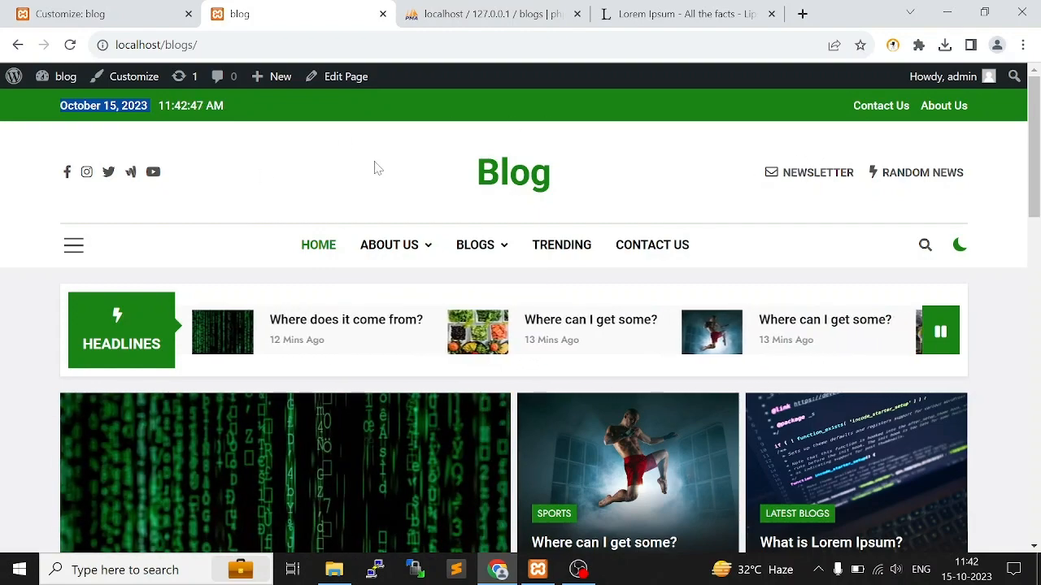
# Examine the footer copyright line on the live home page
pyautogui.scroll(-10, 412, 198)
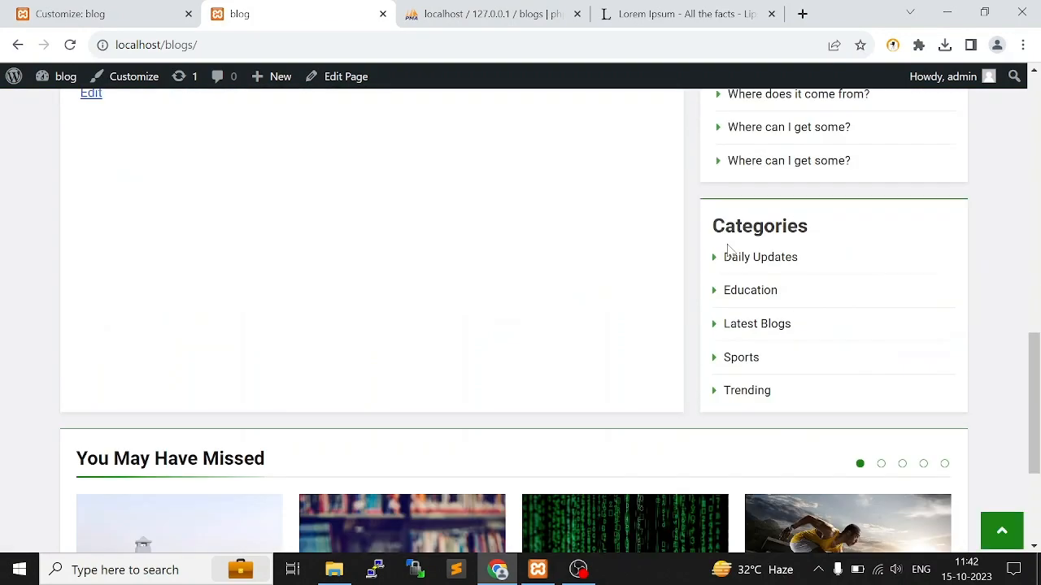
pyautogui.scroll(-3, 729, 251)
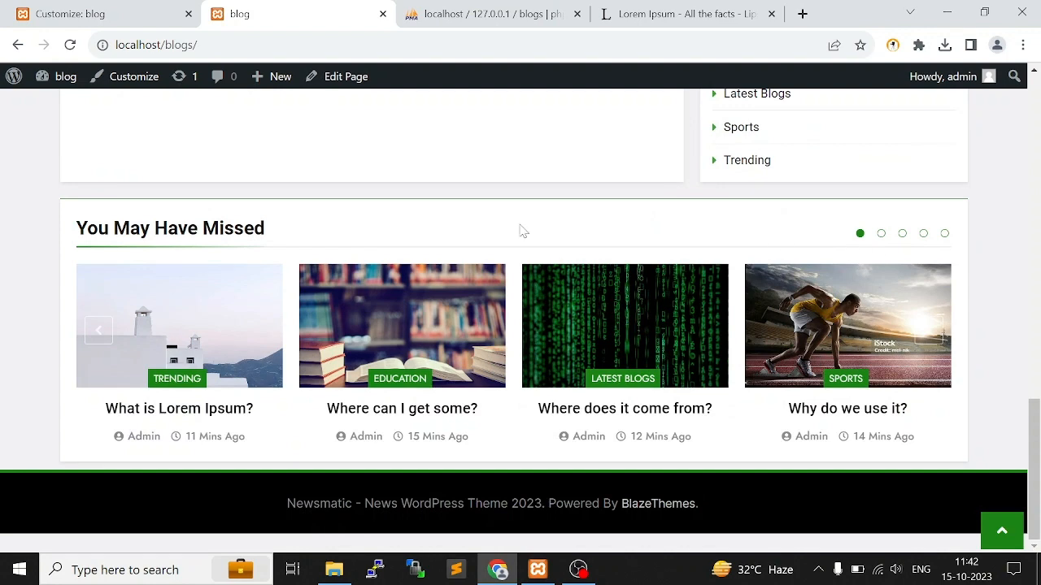
pyautogui.moveTo(286, 503); pyautogui.dragTo(722, 497)
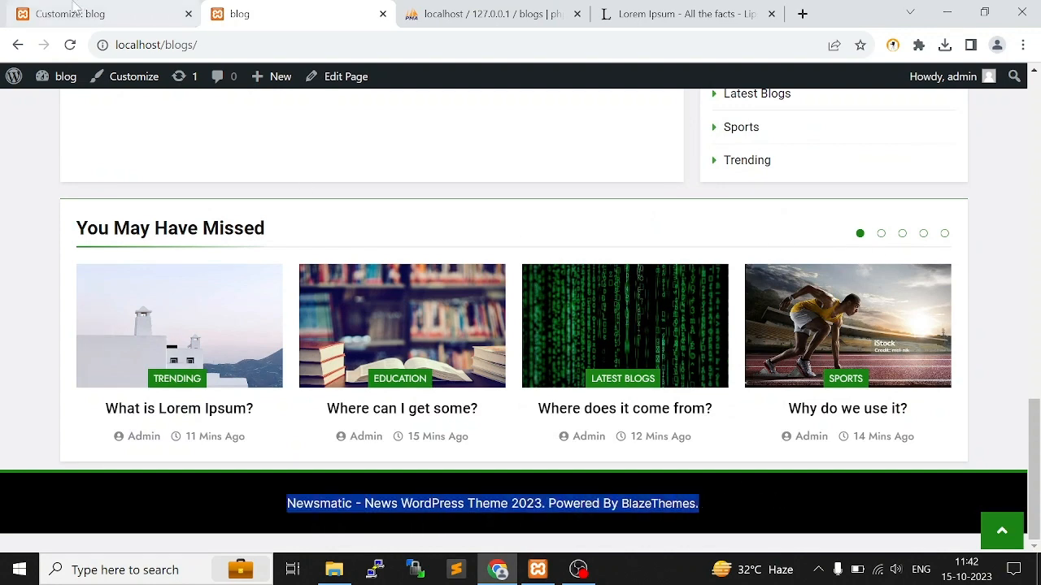
# Review the general and design options of the Theme Footer settings in the theme customizer
pyautogui.click(81, 14)
pyautogui.click(28, 144)
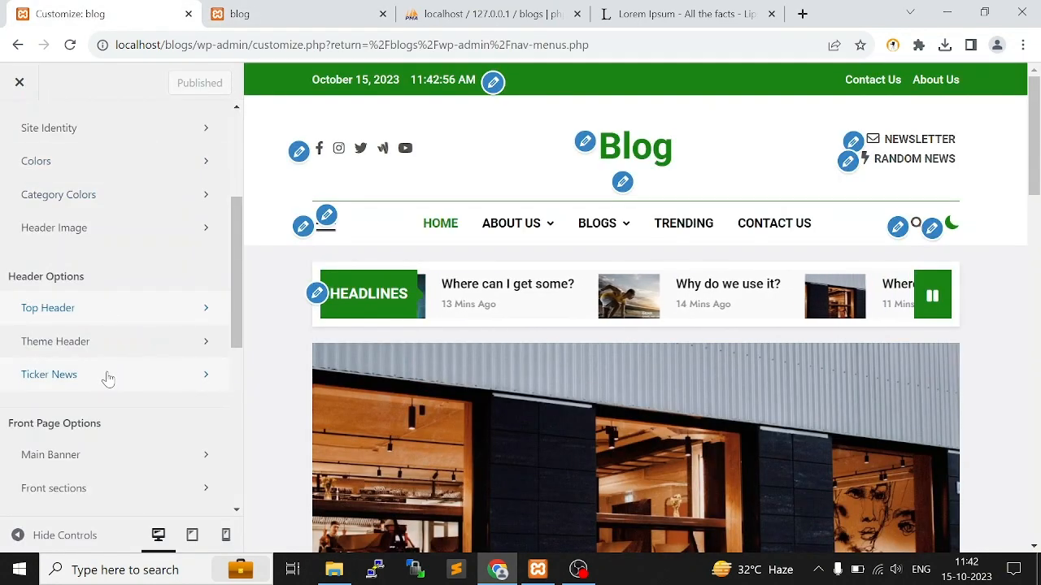
pyautogui.scroll(-3, 114, 224)
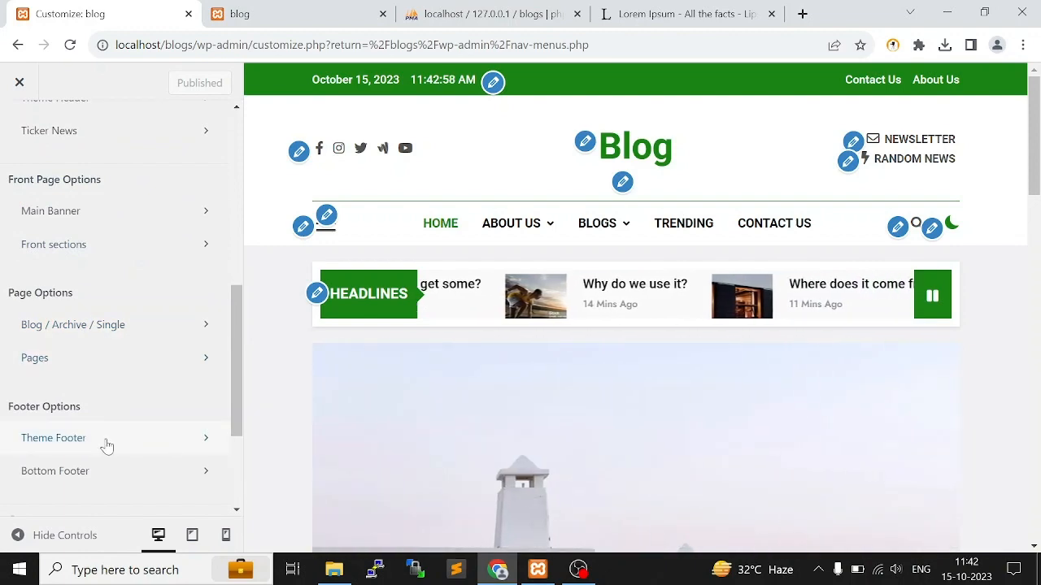
pyautogui.click(112, 438)
pyautogui.scroll(-1, 137, 236)
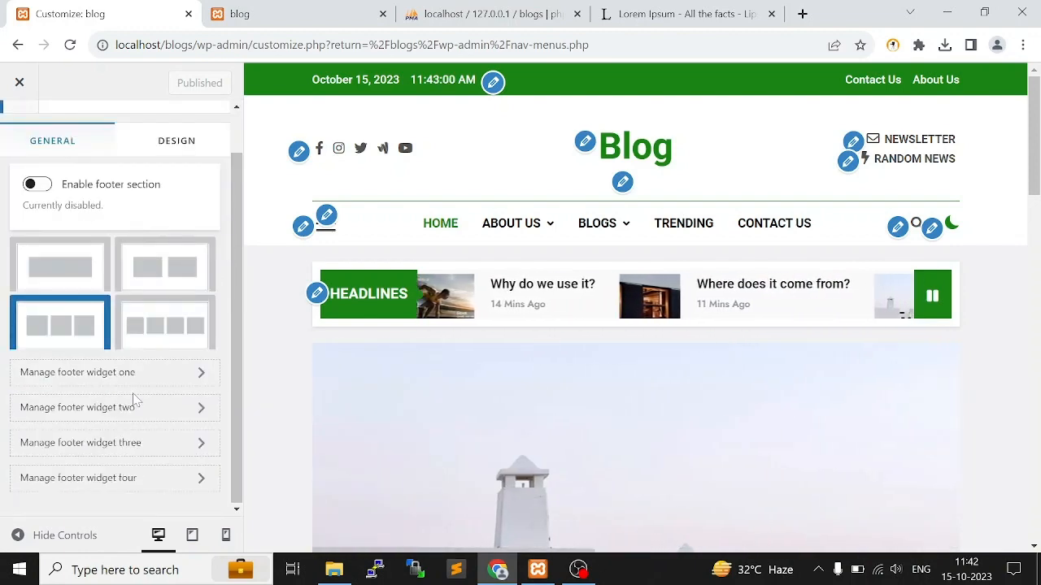
pyautogui.click(176, 140)
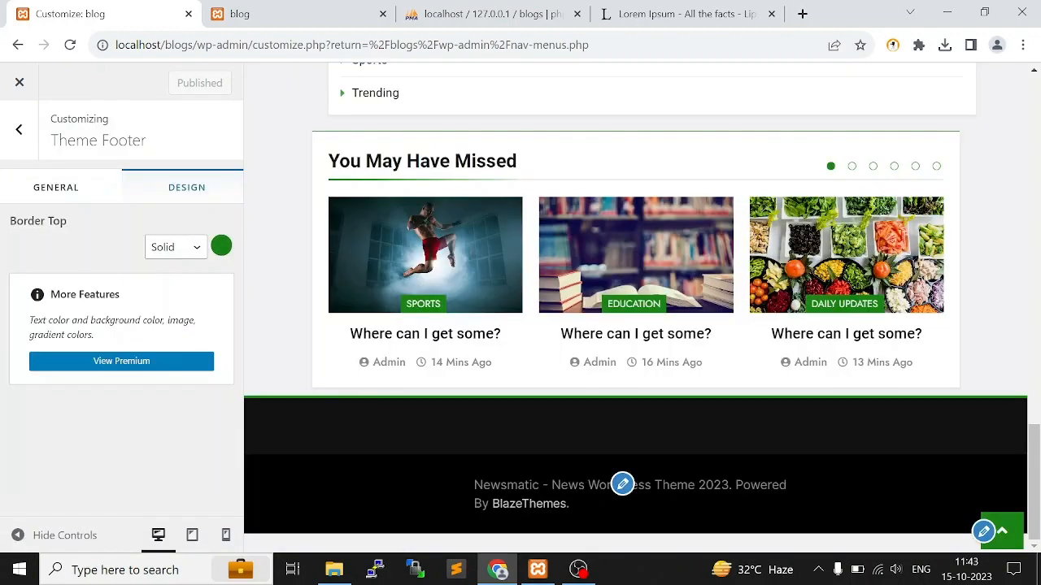
pyautogui.click(16, 132)
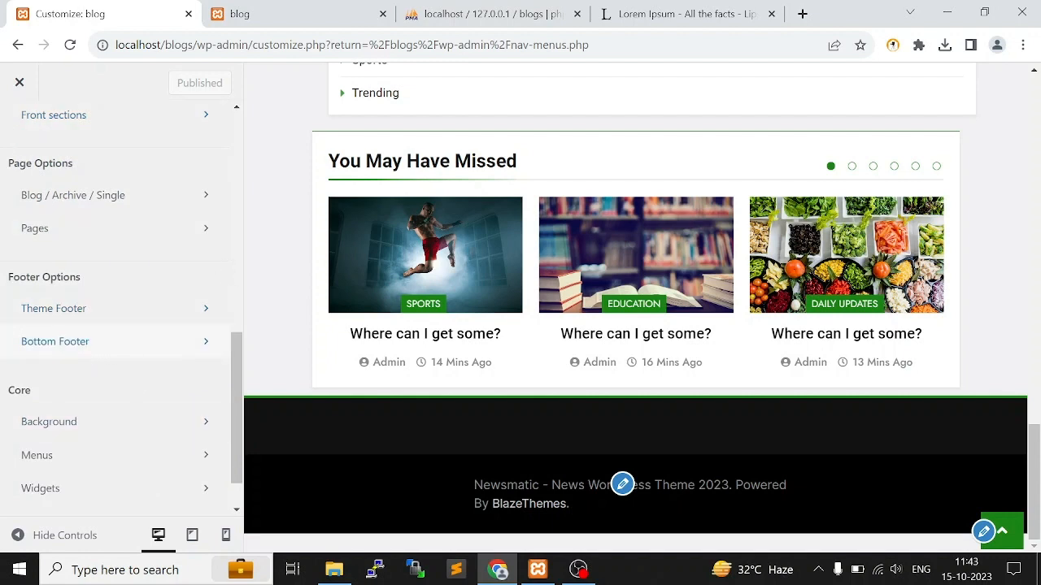
# Replace "Newsmatic" with "Blogging" in the Bottom Footer copyright text and publish the change
pyautogui.click(54, 341)
pyautogui.click(57, 341)
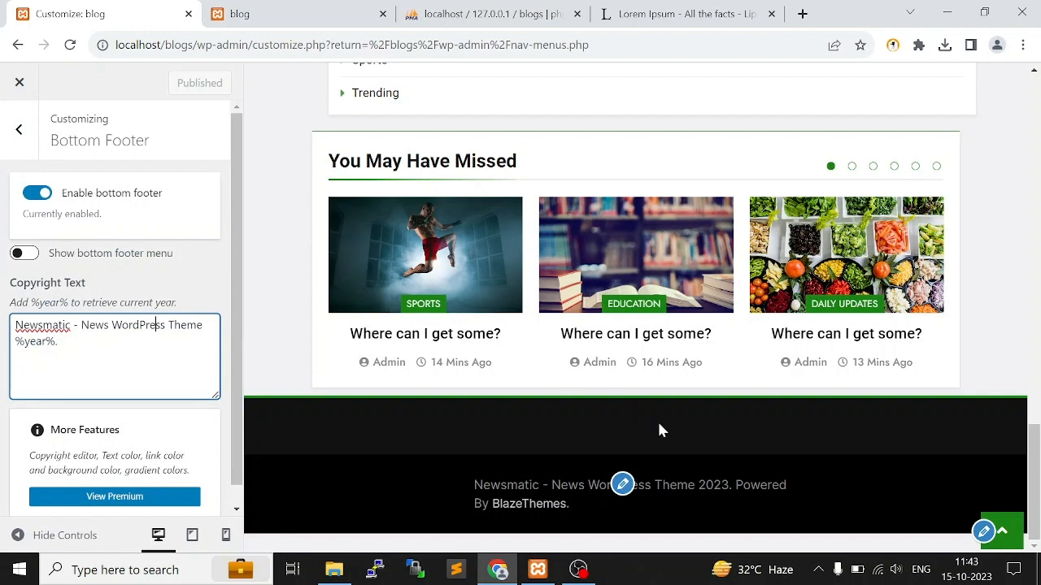
pyautogui.moveTo(471, 488); pyautogui.dragTo(858, 514)
pyautogui.click(901, 488)
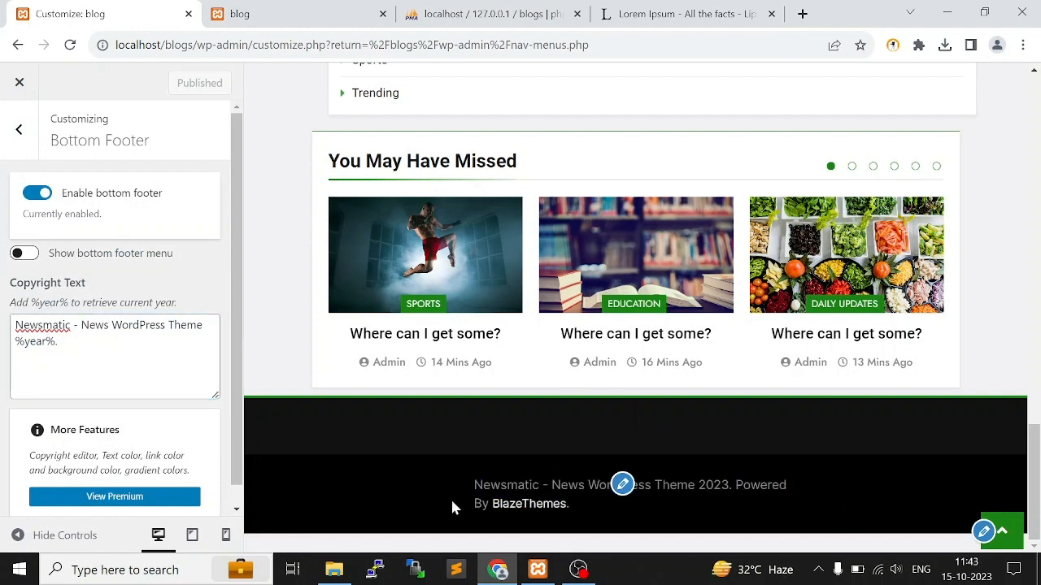
pyautogui.click(78, 325)
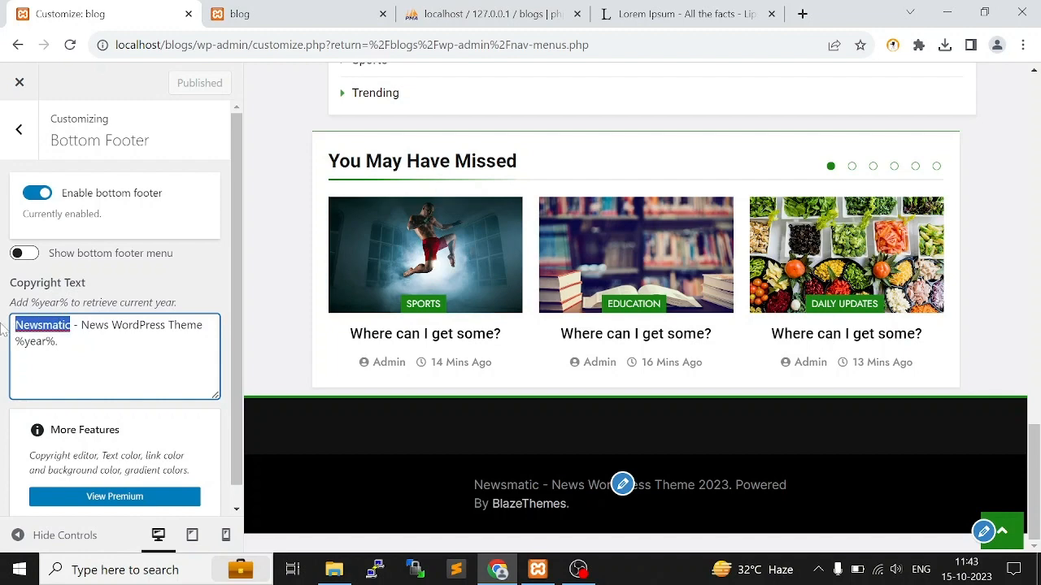
pyautogui.write('Bloggi')
pyautogui.write('ng')
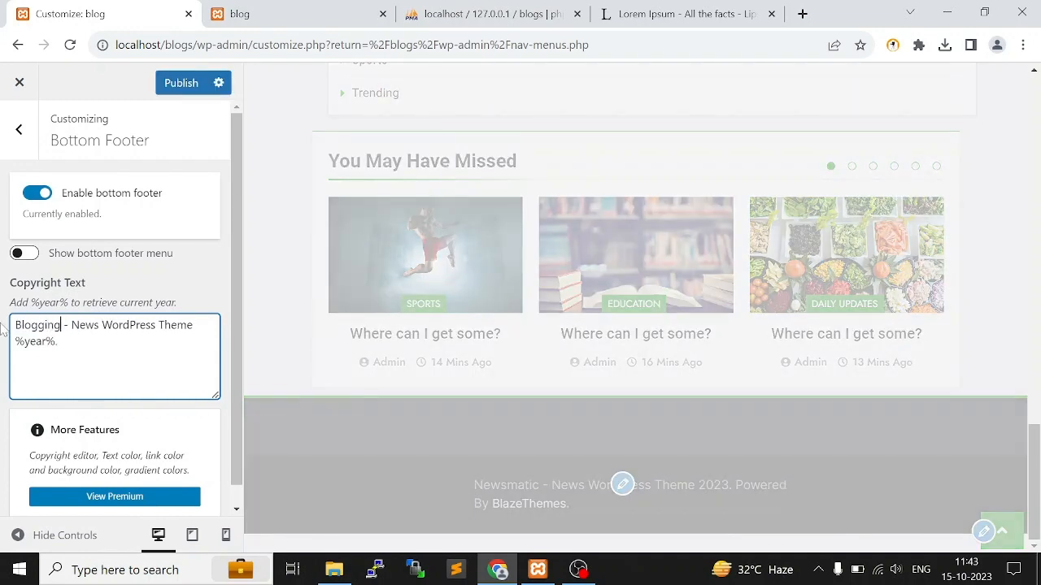
pyautogui.click(170, 85)
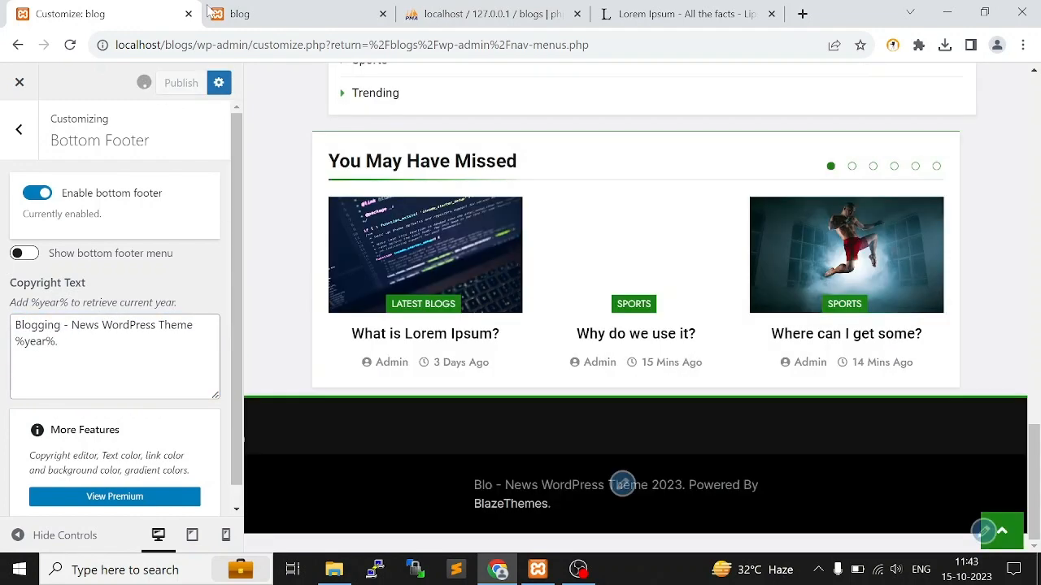
# Reload the live home page, check the footer's copyright and Powered By text, and switch to File Explorer
pyautogui.click(263, 8)
pyautogui.click(757, 492)
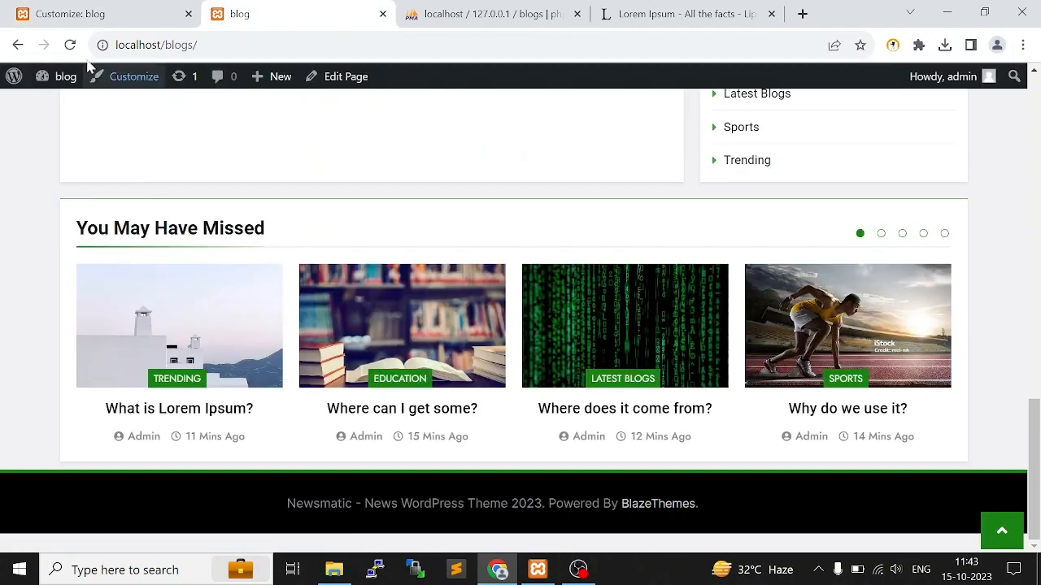
pyautogui.click(70, 45)
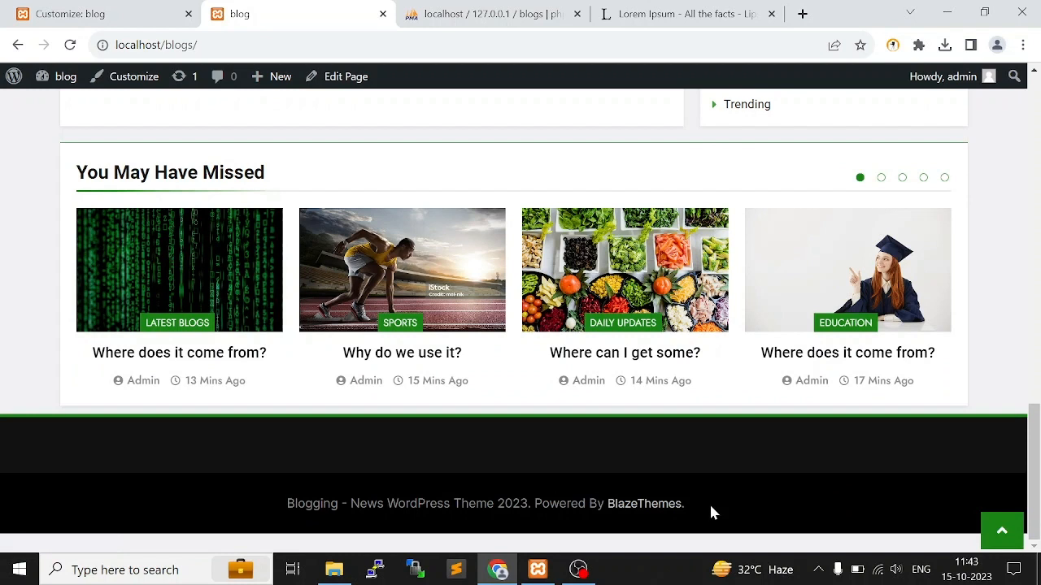
pyautogui.moveTo(709, 511); pyautogui.dragTo(542, 506)
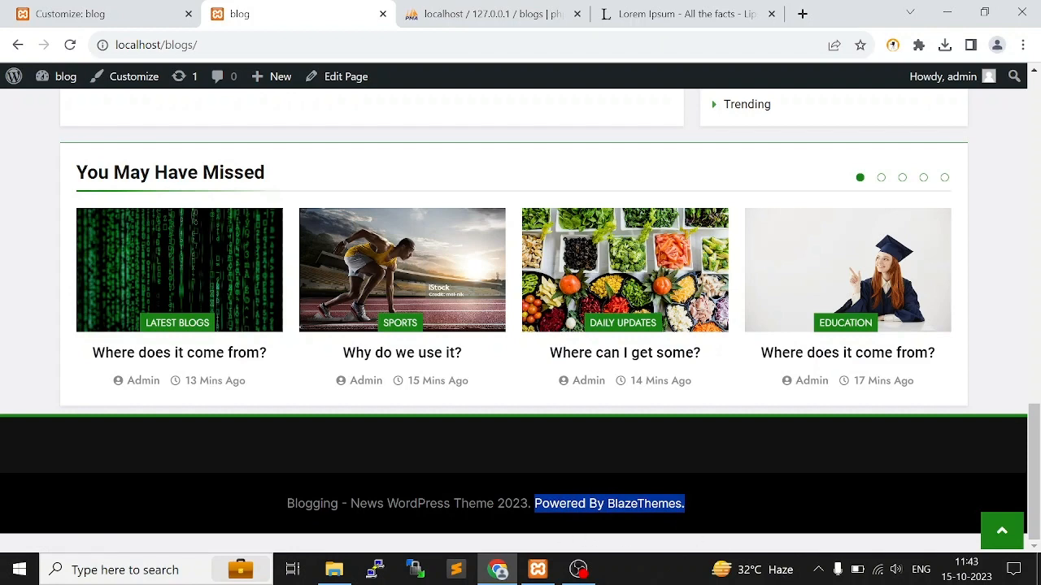
pyautogui.click(333, 573)
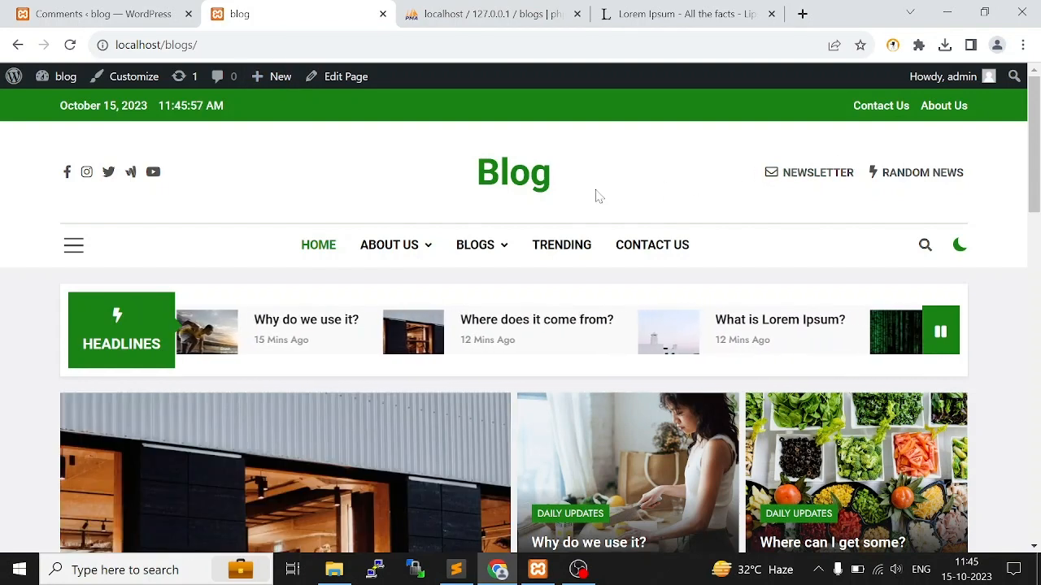
# Review the Comments and Contact Forms admin pages, the live home page and the available Appearance options
pyautogui.click(97, 14)
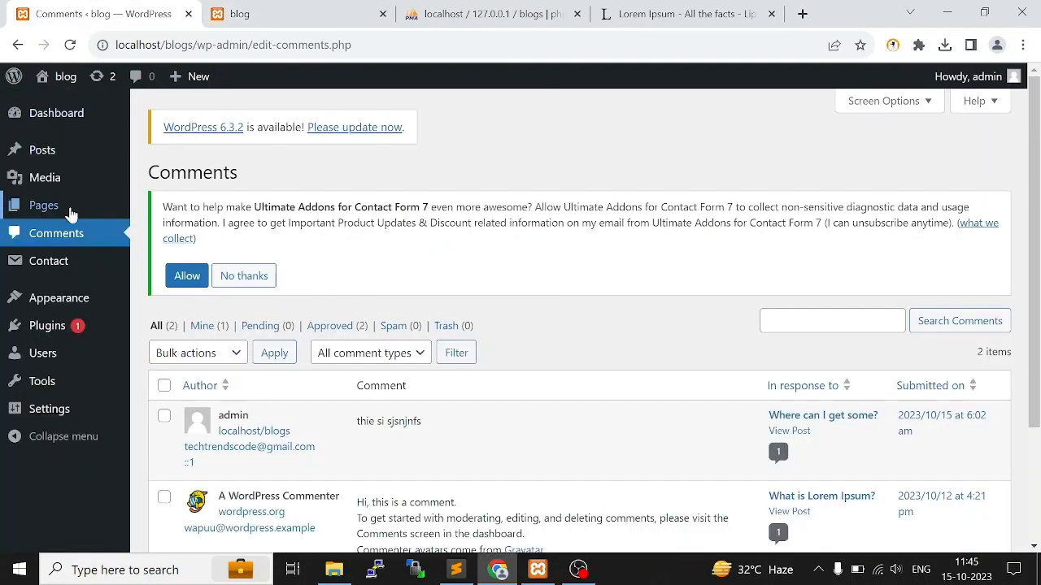
pyautogui.moveTo(64, 189)
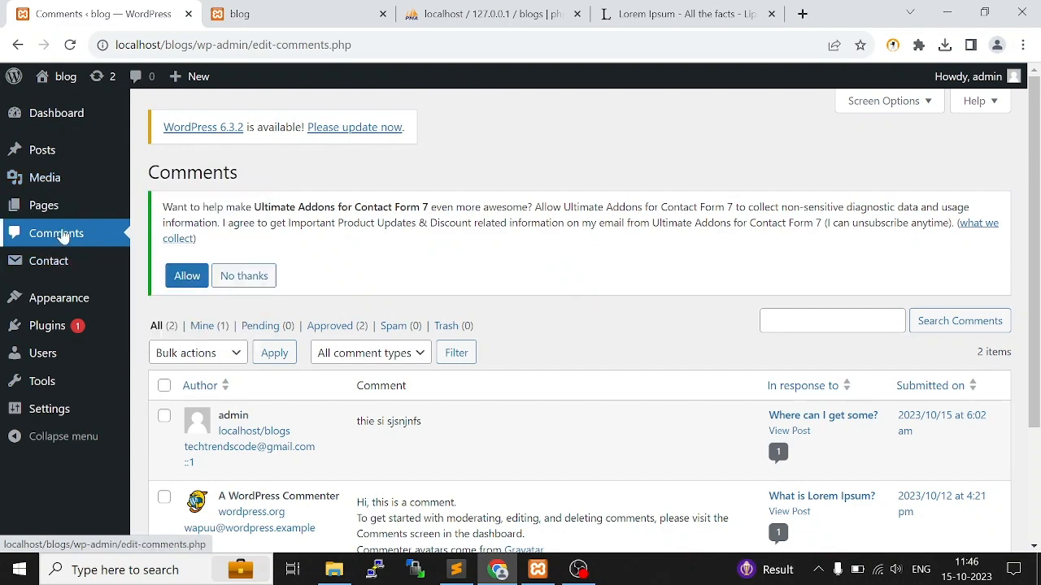
pyautogui.moveTo(70, 266)
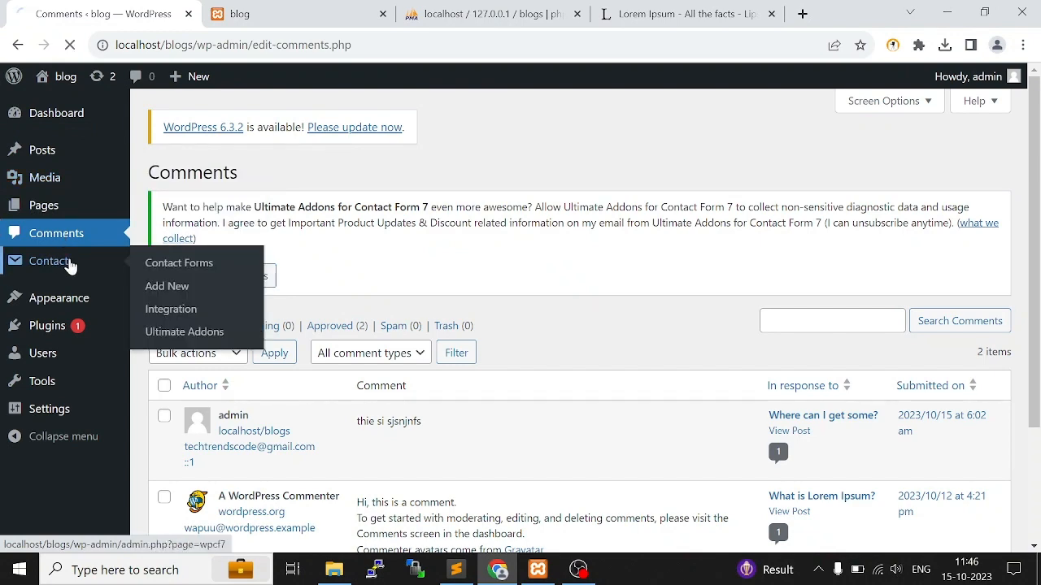
pyautogui.click(321, 8)
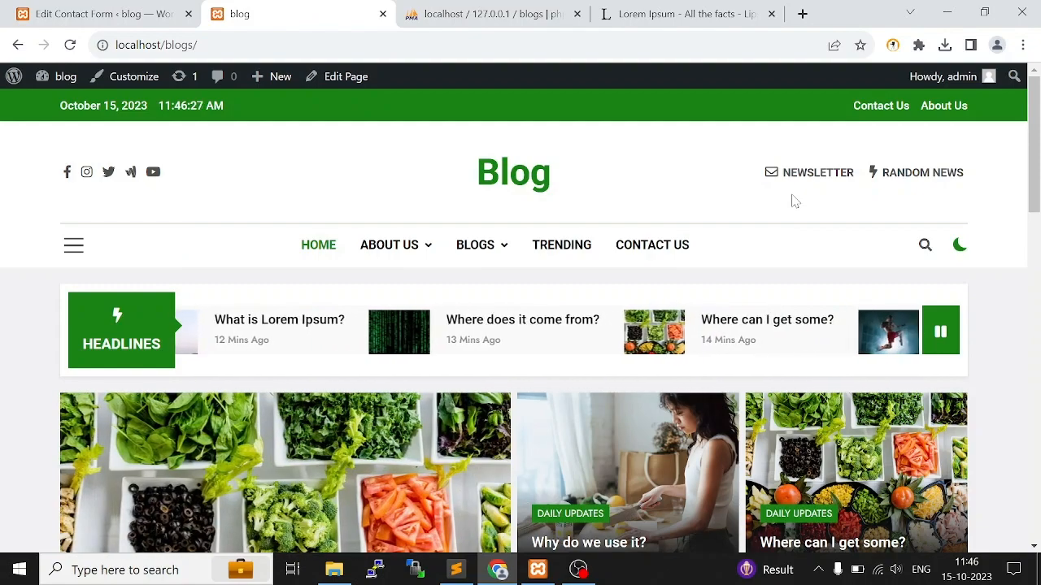
pyautogui.scroll(-4, 265, 227)
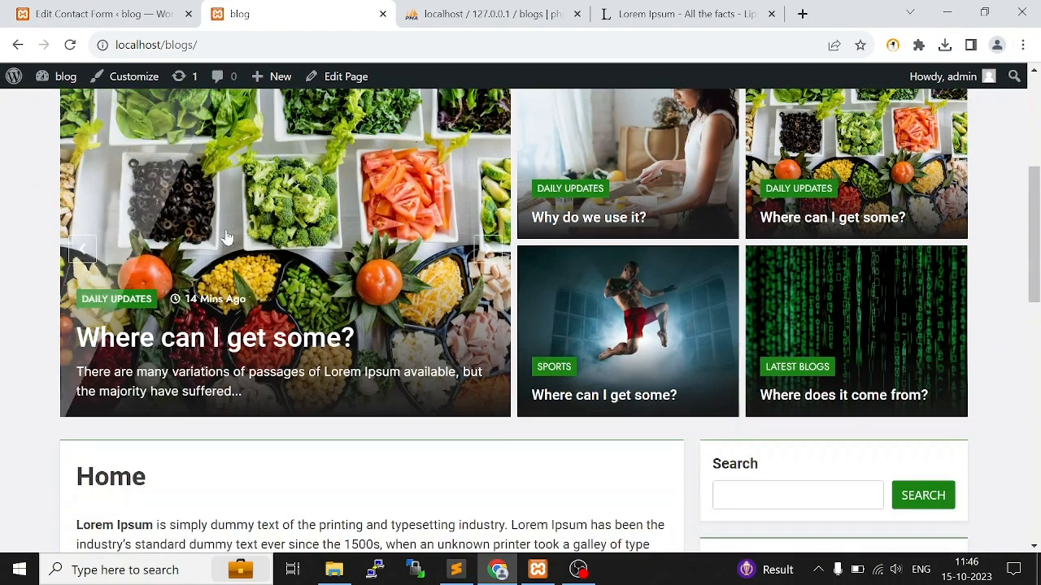
pyautogui.click(99, 13)
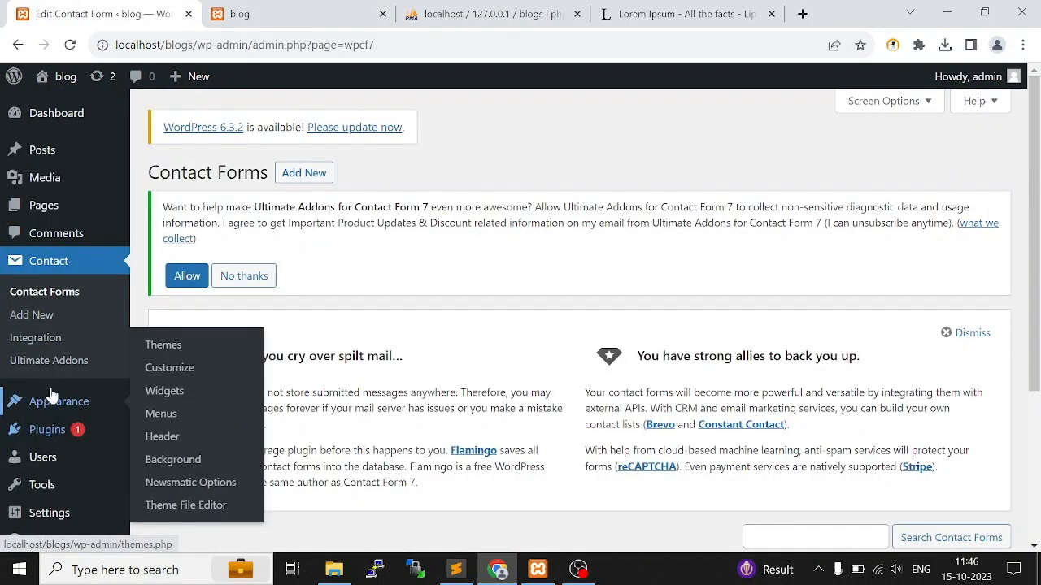
pyautogui.moveTo(99, 416)
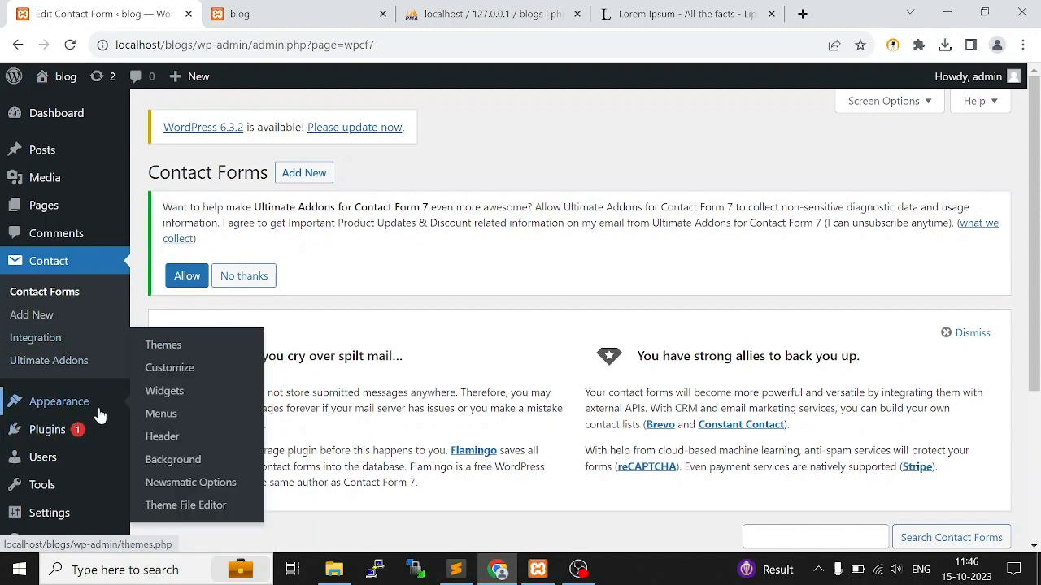